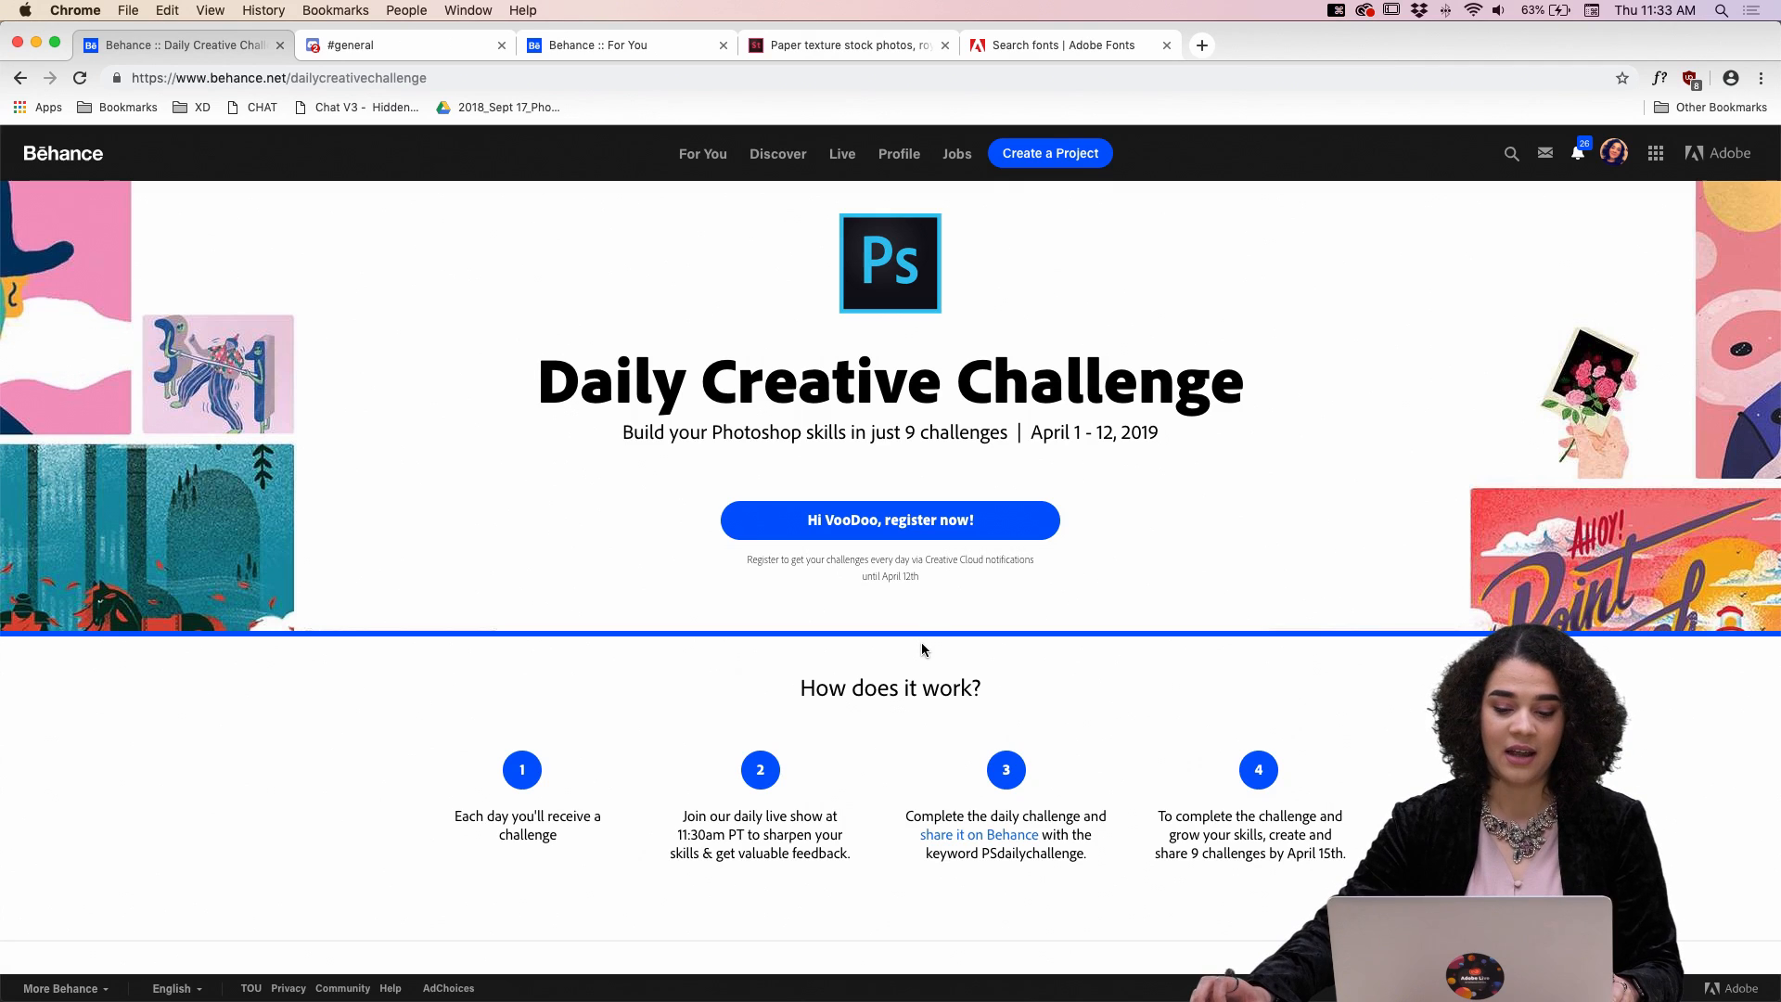
# Review the Daily Creative Challenge page, from the challenge cards down to the Next Steps section.
pyautogui.scroll(-8, 924, 642)
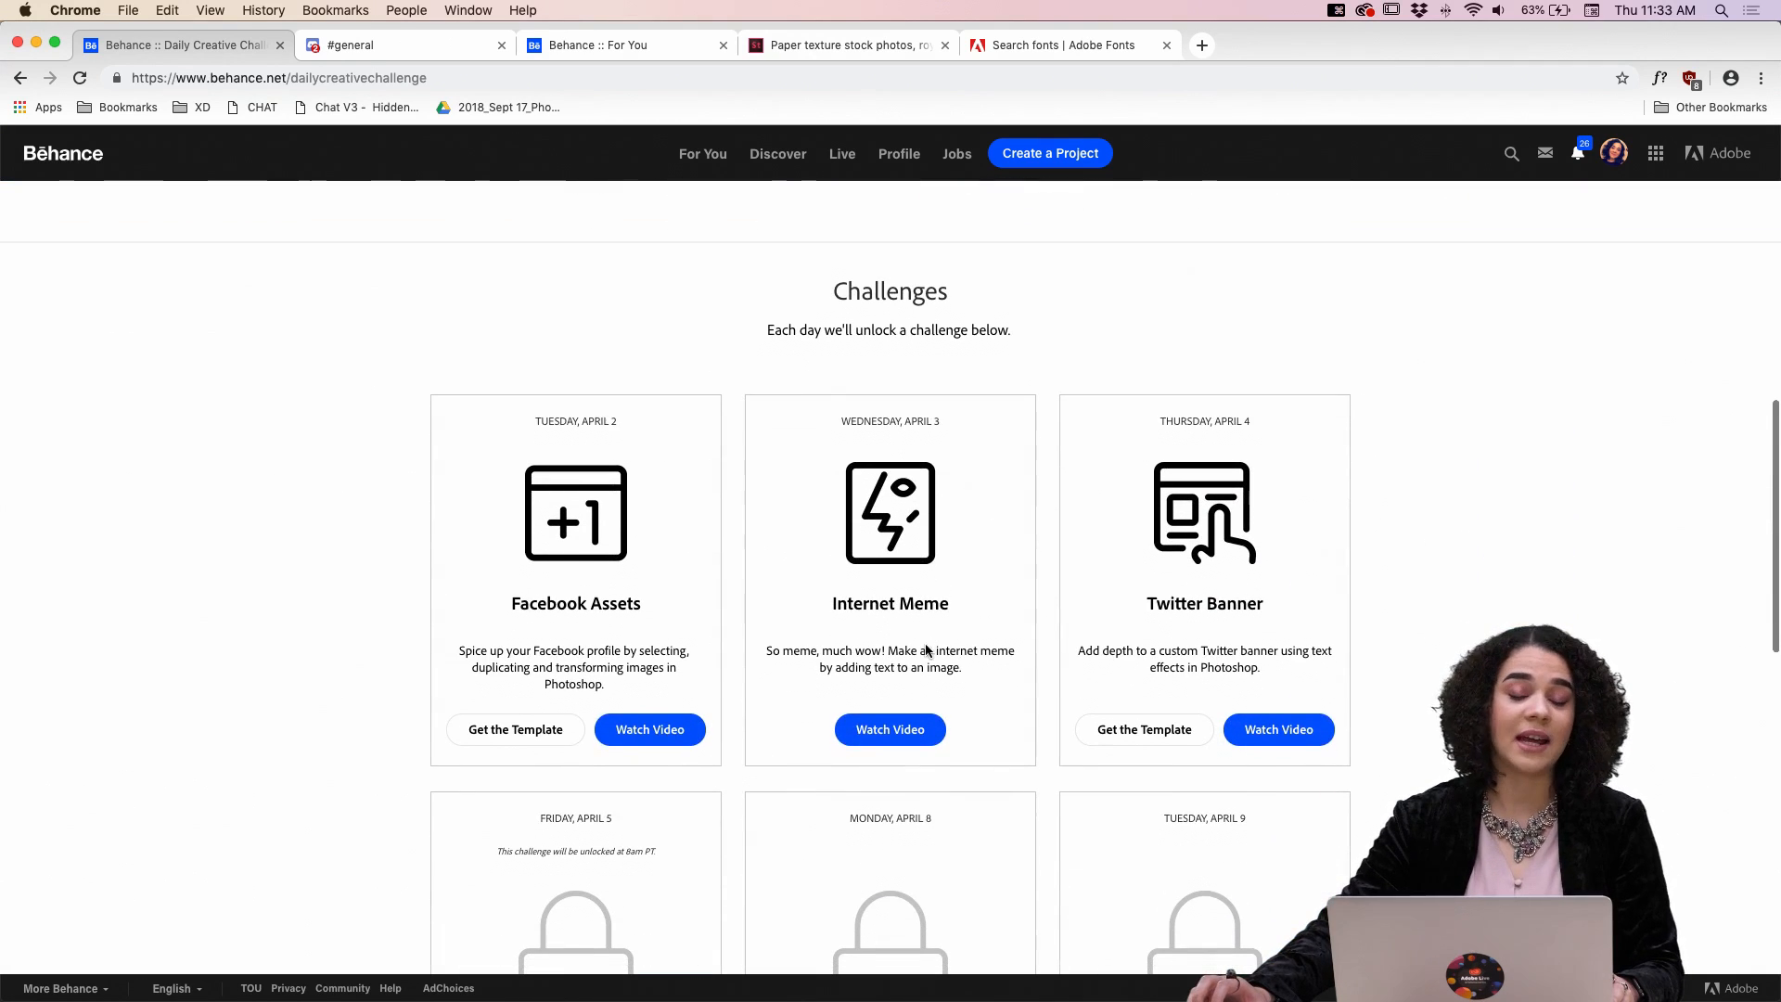
pyautogui.scroll(-2, 926, 650)
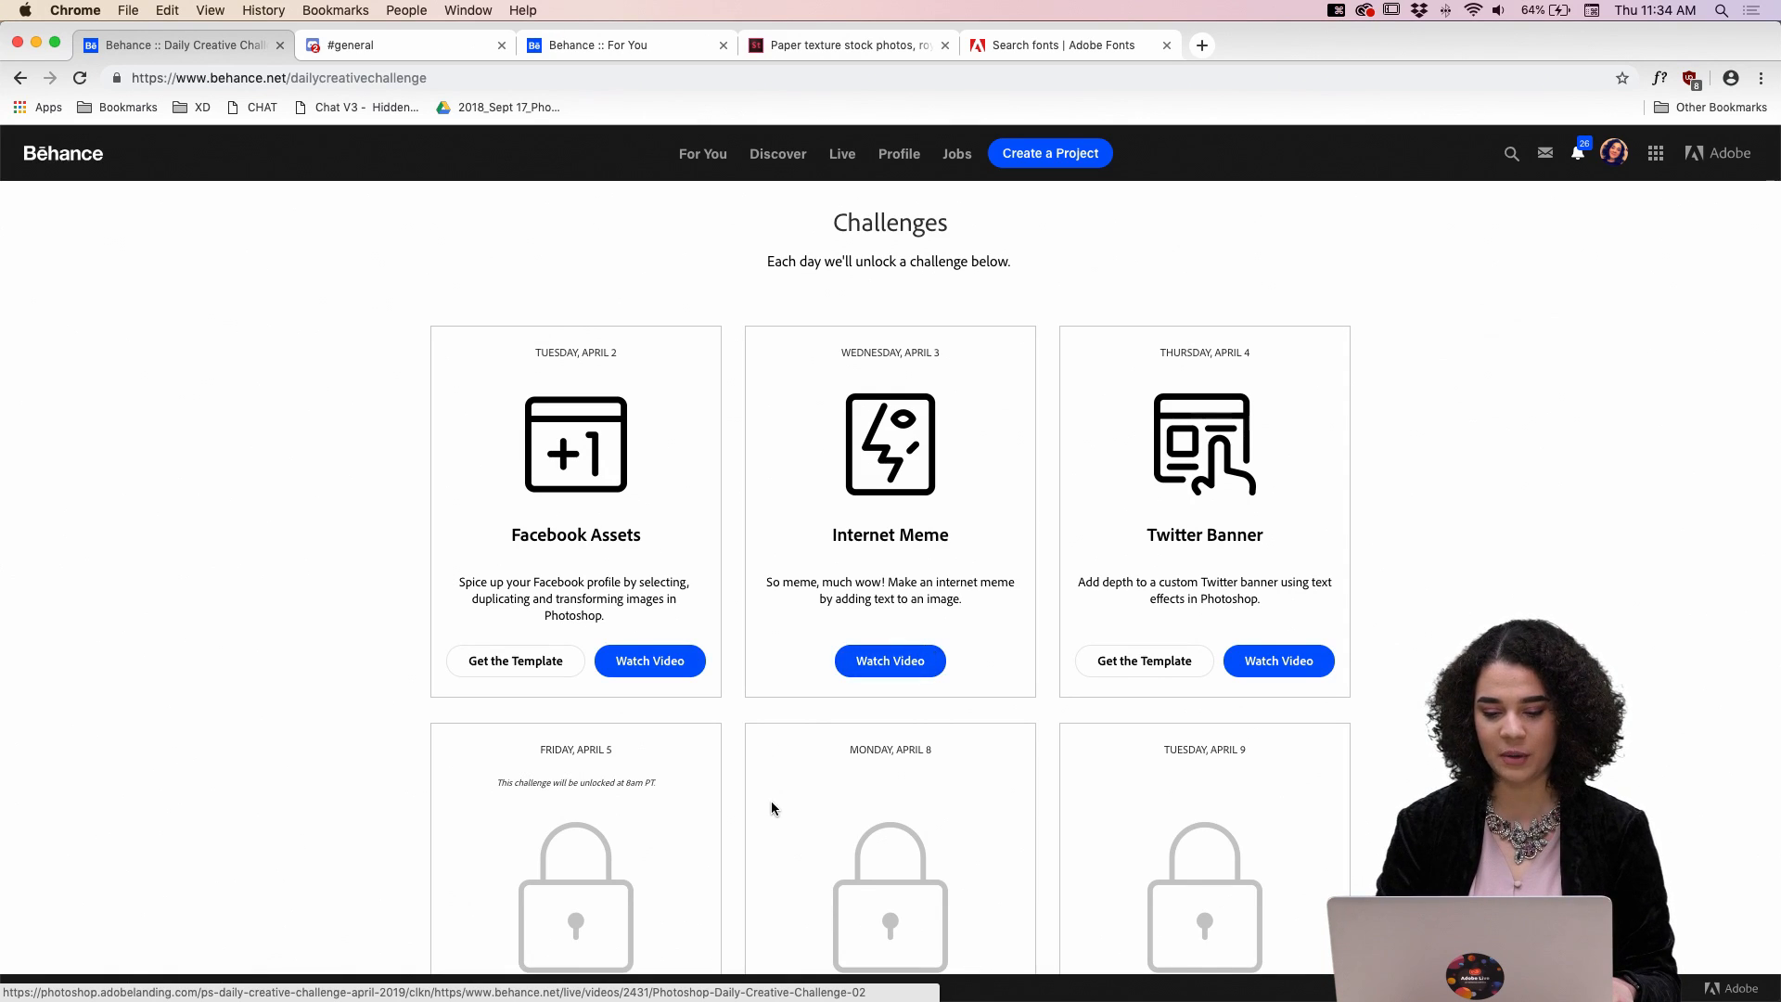
pyautogui.scroll(-10, 771, 799)
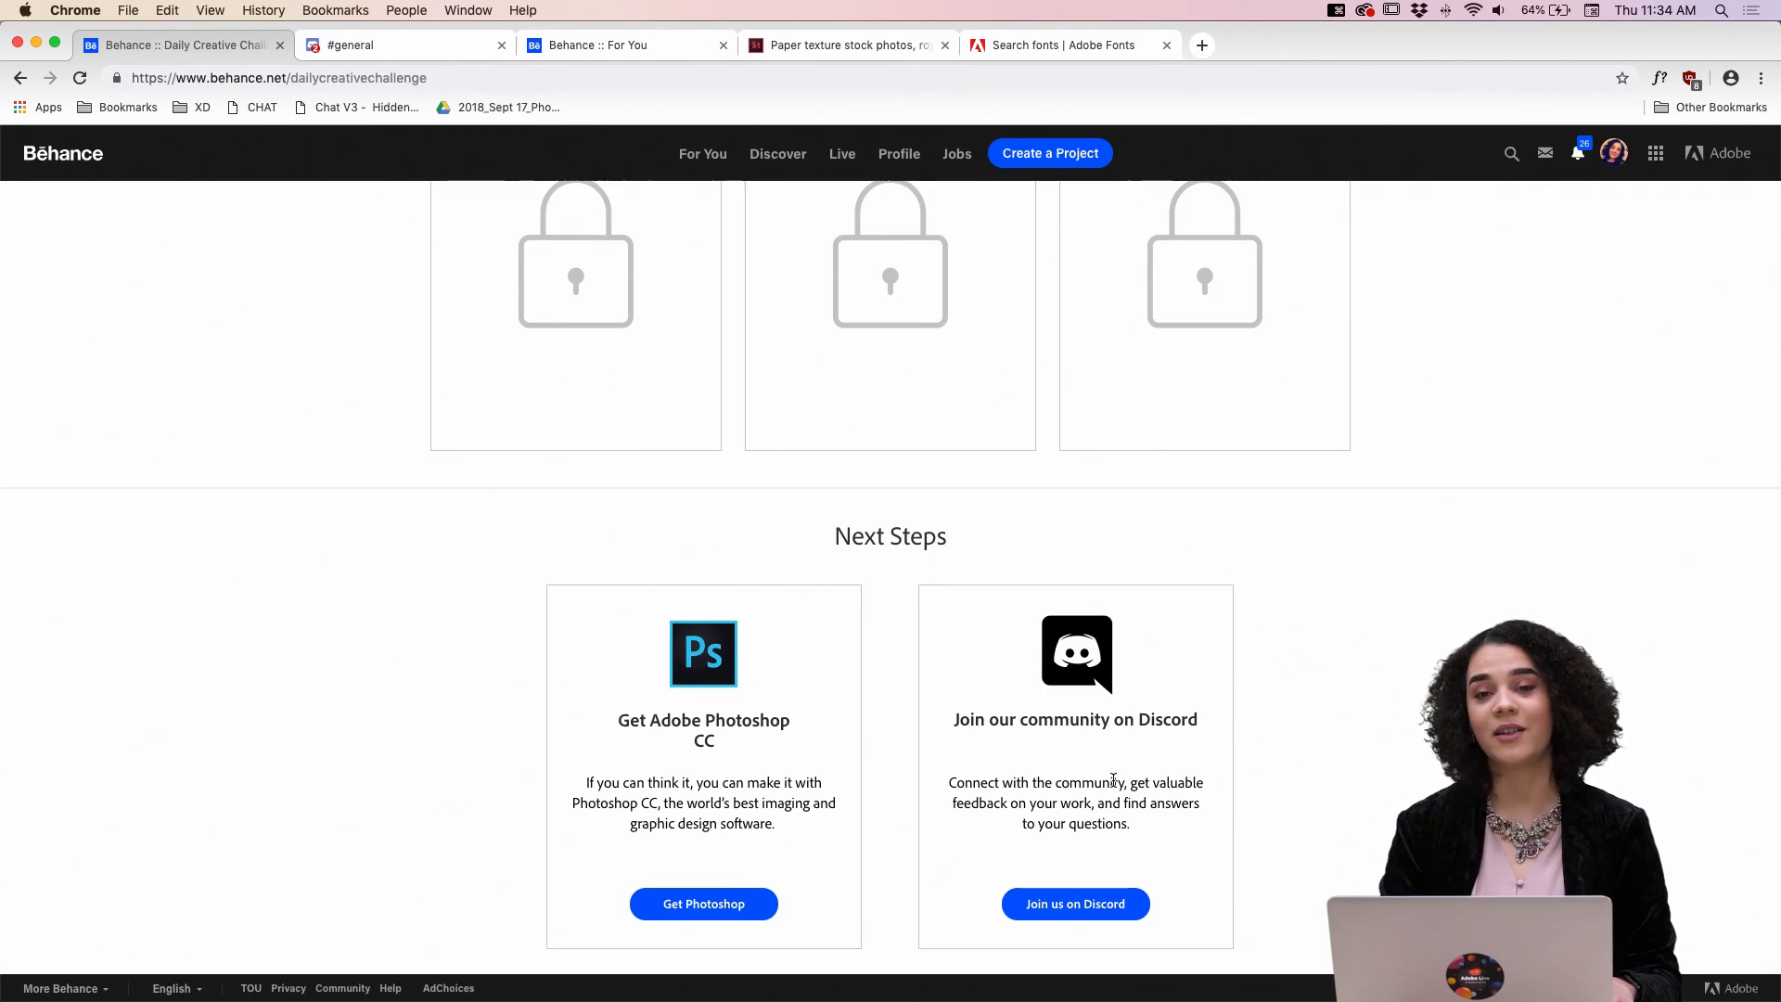
# Examine the work shared in the Discord design-feedback channel through the newest posts, including an enlarged view of the LUMIKHA image.
pyautogui.click(445, 48)
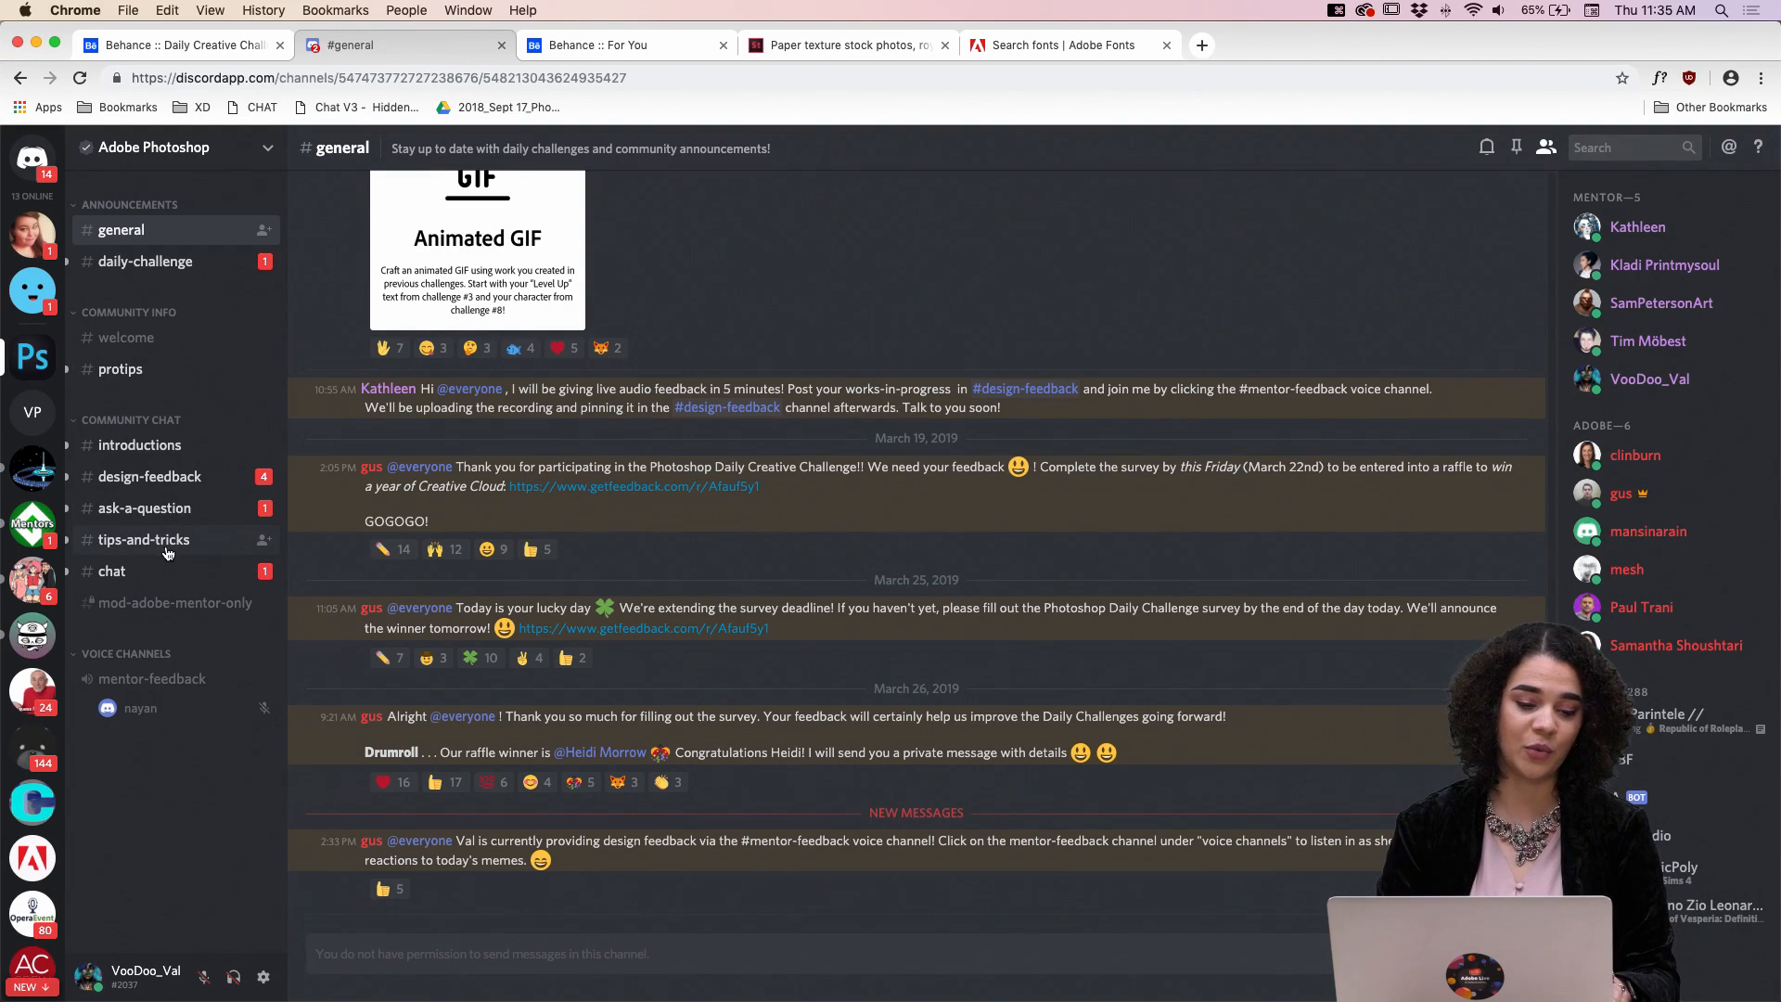
pyautogui.click(160, 478)
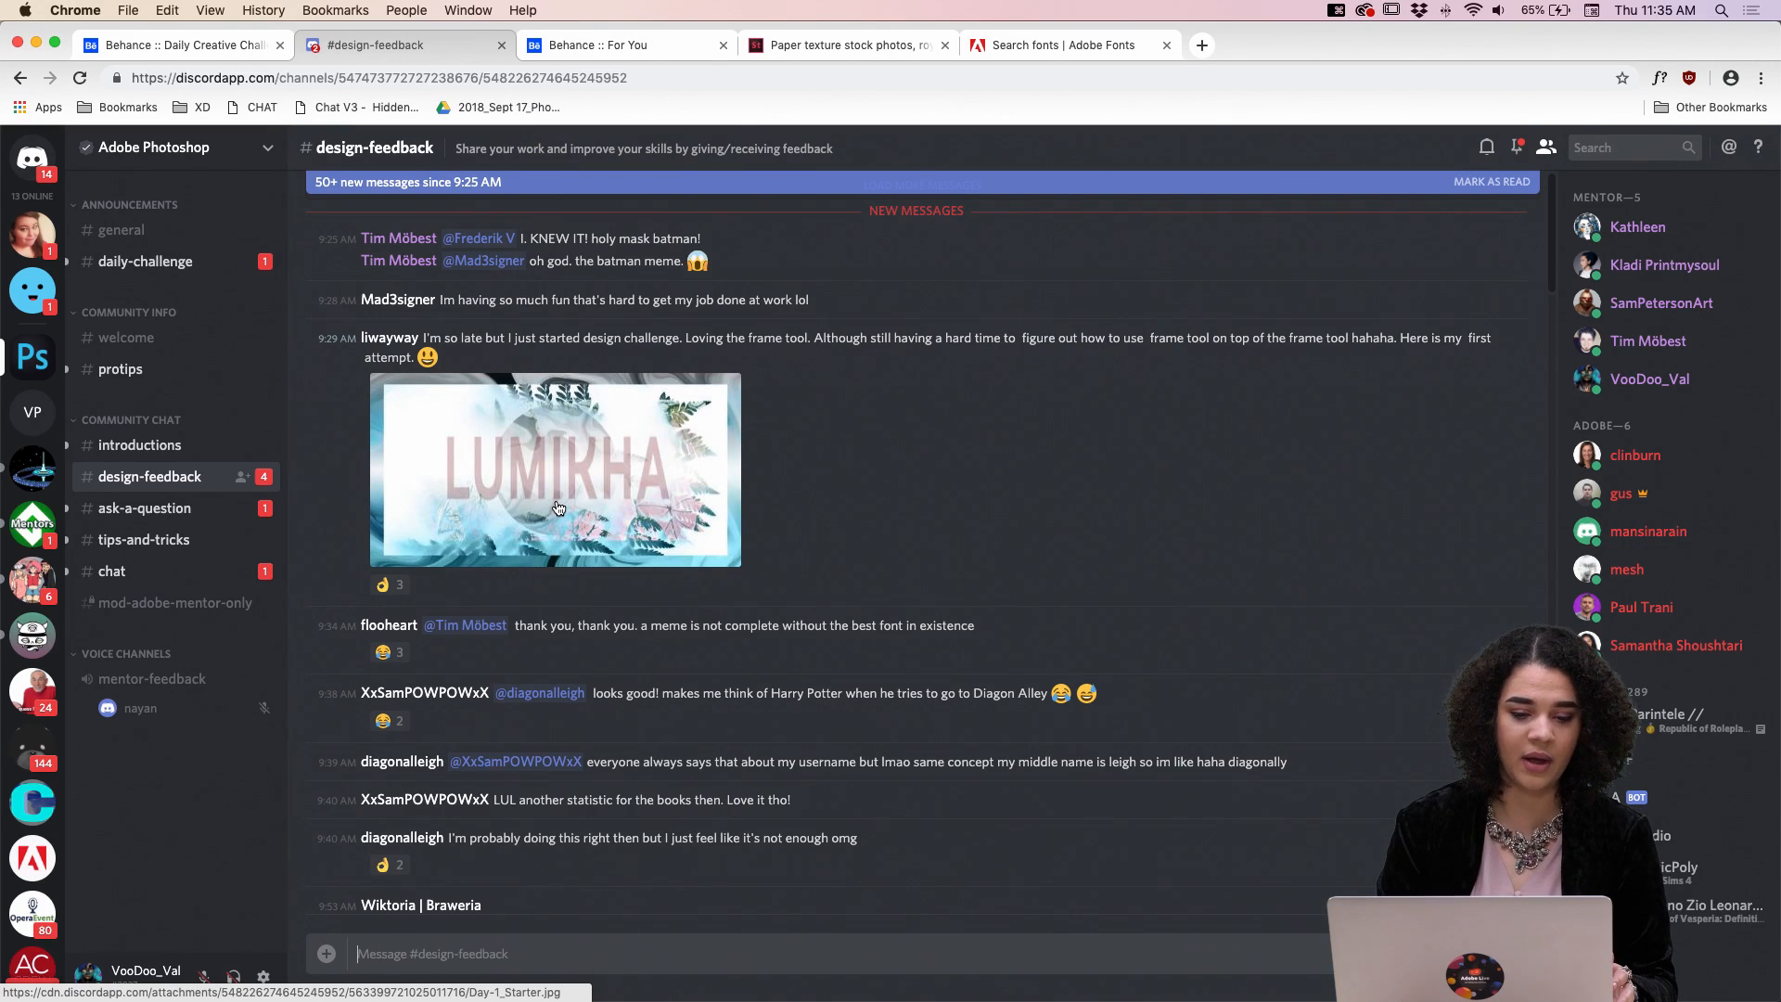
pyautogui.click(608, 462)
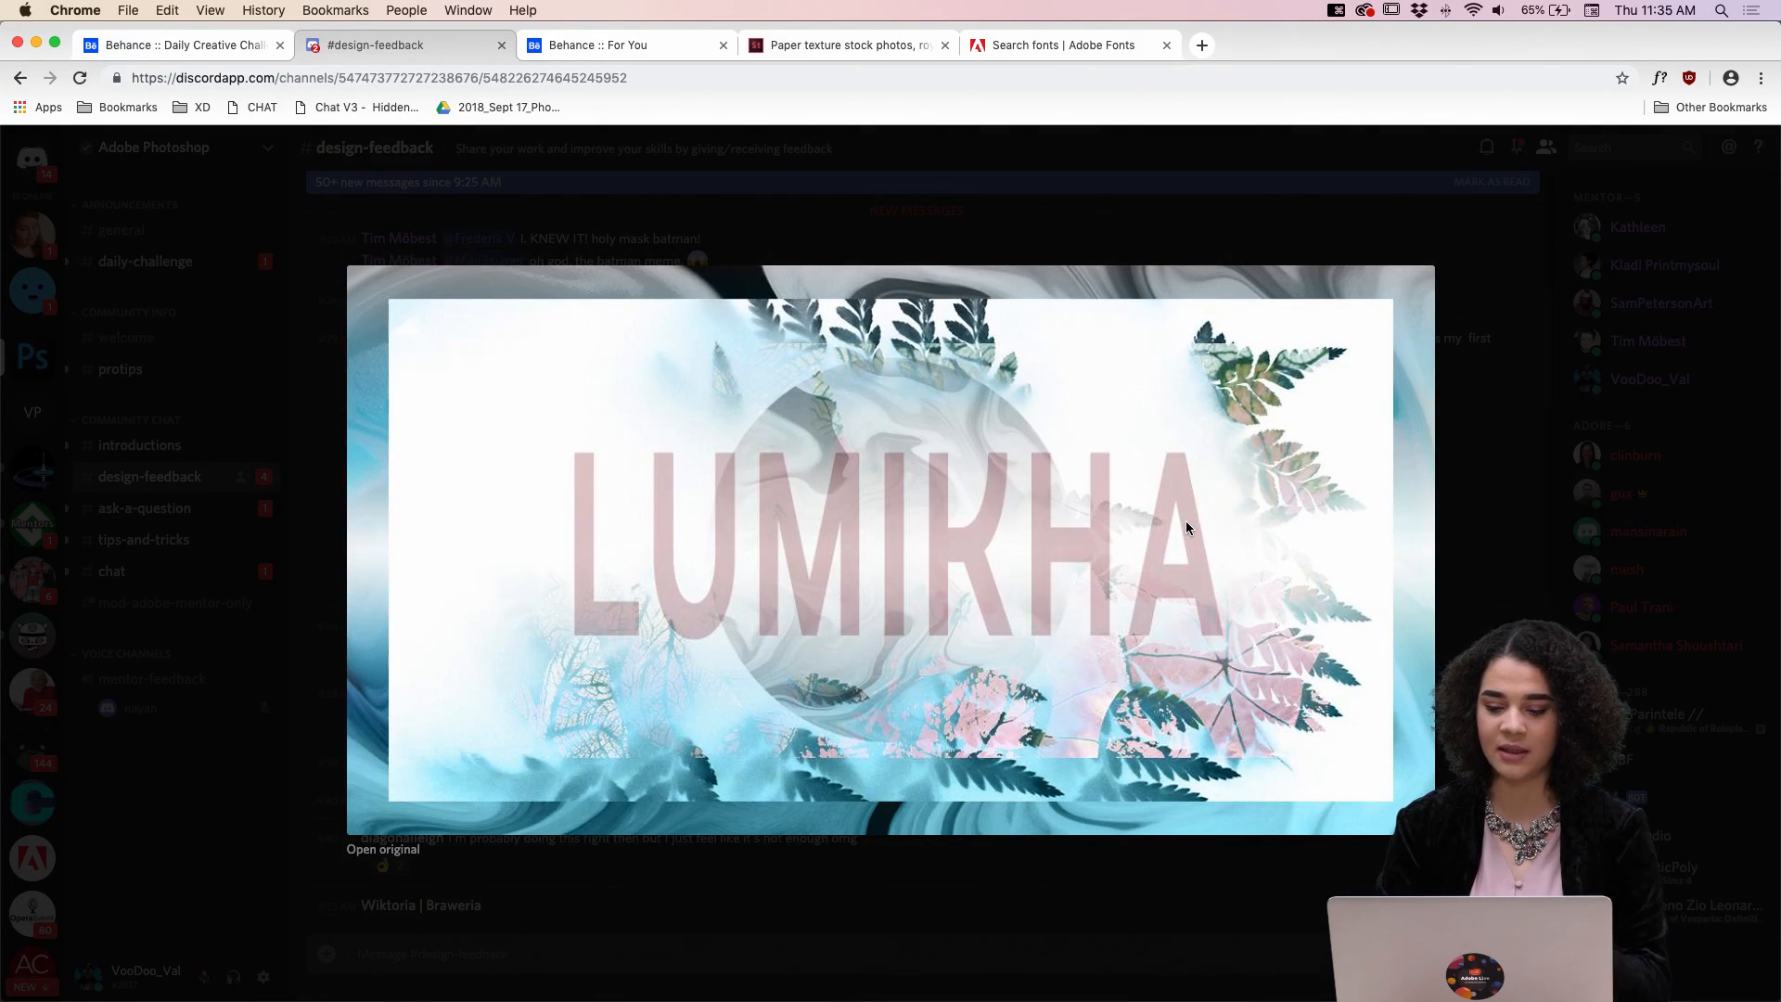
pyautogui.click(1454, 270)
pyautogui.scroll(-3, 872, 623)
pyautogui.scroll(-10, 872, 623)
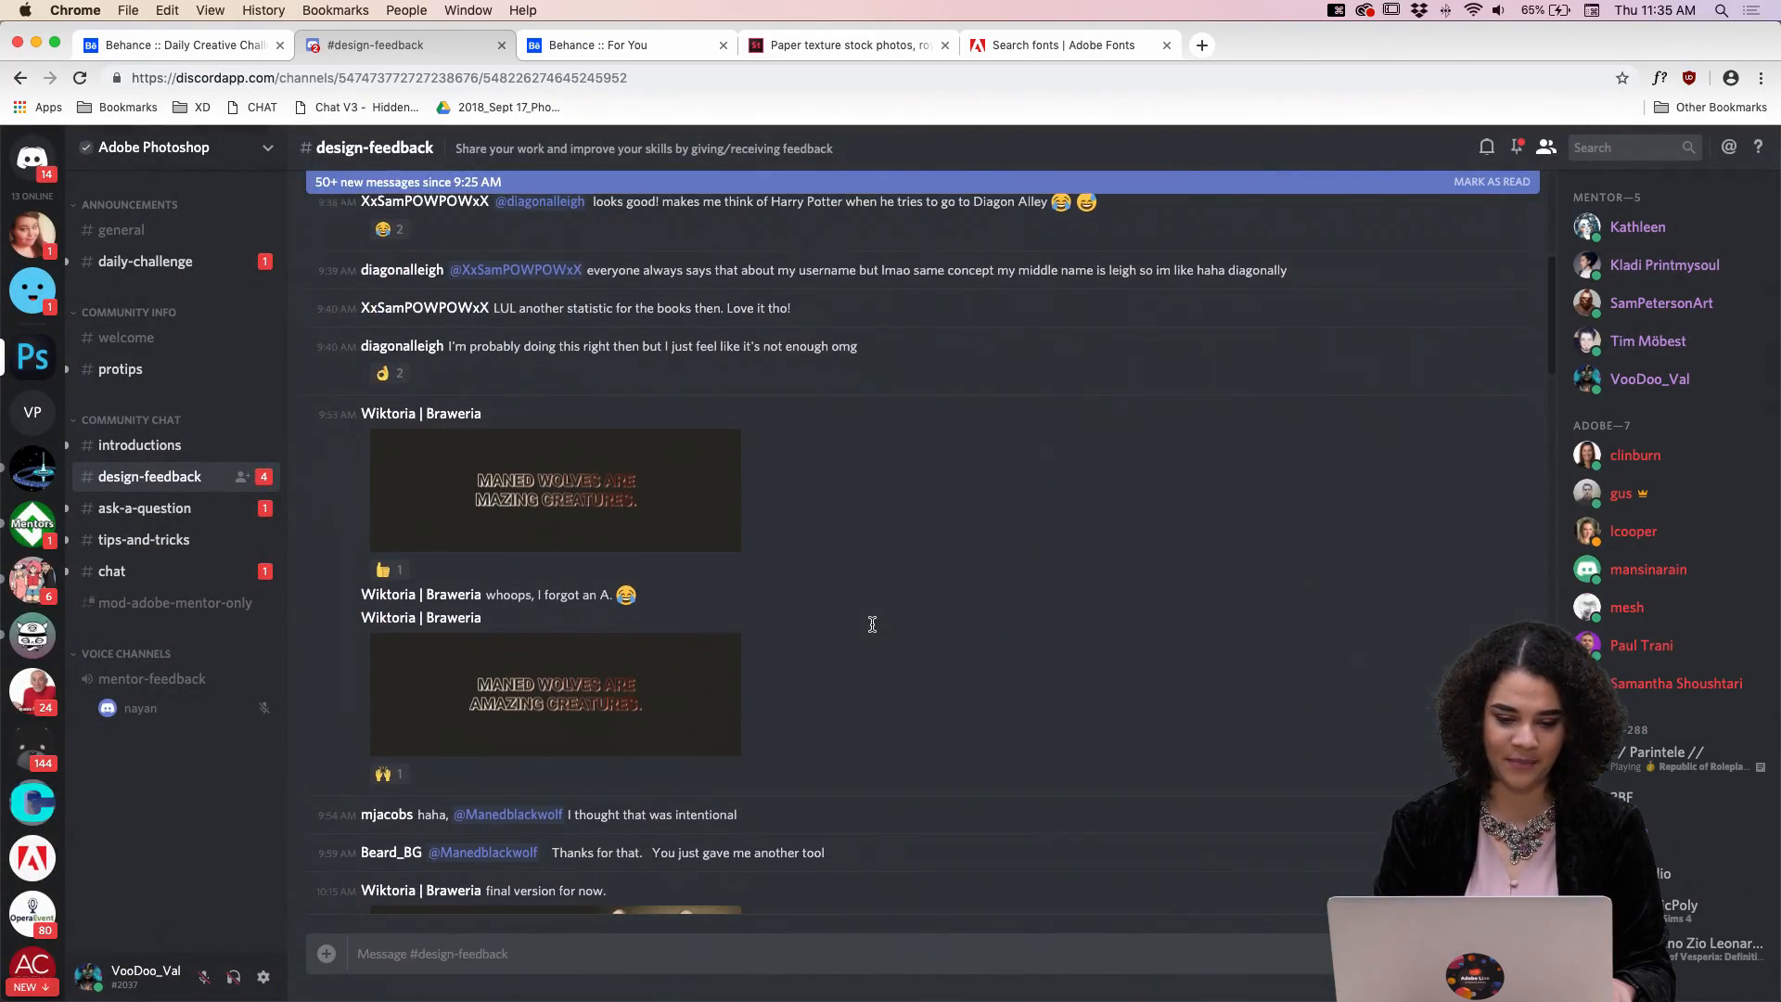
pyautogui.scroll(-15, 872, 630)
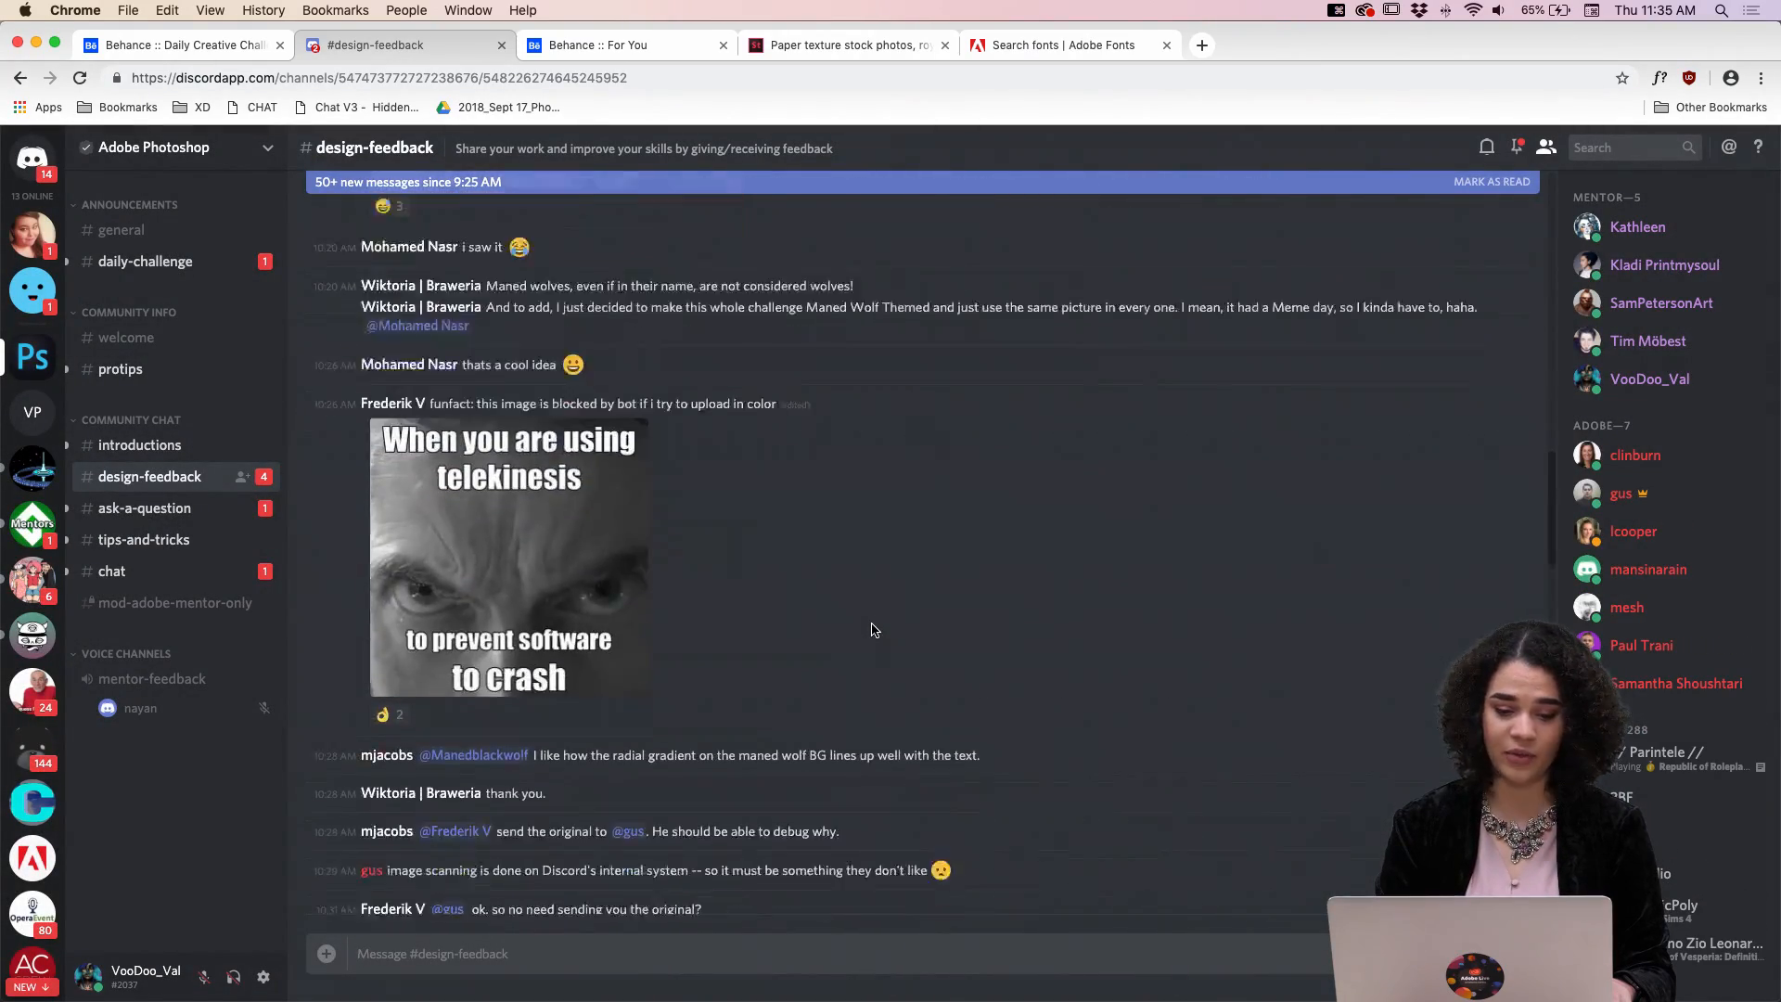
pyautogui.scroll(-5, 872, 630)
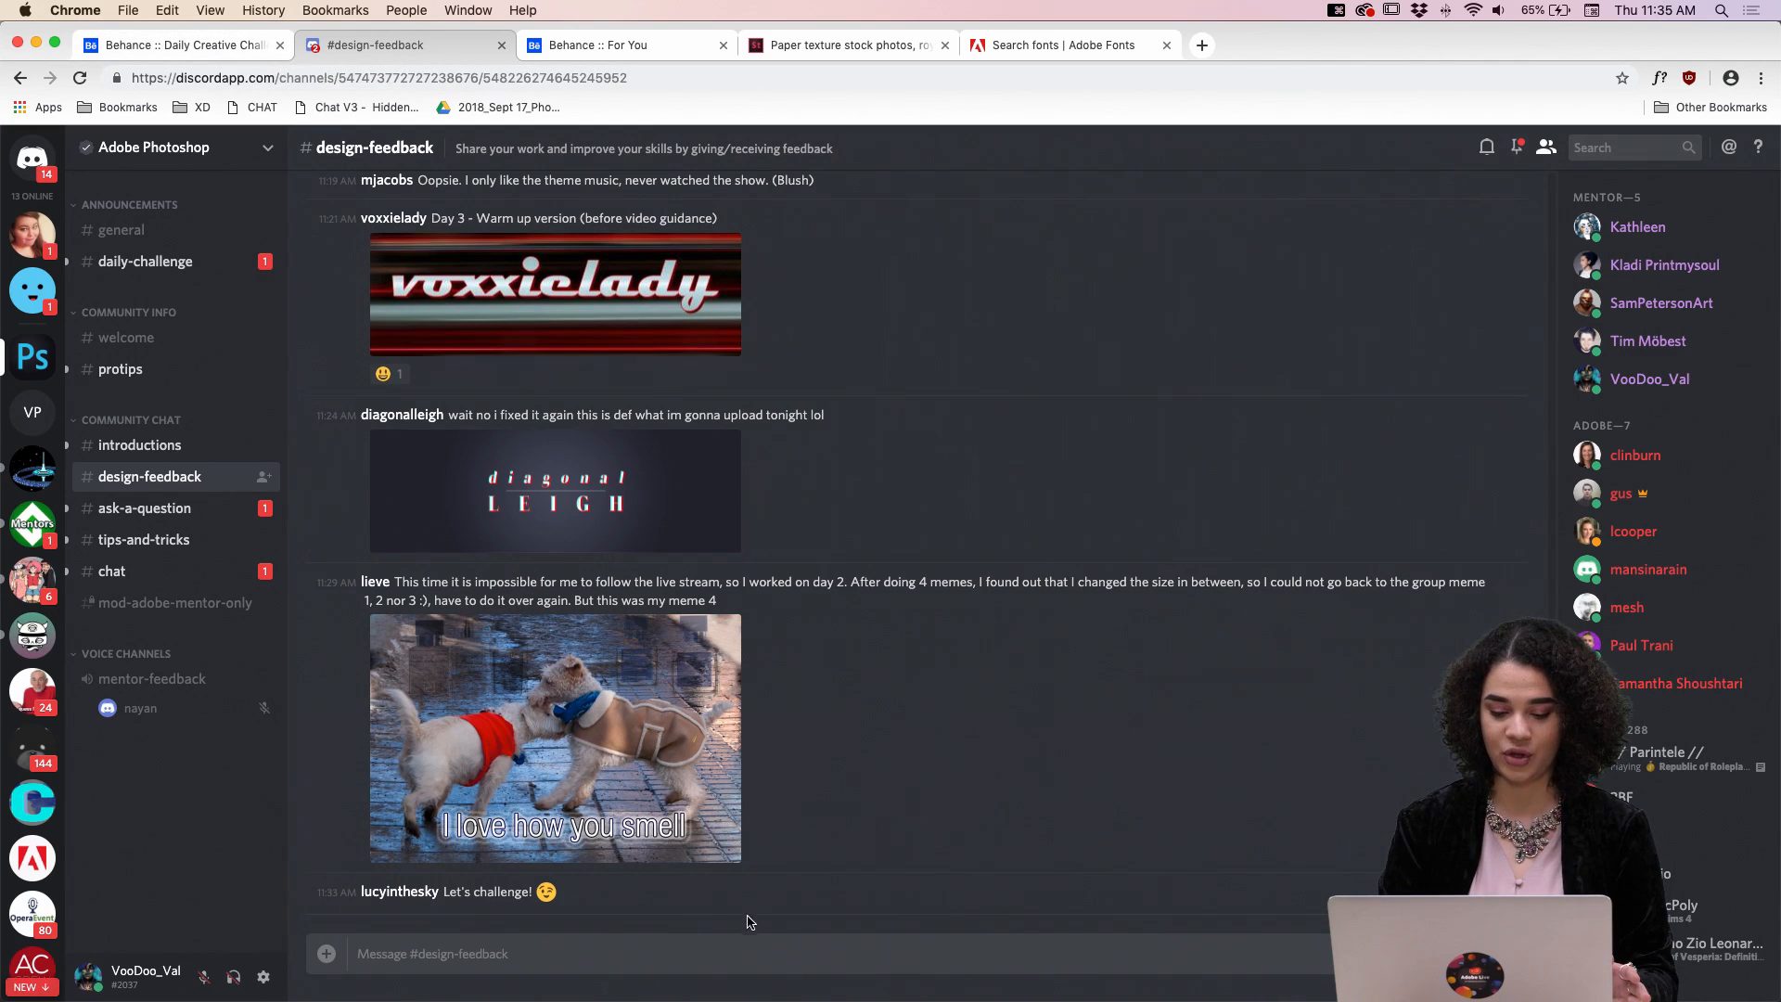
# Switch to Photoshop, where TwitterBannerTemplate.psd is open.
pyautogui.moveTo(751, 999)
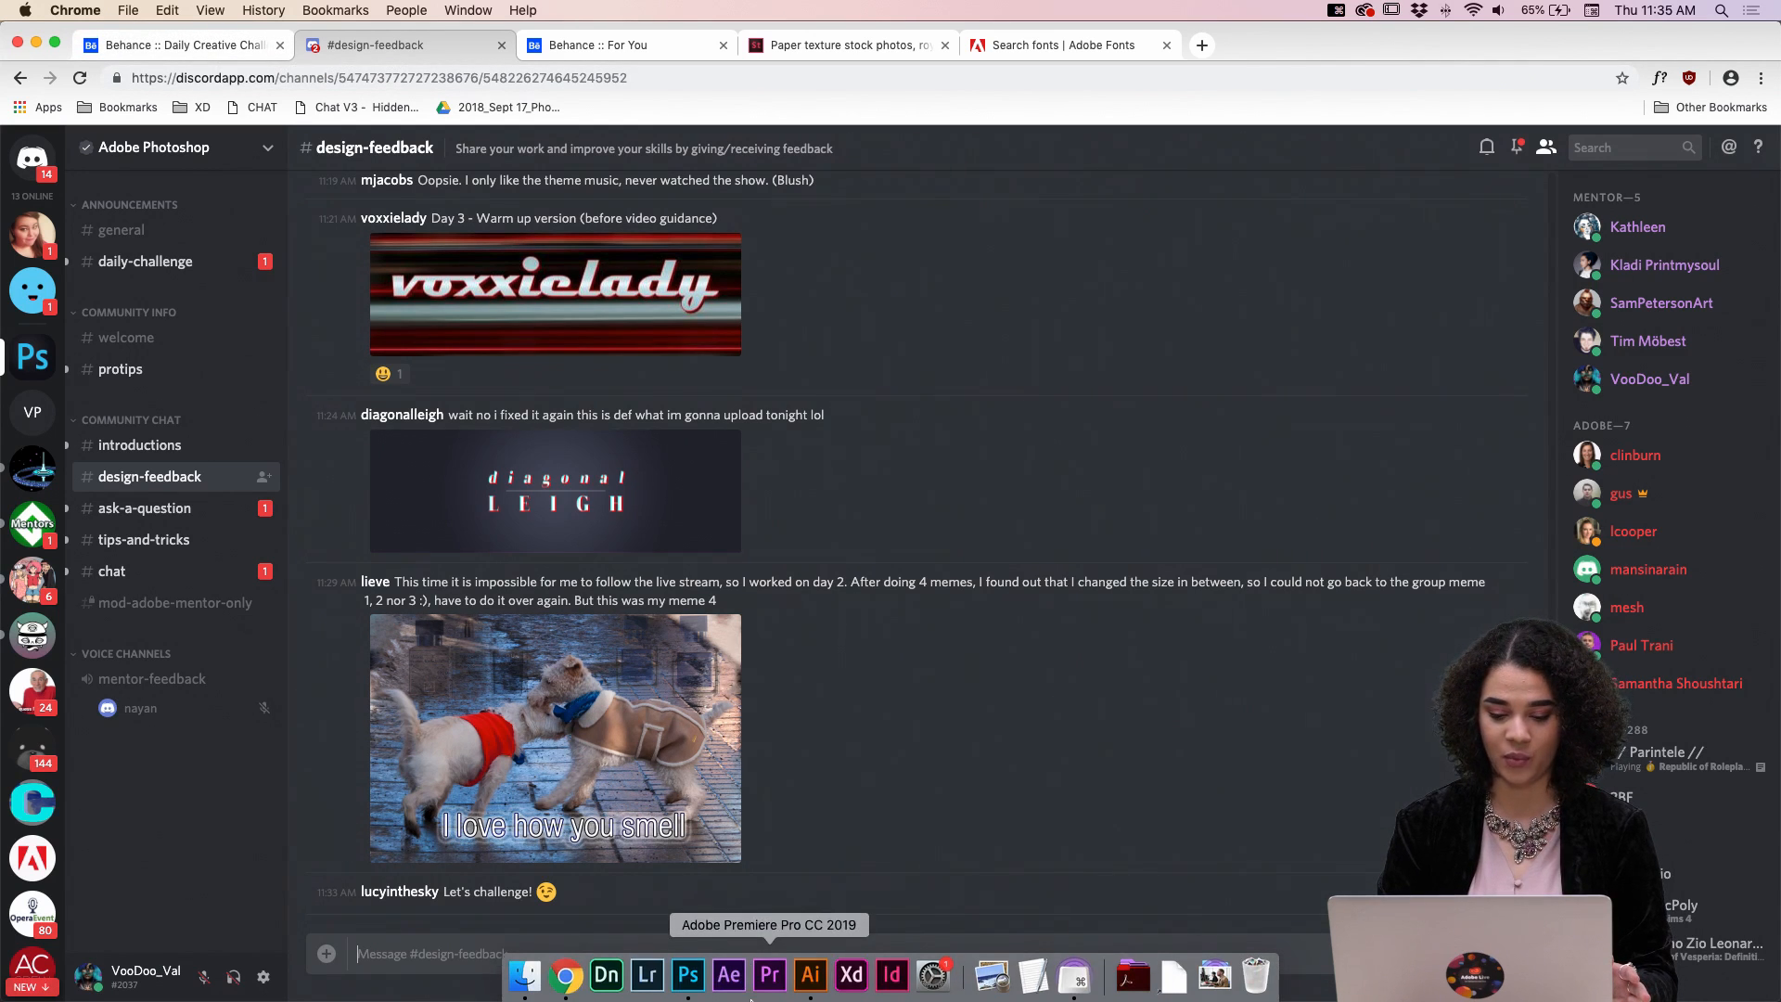
pyautogui.click(688, 976)
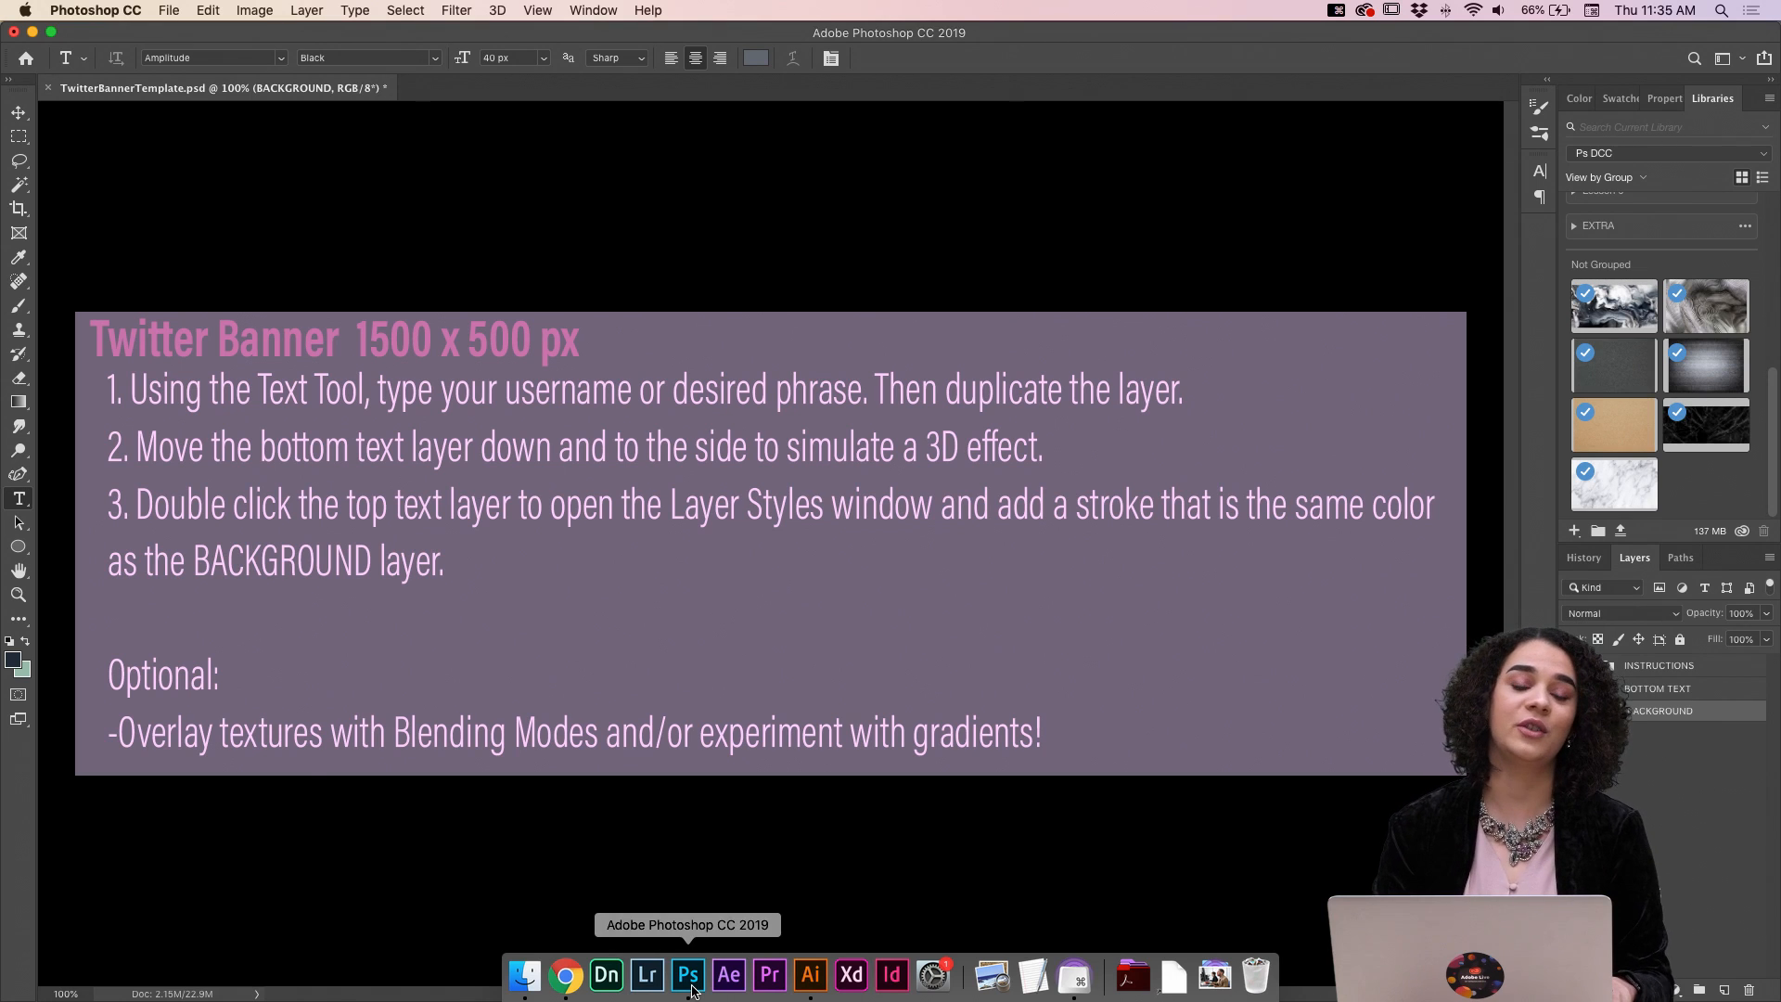
pyautogui.click(170, 12)
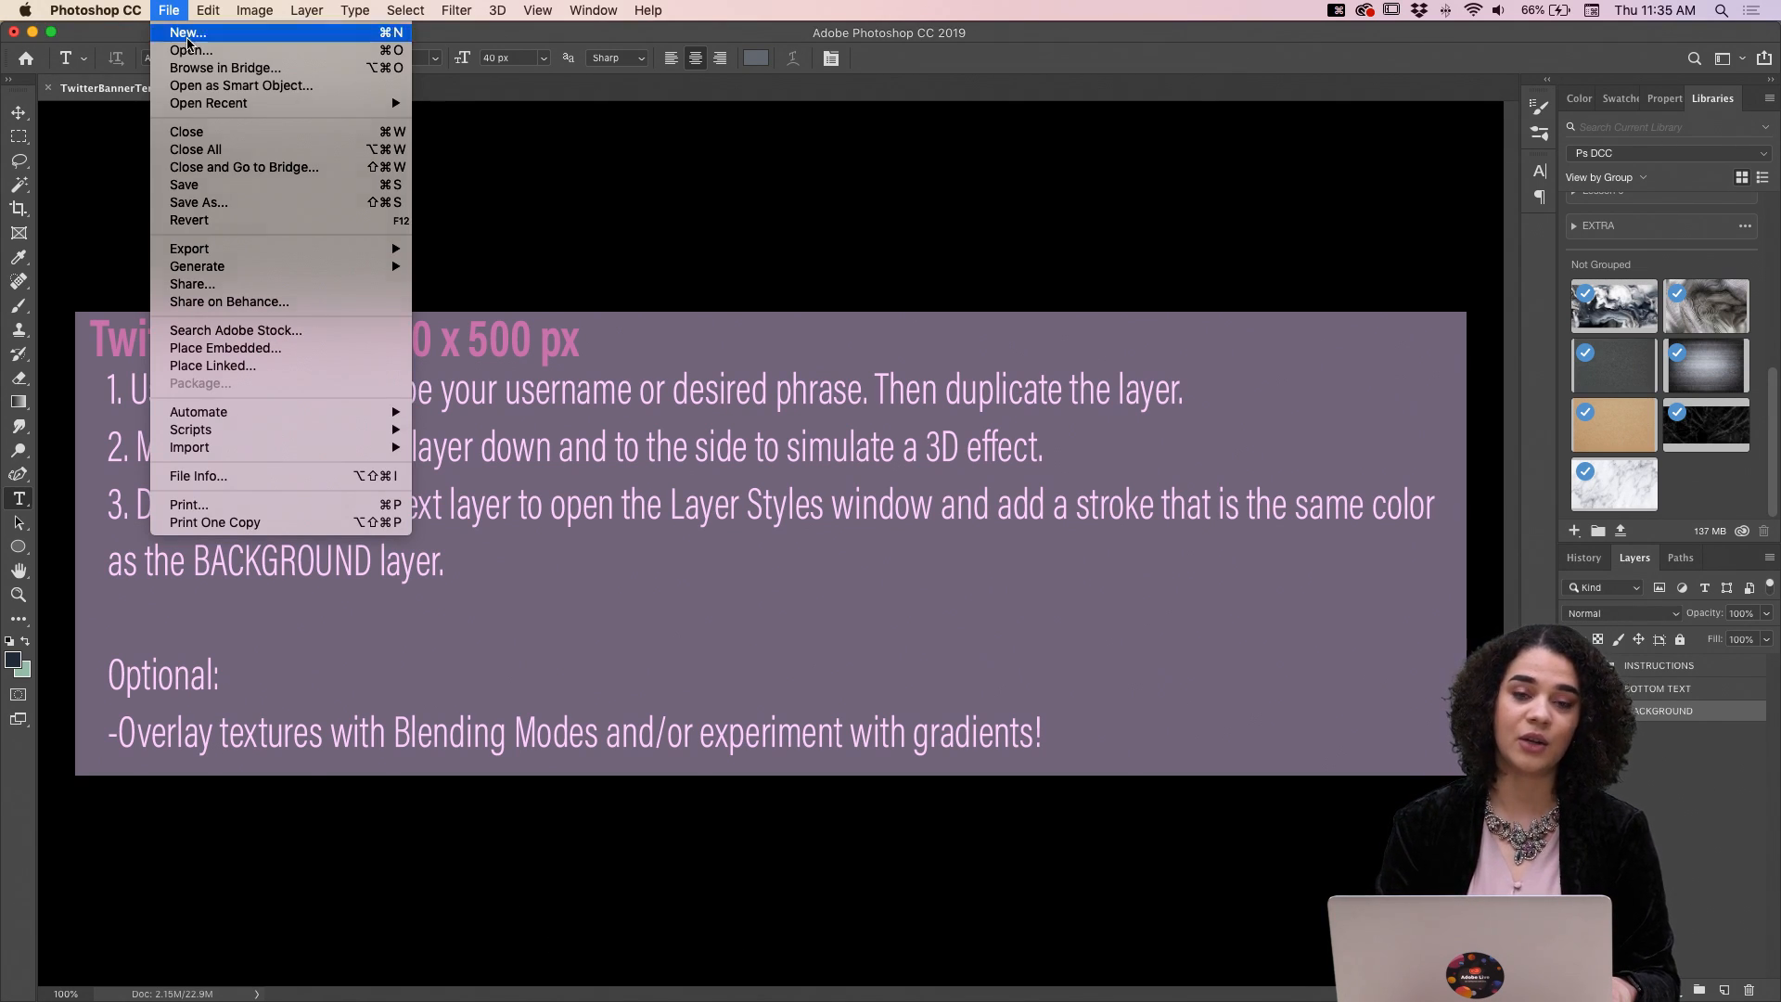
pyautogui.click(188, 34)
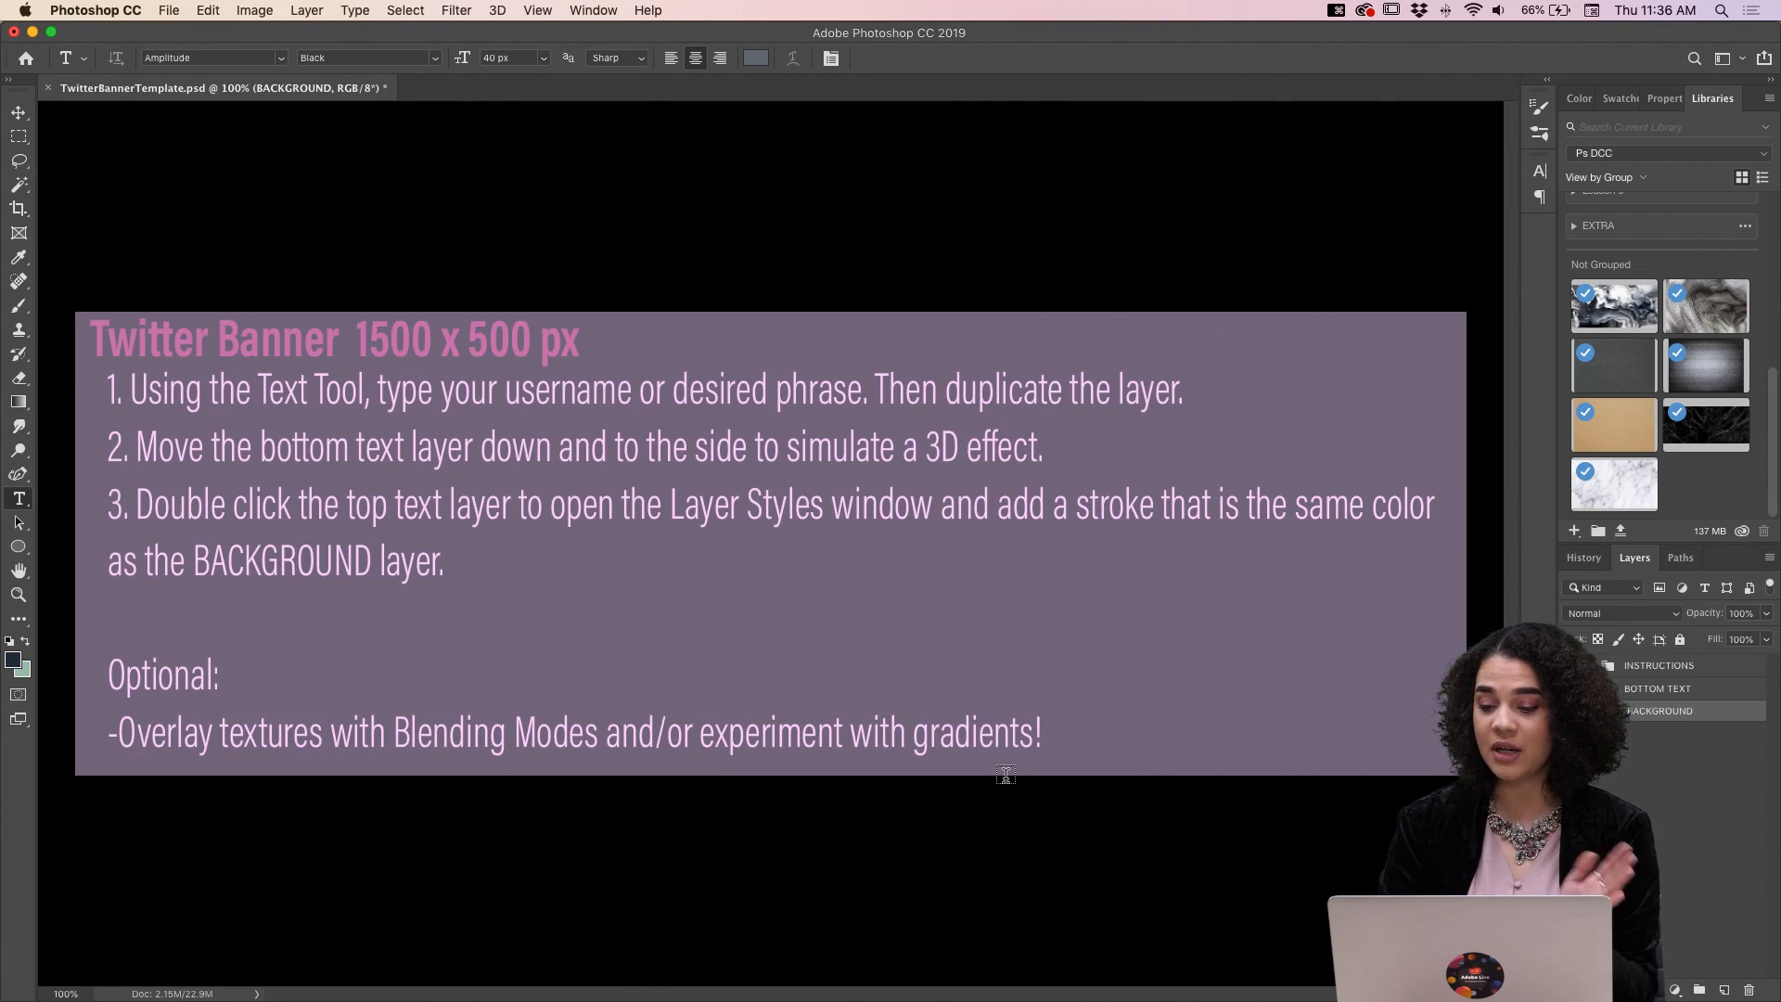
pyautogui.click(993, 774)
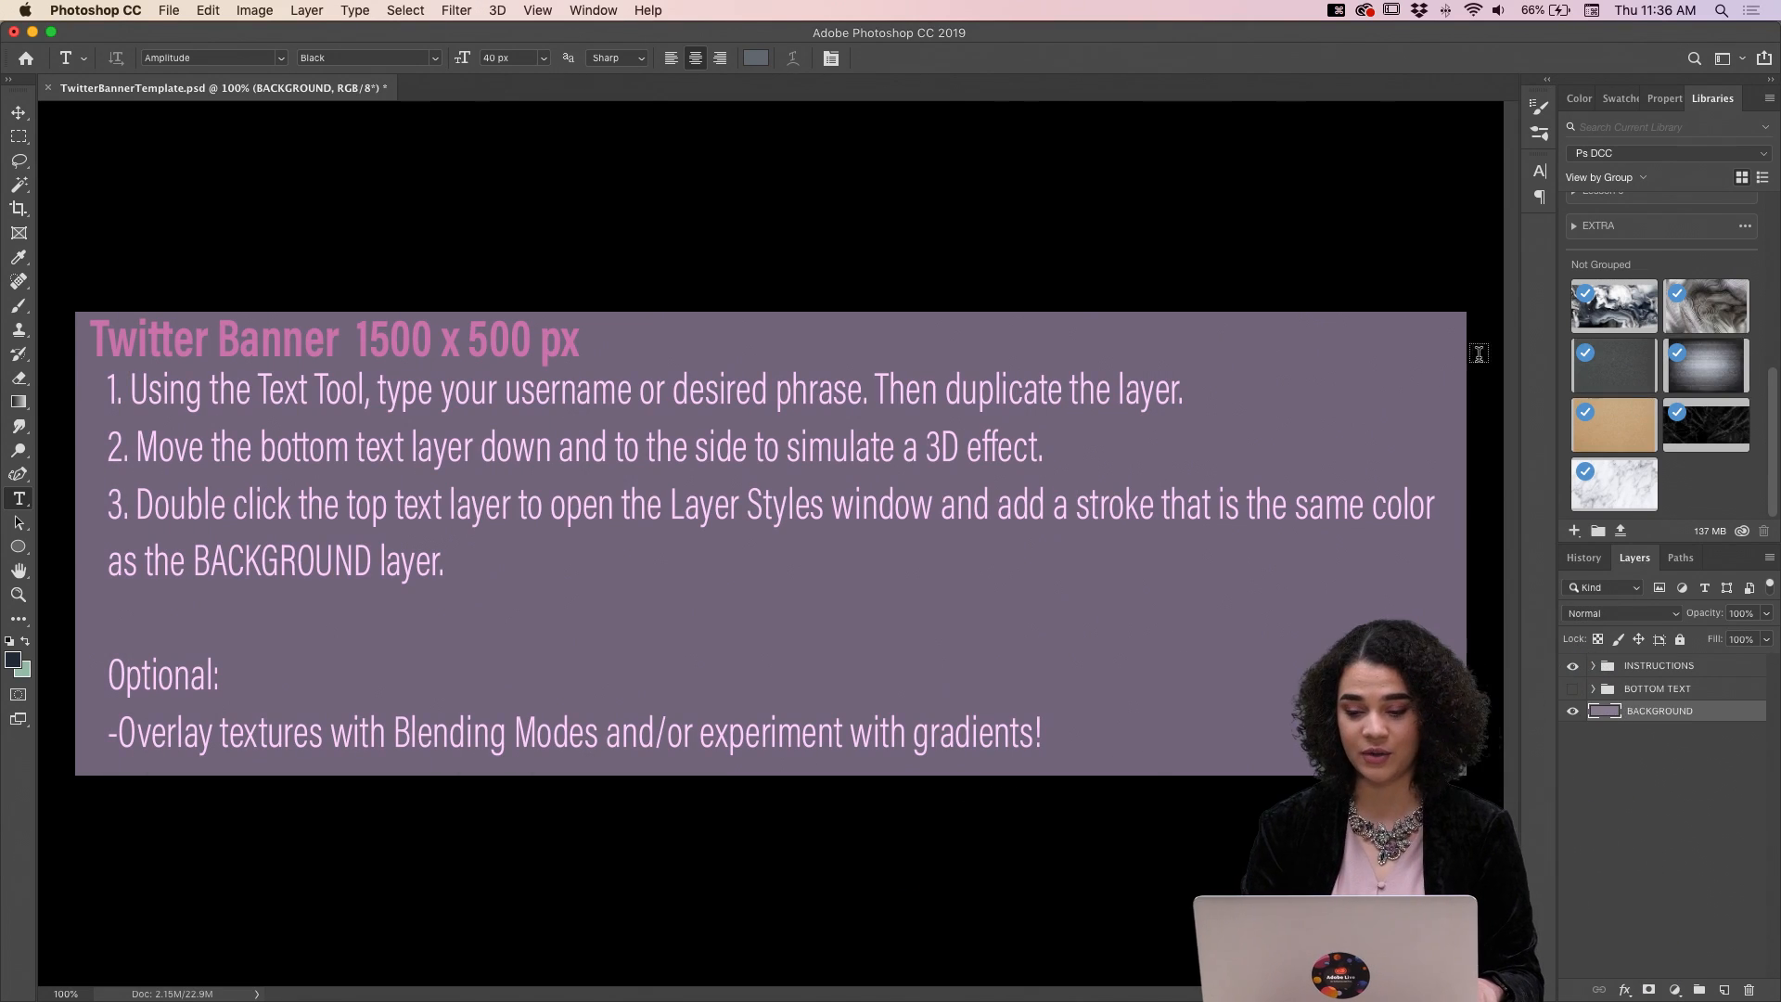
# Hide the INSTRUCTIONS group and add a "voodooval" text layer directly above it, placed in the upper middle of the banner.
pyautogui.click(1571, 667)
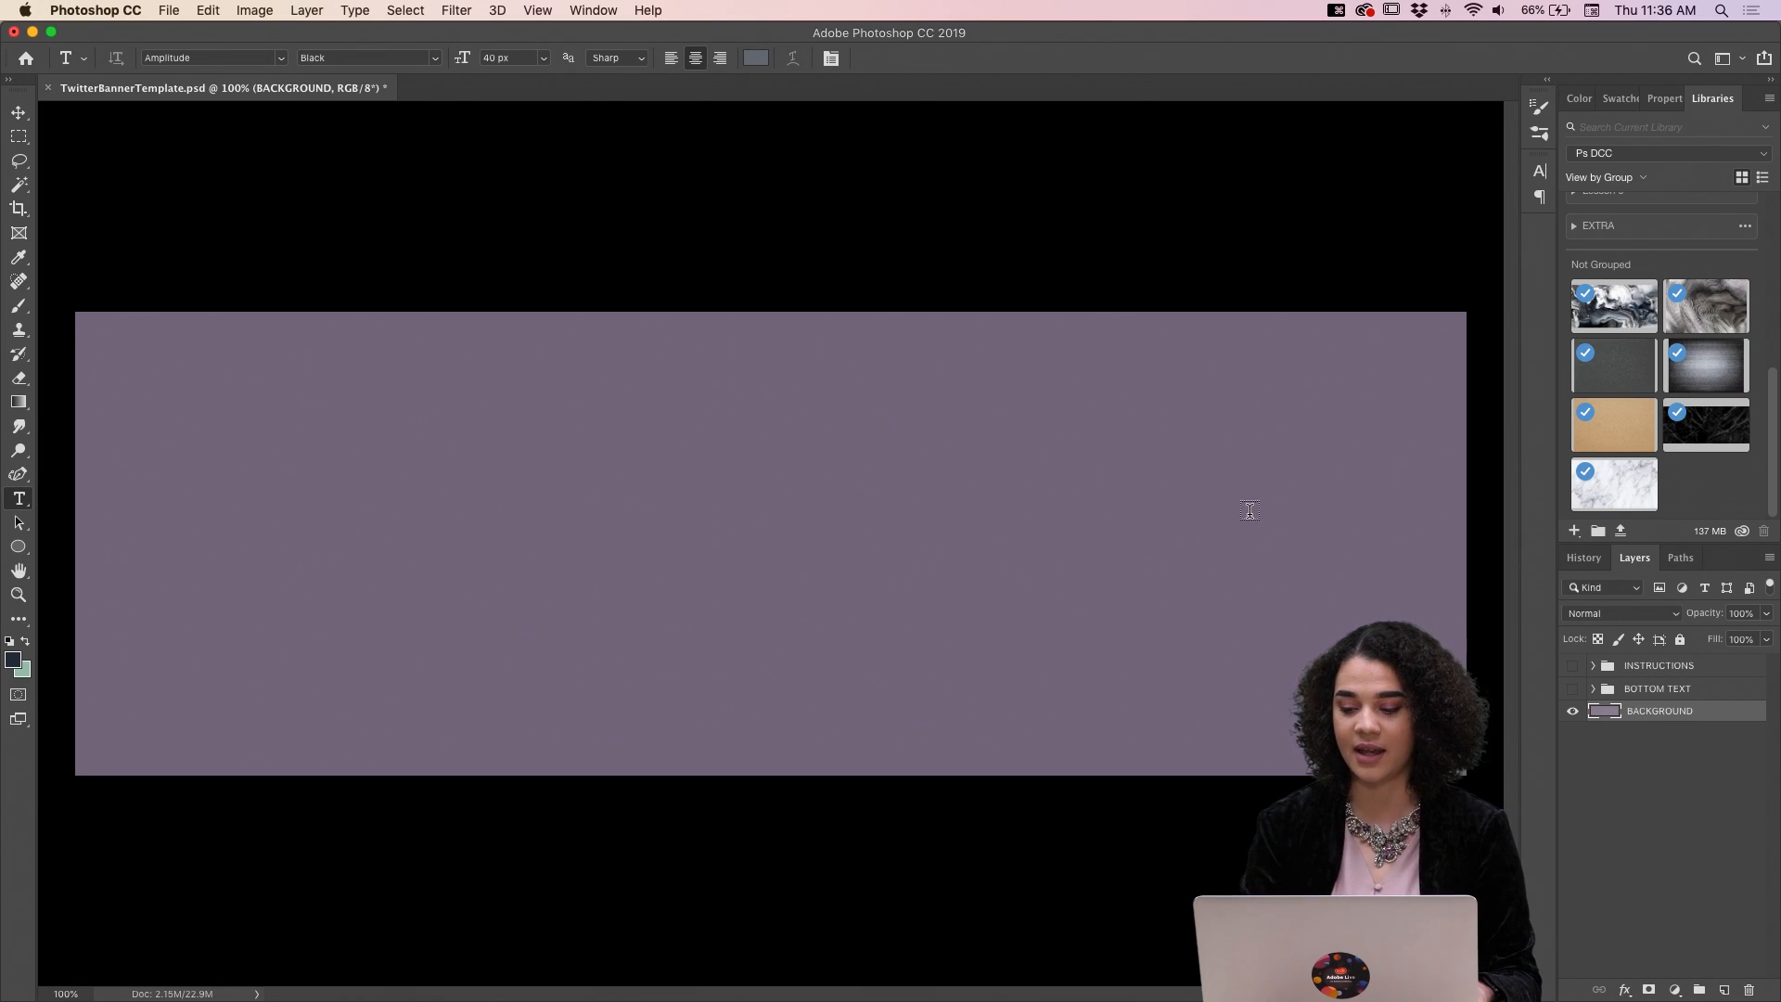
pyautogui.click(1721, 668)
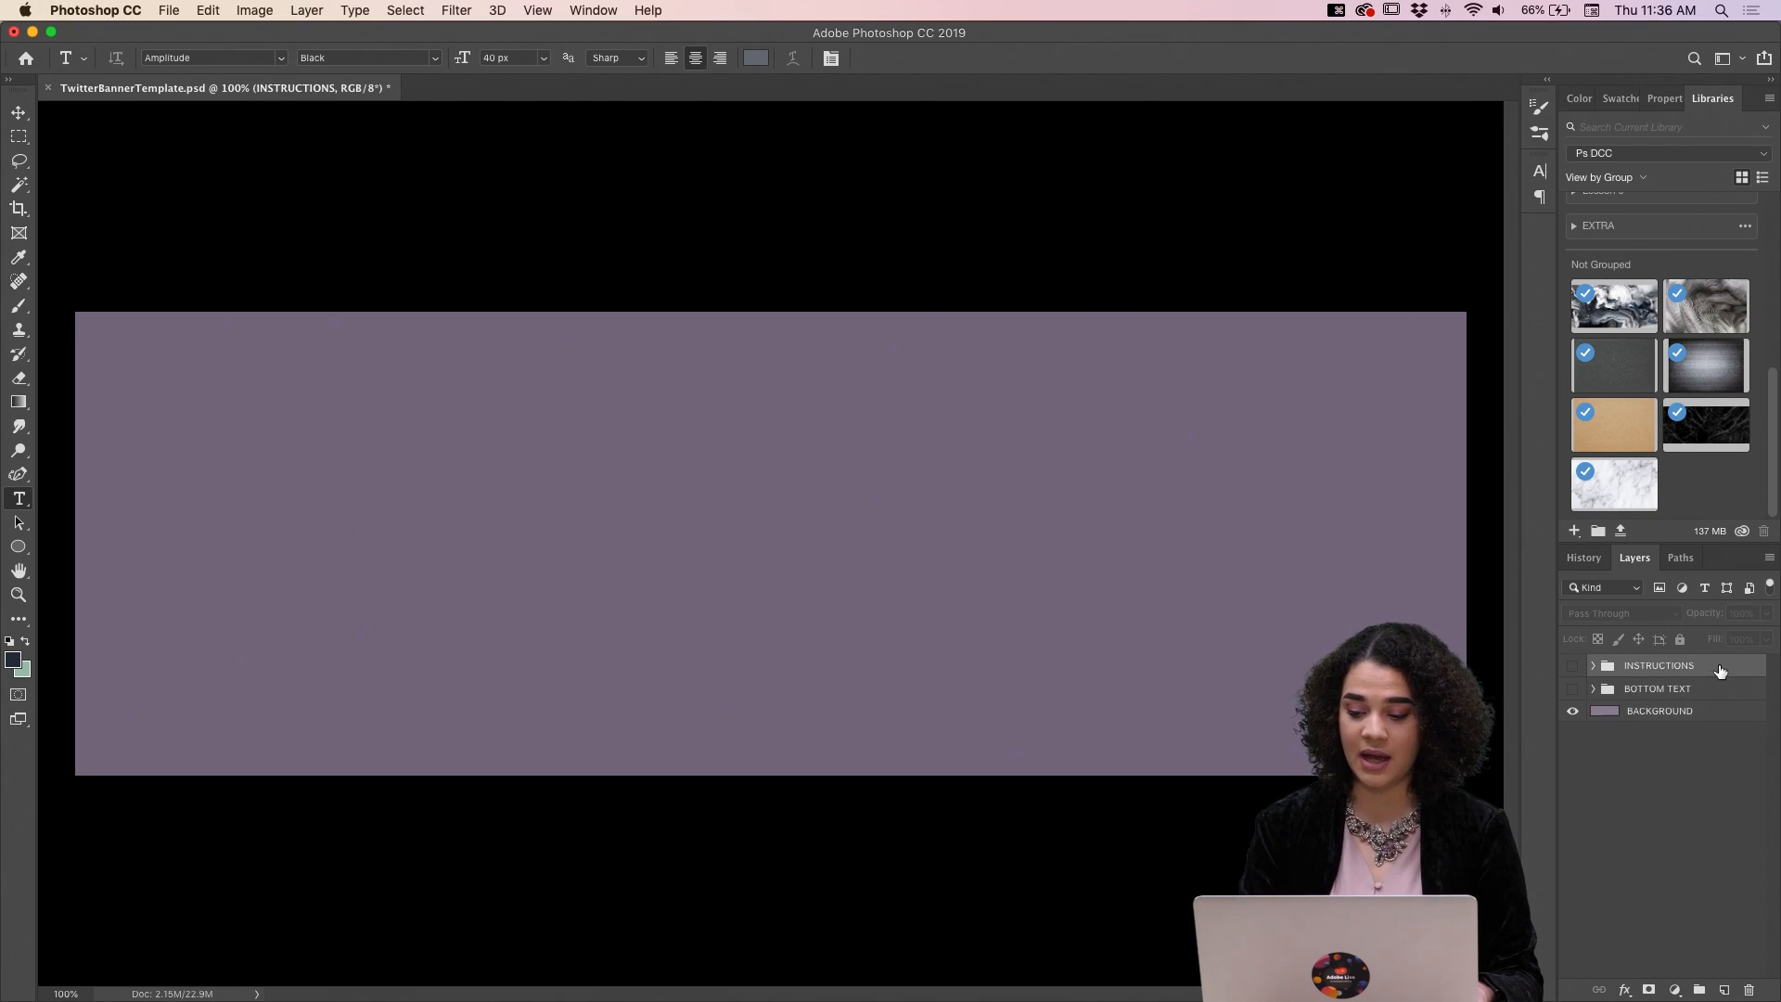
pyautogui.click(745, 457)
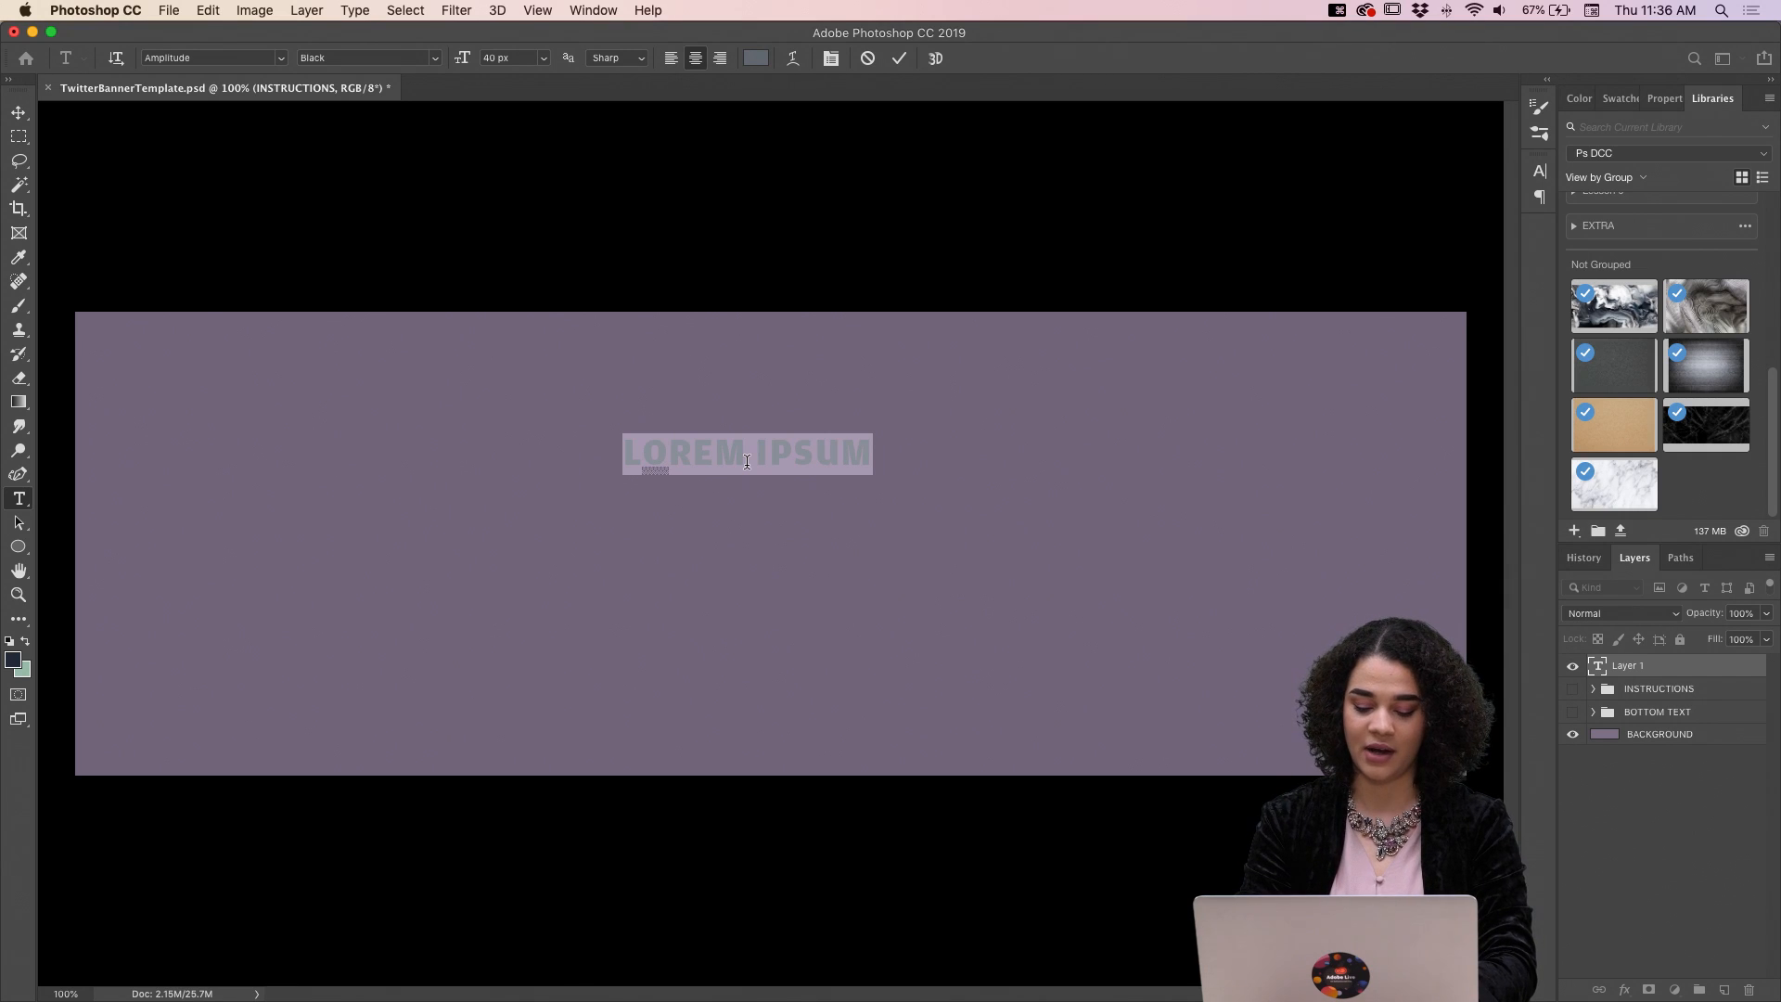
pyautogui.write('voodooval')
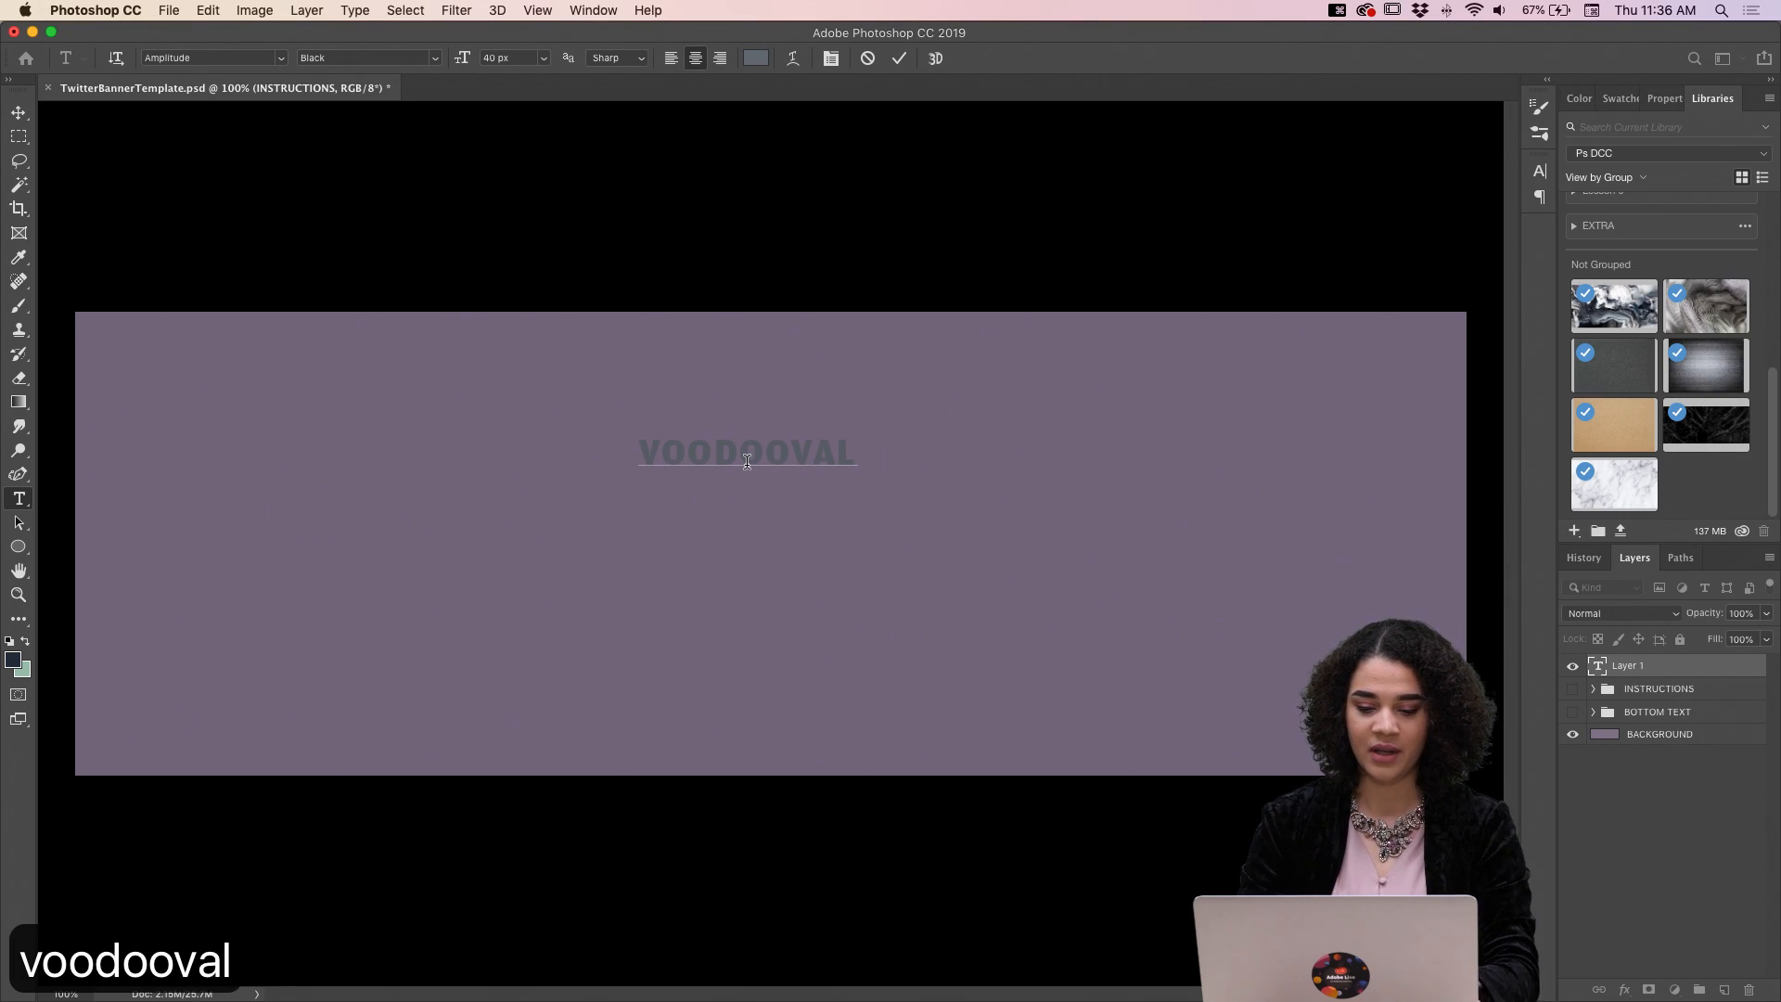
pyautogui.click(1658, 674)
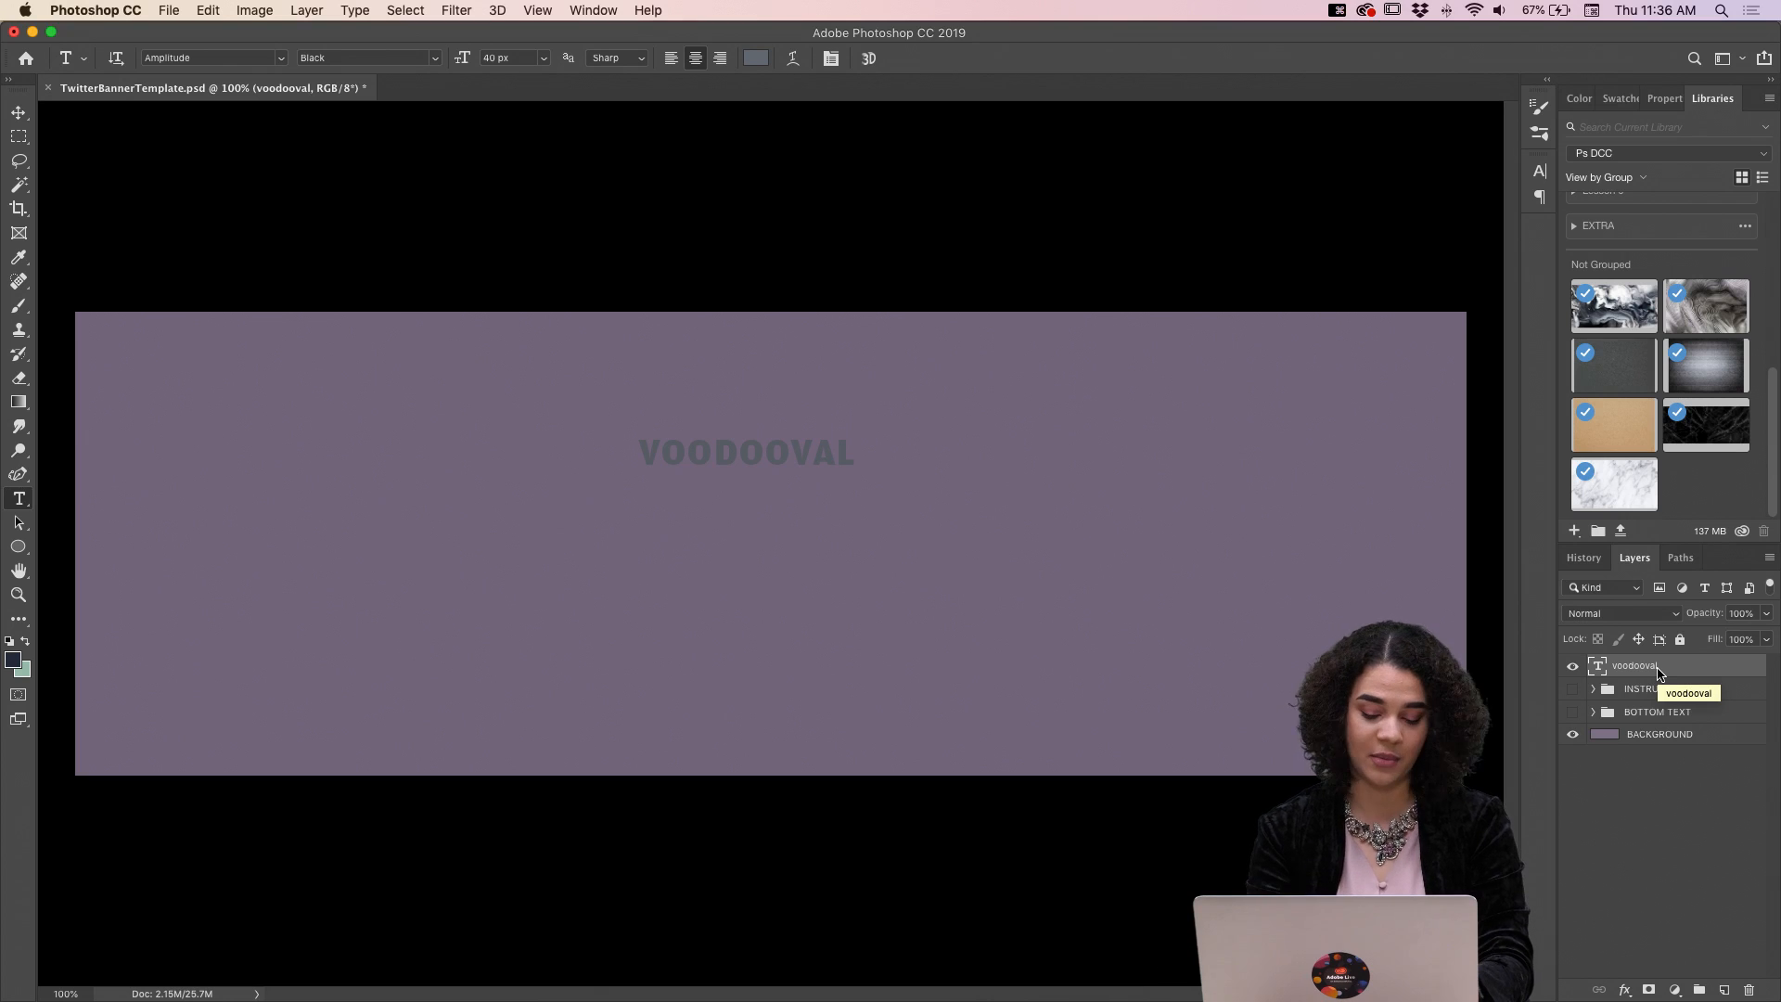
# Scale the voodooval text proportionally to about 594% and centre it horizontally in the upper part of the banner.
pyautogui.press('super+t')
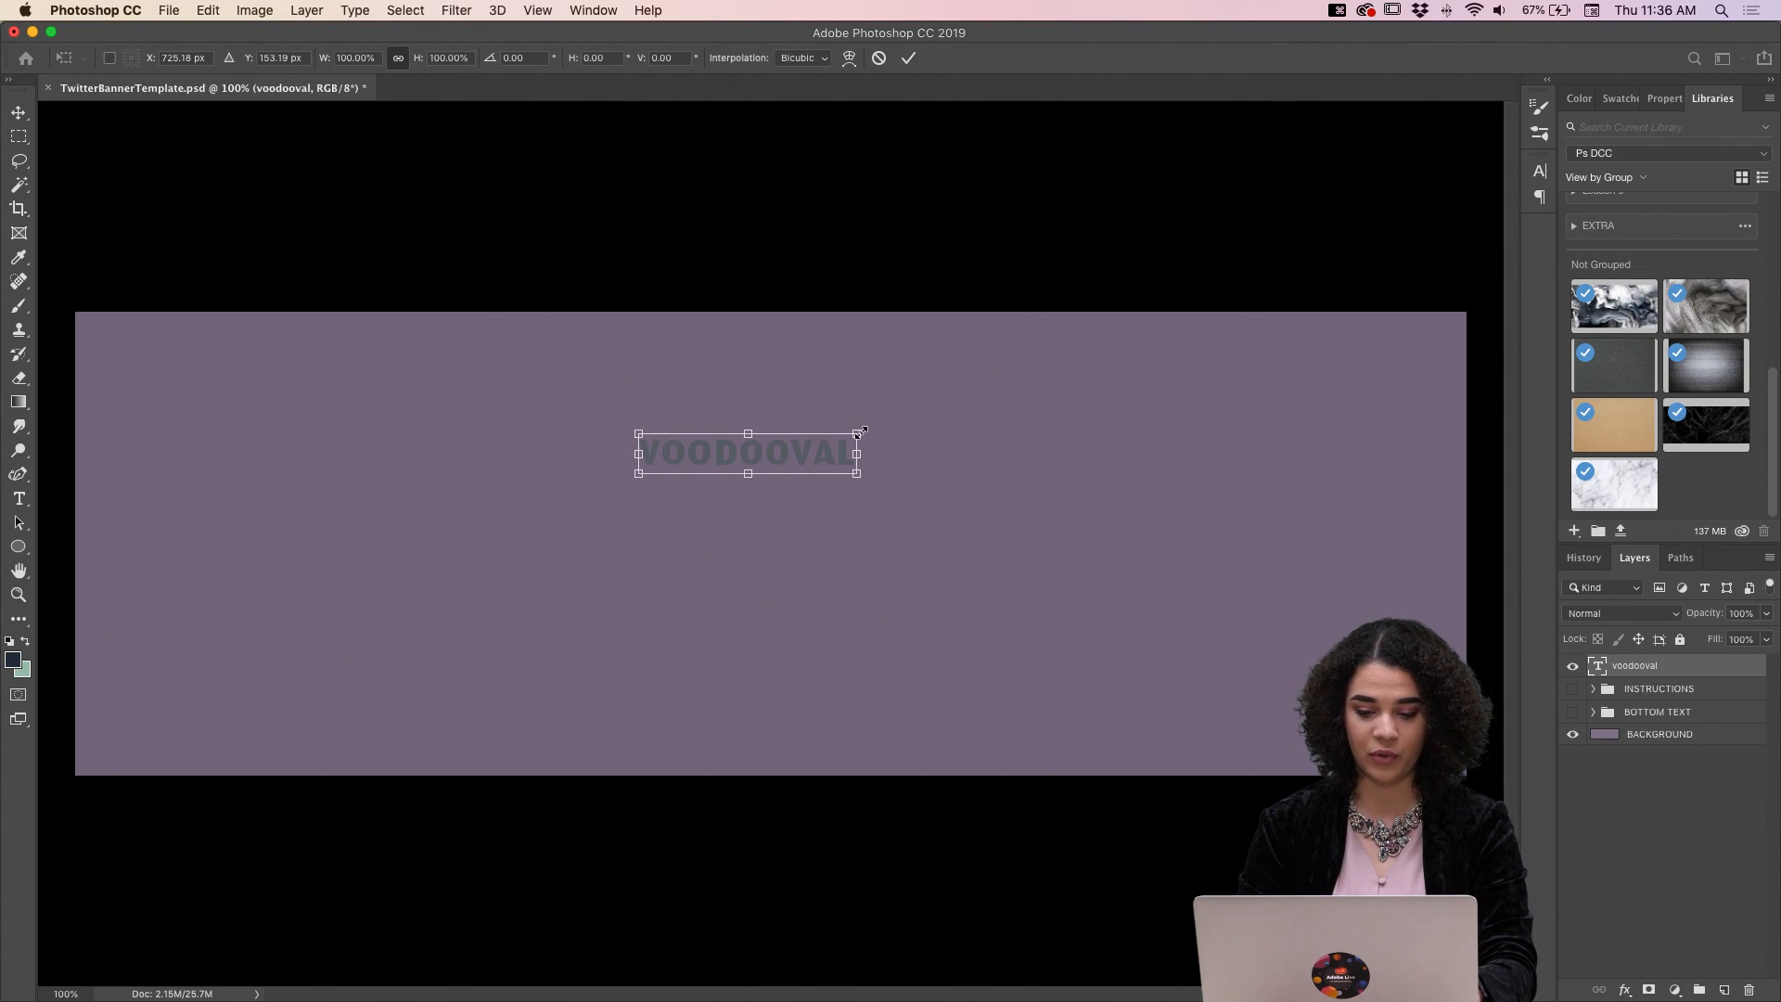
pyautogui.moveTo(860, 432); pyautogui.dragTo(1401, 336)
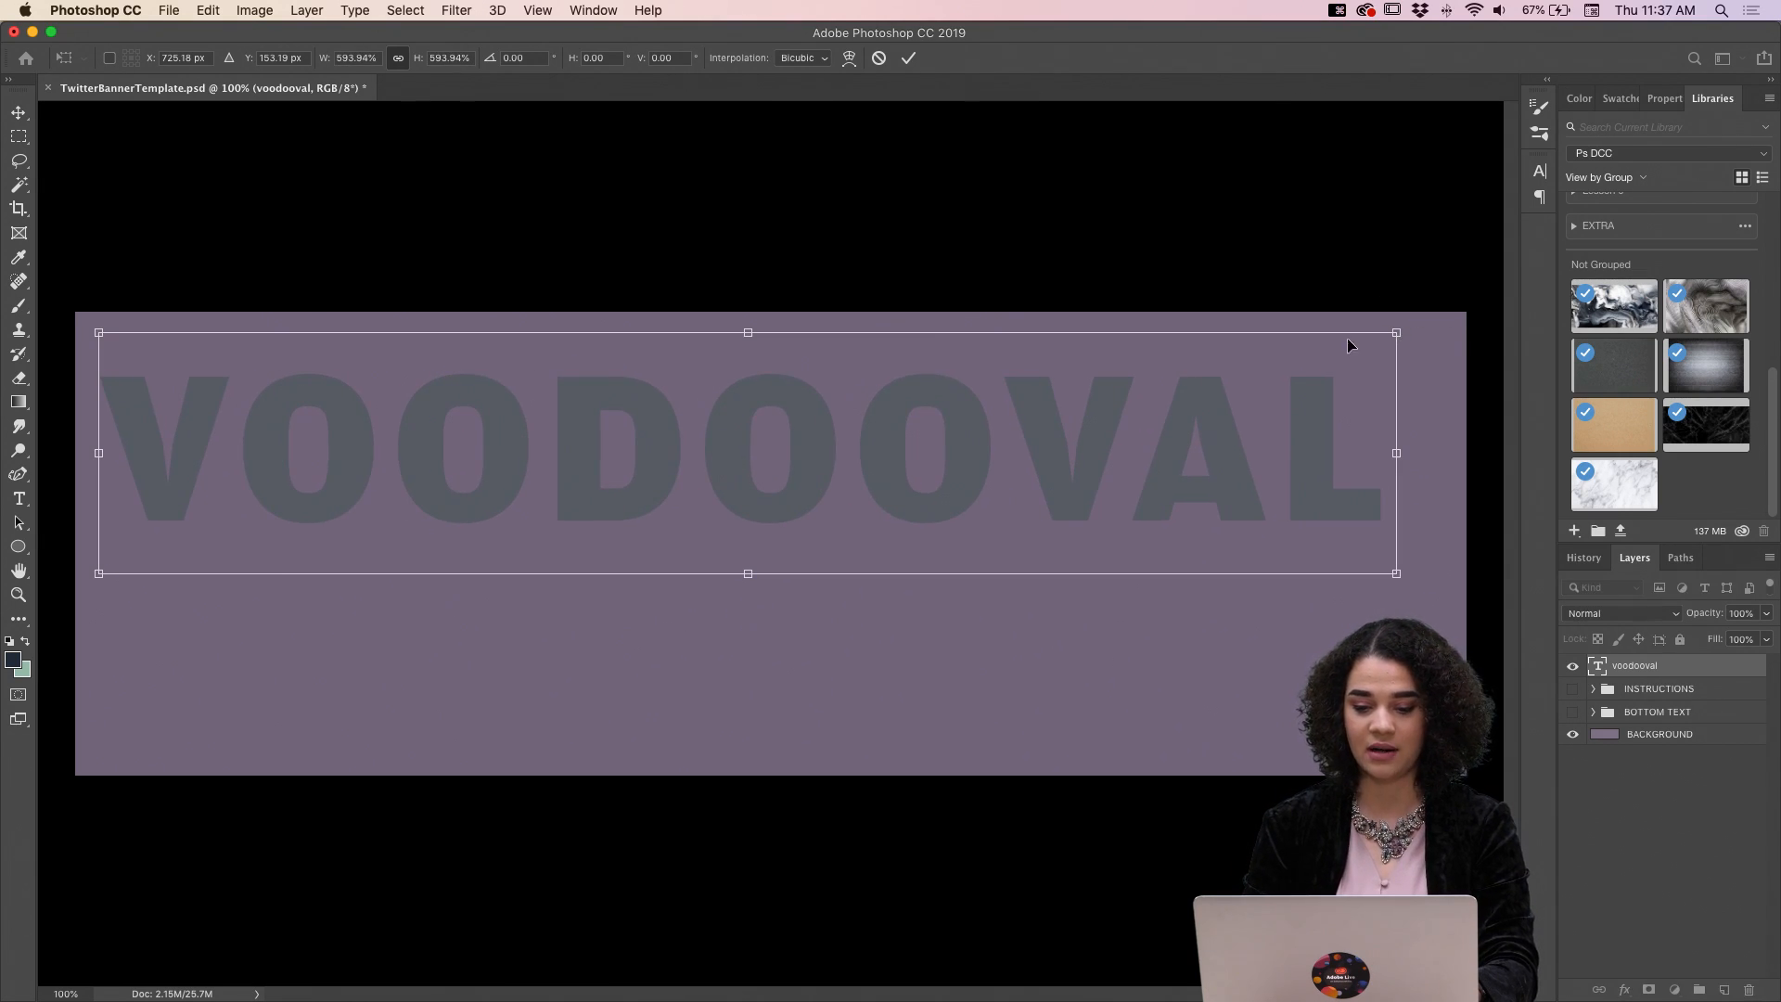
pyautogui.moveTo(928, 424)
pyautogui.mouseDown()
pyautogui.moveTo(971, 428)
pyautogui.moveTo(952, 438)
pyautogui.mouseUp()
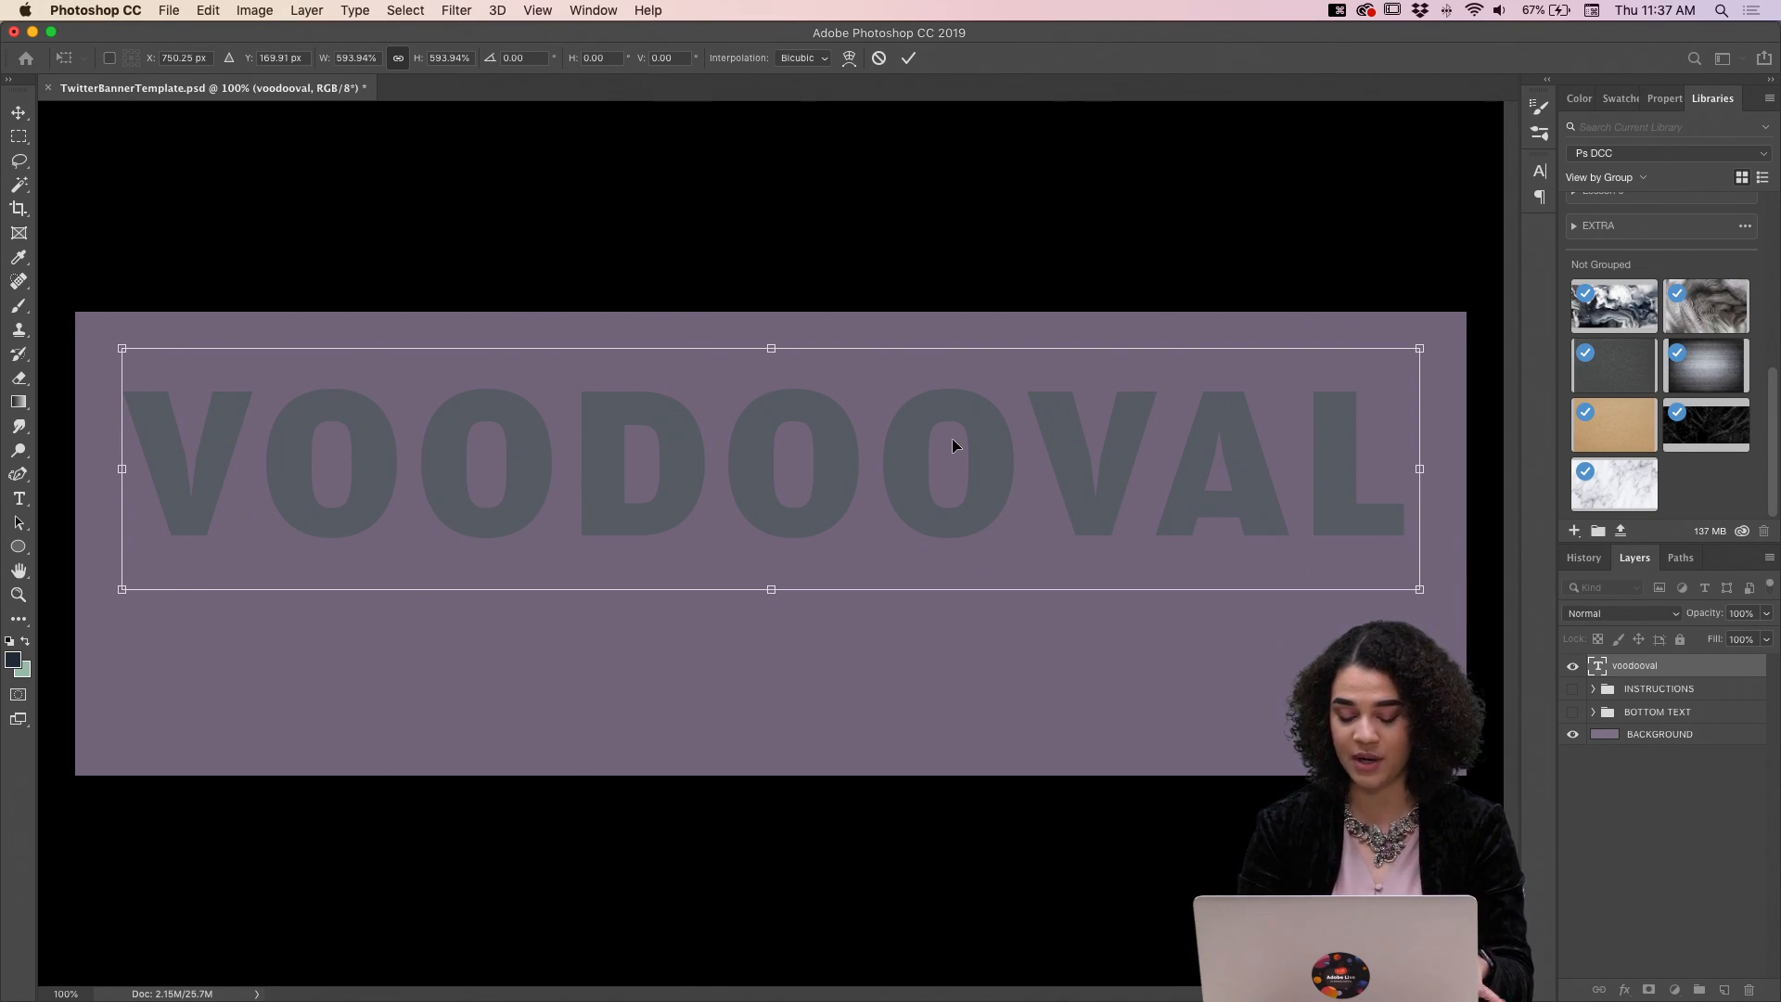
pyautogui.press('Return')
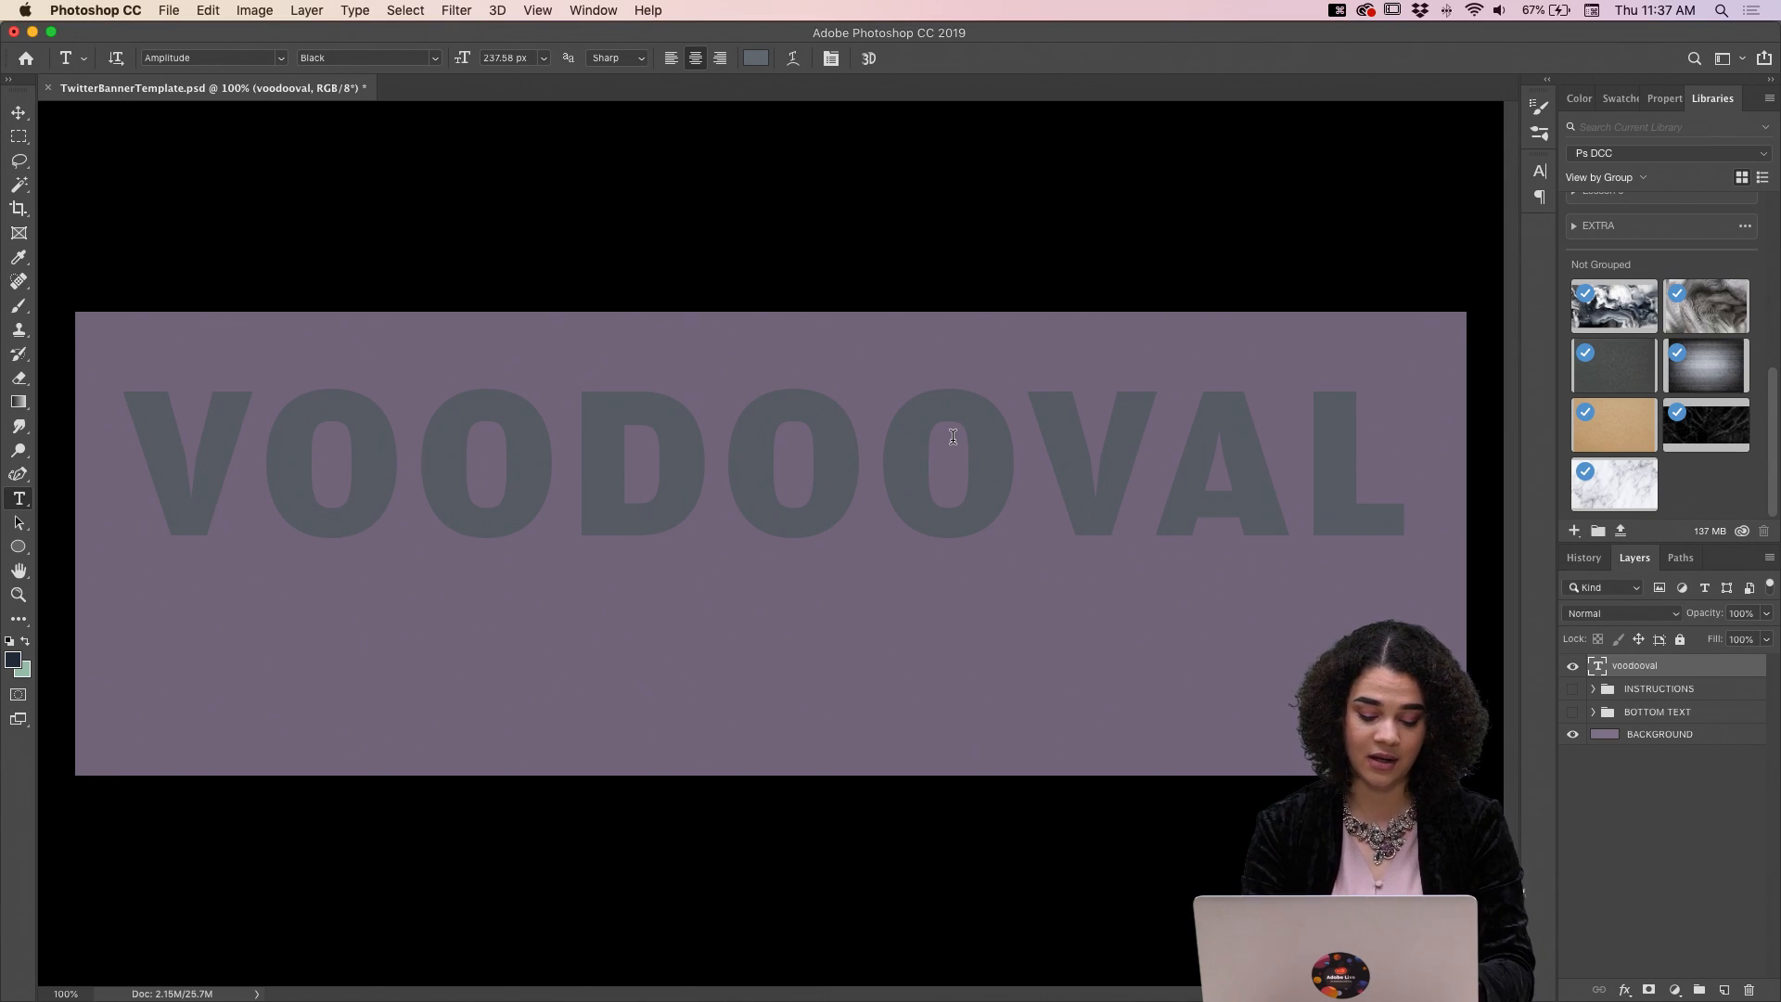
# Duplicate the voodooval text layer.
pyautogui.press('super+j')
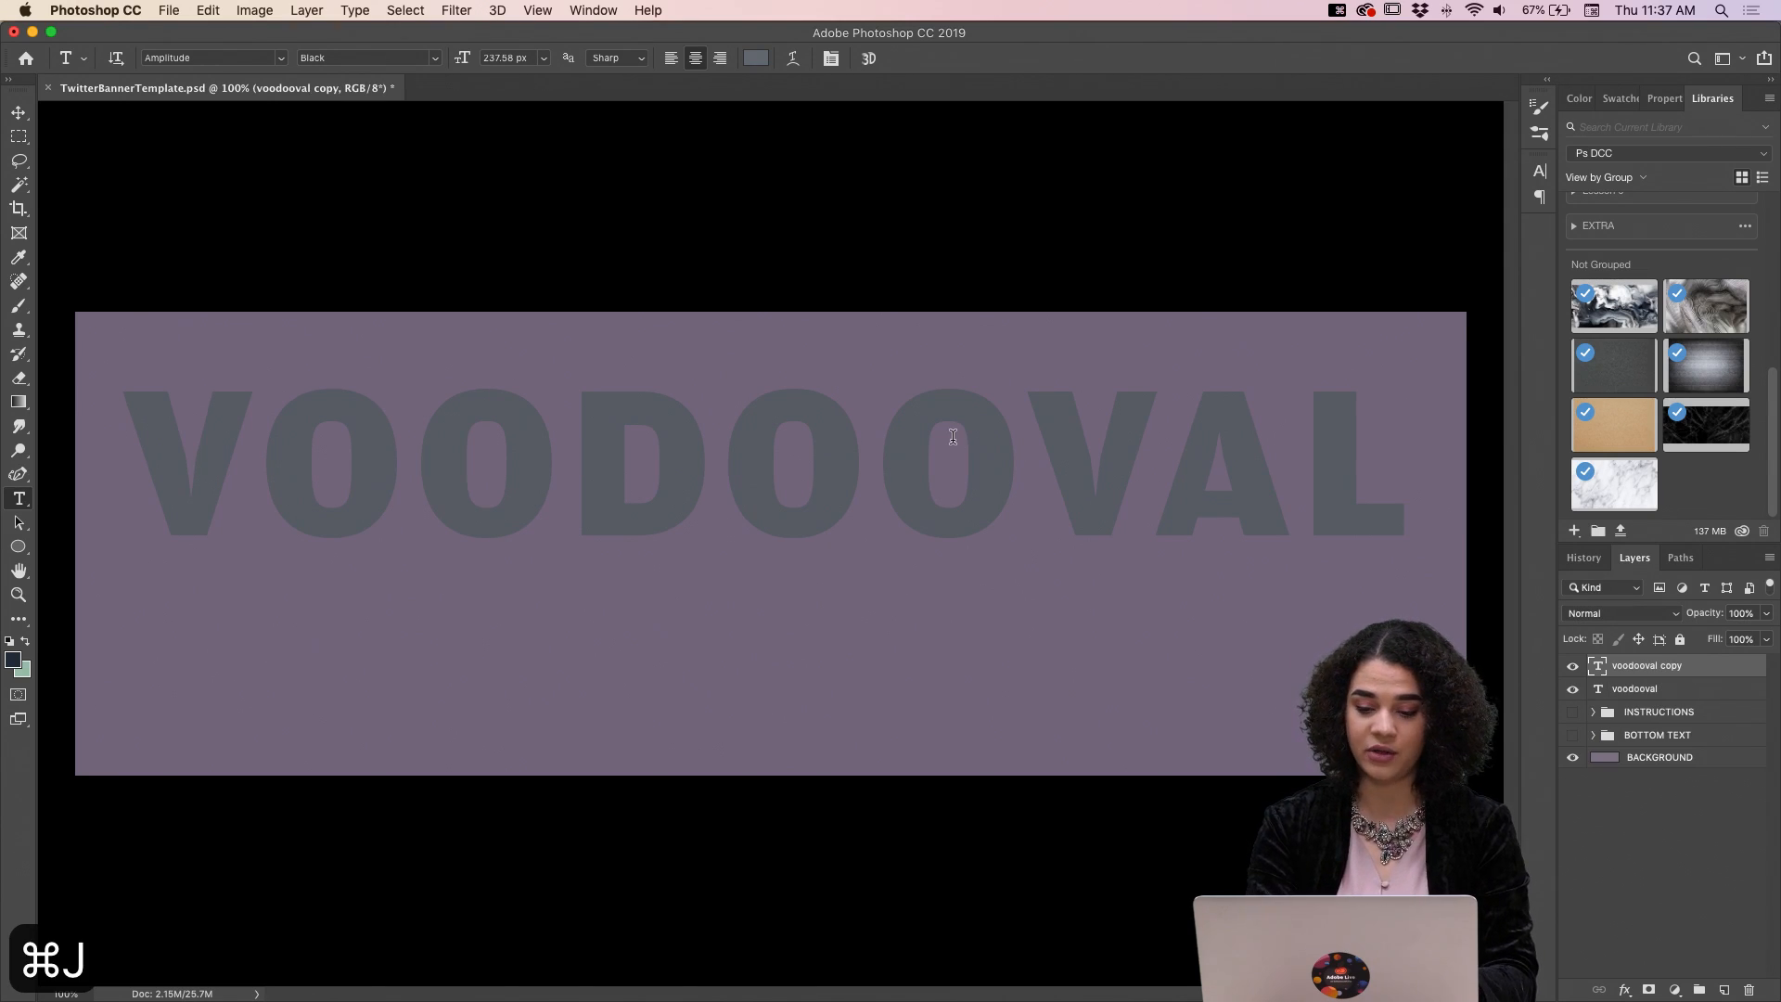
pyautogui.doubleClick(1714, 680)
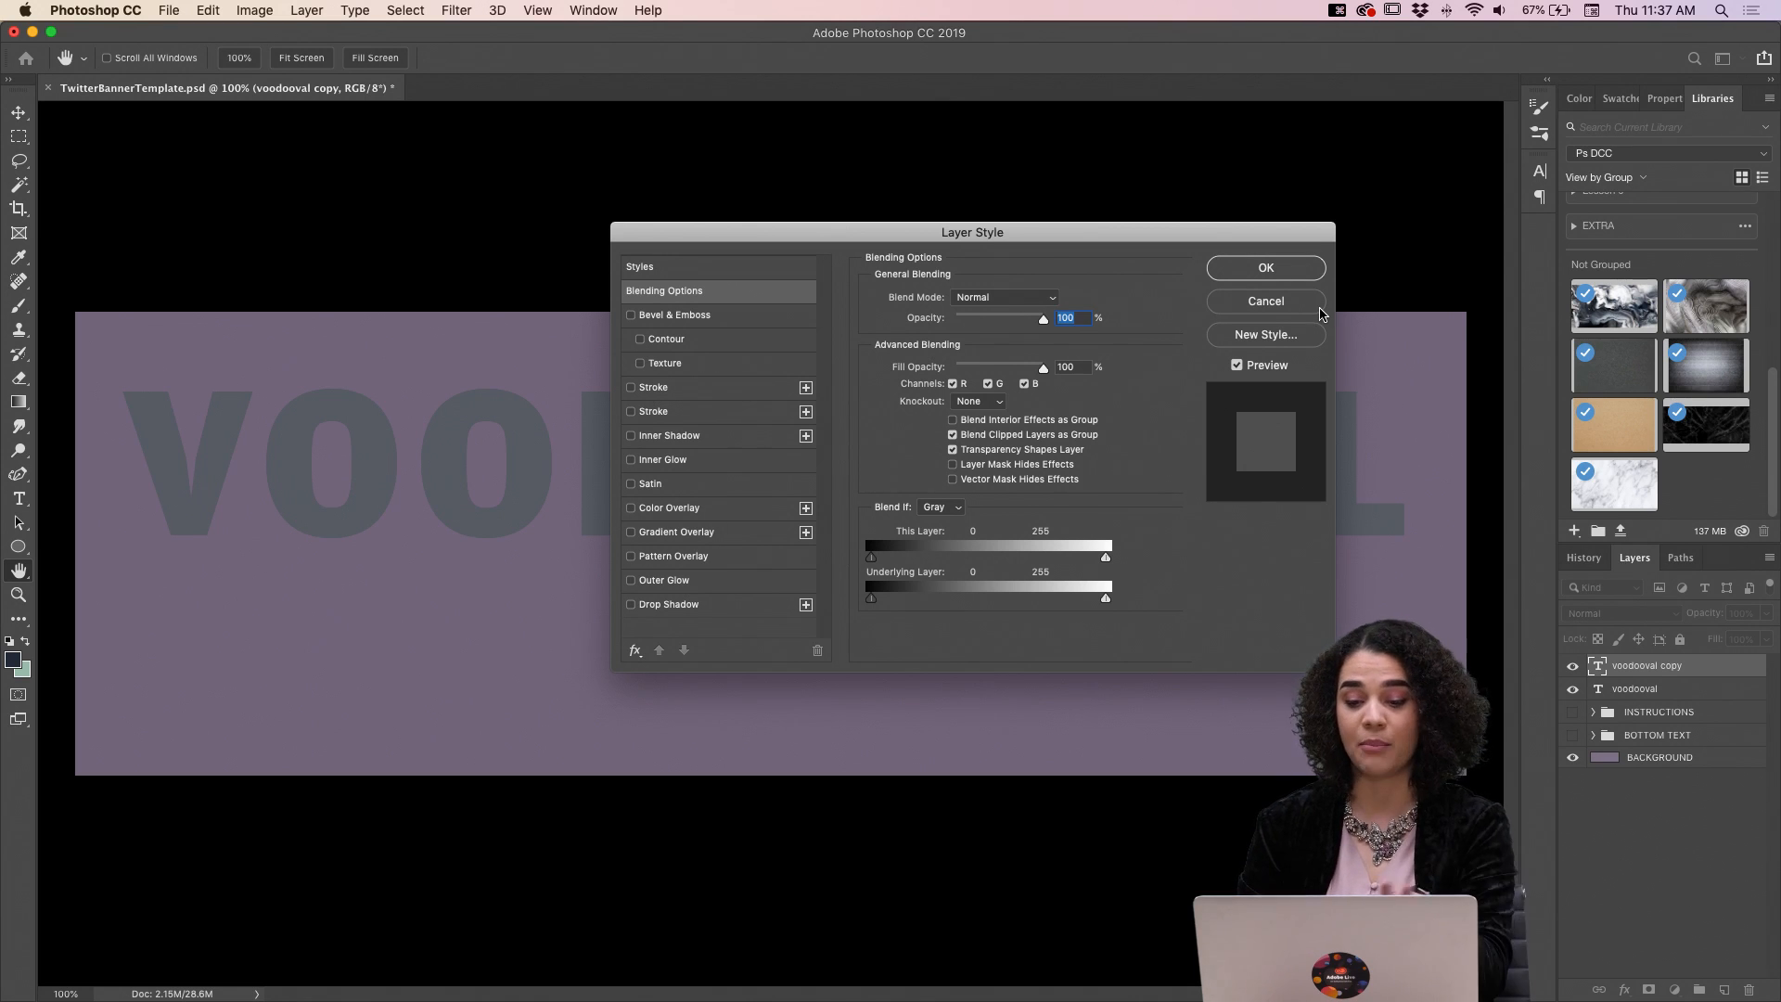
pyautogui.click(1314, 310)
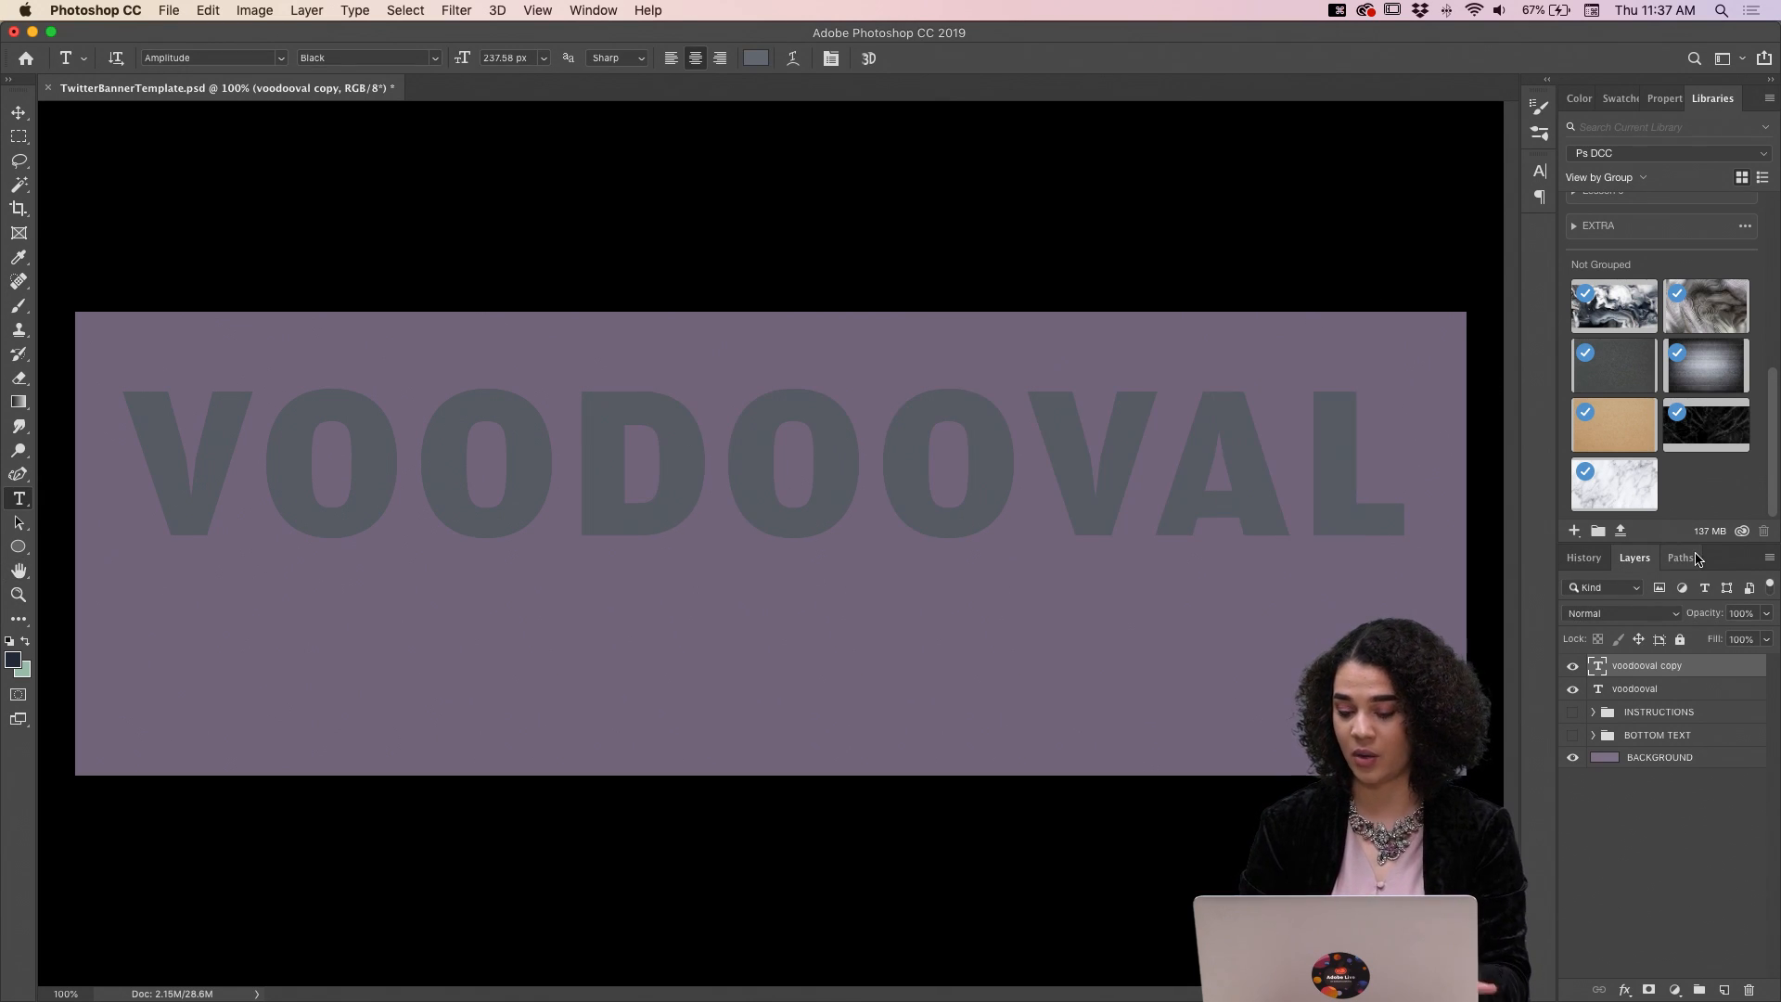
# Add a stroke layer style to the voodooval copy, using the color #897c91 sampled from the banner background.
pyautogui.doubleClick(1723, 672)
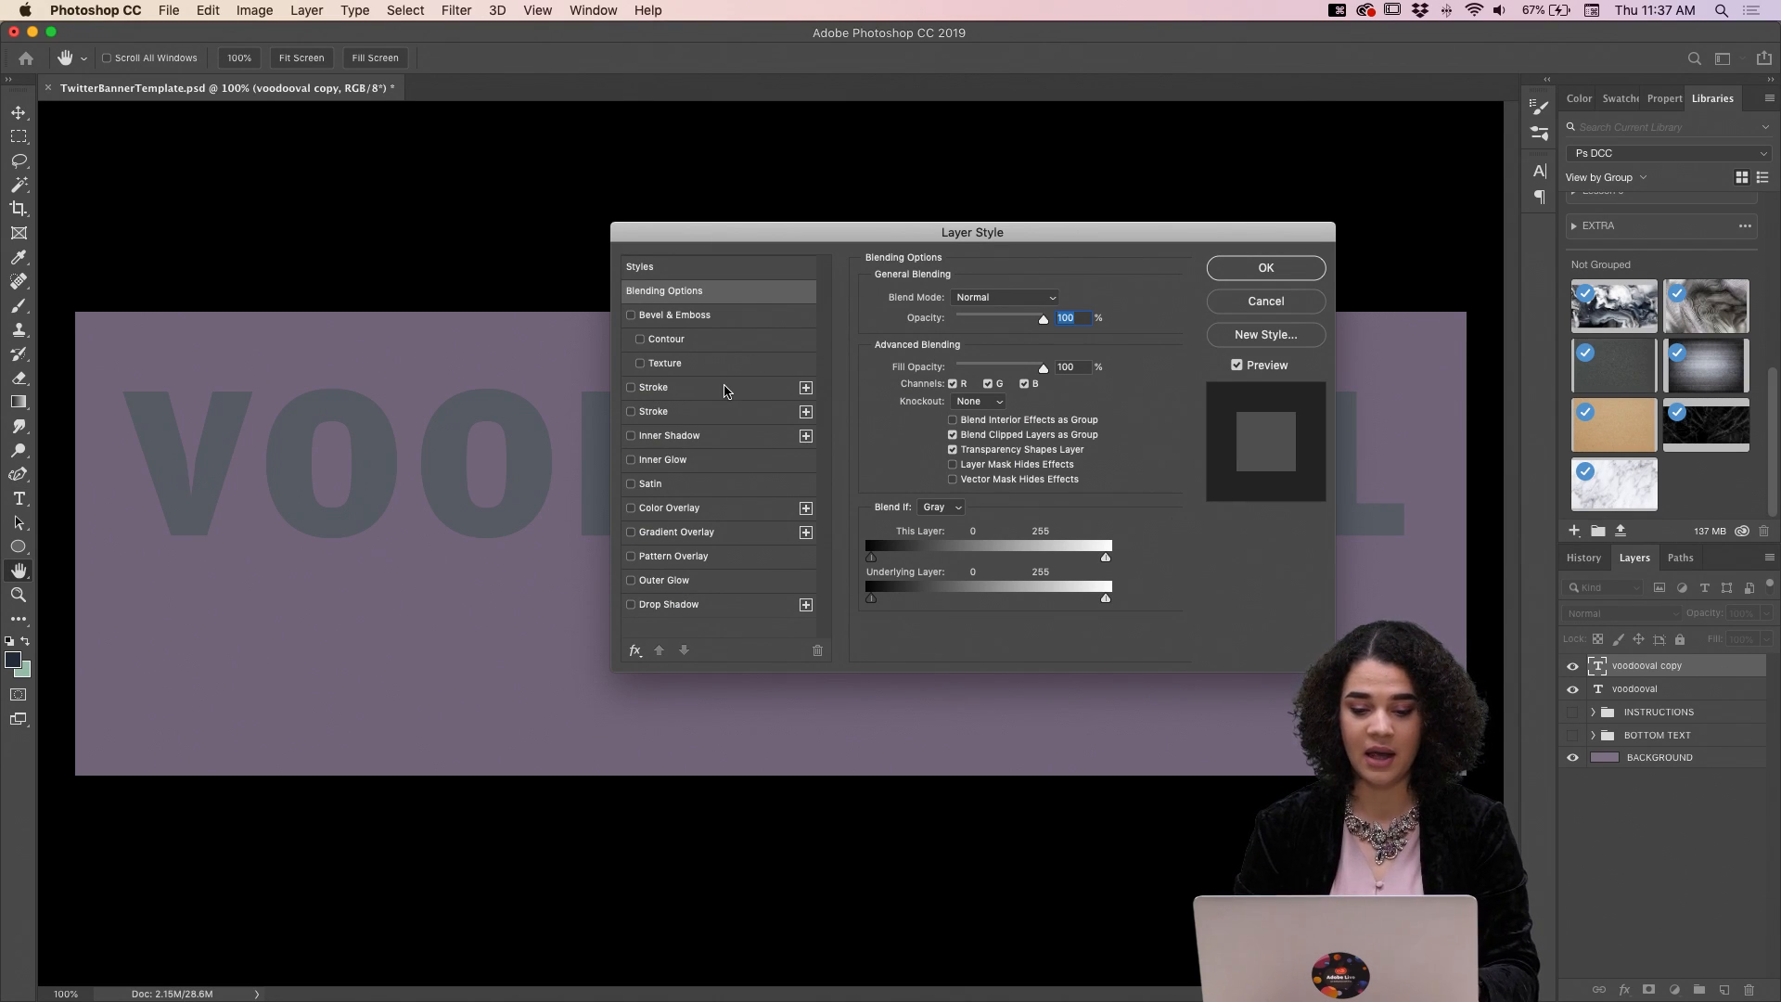
pyautogui.click(725, 391)
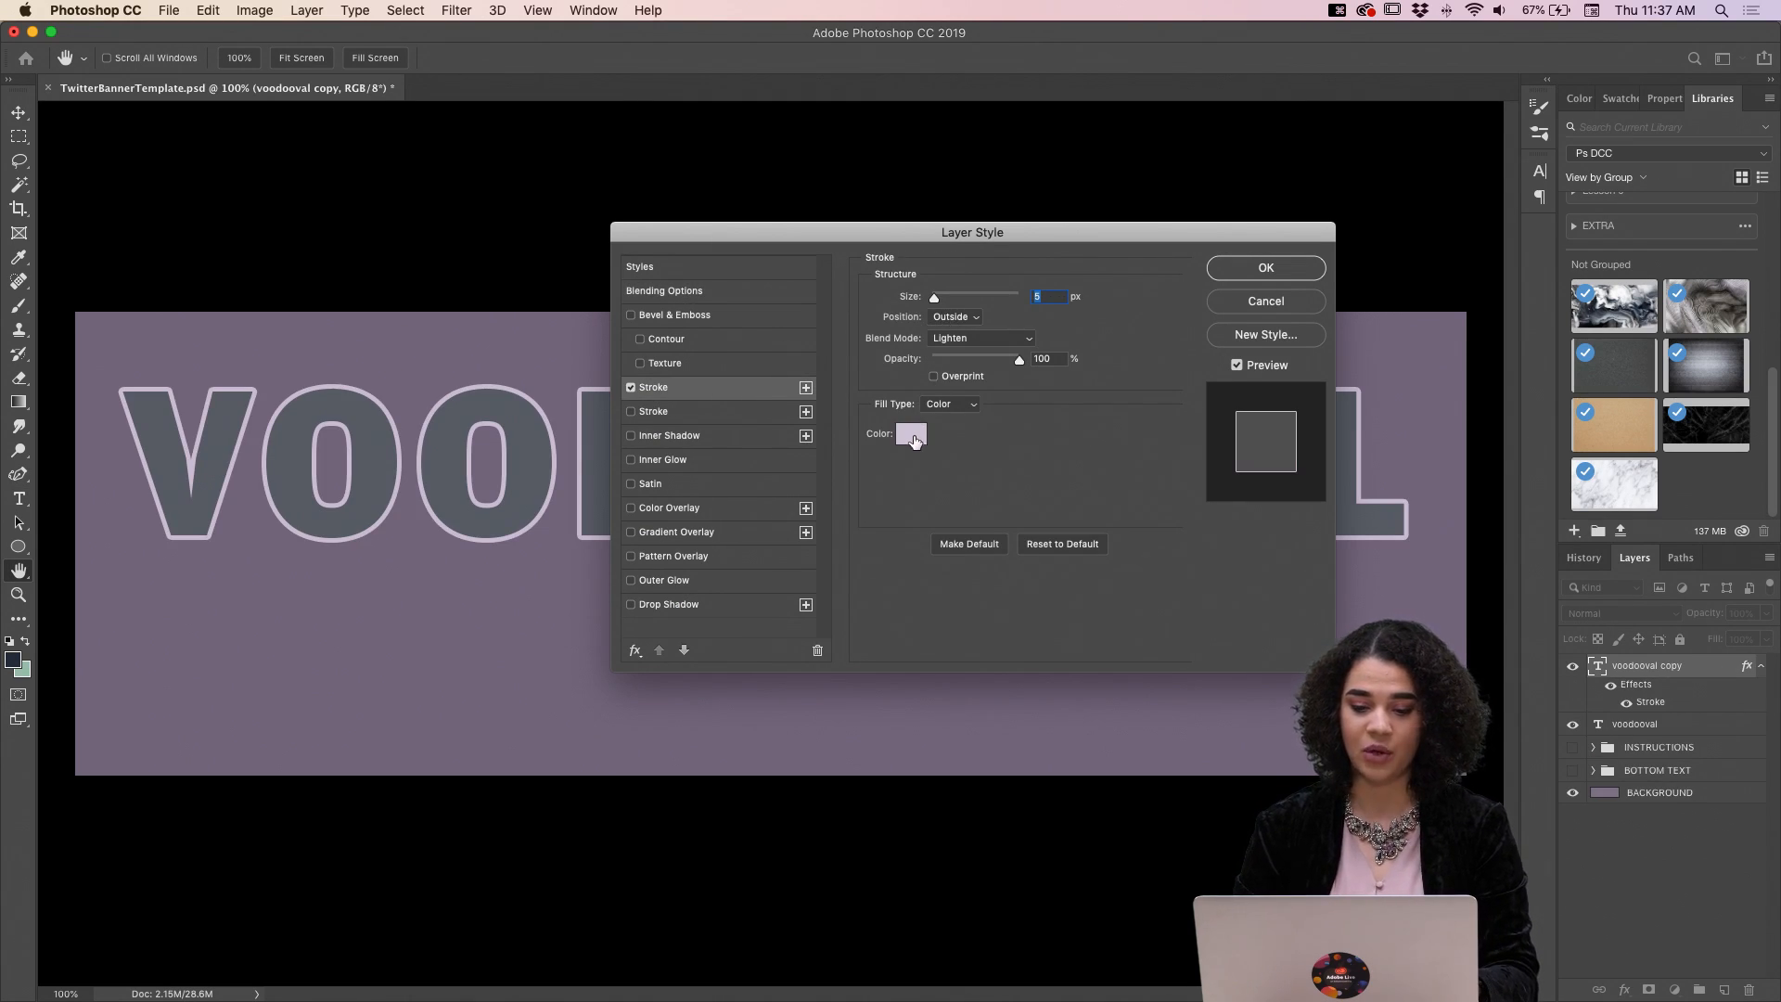
pyautogui.click(913, 437)
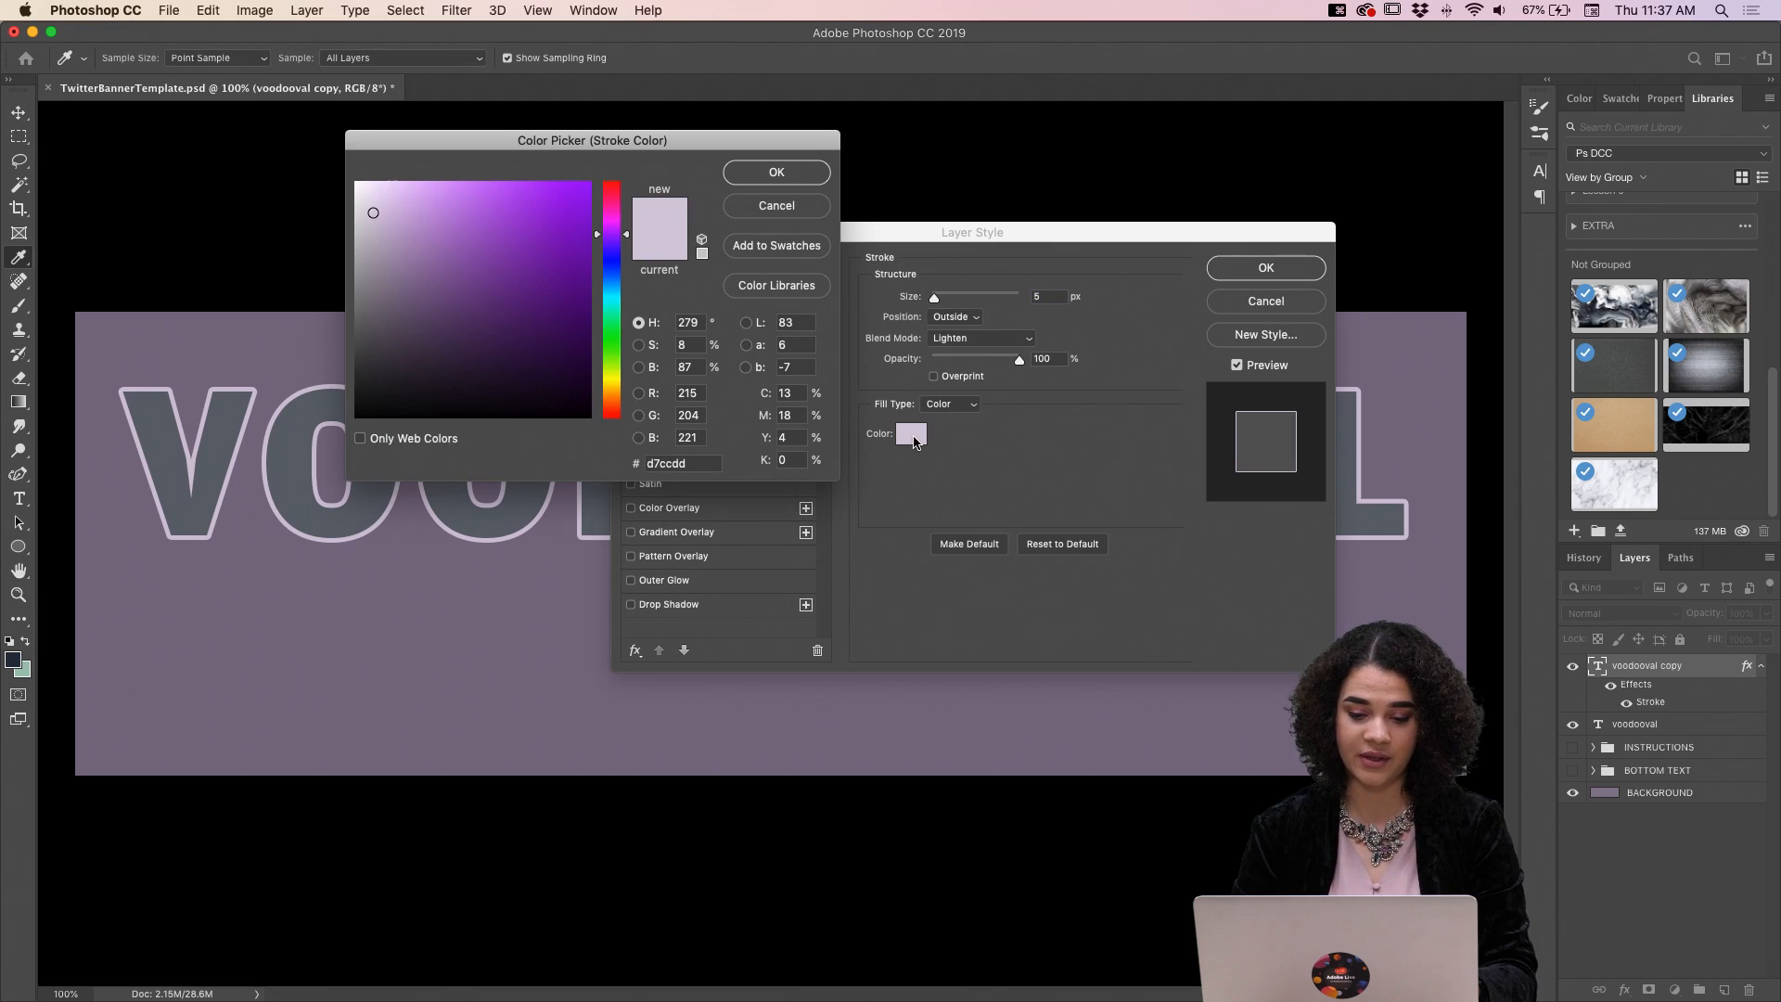
pyautogui.click(501, 584)
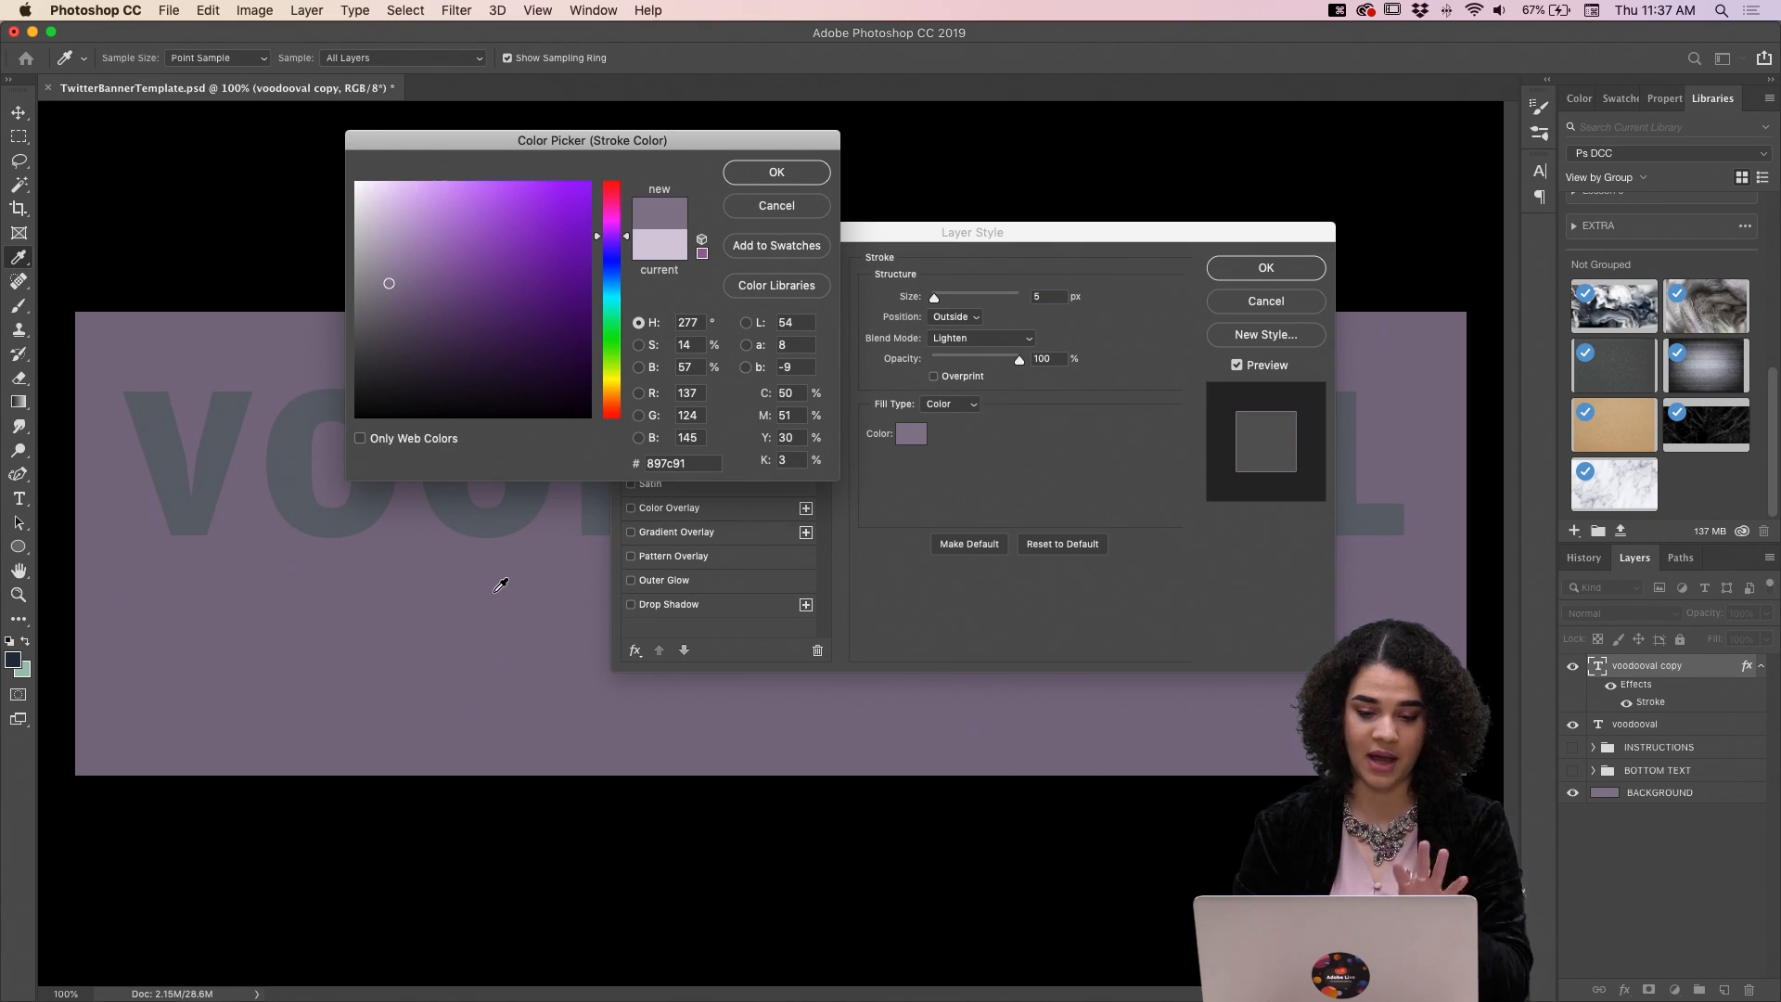
pyautogui.click(798, 169)
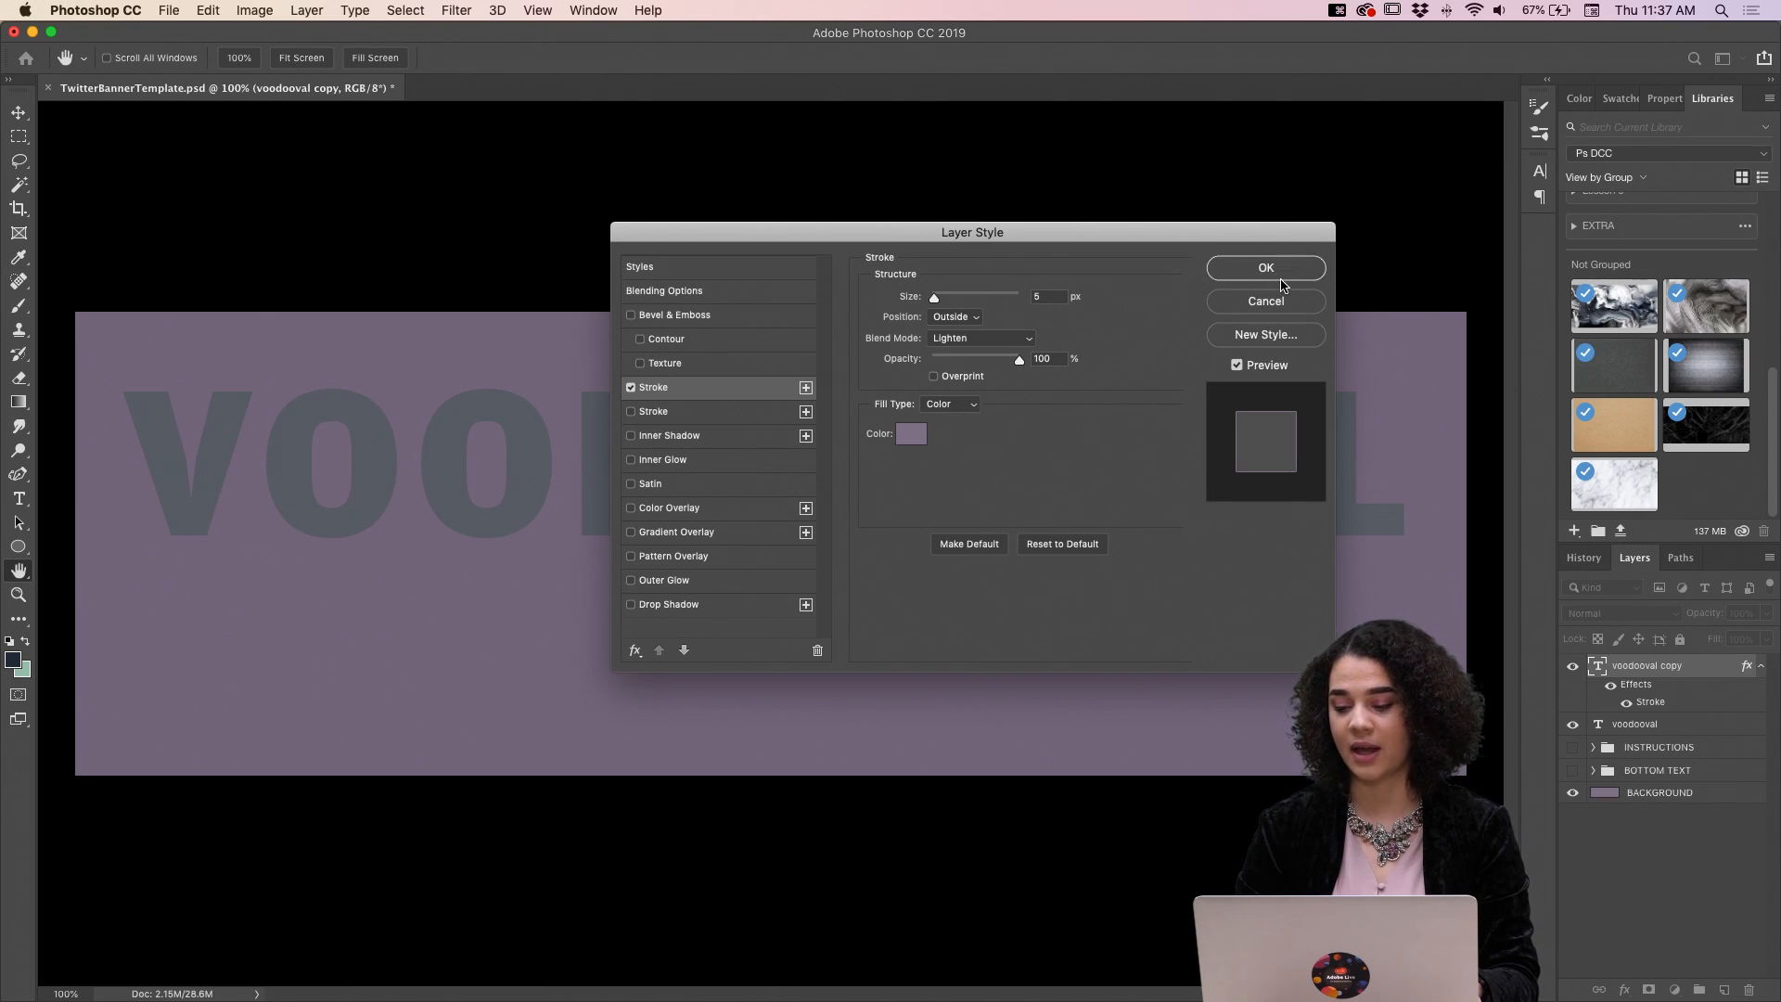
pyautogui.click(1281, 279)
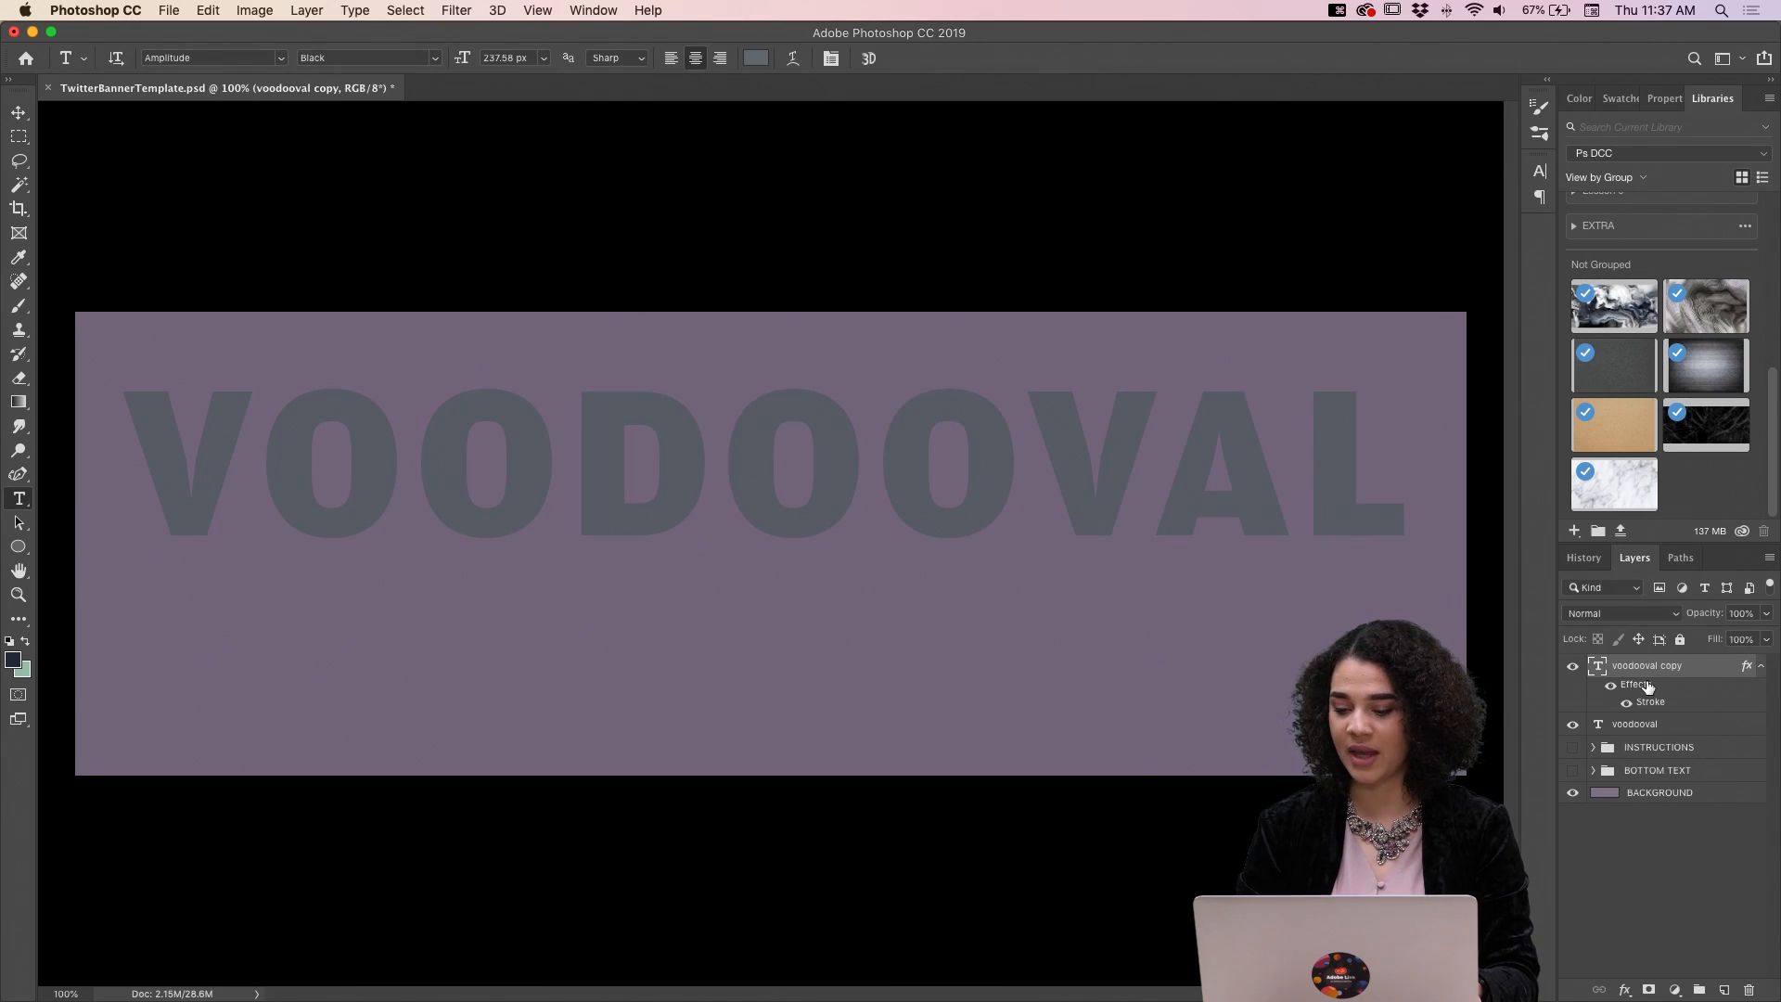
# Offset the original voodooval text layer about 15 px left and 14 px down, behind the stroked copy.
pyautogui.click(1687, 729)
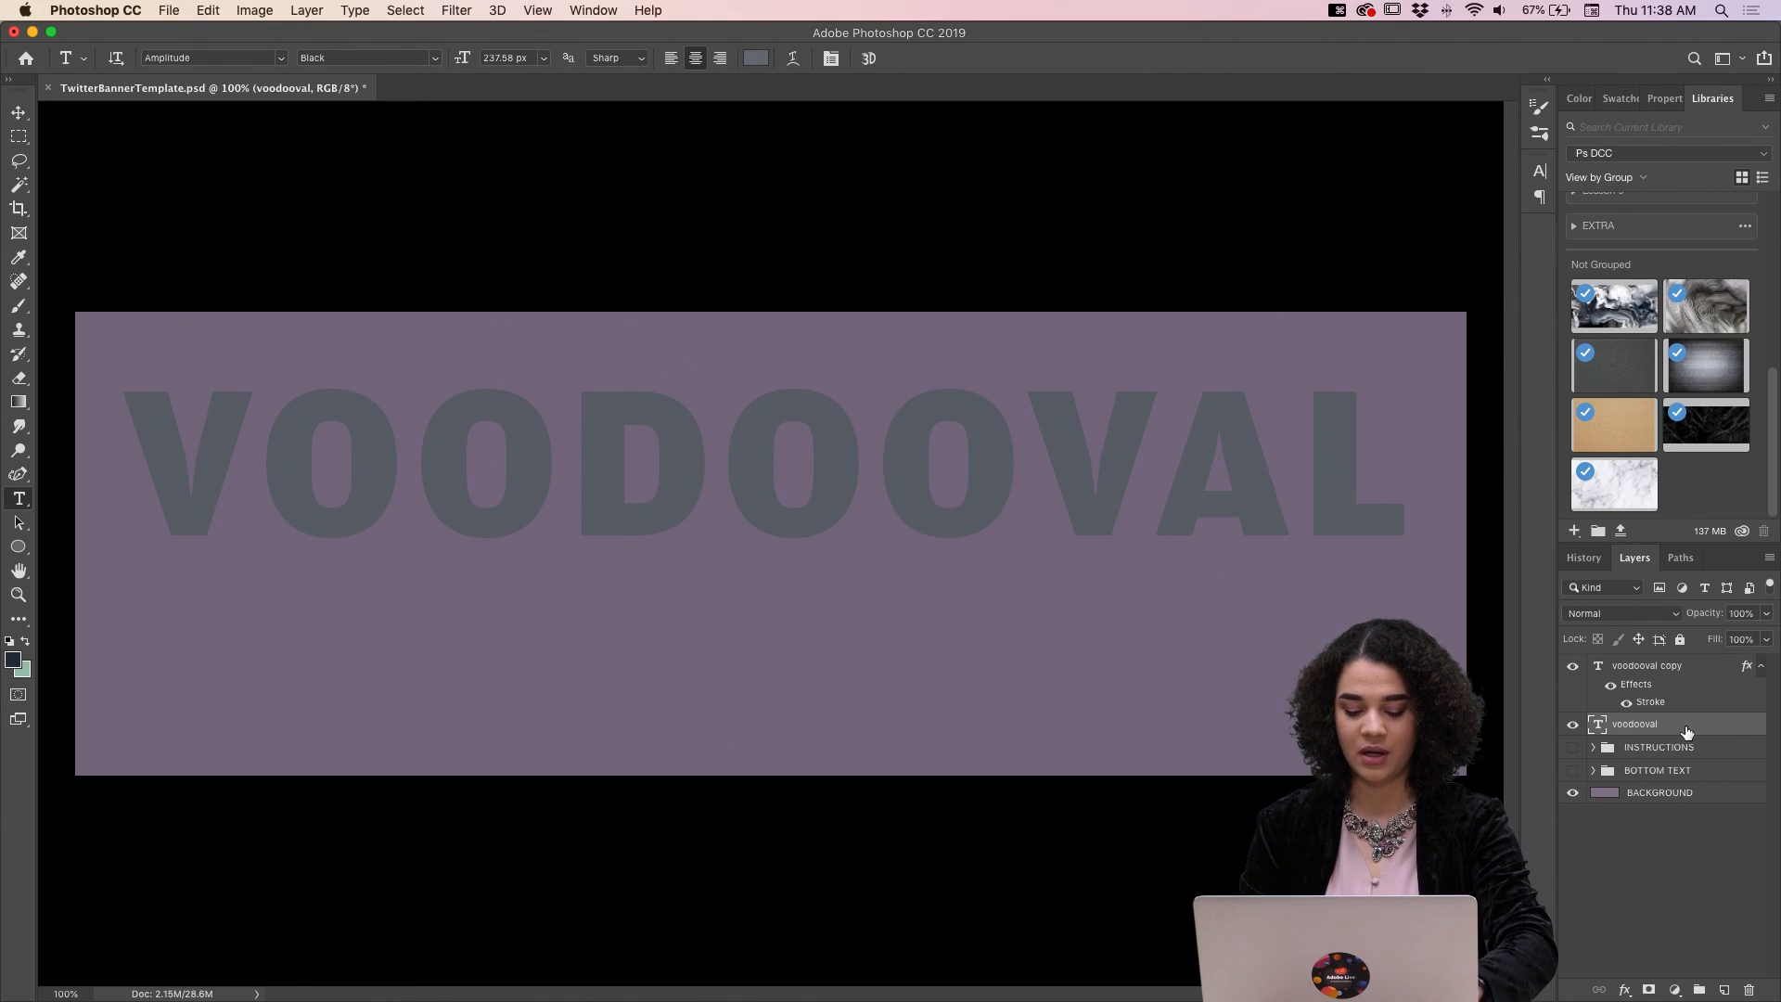
pyautogui.hotkey('ctrl', 't')
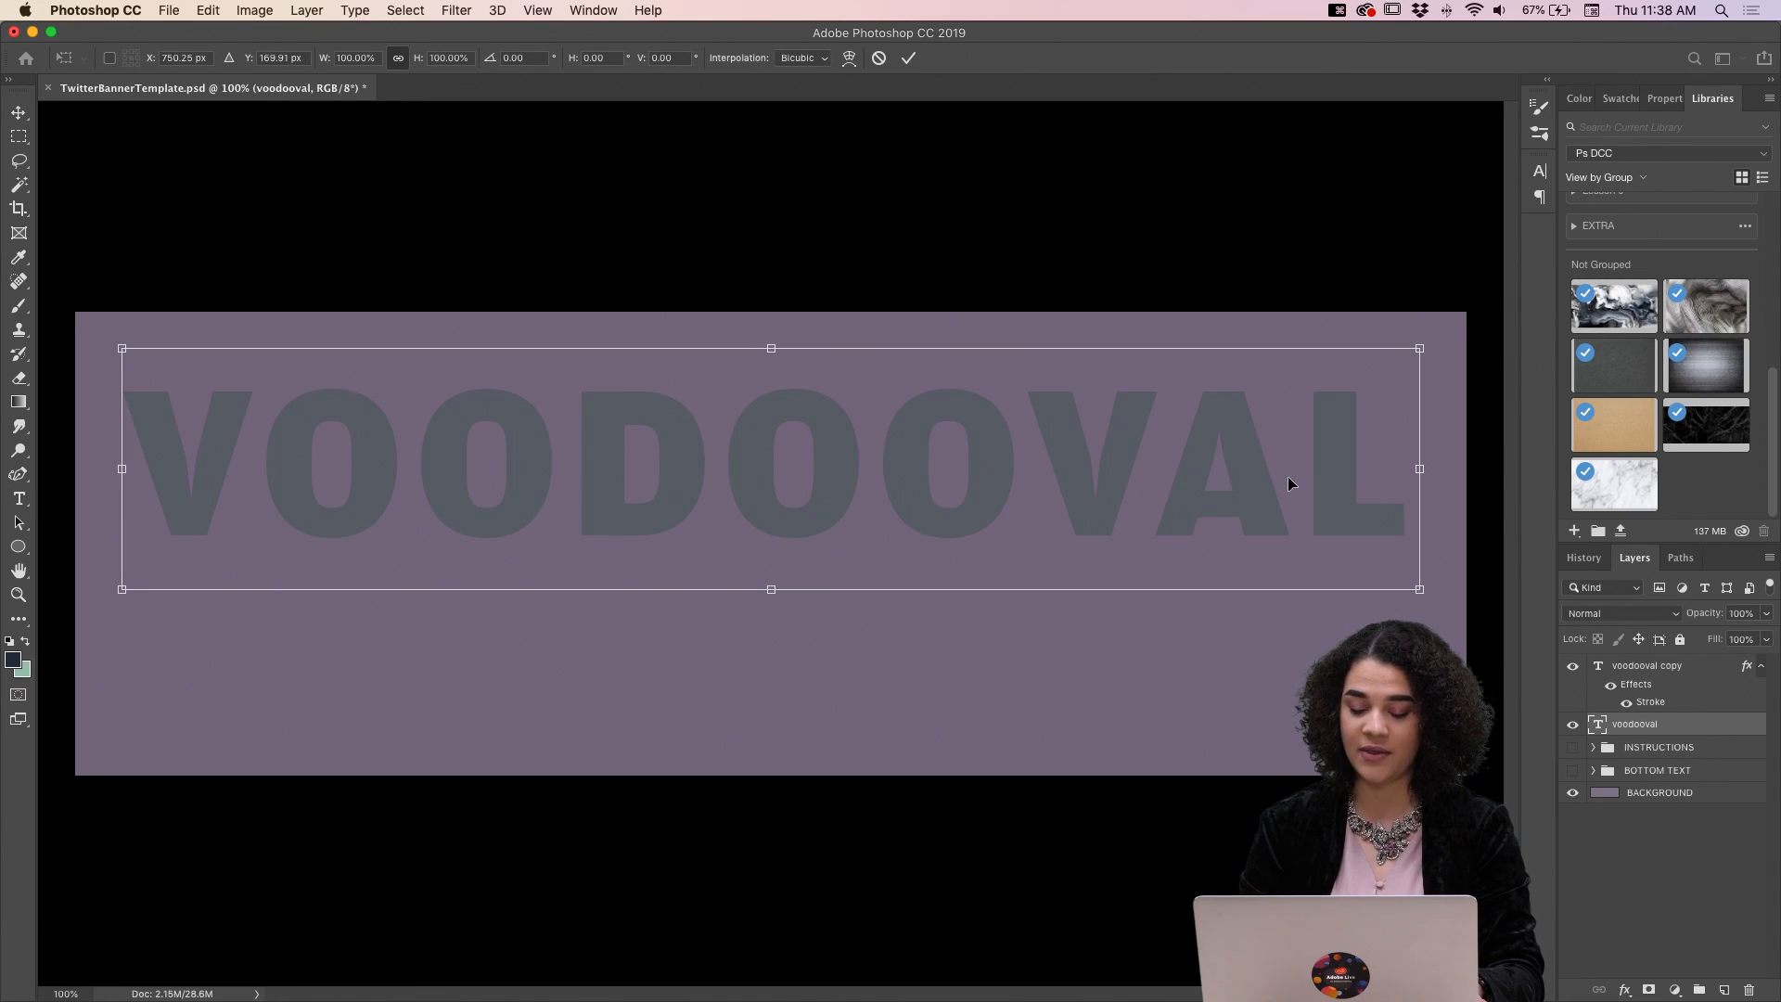
pyautogui.moveTo(1288, 482); pyautogui.dragTo(1275, 497)
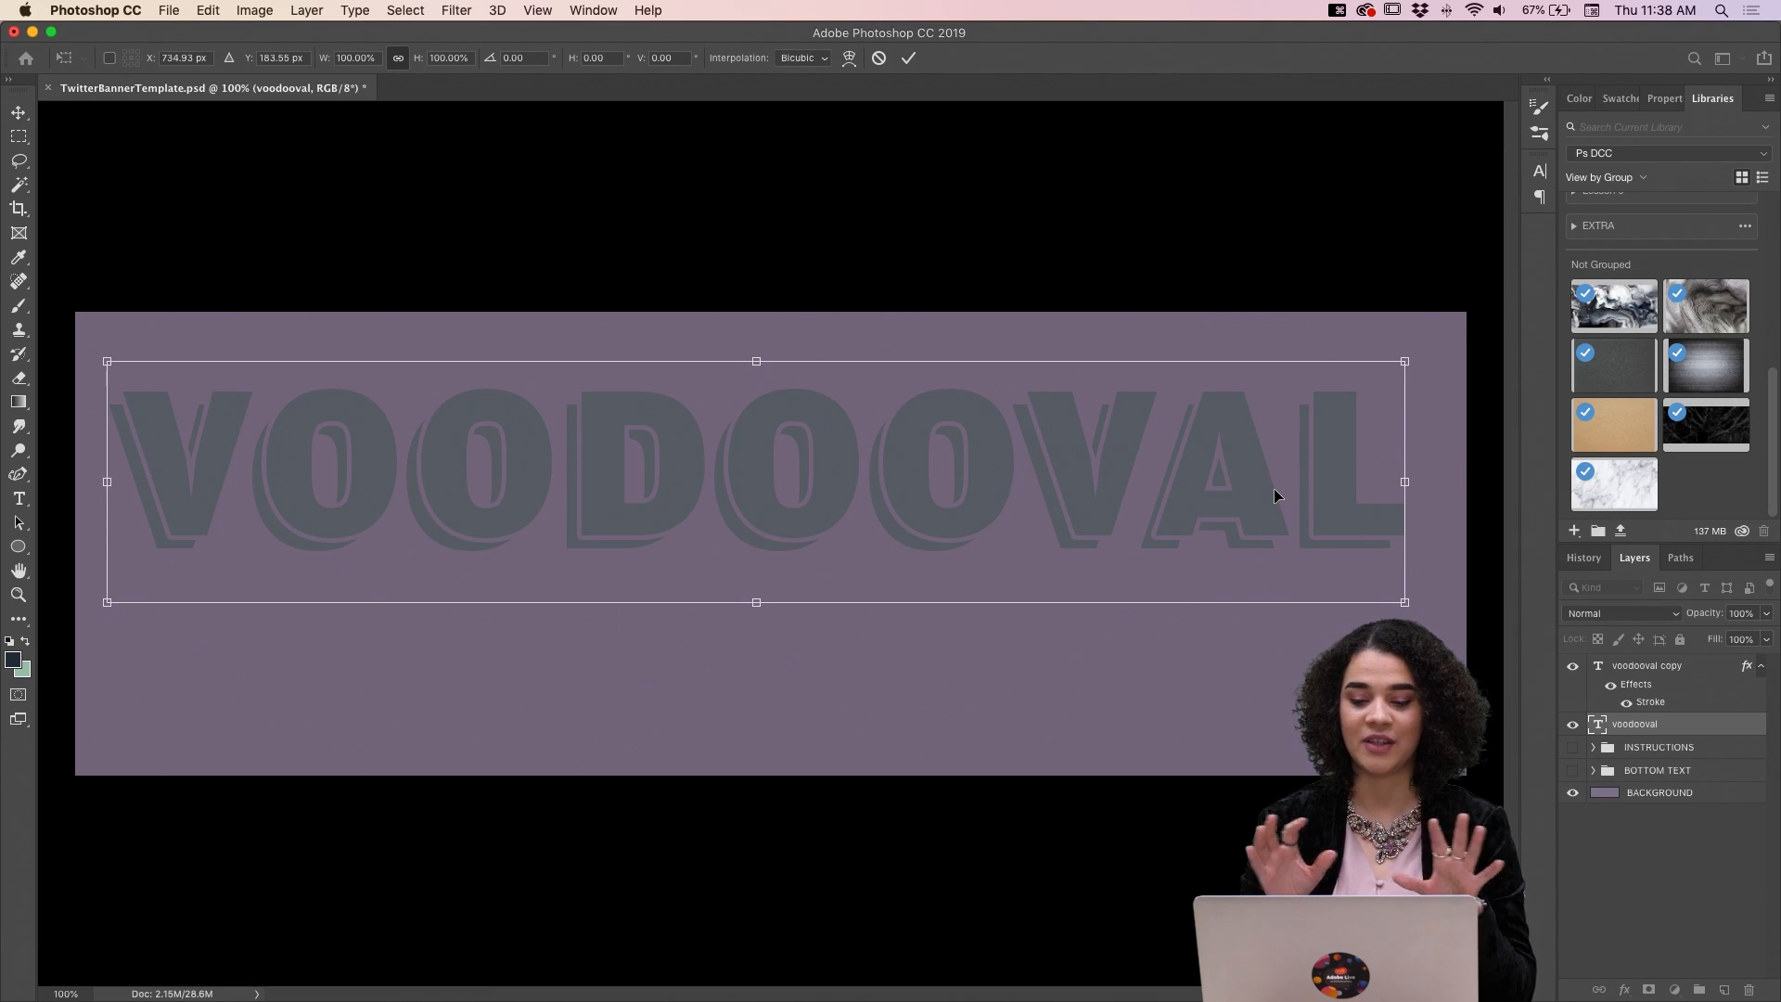
pyautogui.press('Return')
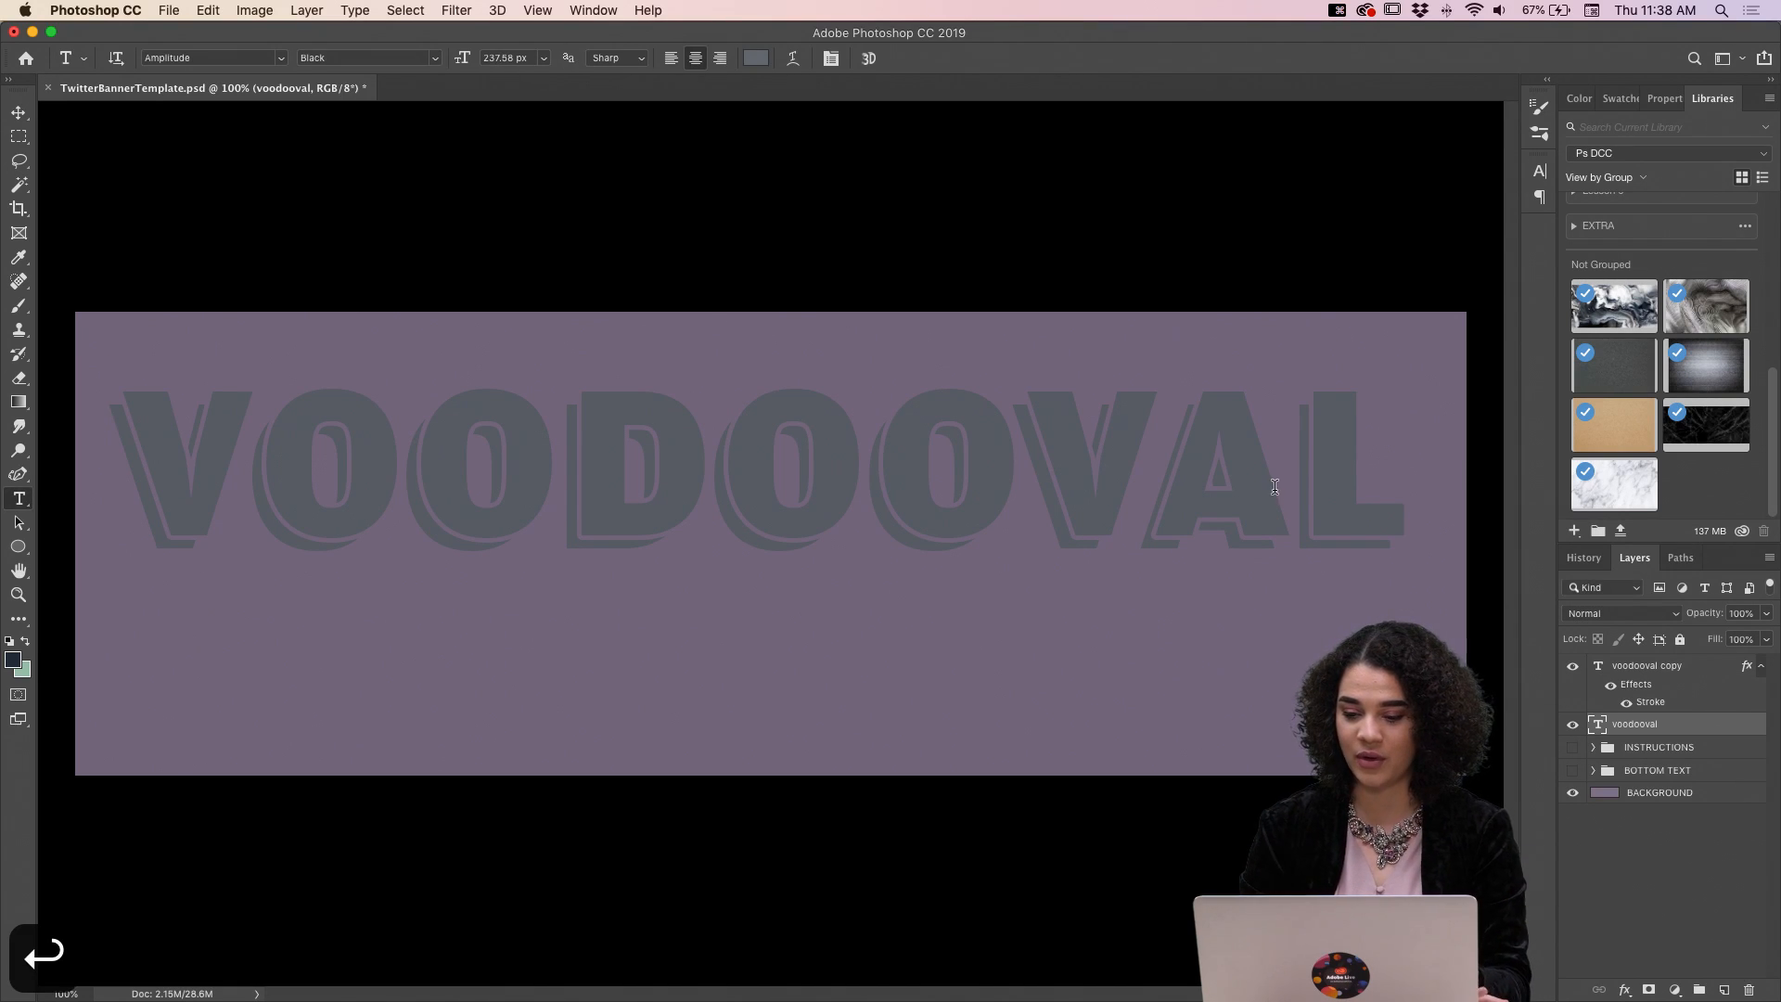
# Recolor the text of the voodooval copy light purple, #cdb7da.
pyautogui.click(1696, 668)
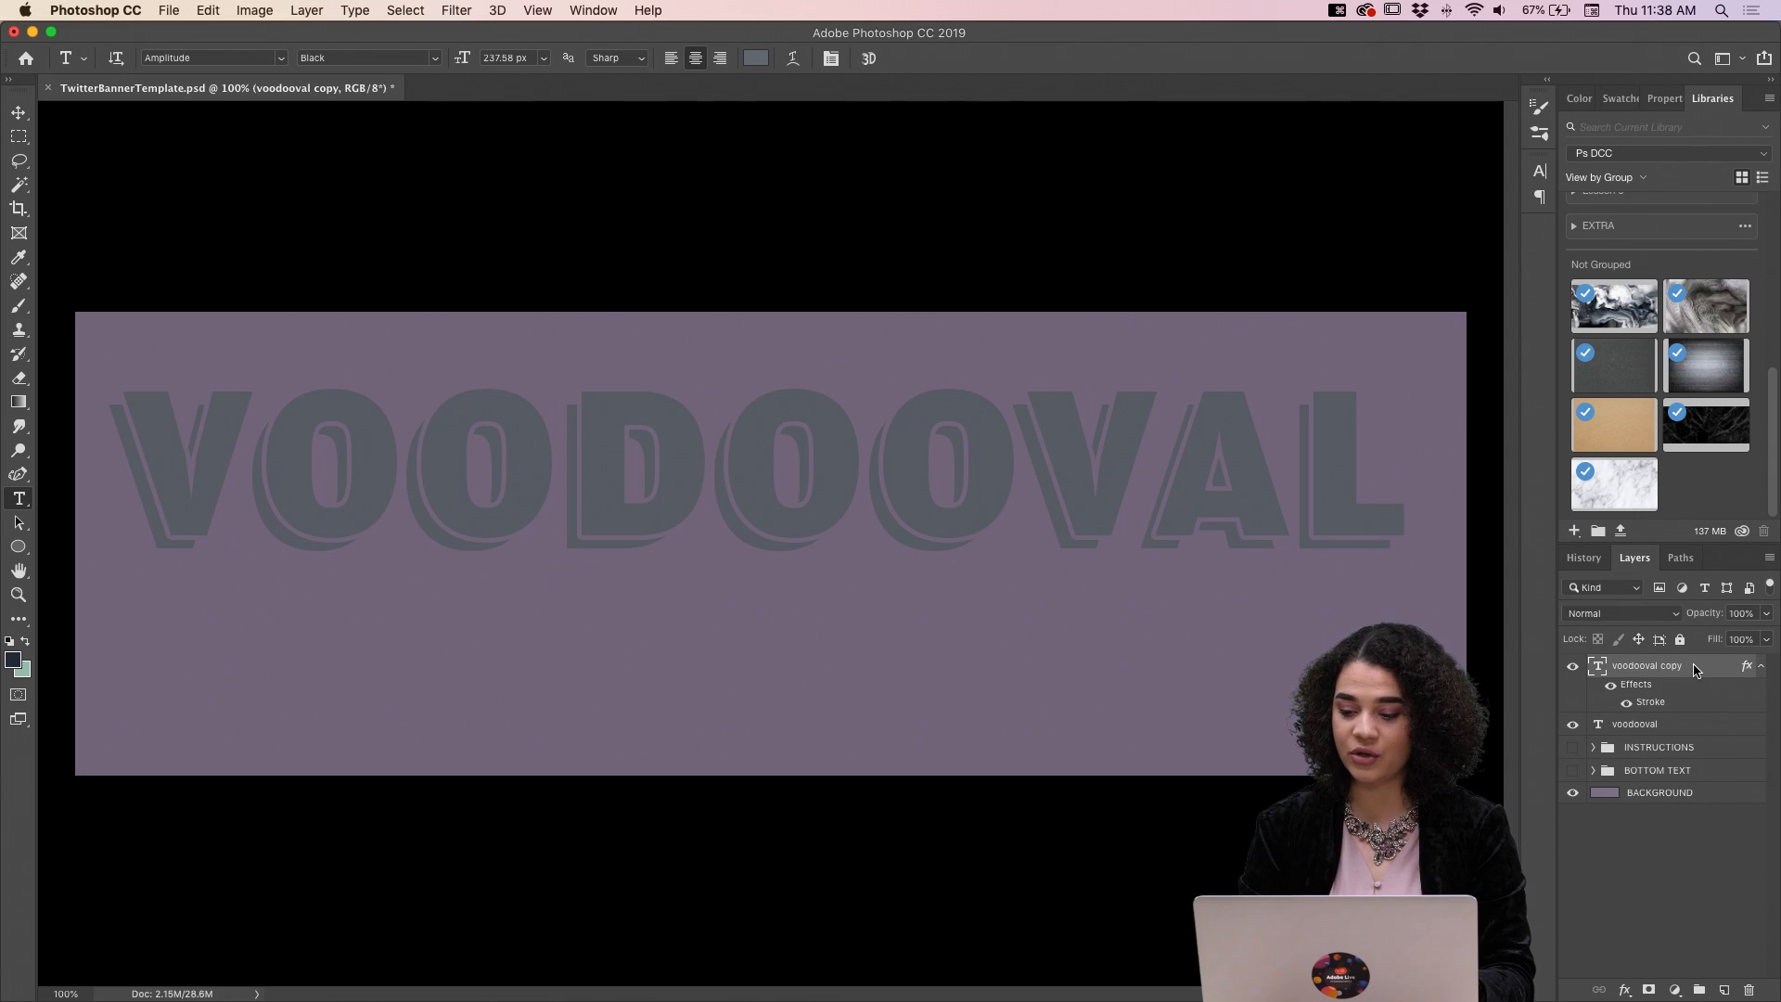
pyautogui.click(1008, 450)
pyautogui.press('super+a')
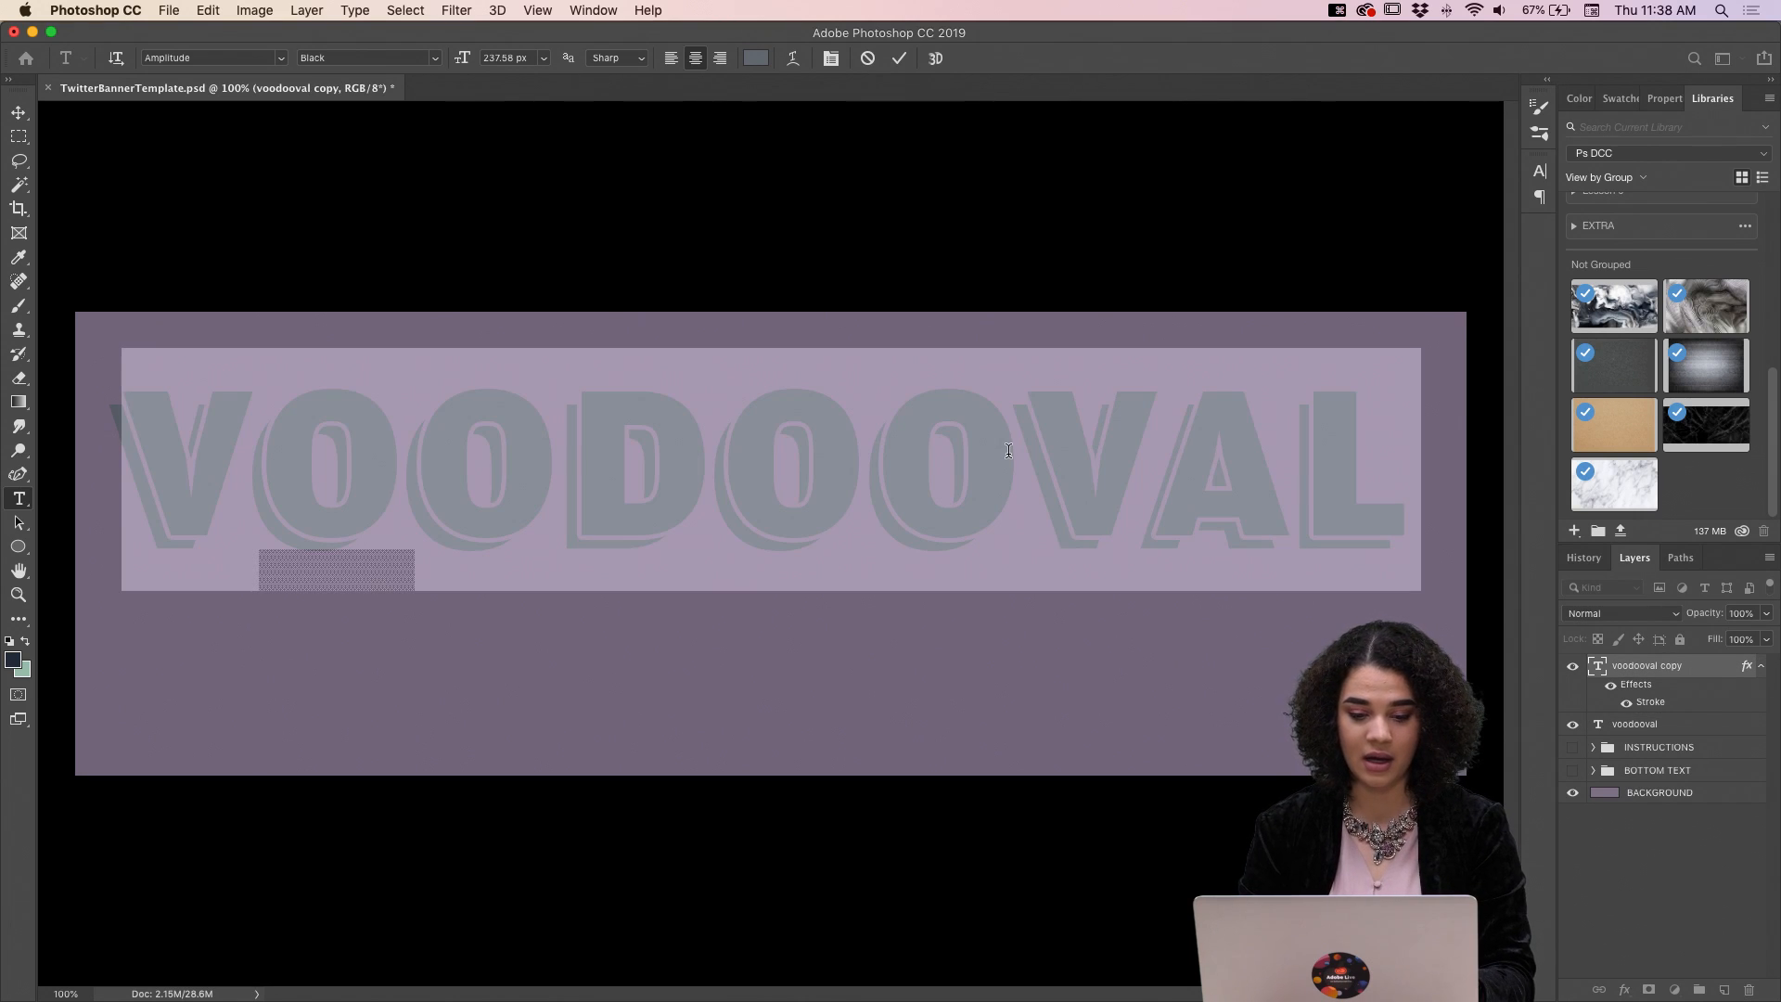
pyautogui.click(756, 58)
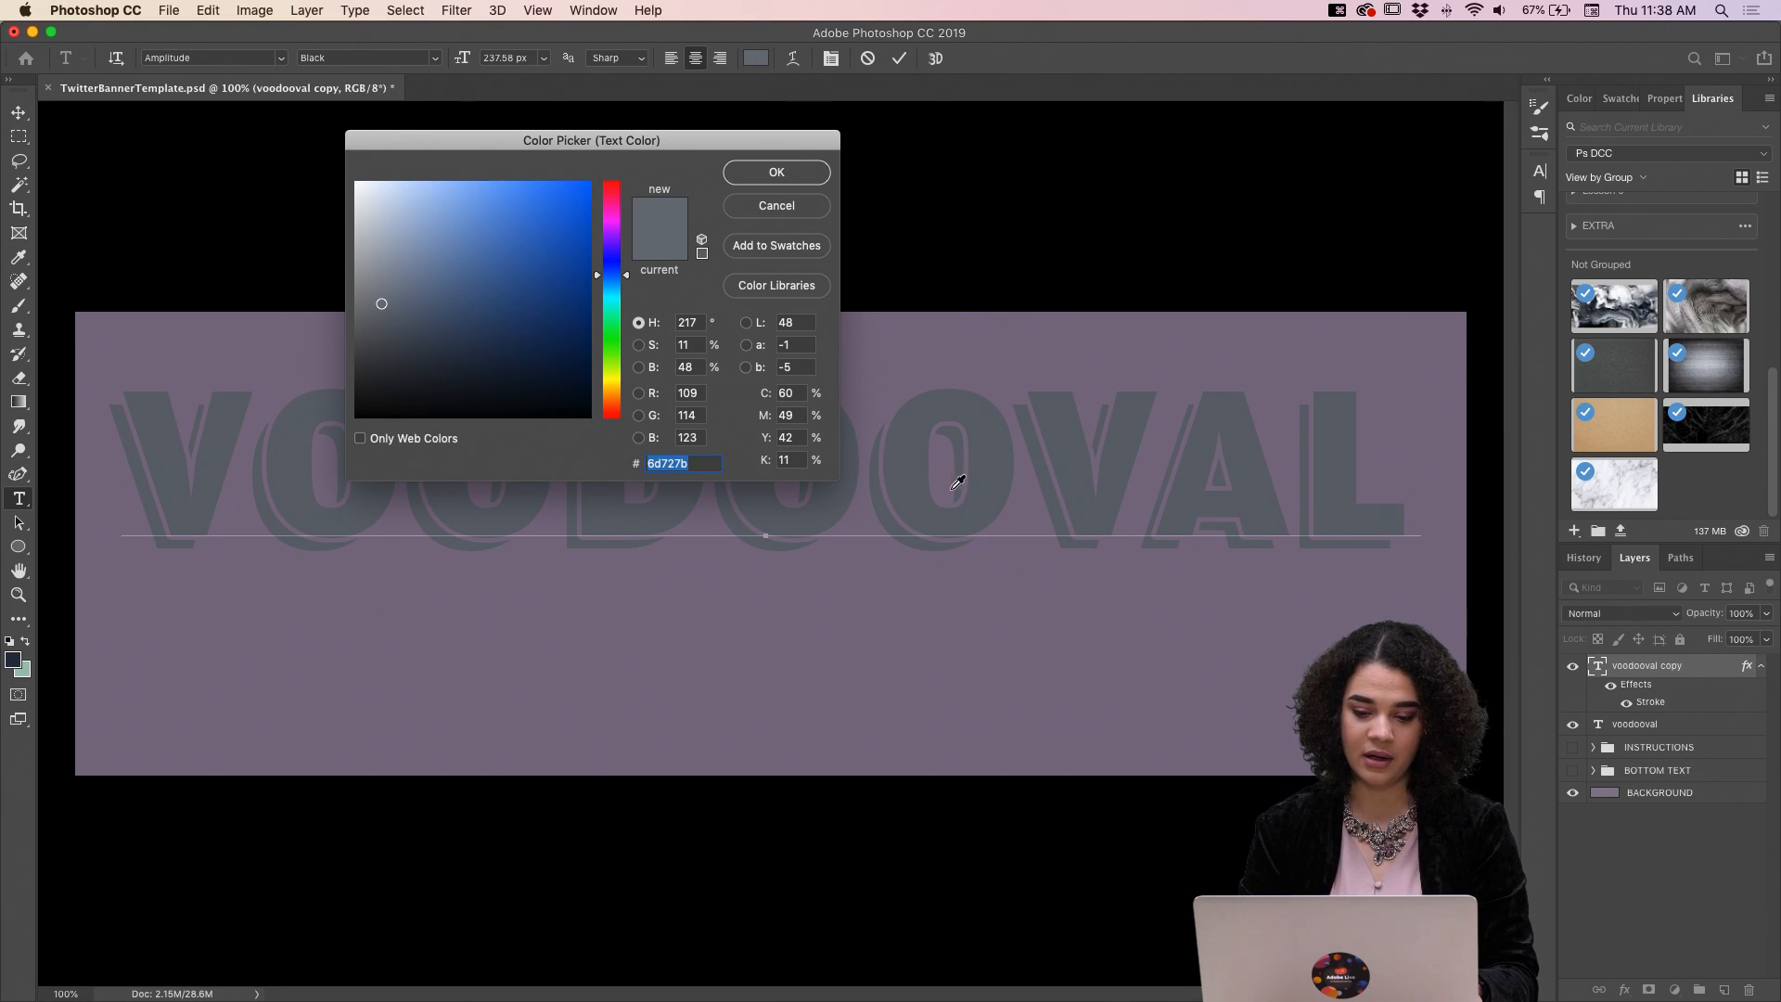
pyautogui.click(862, 621)
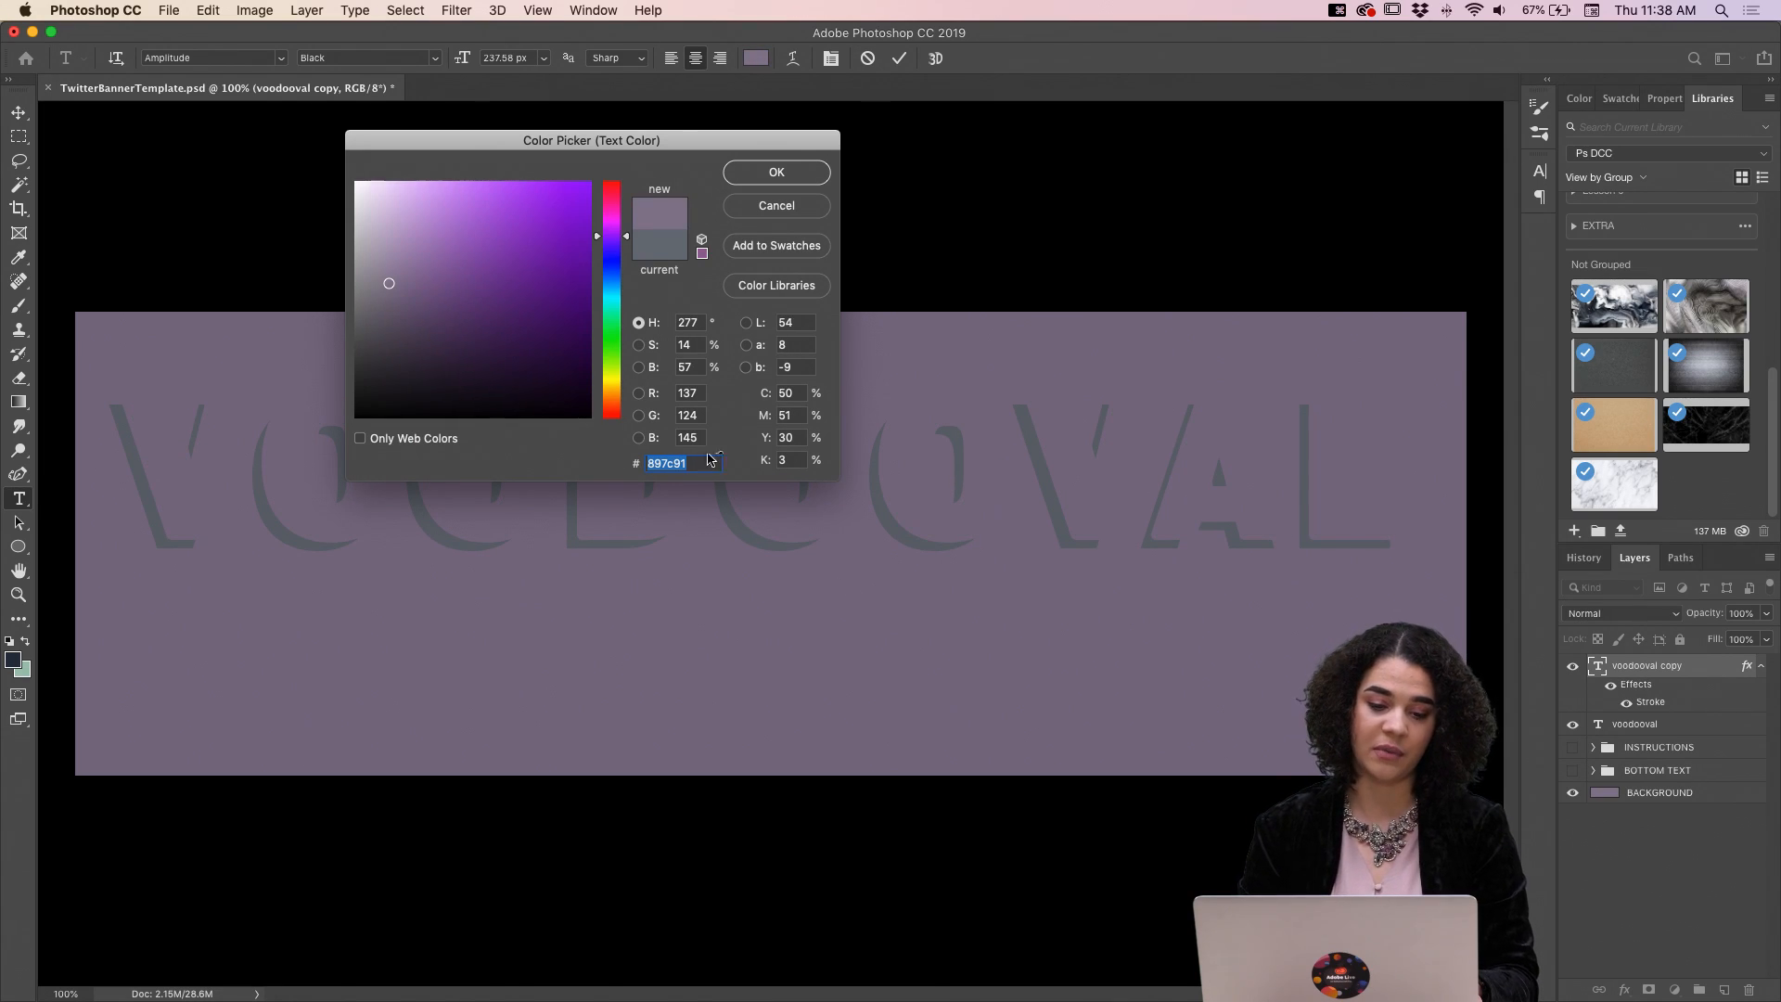
pyautogui.click(393, 215)
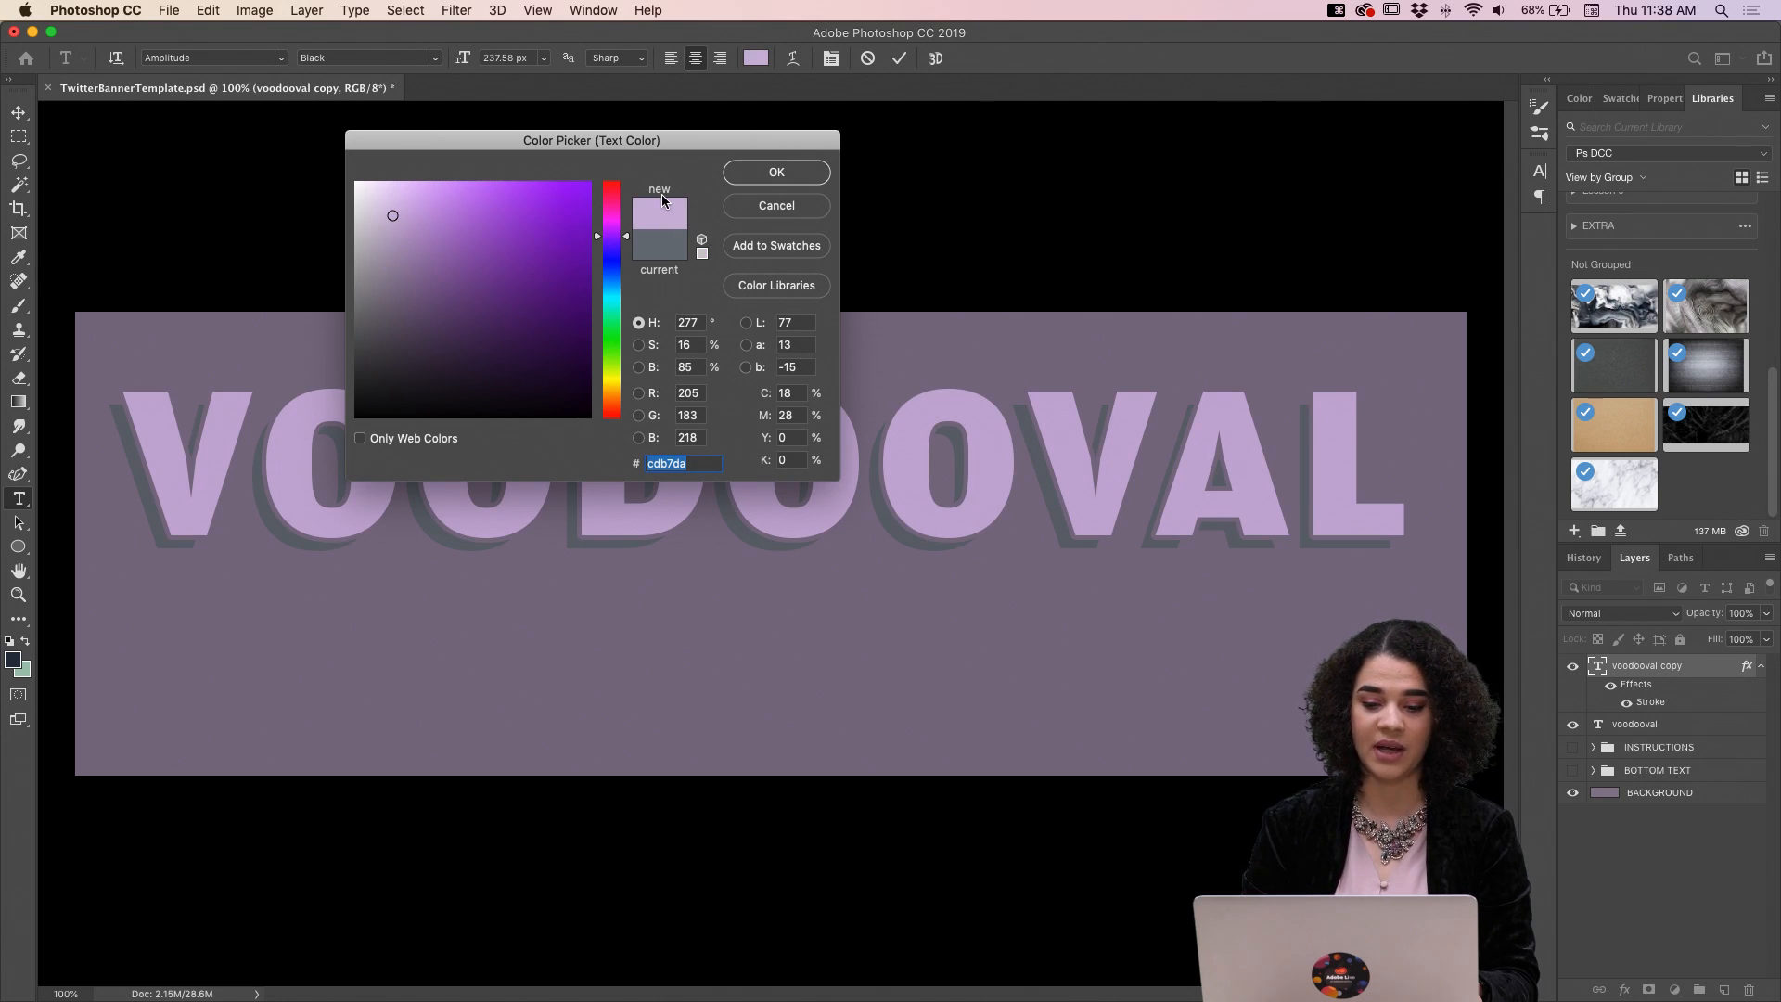
pyautogui.click(768, 172)
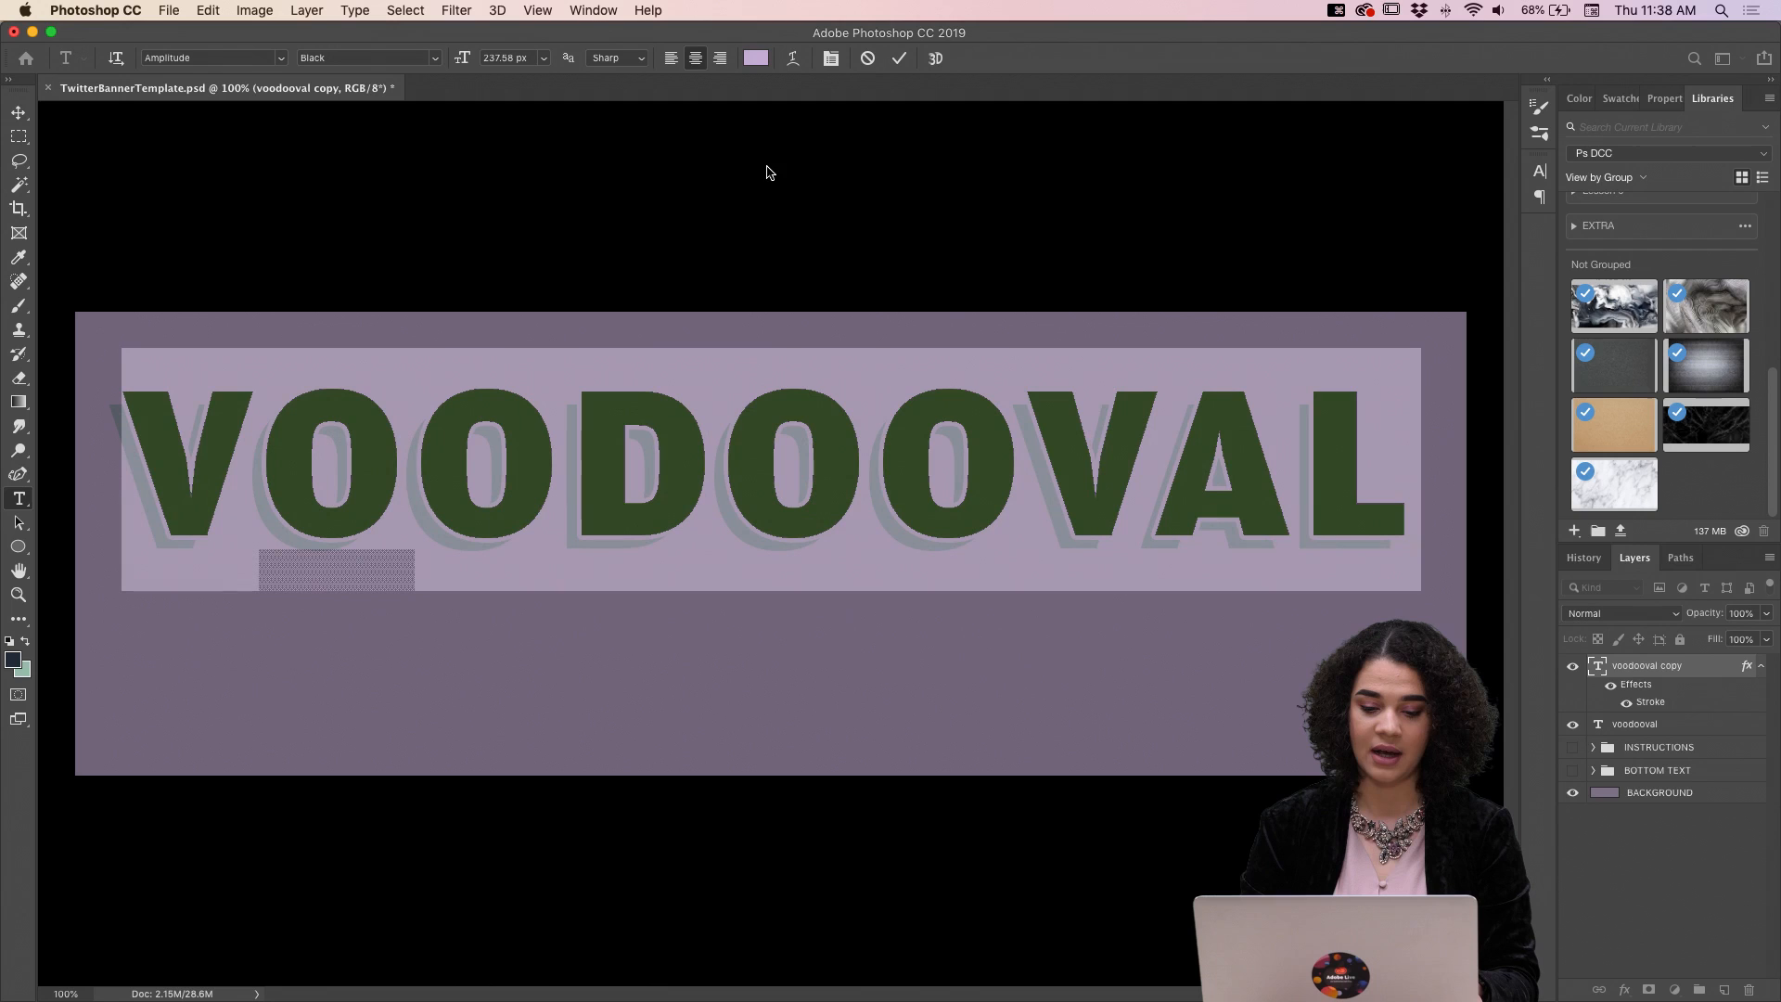
pyautogui.click(1710, 673)
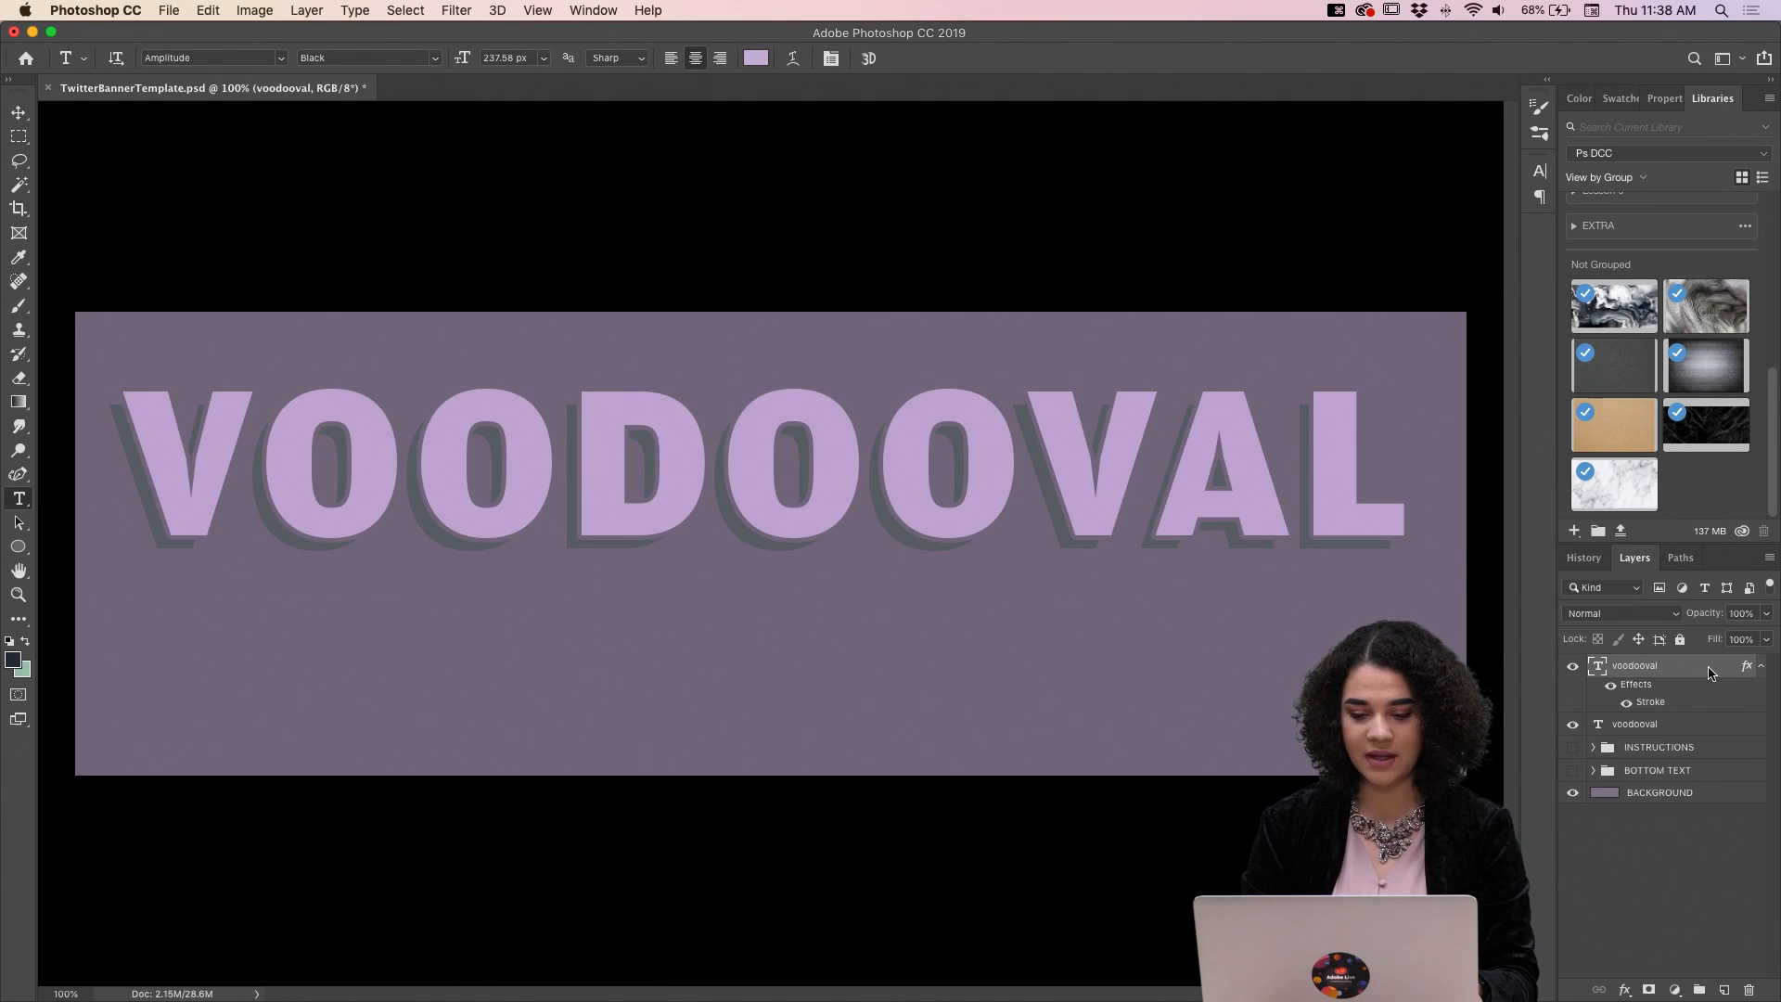
# Change the text color of the lower, offset voodooval layer to dark gray #595d63.
pyautogui.click(1677, 729)
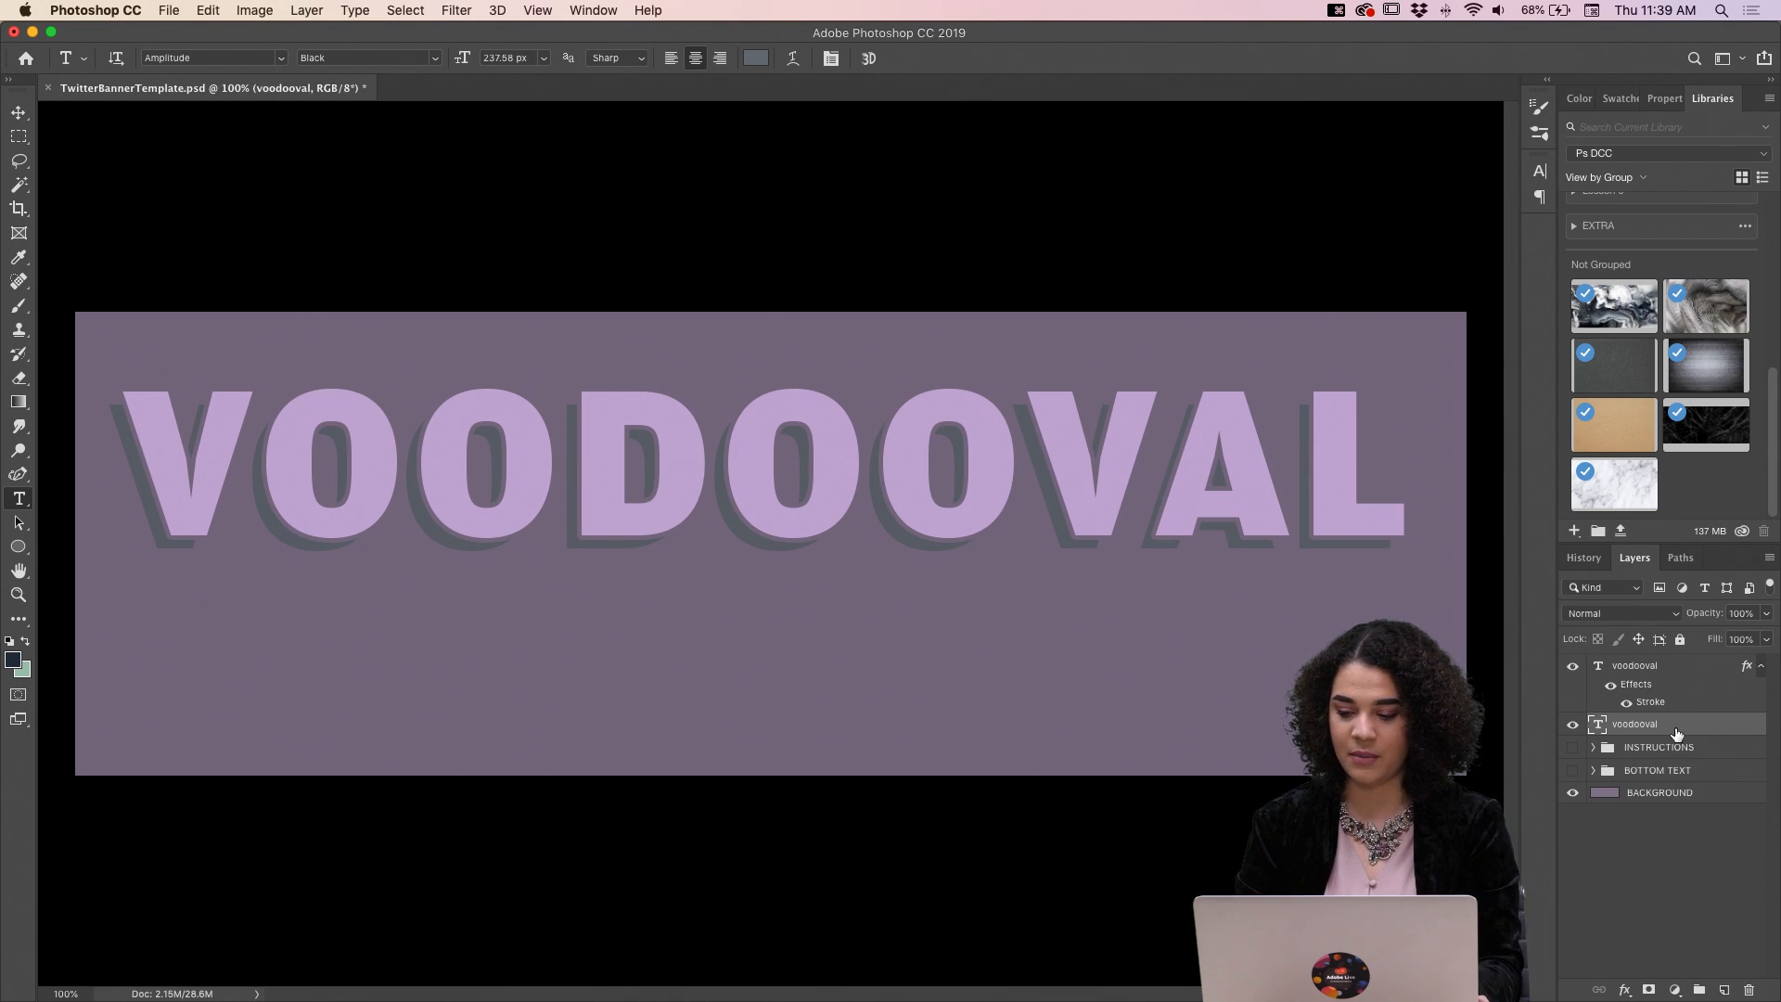
pyautogui.click(757, 58)
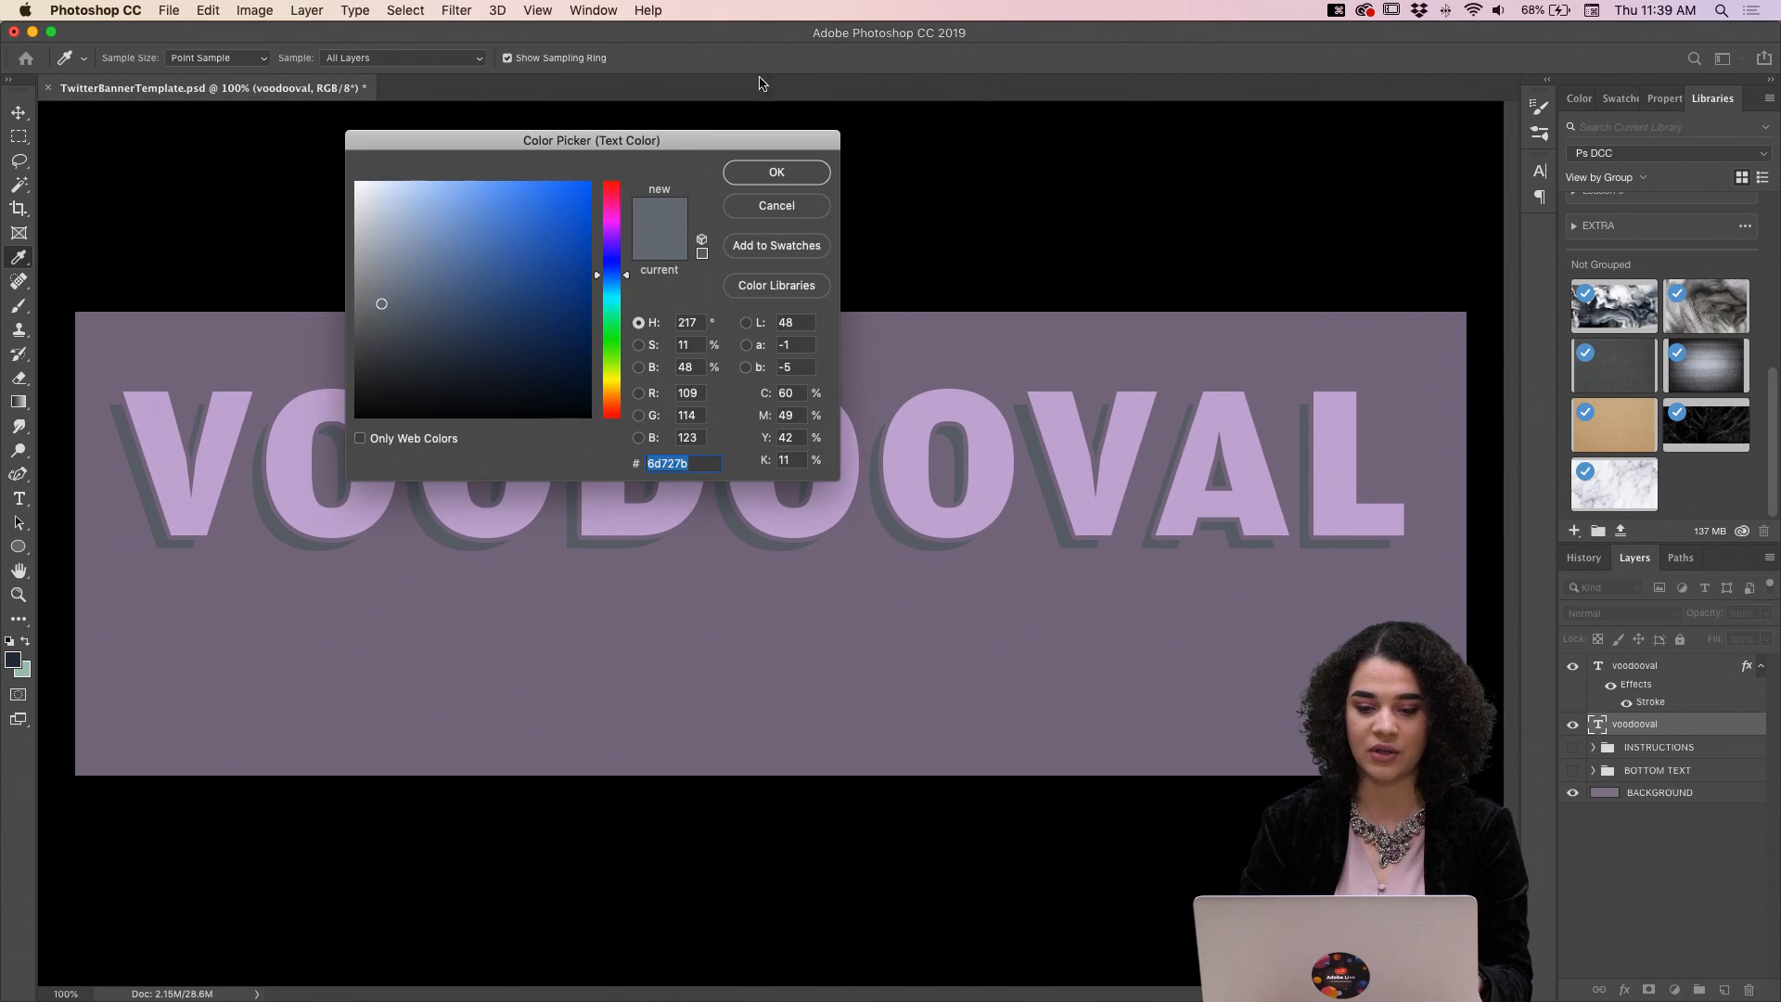
pyautogui.click(380, 325)
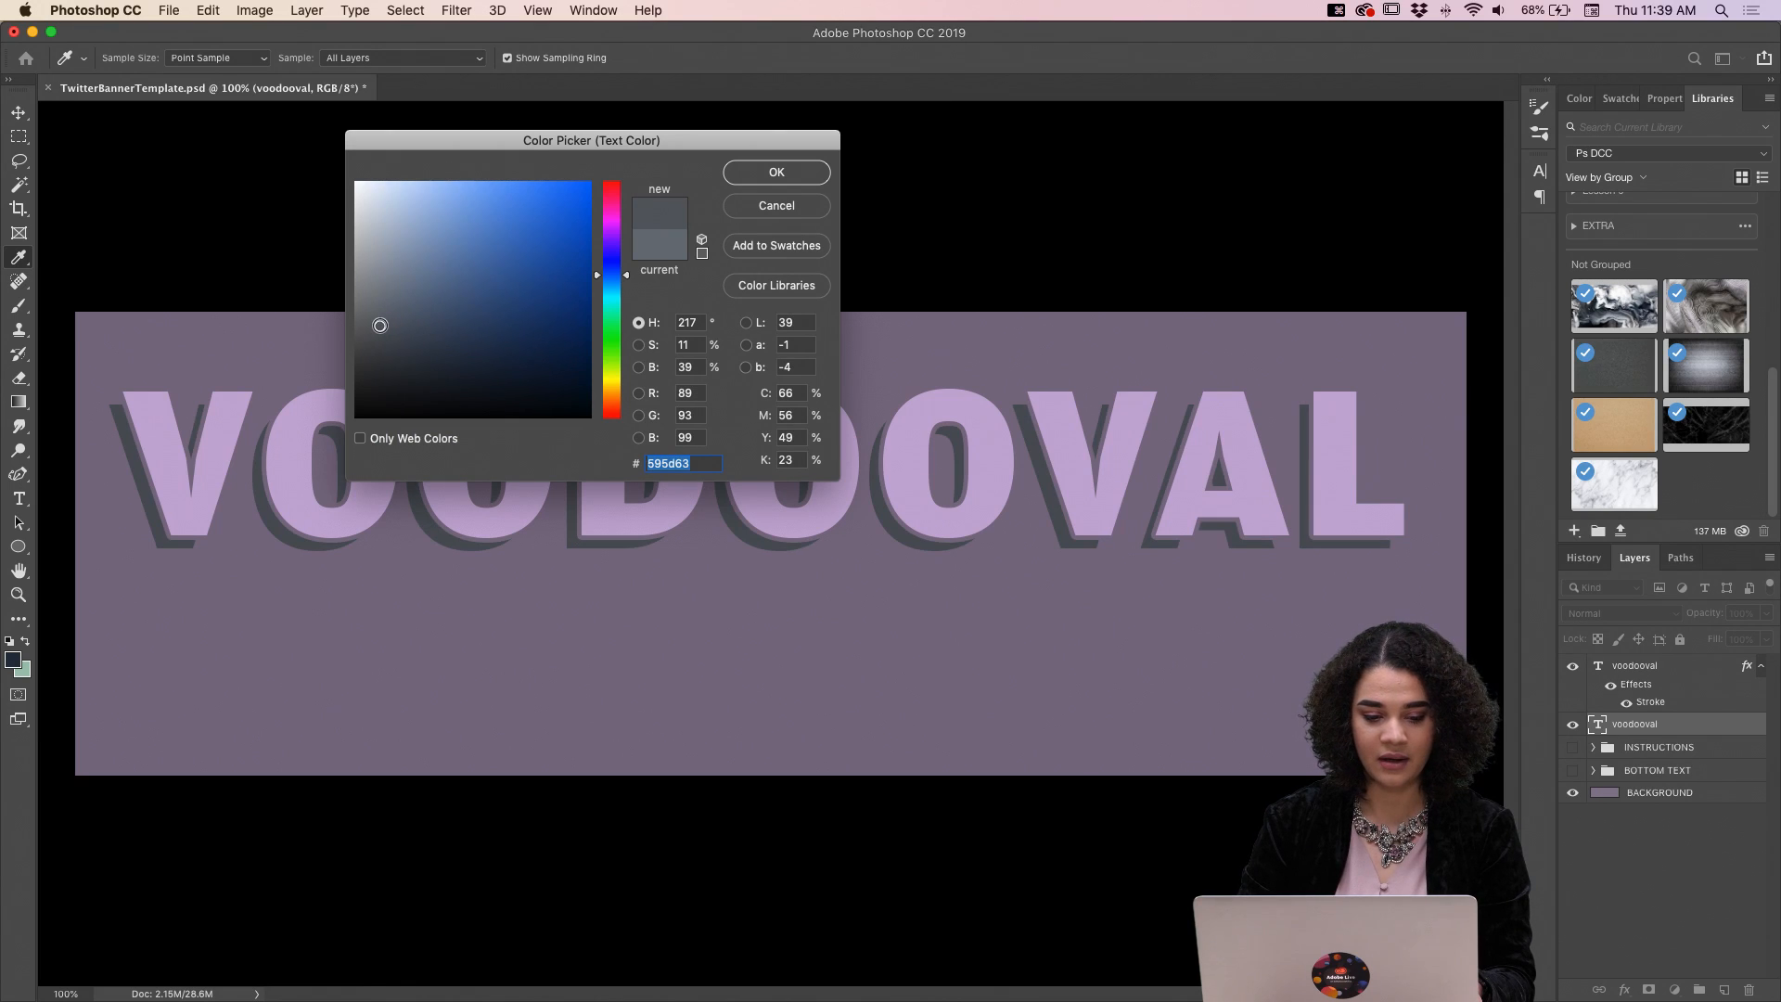
pyautogui.click(777, 174)
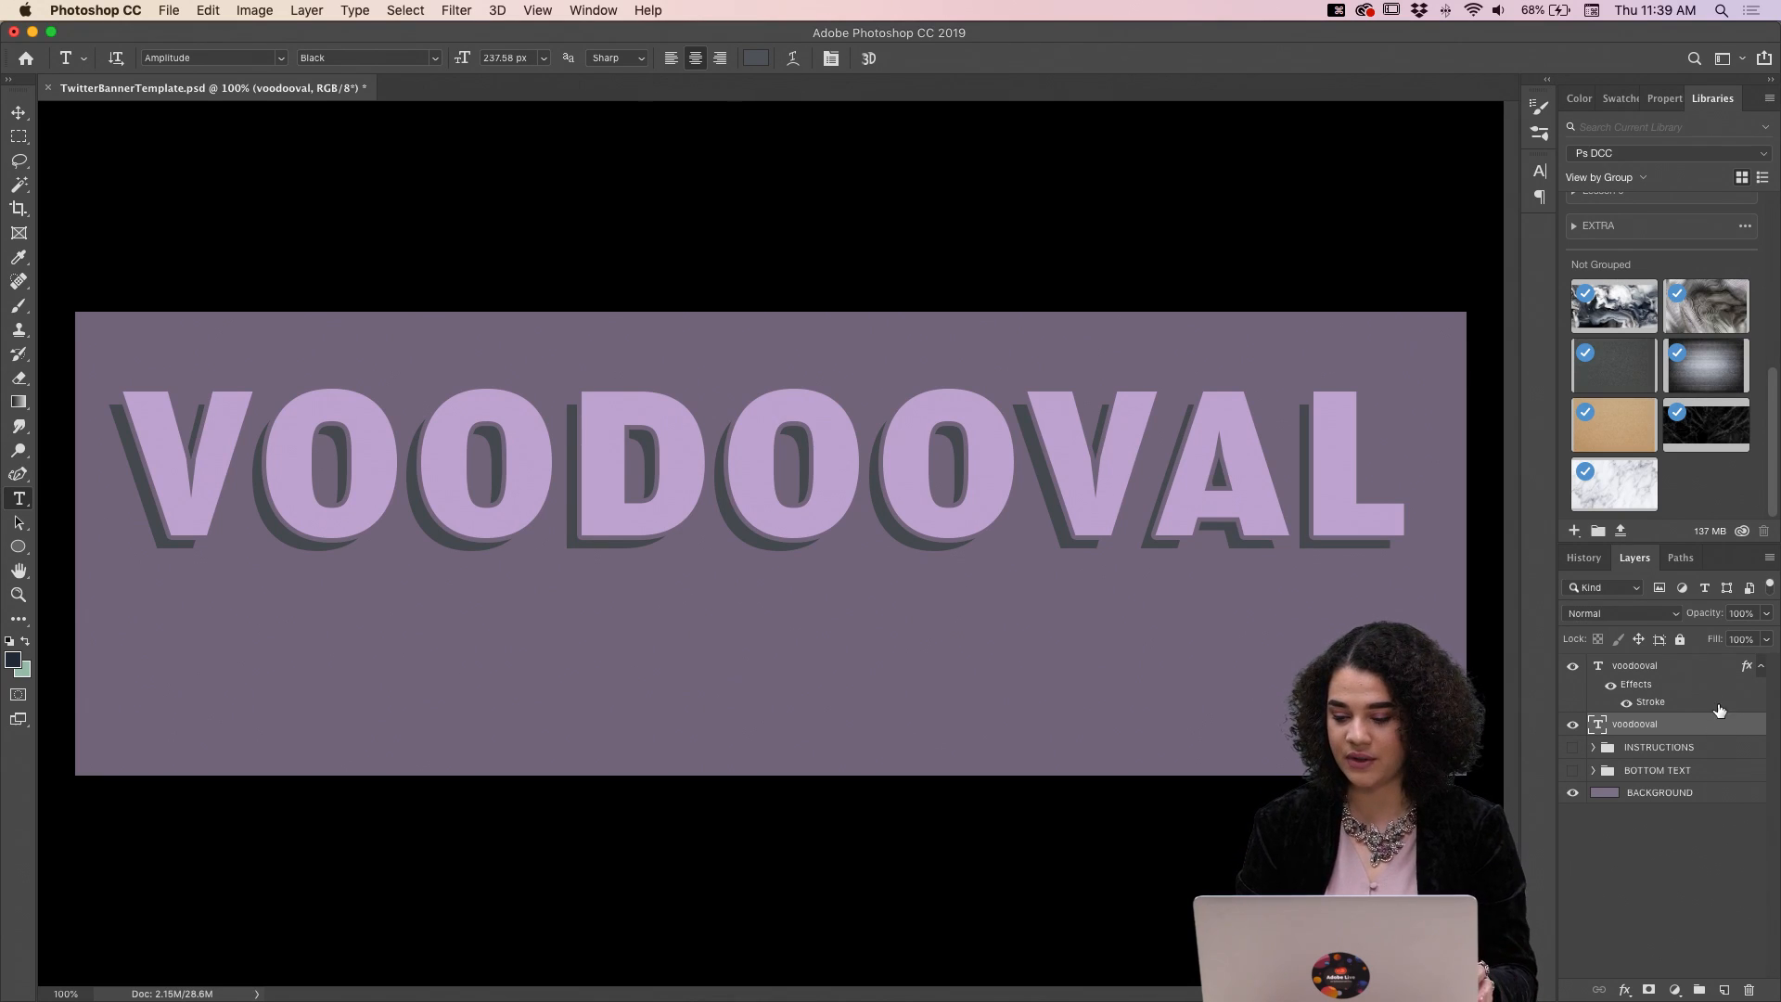
# Switch to Chrome, browse Adobe Stock's paper texture results, view the beige recycled note paper image, and return to Photoshop.
pyautogui.click(1681, 662)
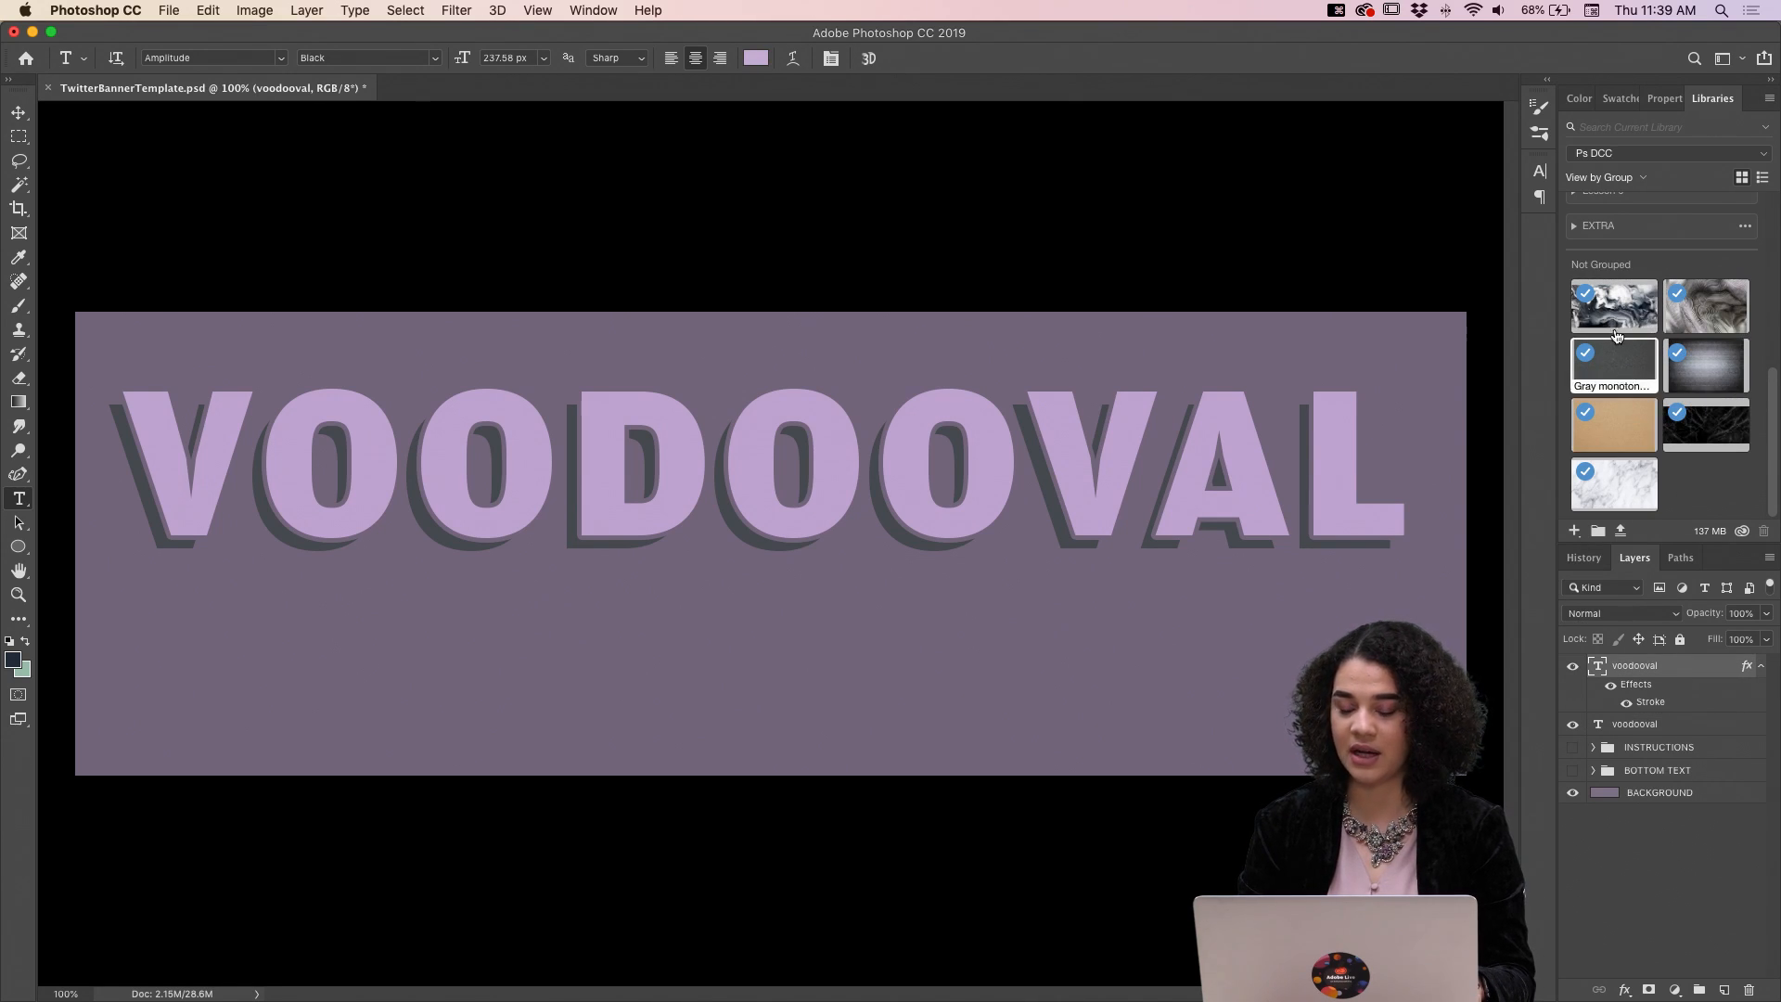
pyautogui.moveTo(464, 994)
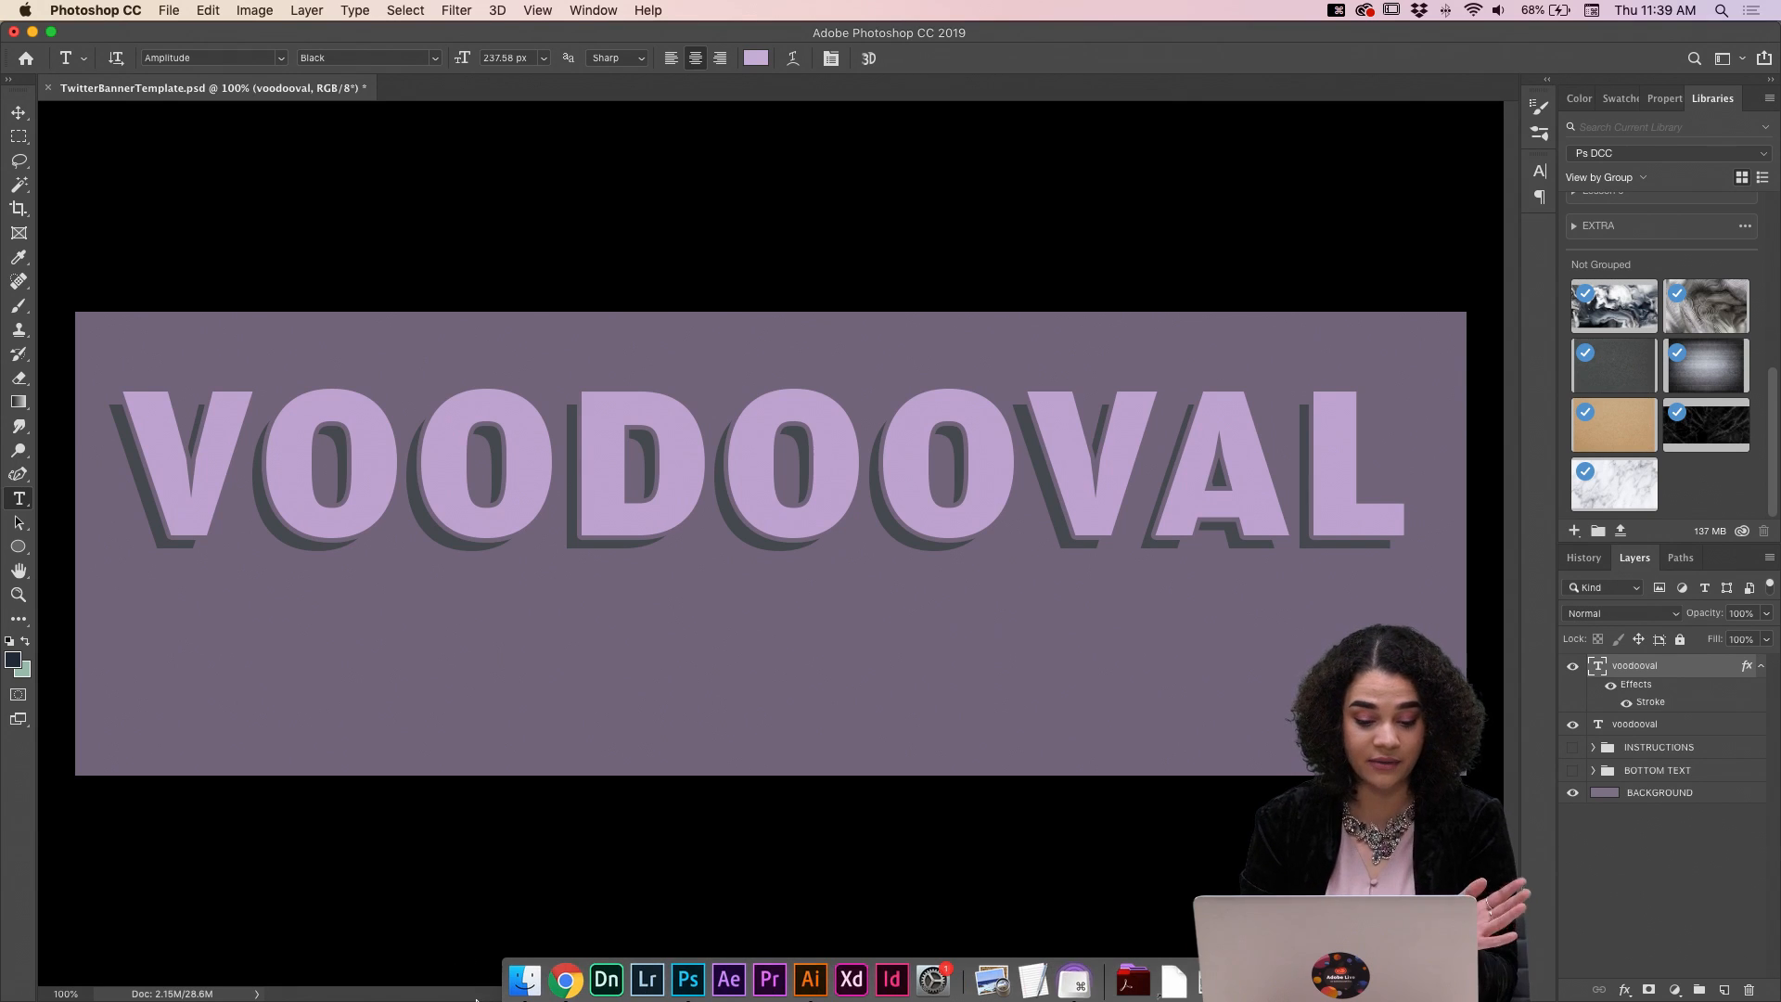
pyautogui.click(566, 974)
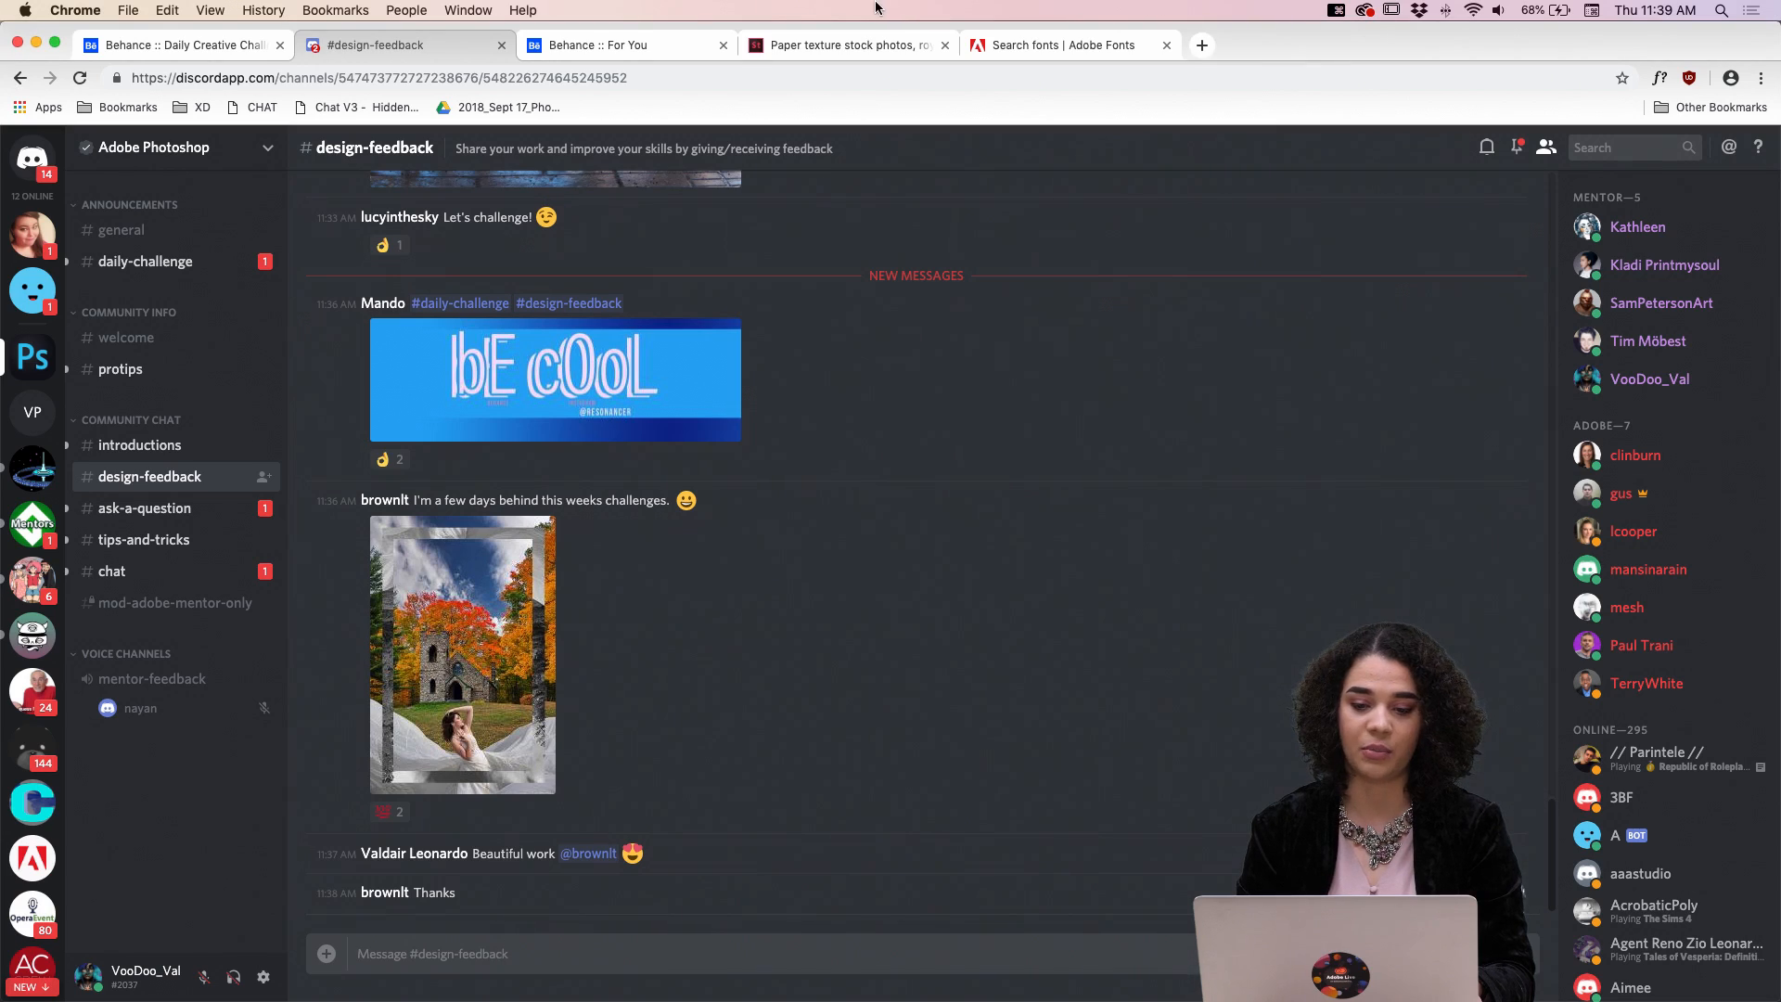
pyautogui.click(859, 36)
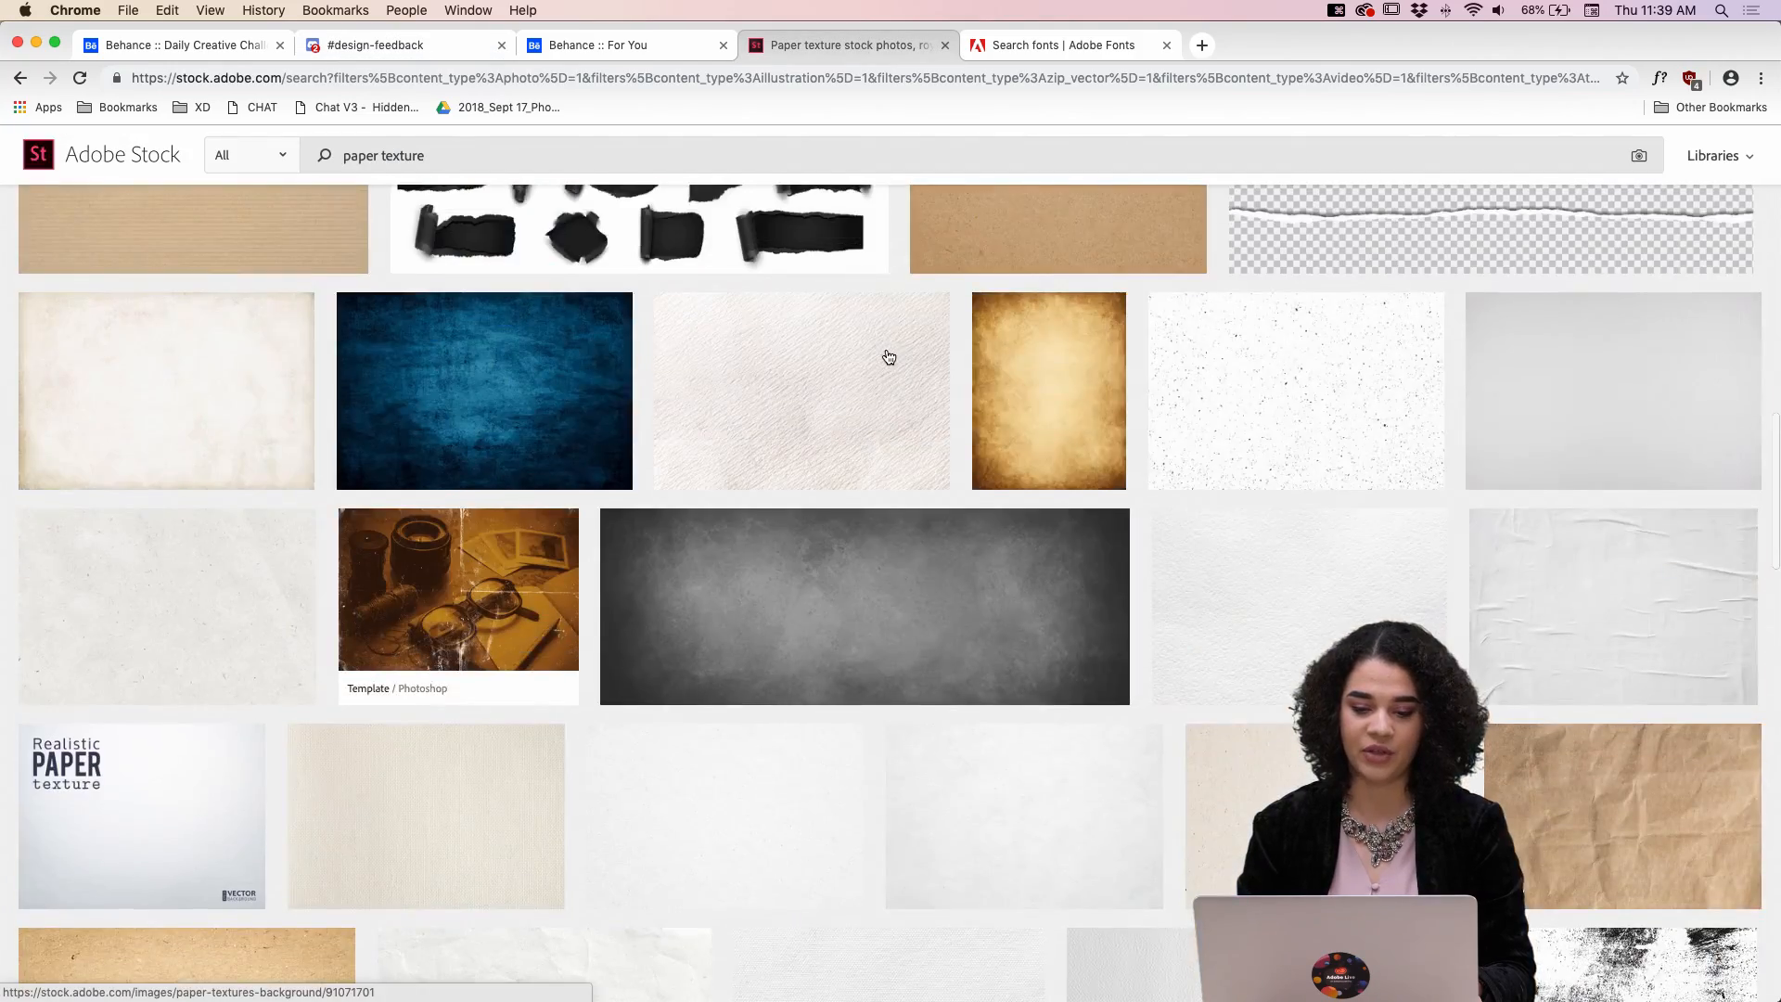
pyautogui.scroll(15, 888, 357)
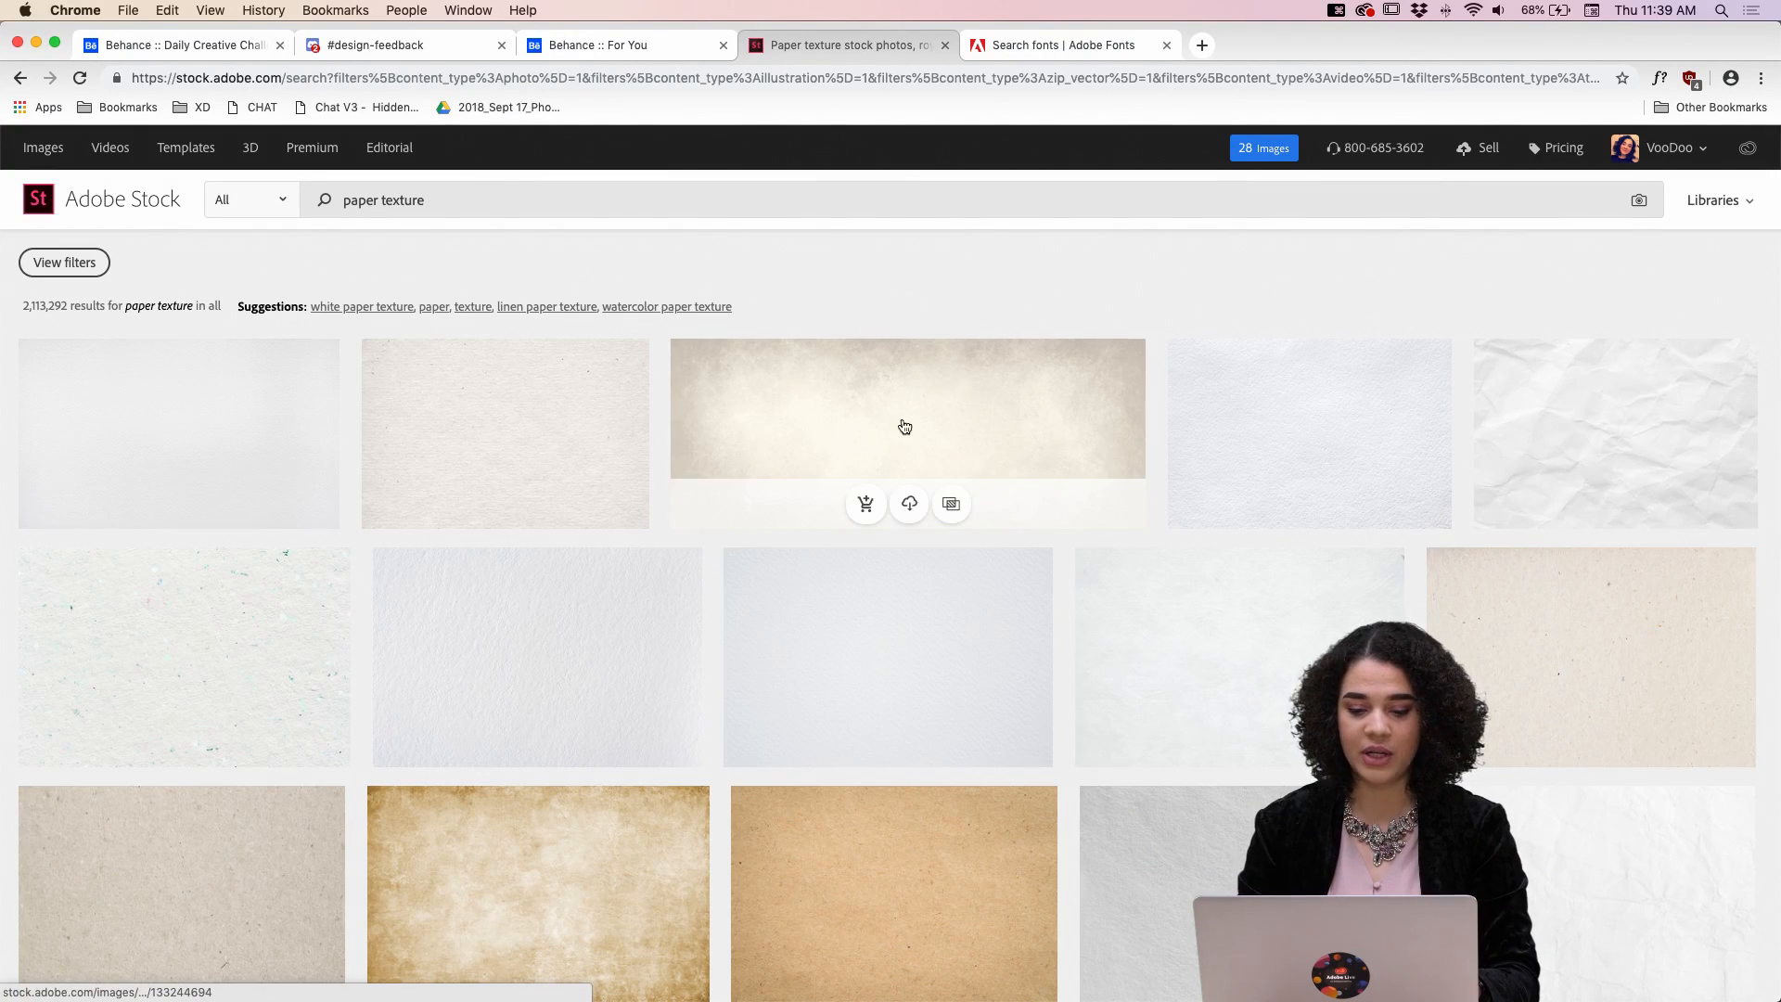
pyautogui.scroll(-1, 570, 426)
pyautogui.click(571, 426)
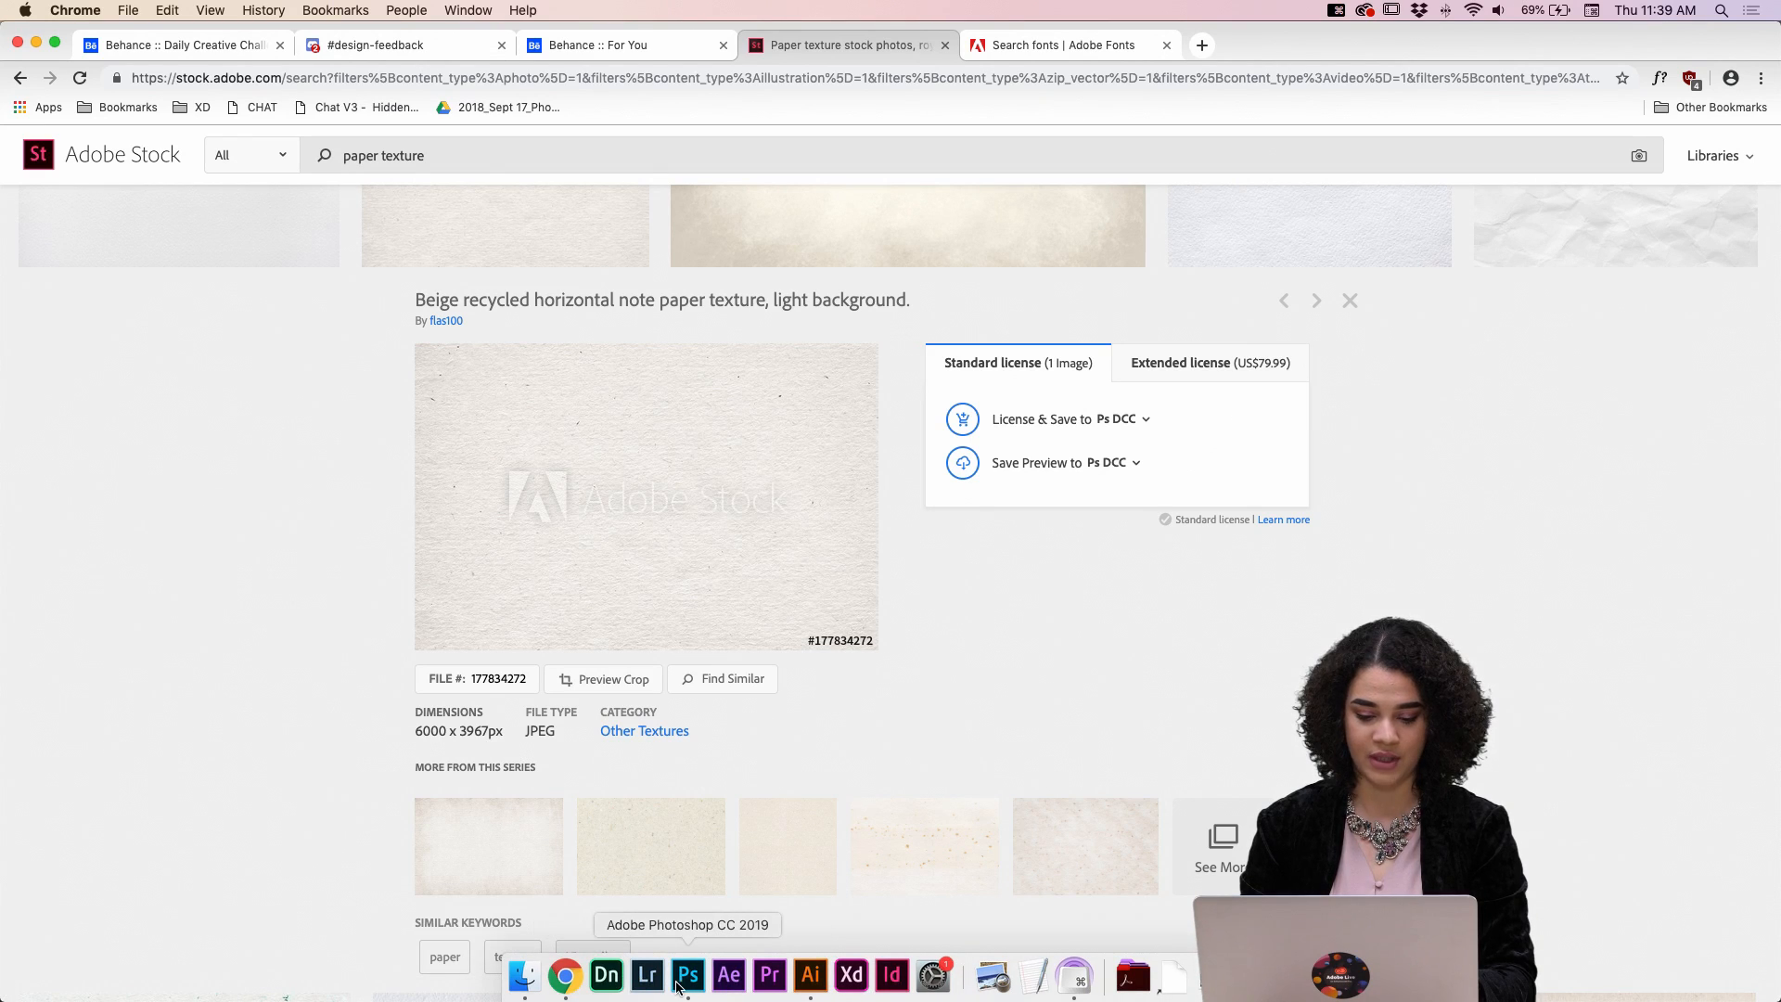
pyautogui.click(687, 976)
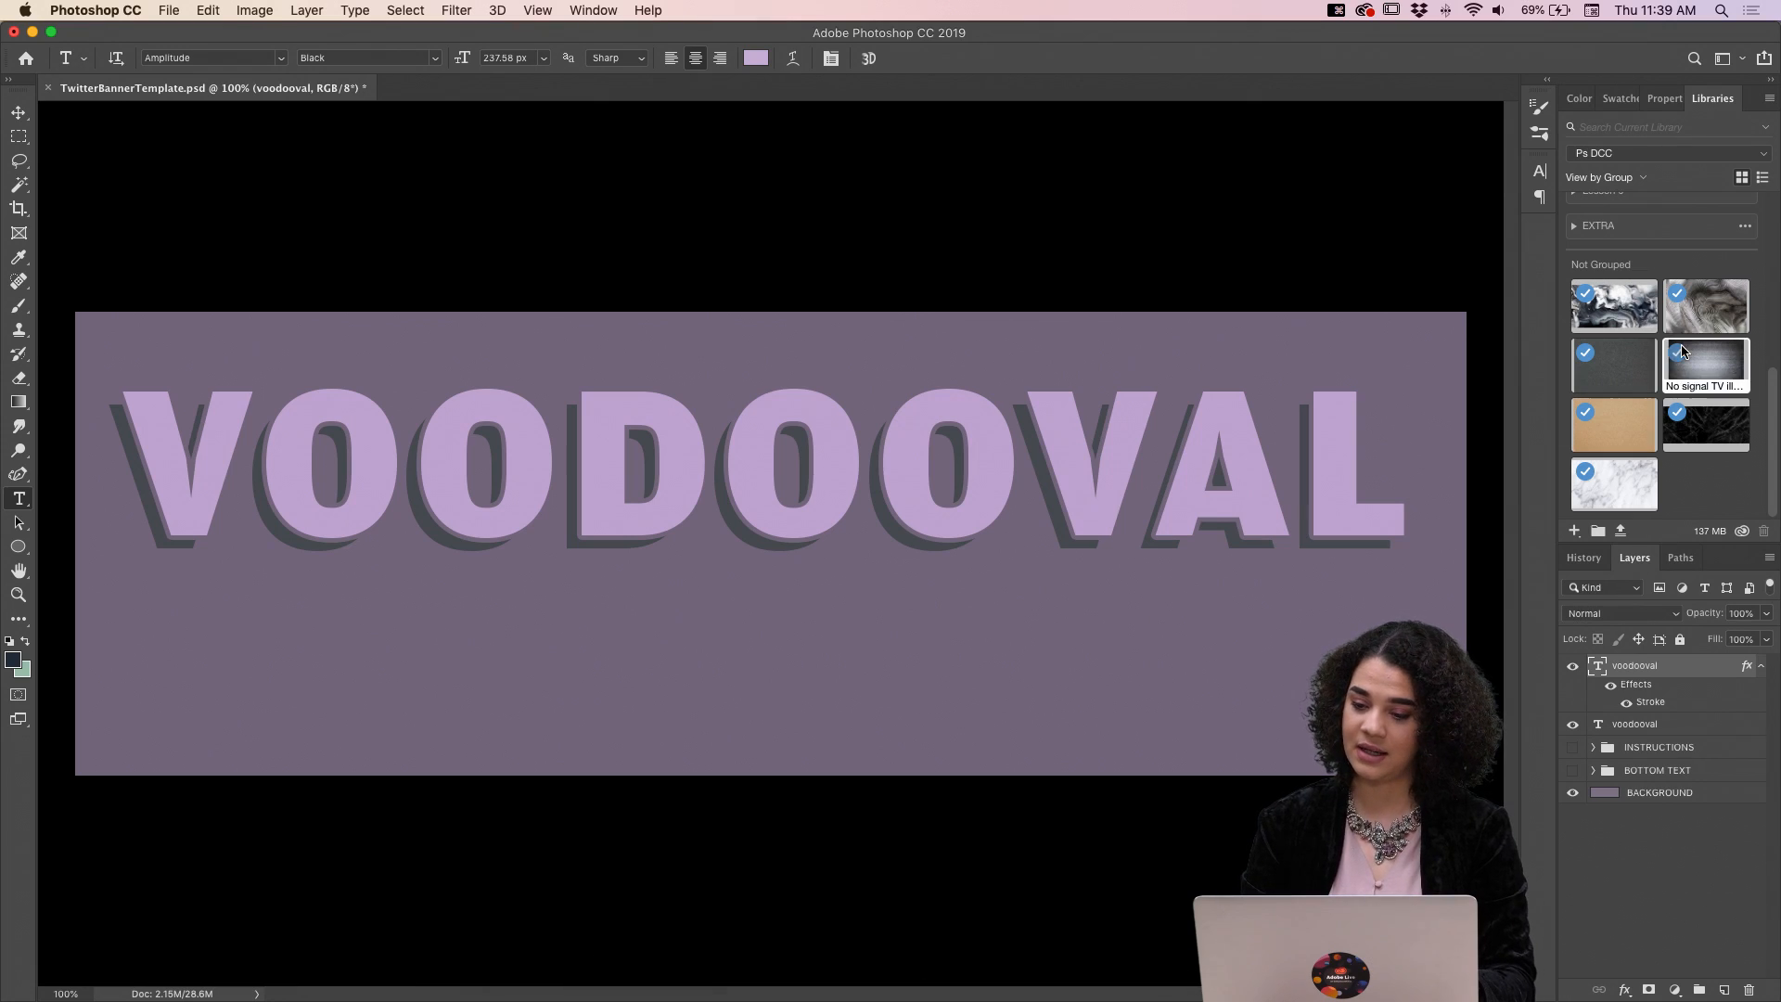
# Place the Abstract Marble texture from the Ps DCC library and scale it to about 365% so it covers the whole banner.
pyautogui.moveTo(1633, 311)
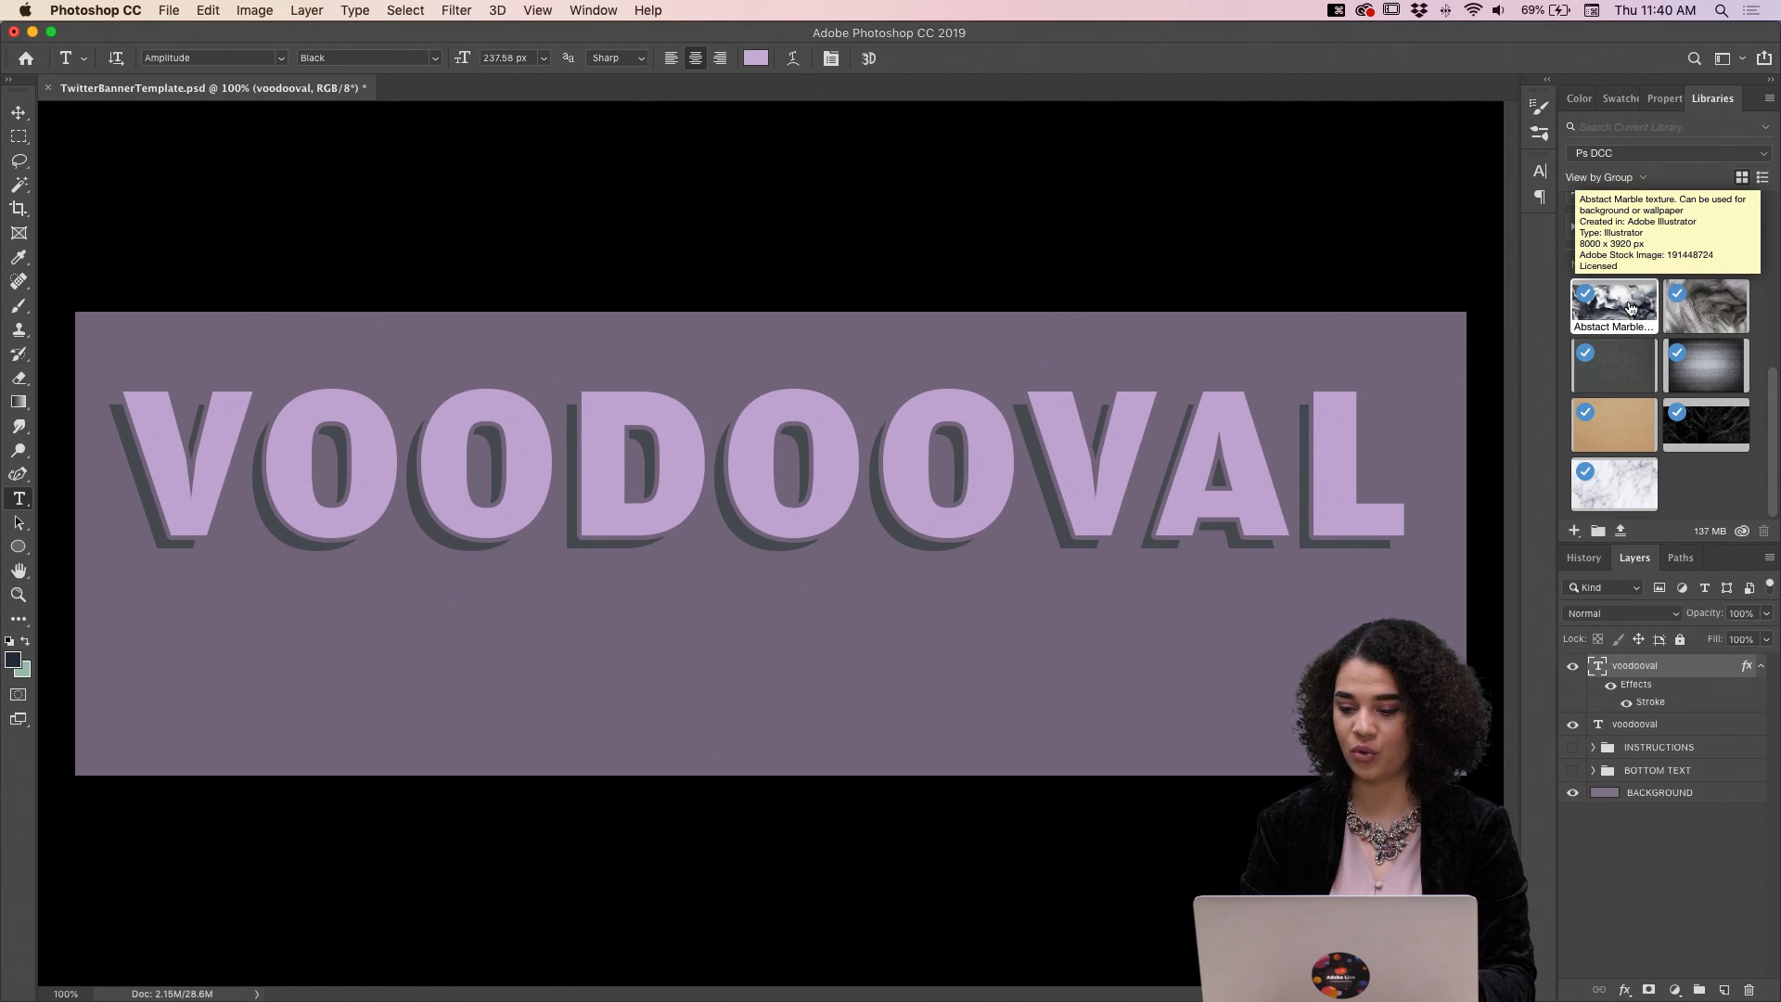
pyautogui.moveTo(1631, 308); pyautogui.dragTo(939, 457)
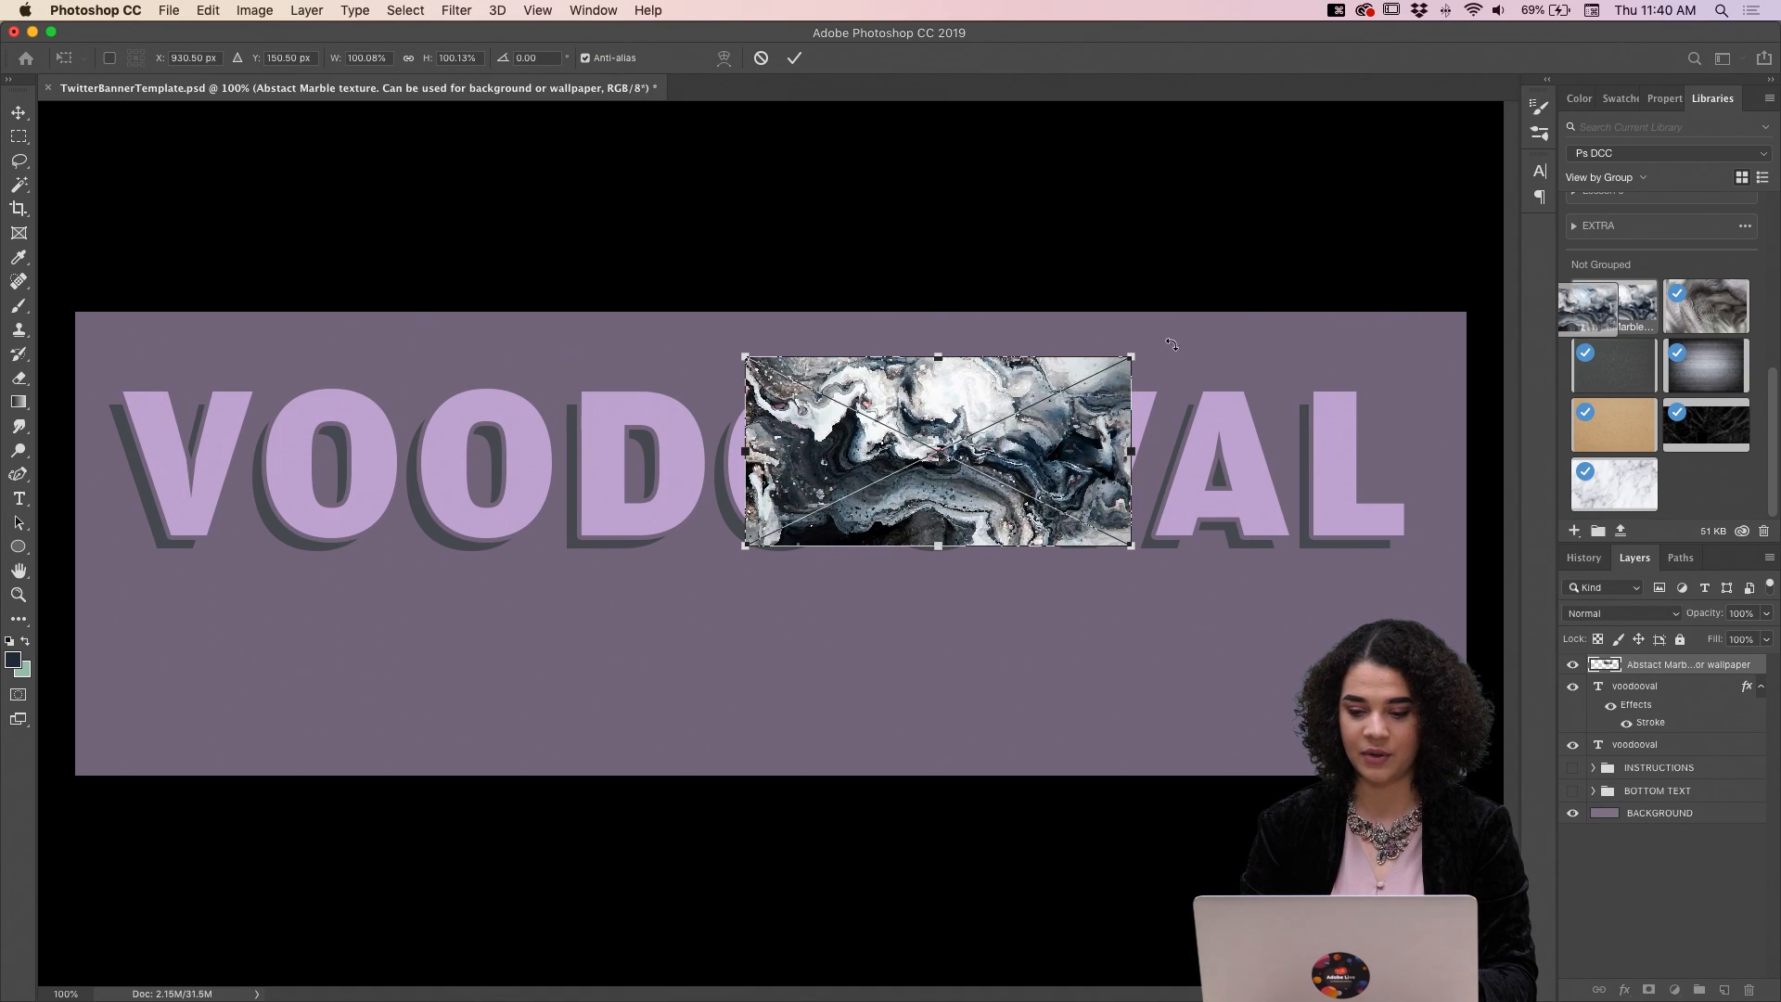
pyautogui.moveTo(1134, 353); pyautogui.dragTo(1609, 53)
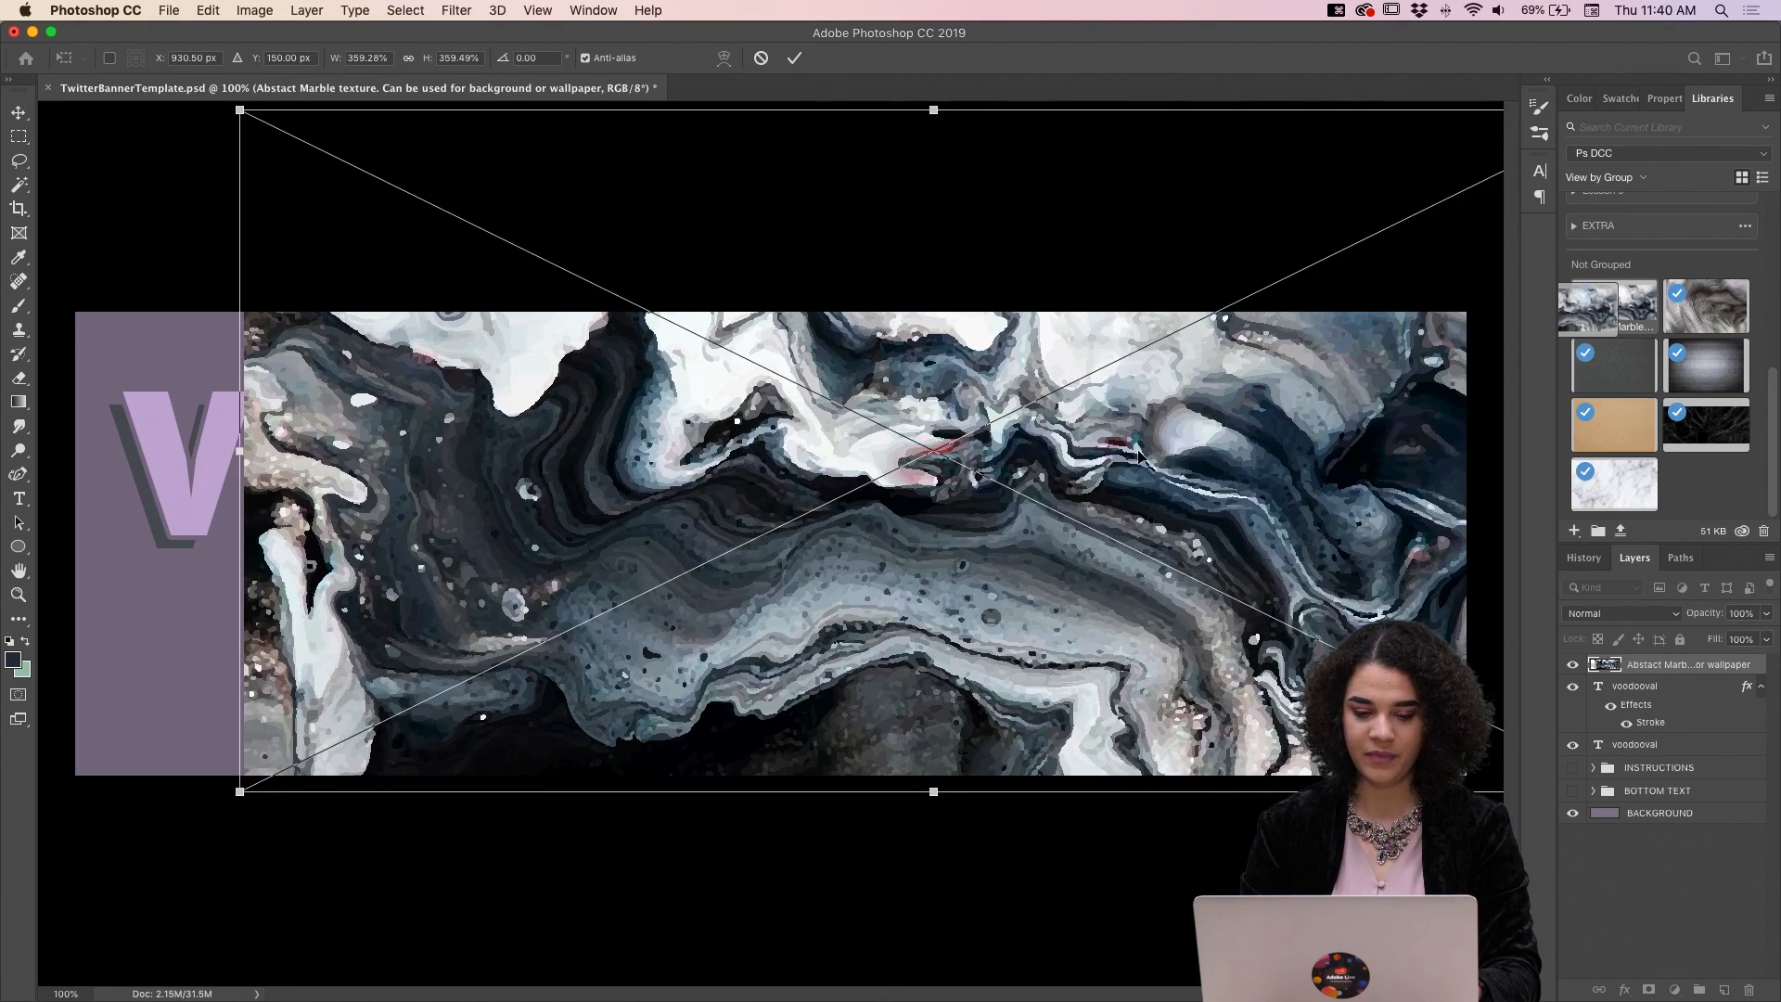
pyautogui.moveTo(1213, 425); pyautogui.dragTo(1051, 493)
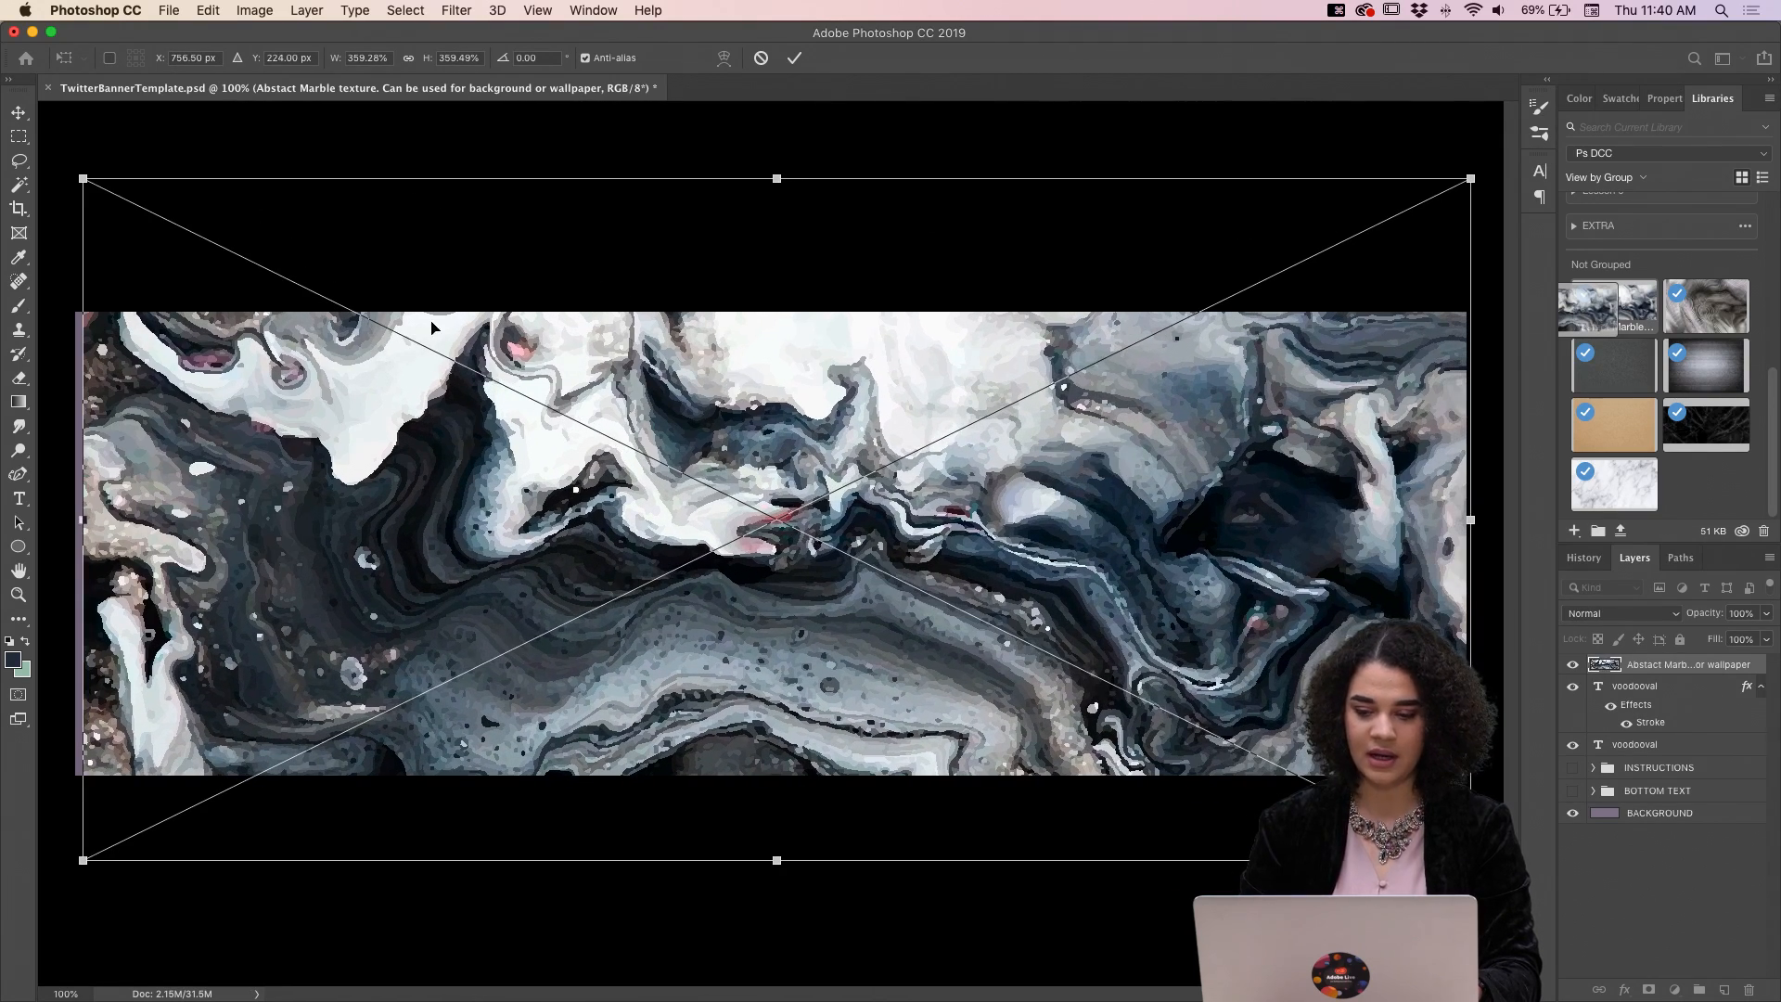
pyautogui.moveTo(82, 176); pyautogui.dragTo(63, 160)
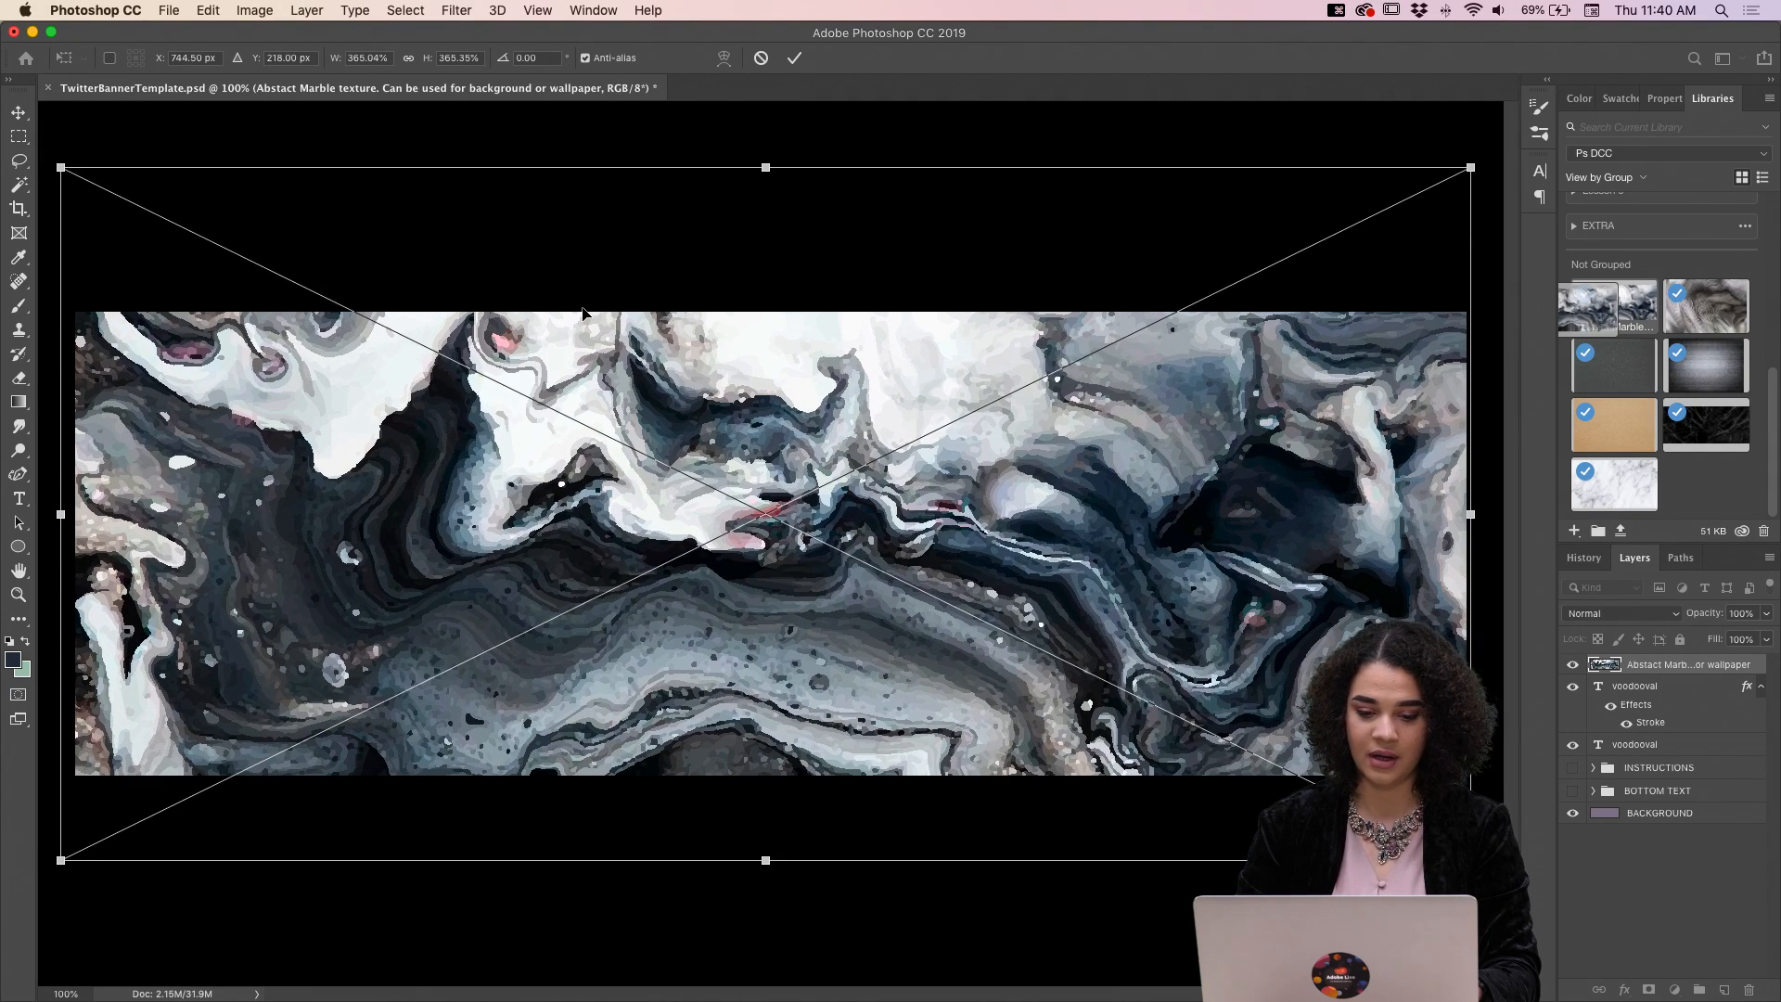
pyautogui.press('Return')
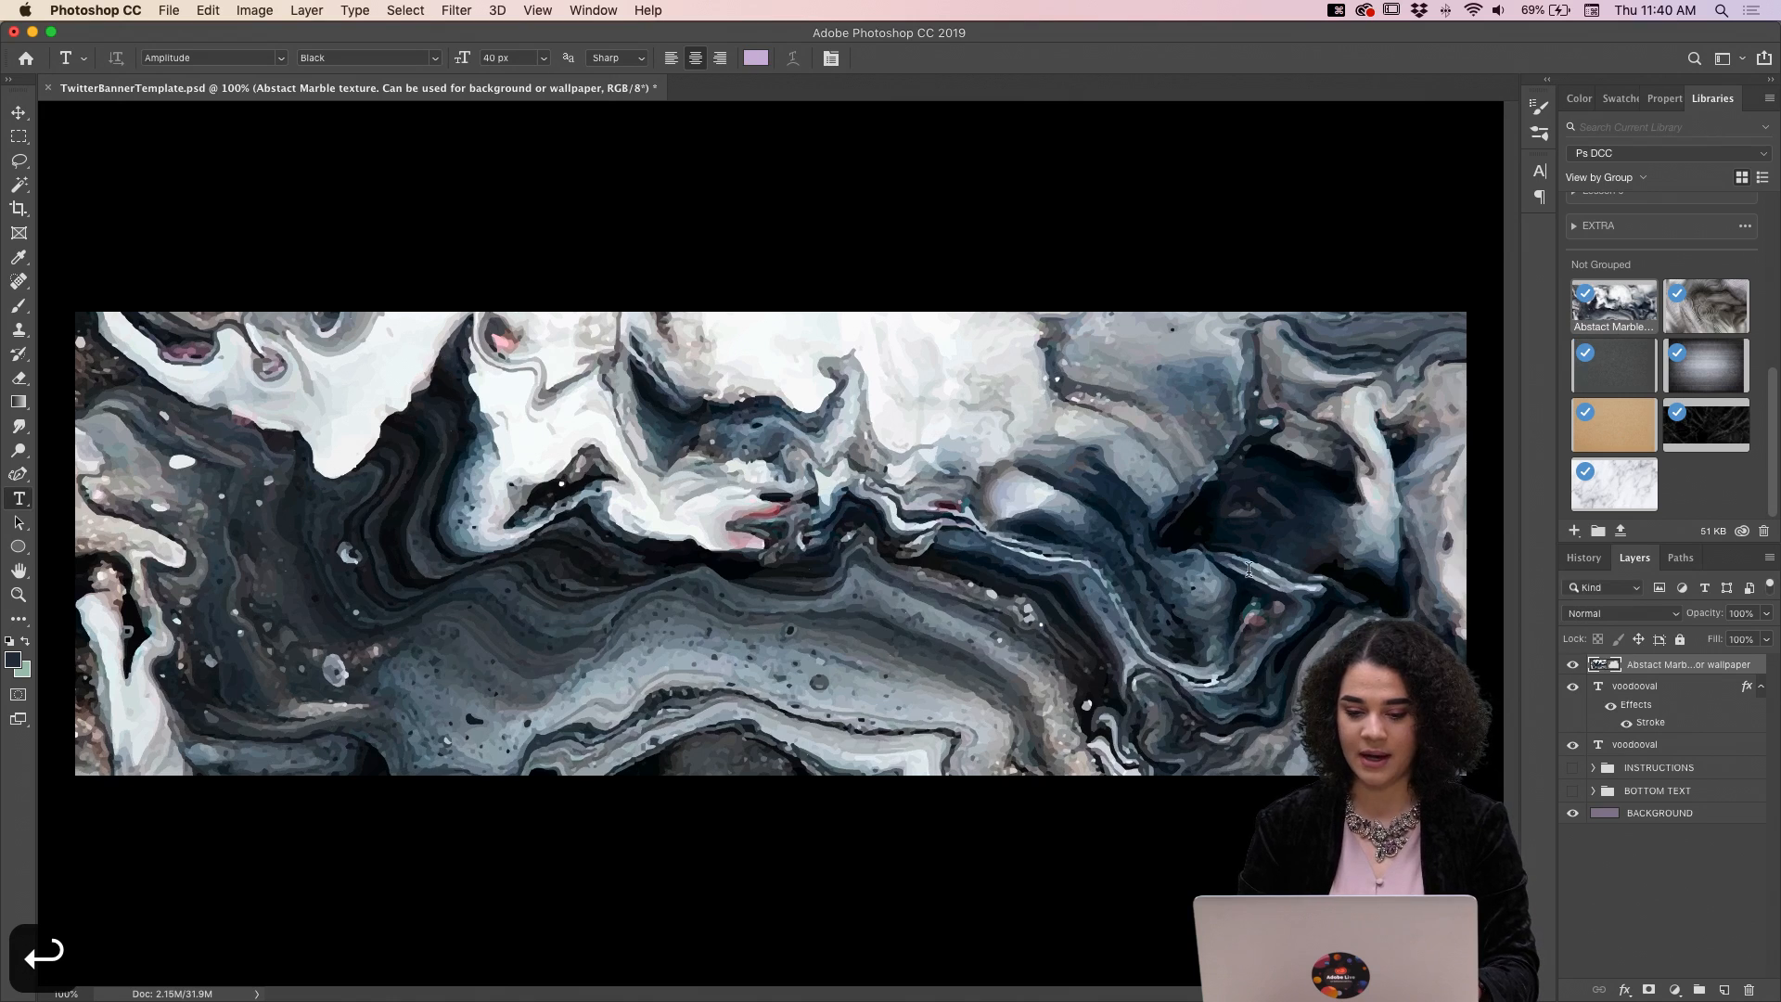
# Move the marble texture layer beneath both voodooval text layers and set its opacity to 37%.
pyautogui.doubleClick(1707, 666)
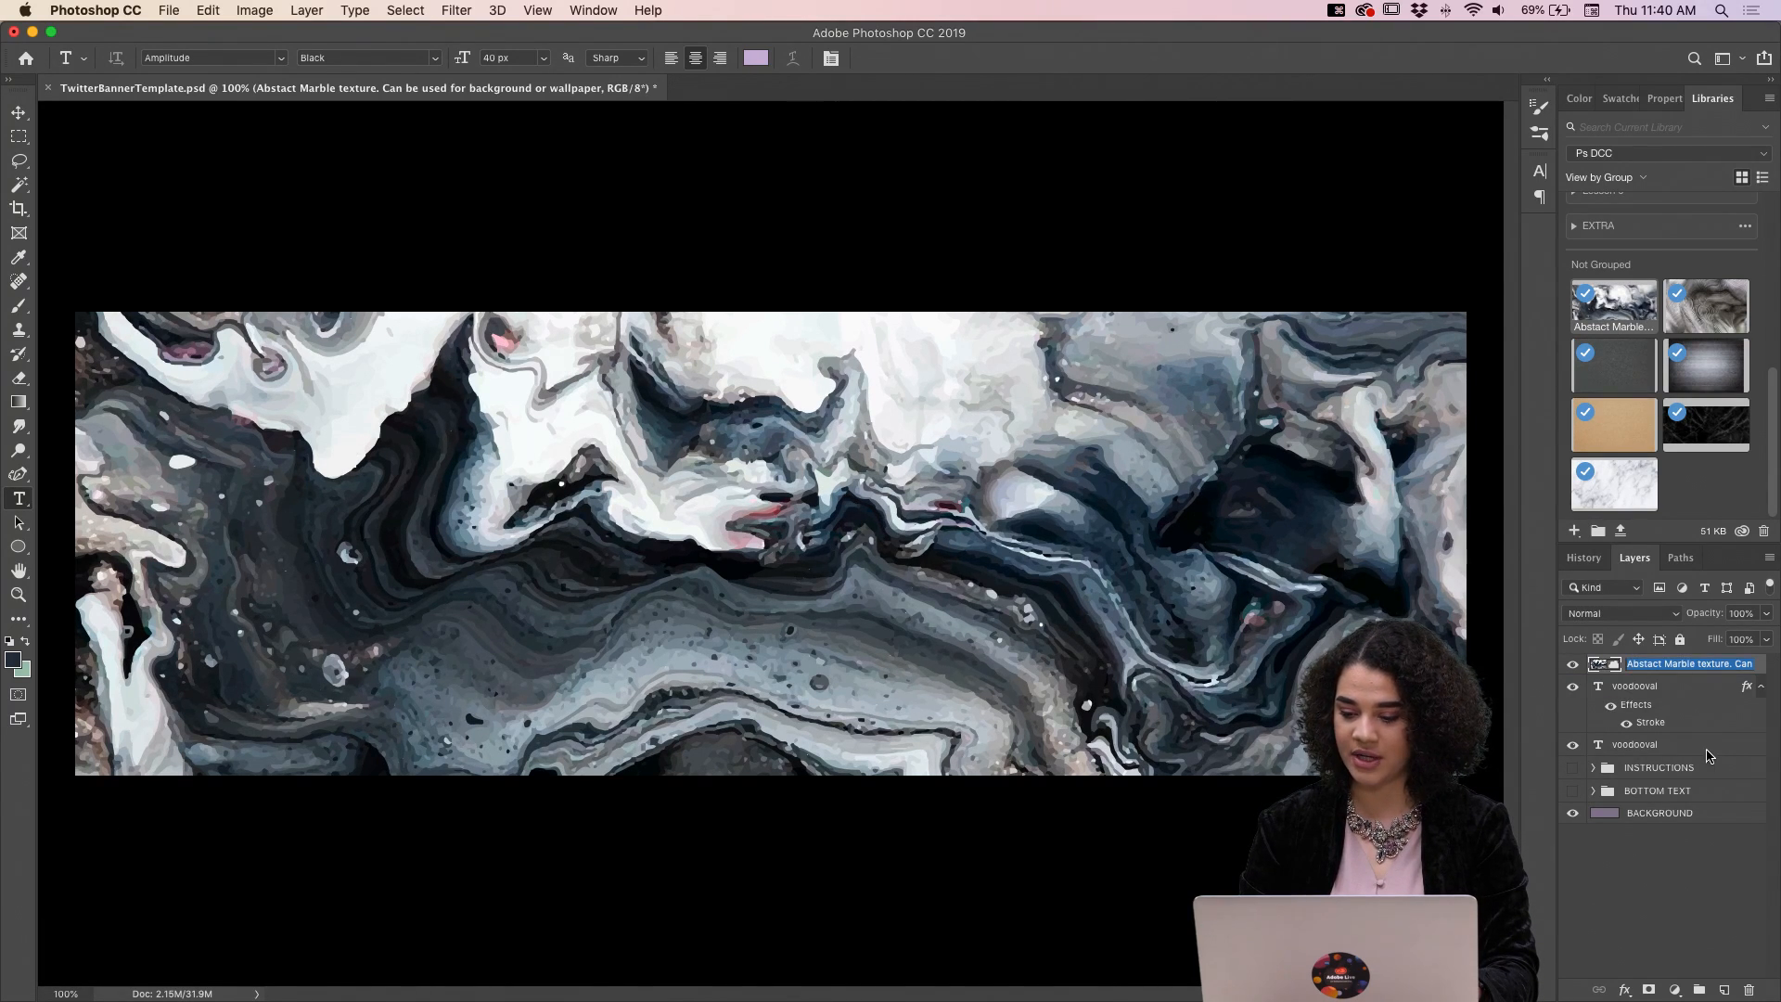
pyautogui.press('Return')
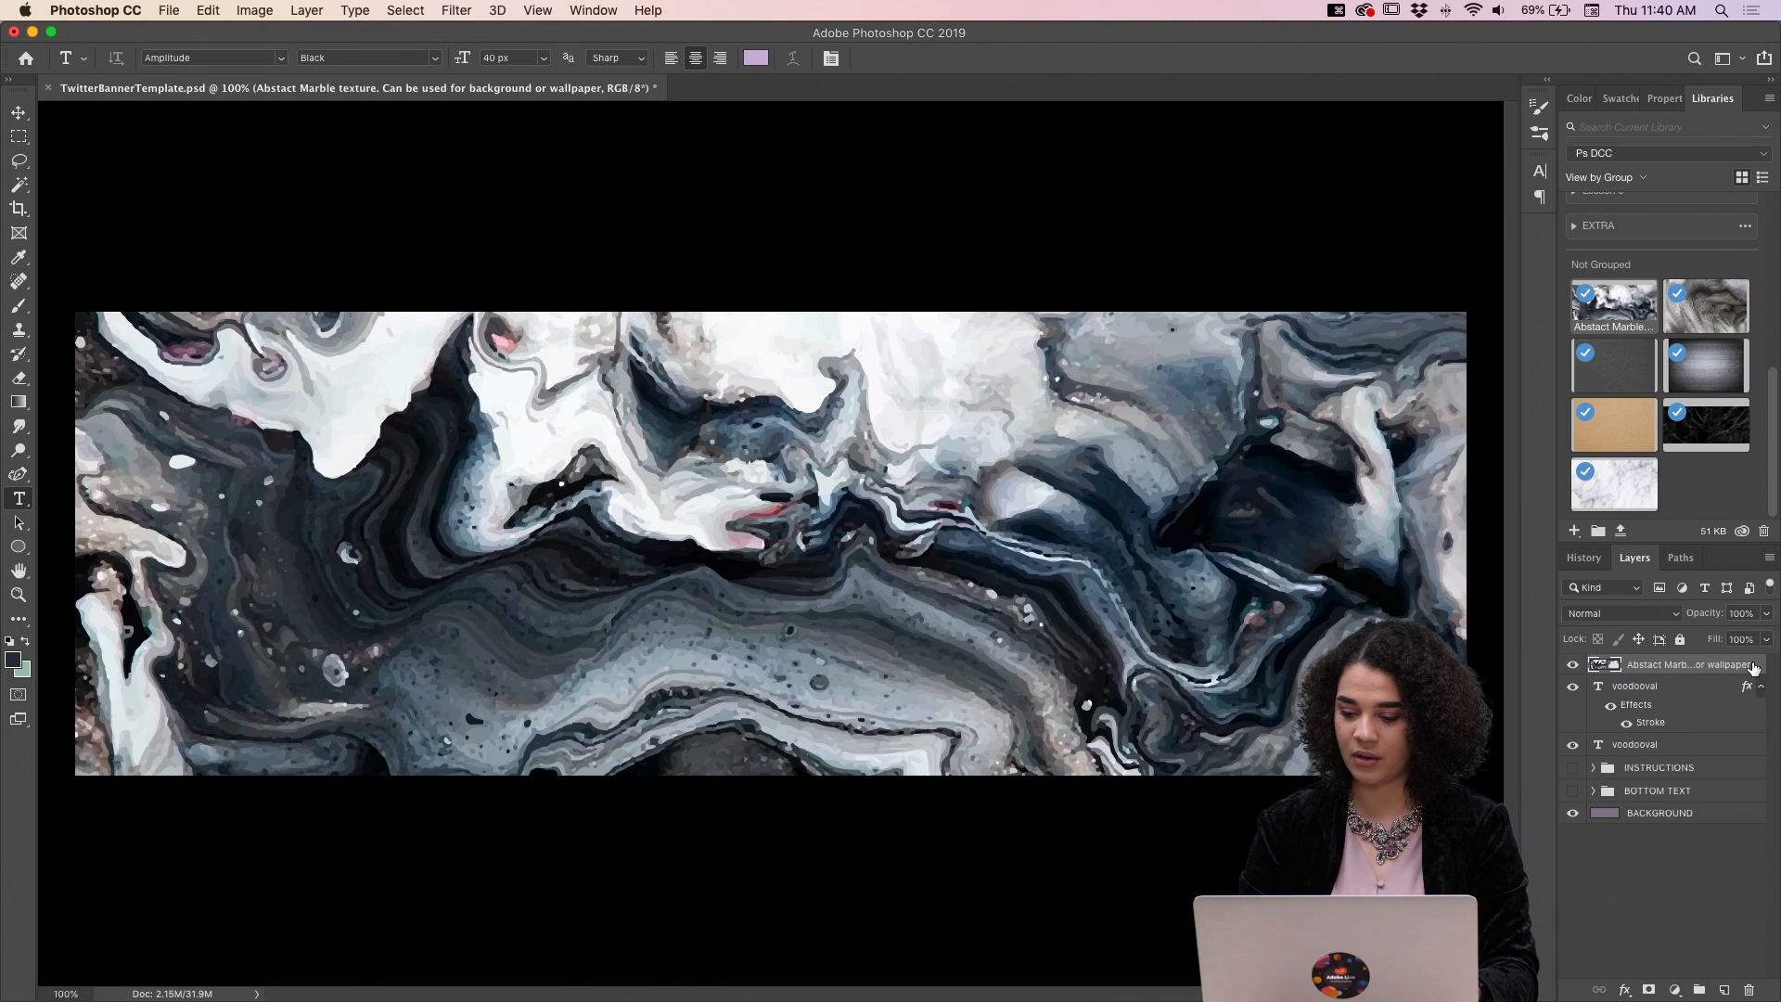
pyautogui.moveTo(1758, 666); pyautogui.dragTo(1738, 749)
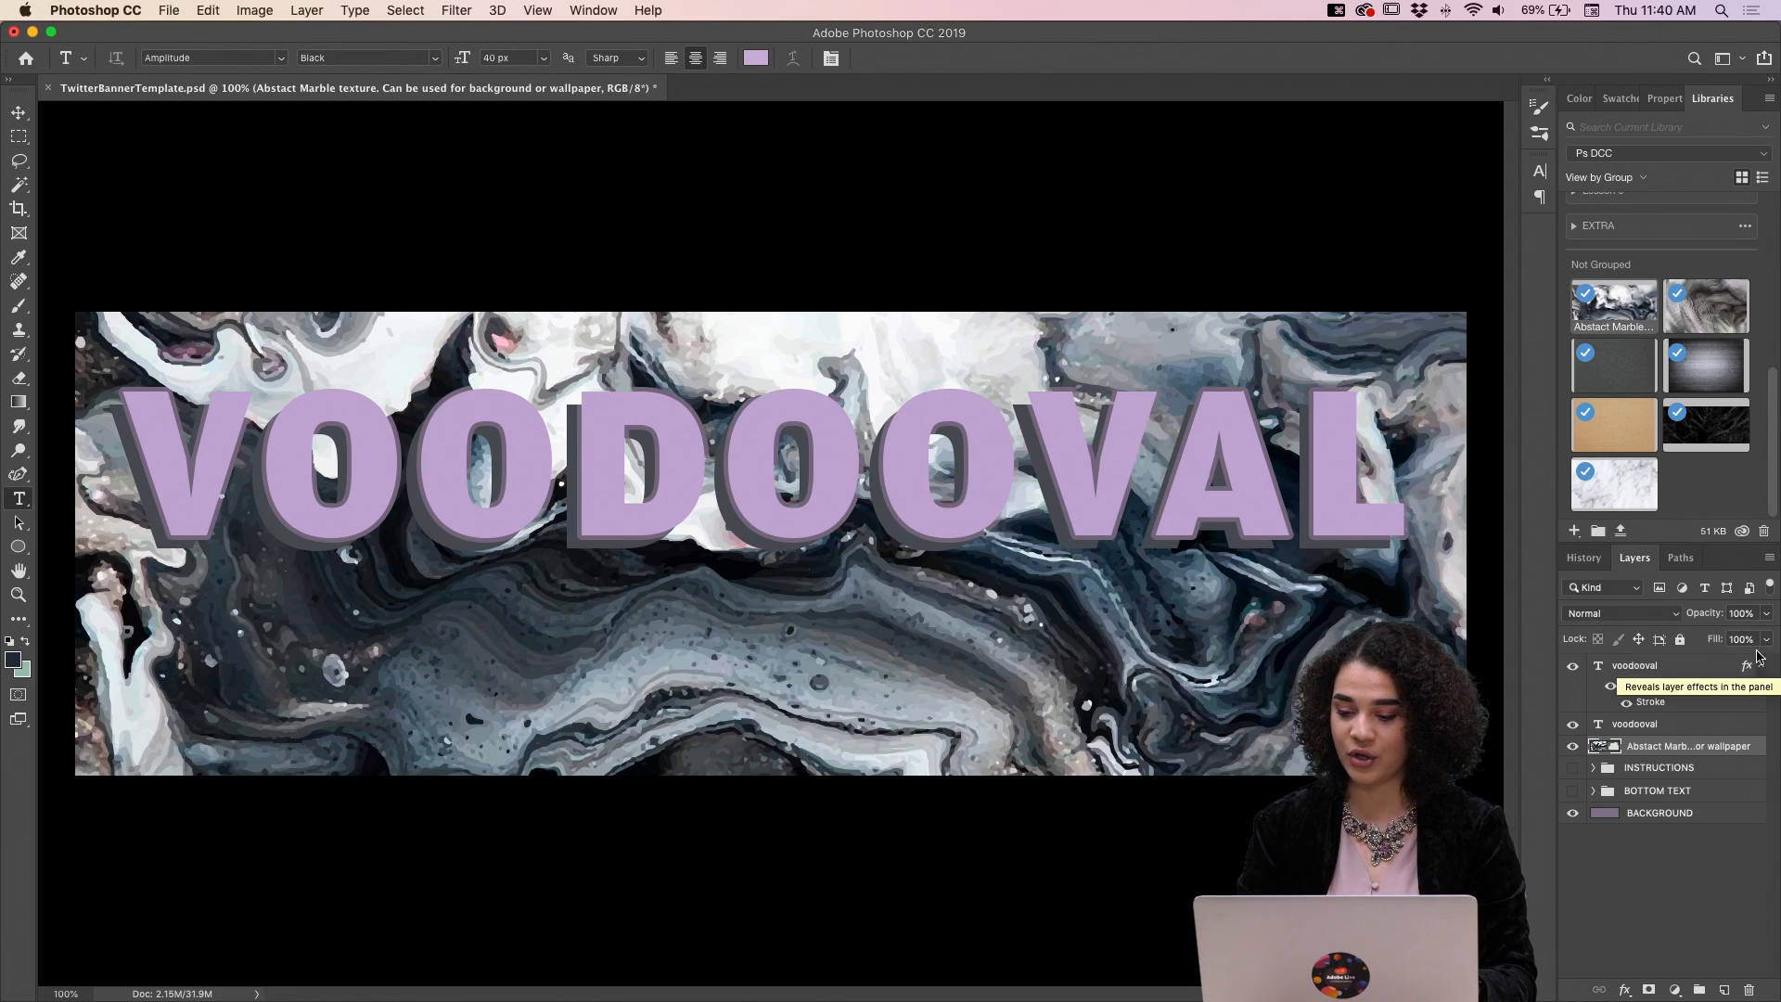
pyautogui.click(1766, 614)
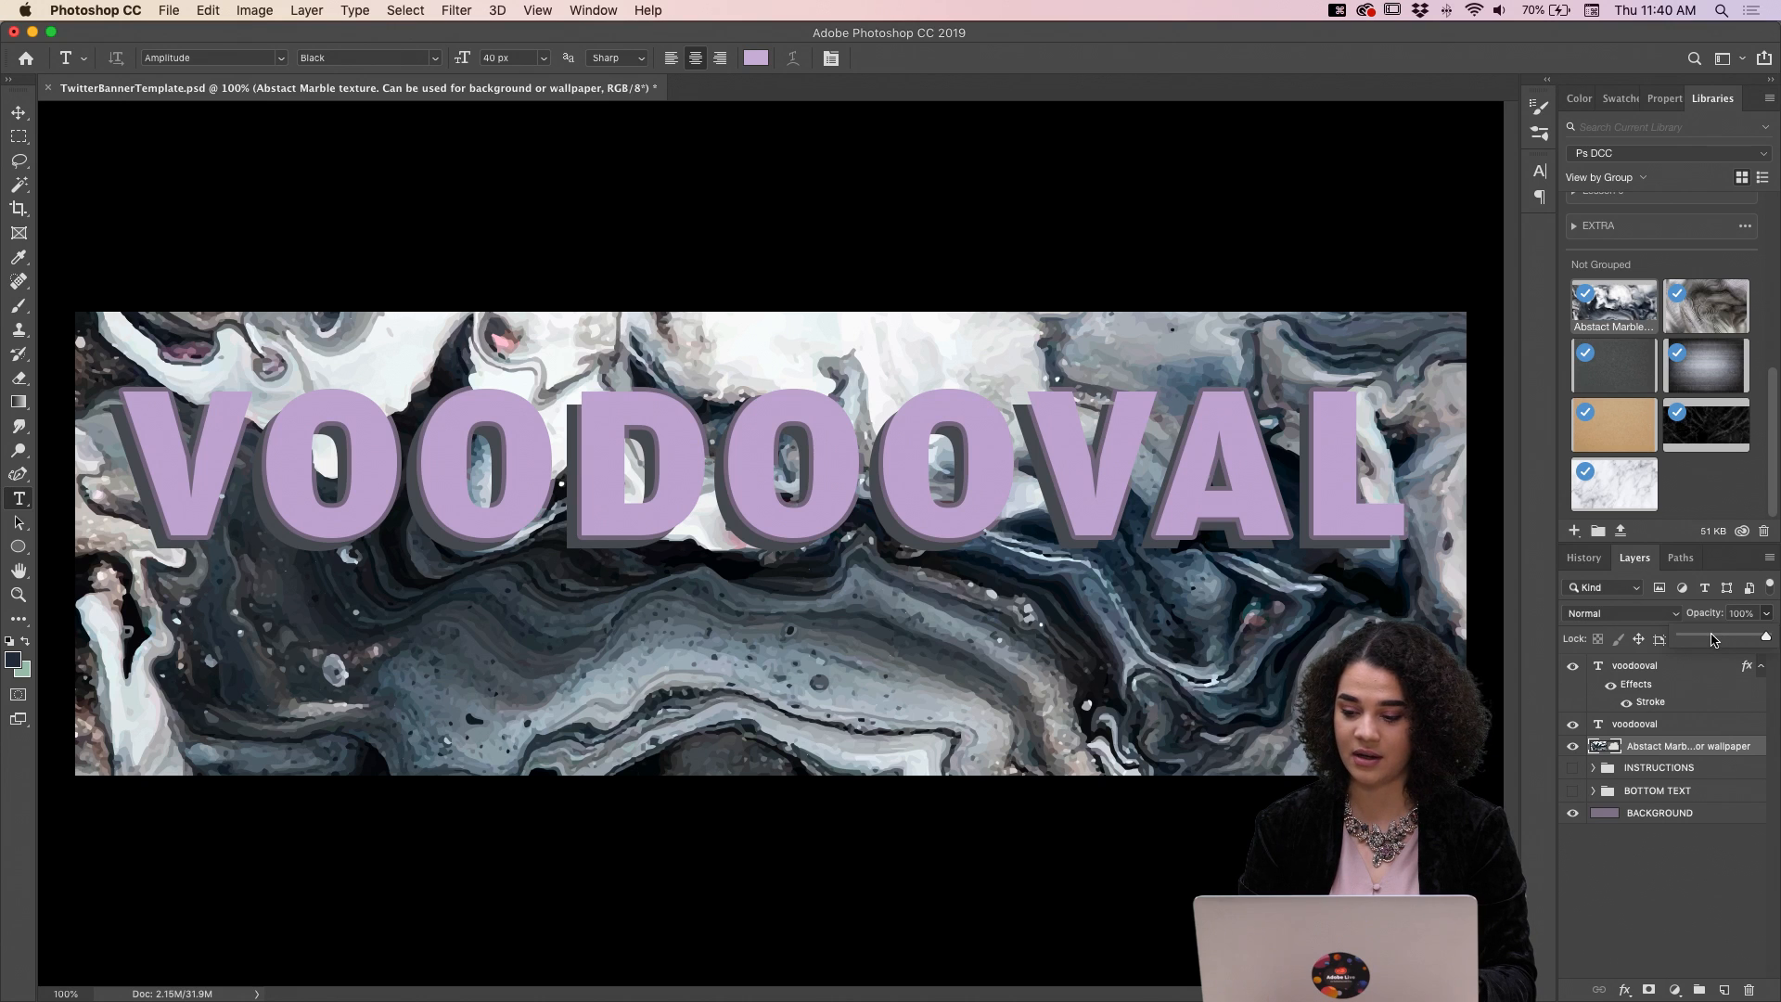
pyautogui.click(1714, 642)
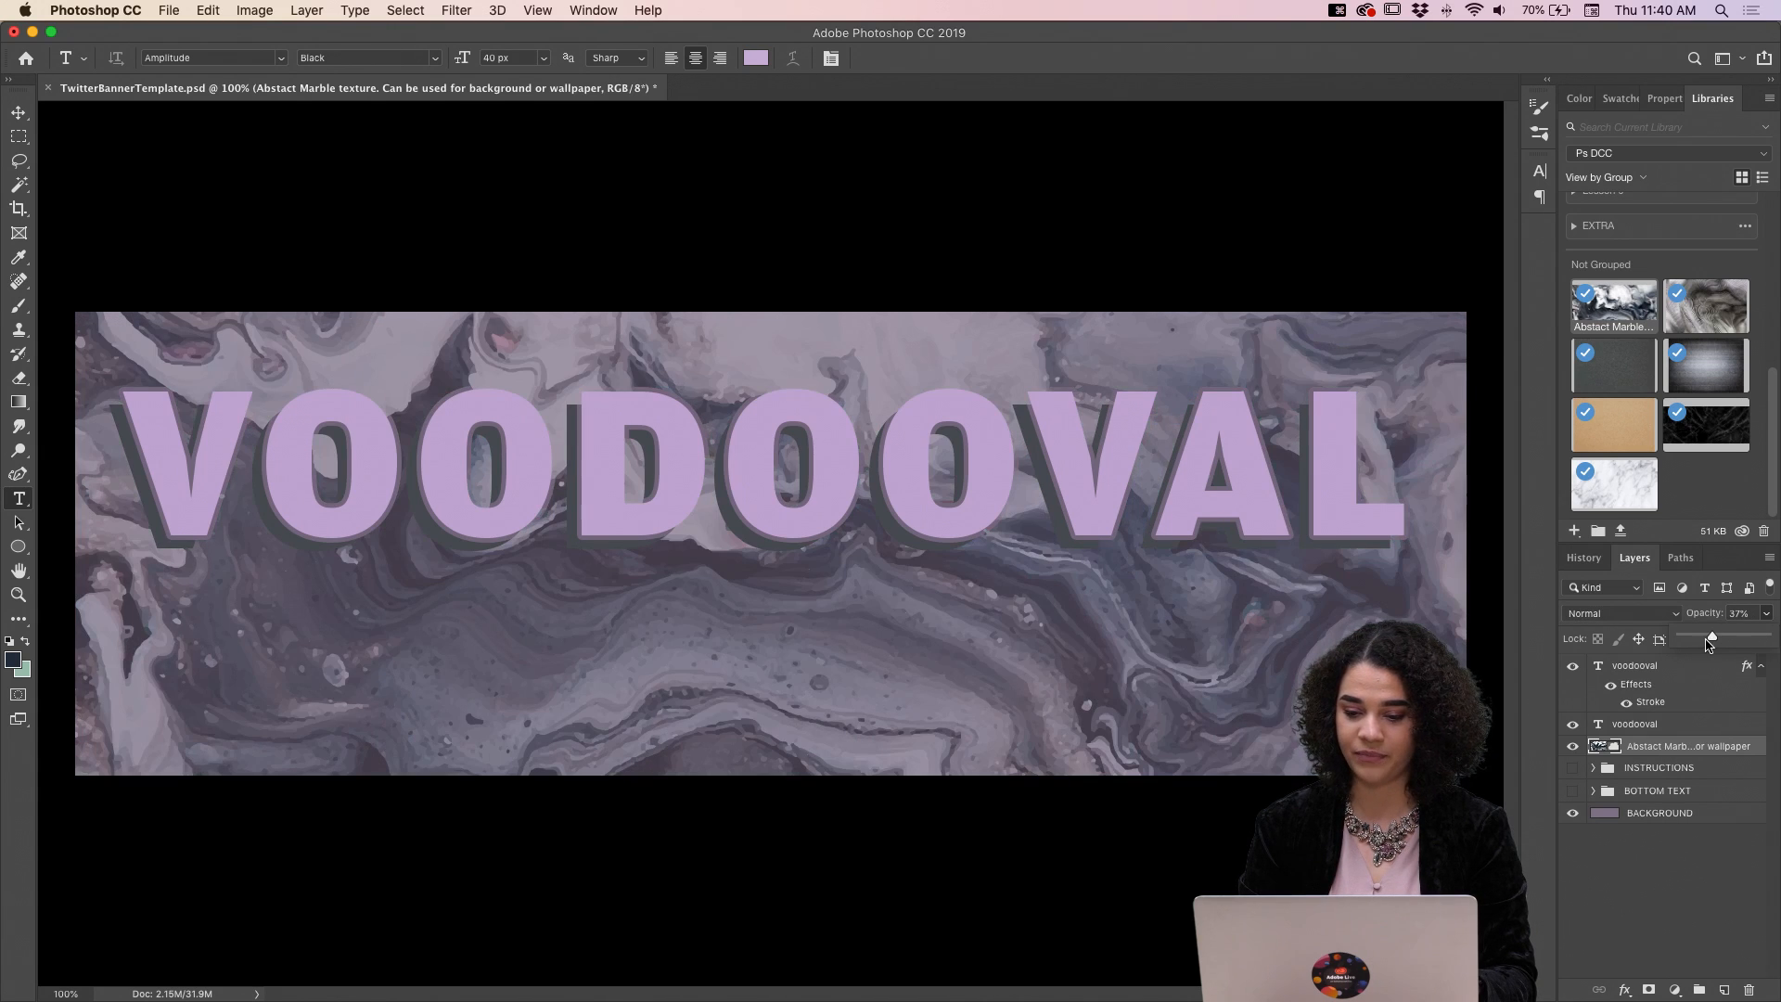
# Darken the text color of the lower, offset voodooval layer to #3c3f43.
pyautogui.click(1682, 729)
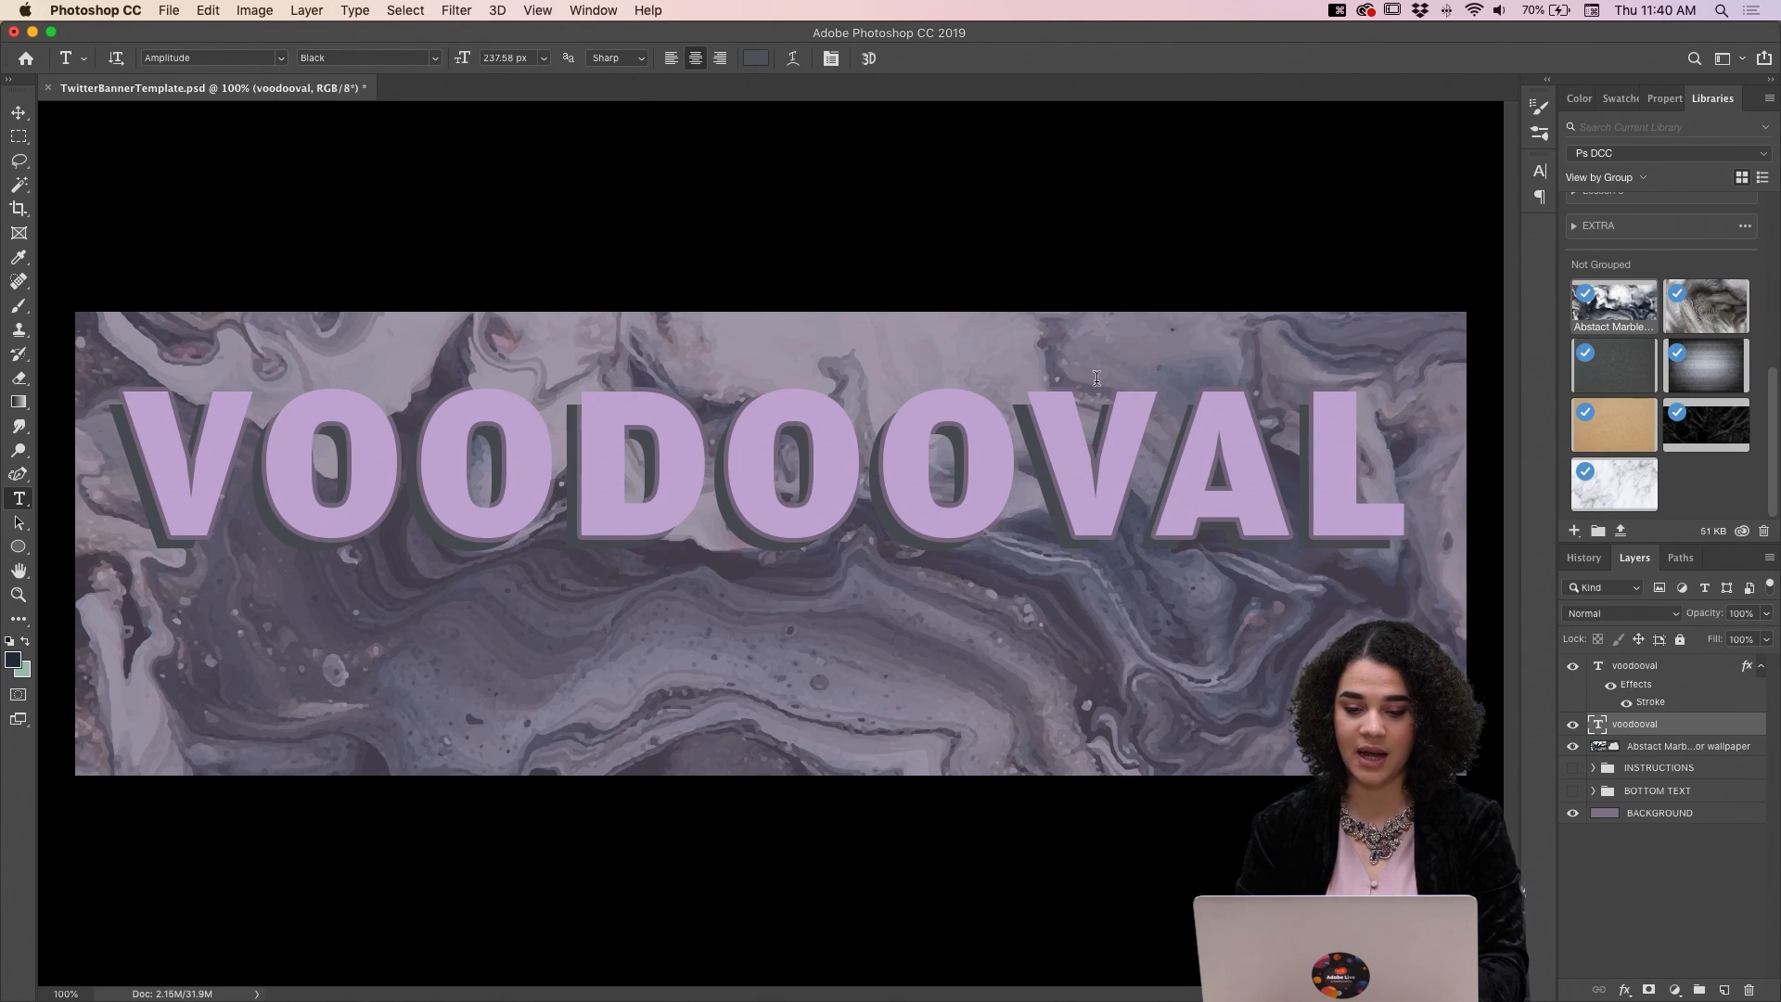
pyautogui.click(756, 59)
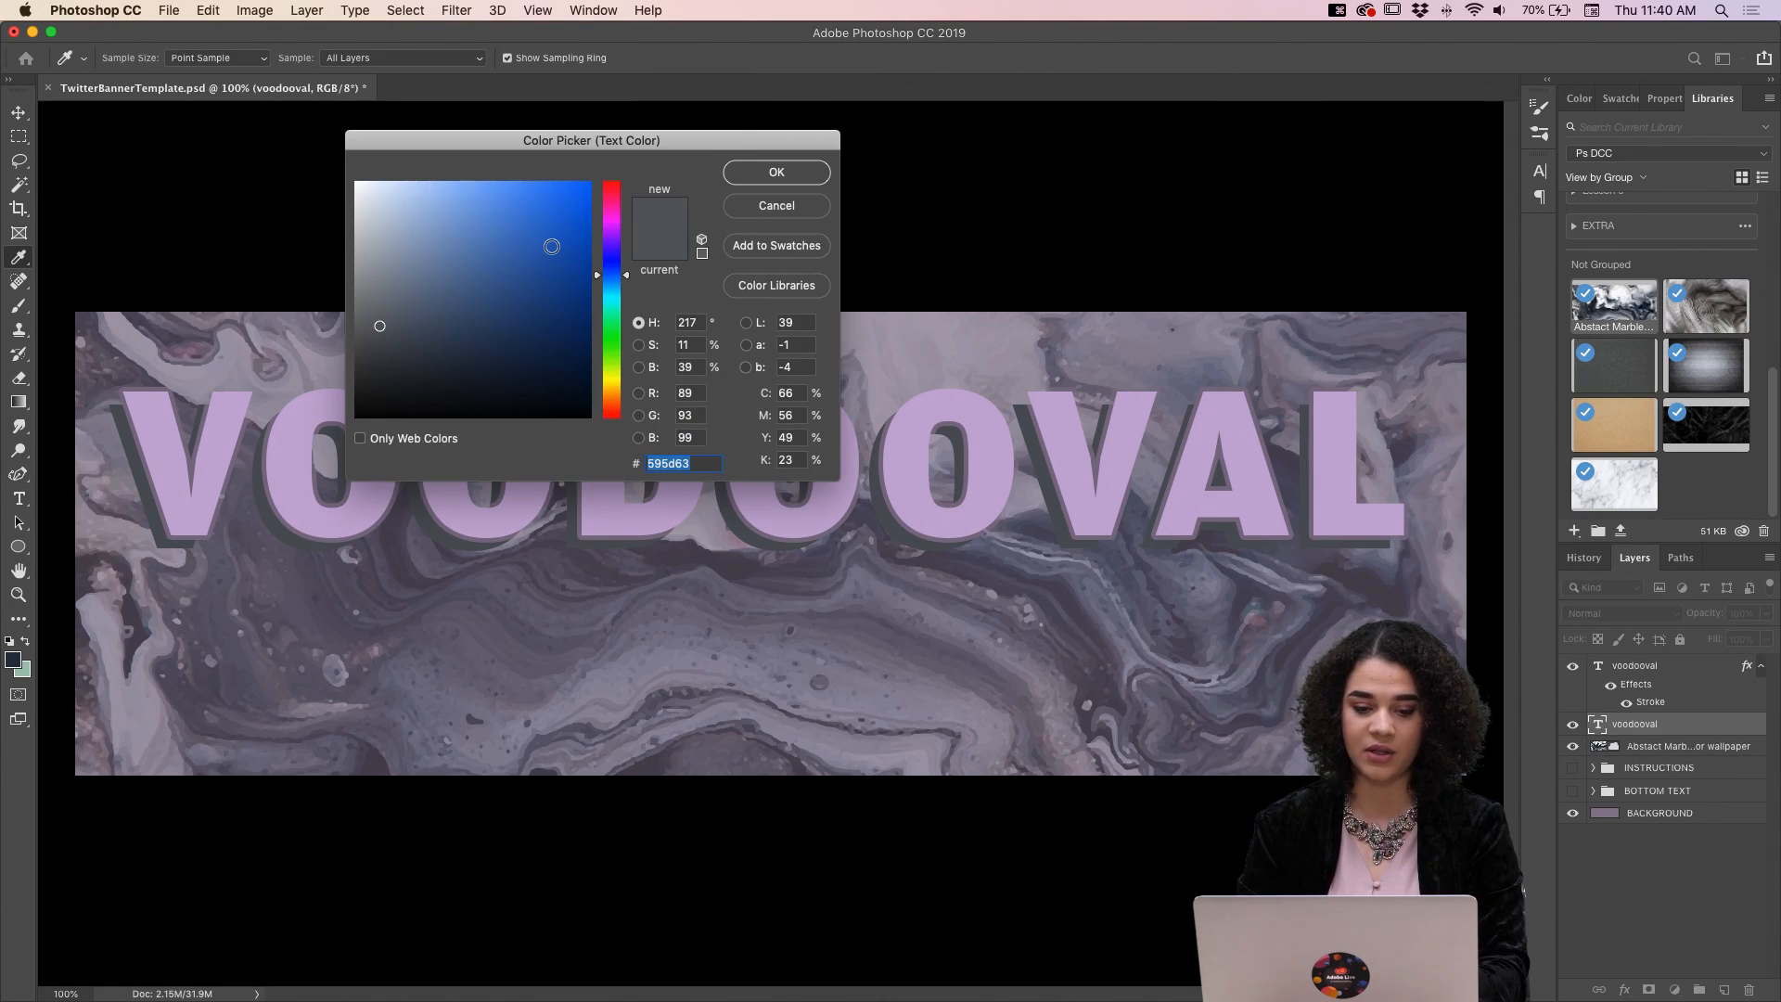
pyautogui.click(380, 355)
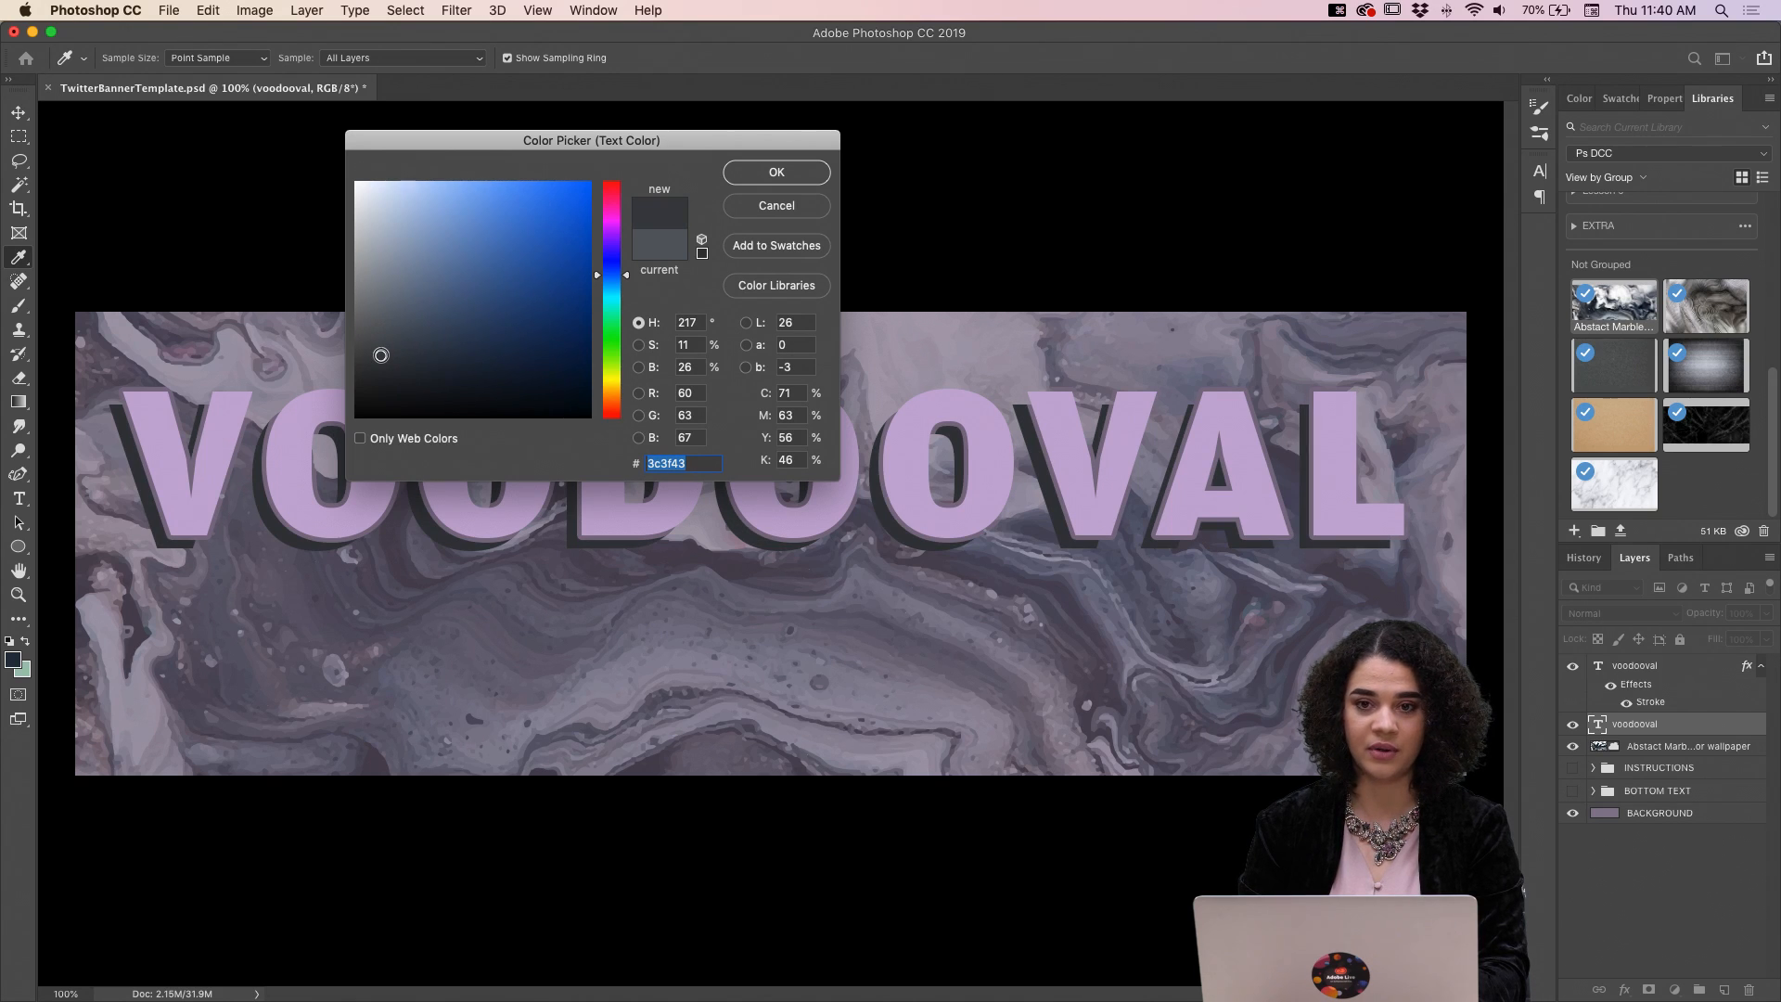
pyautogui.click(783, 175)
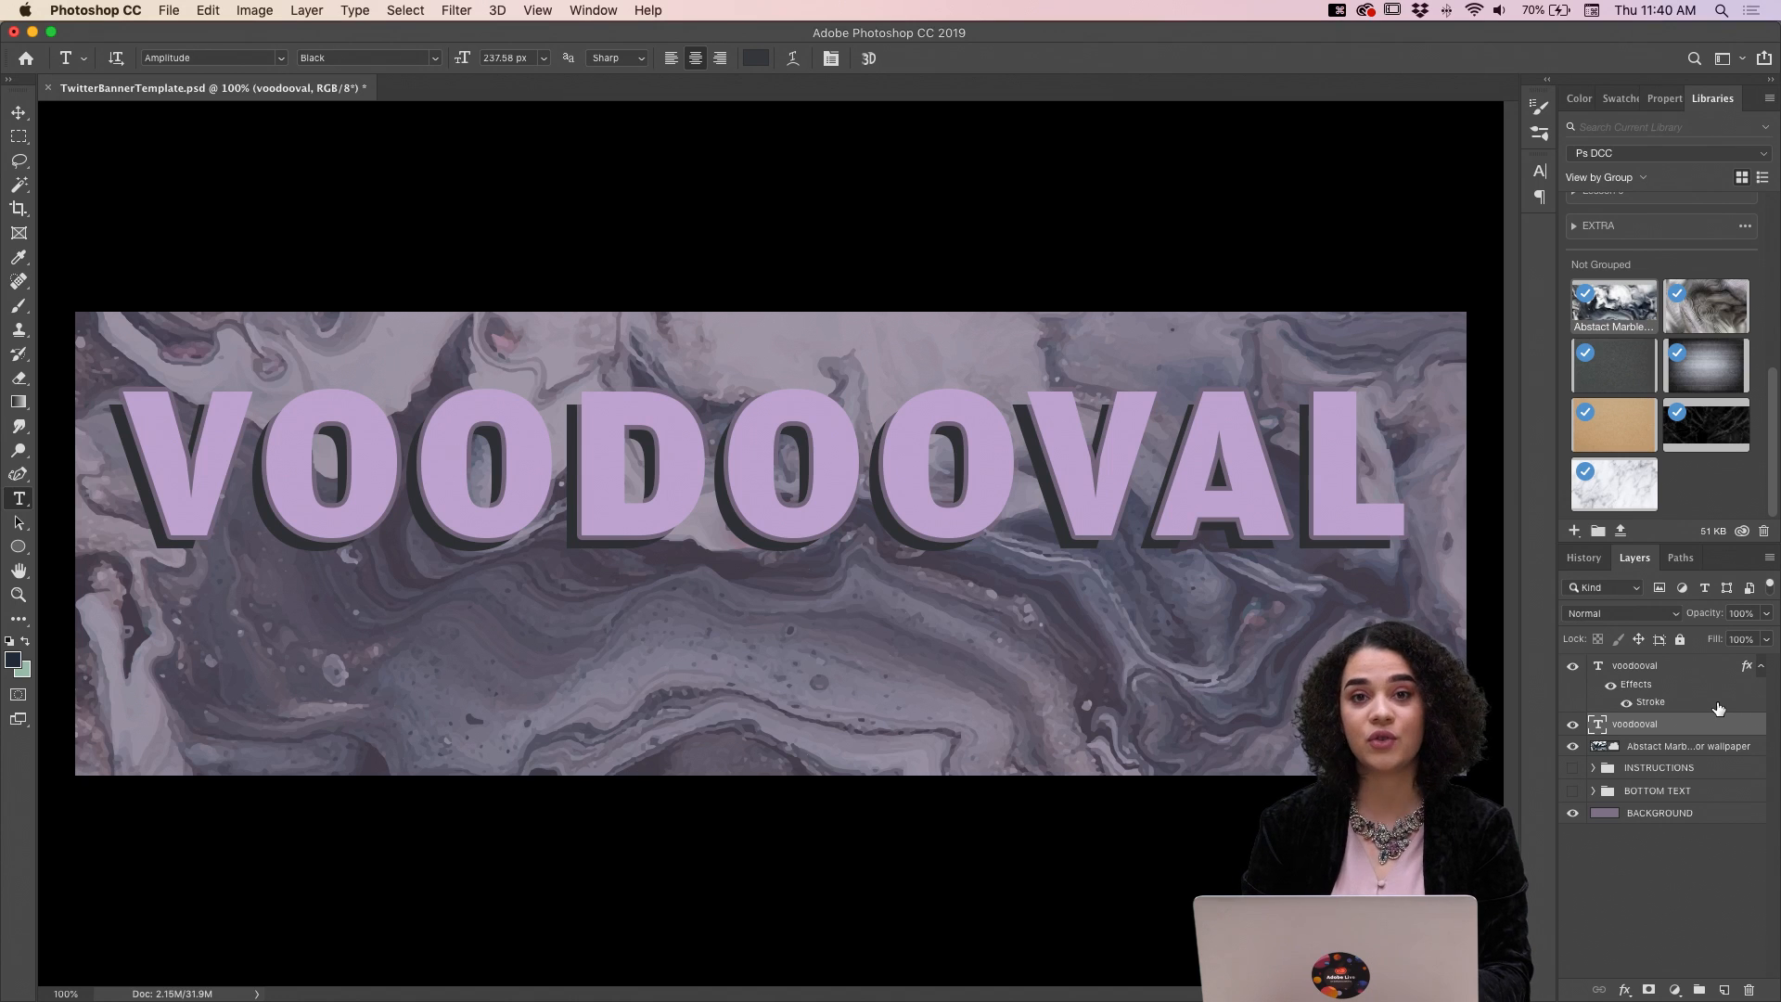
# Try the Multiply, Overlay and Soft Light blend modes on the upper voodooval layer's stroke, and set it back to Lighten.
pyautogui.doubleClick(1719, 708)
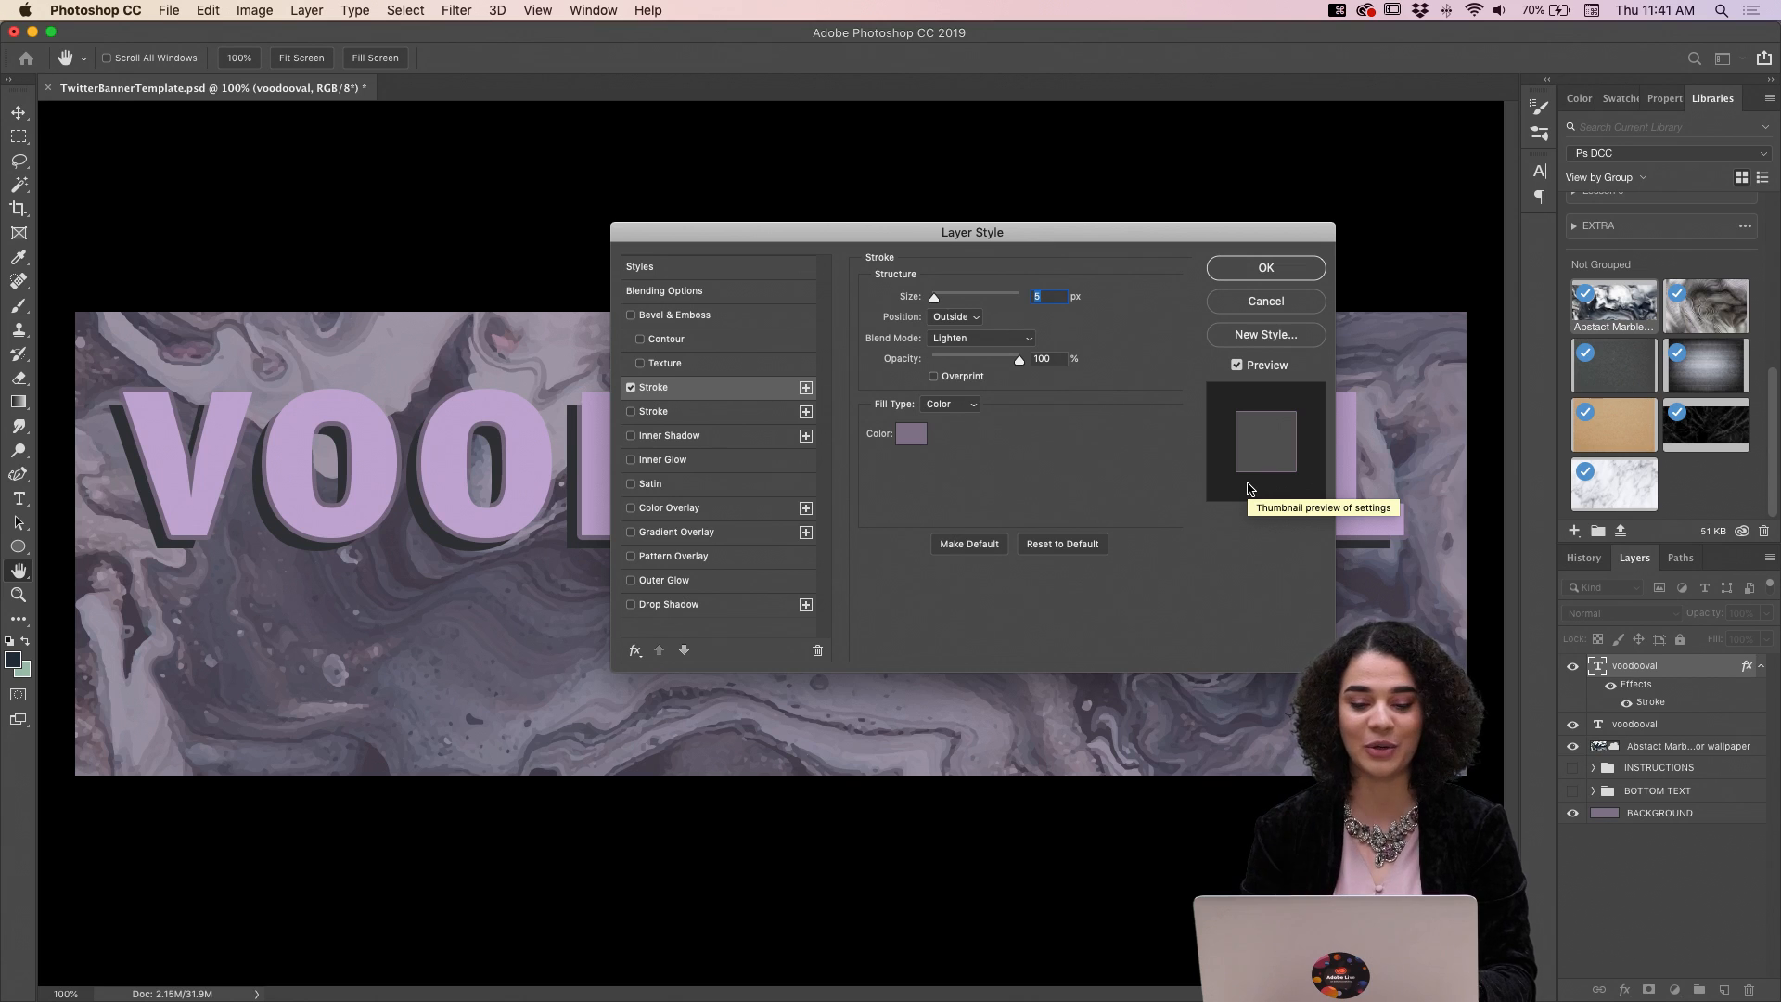
pyautogui.click(985, 345)
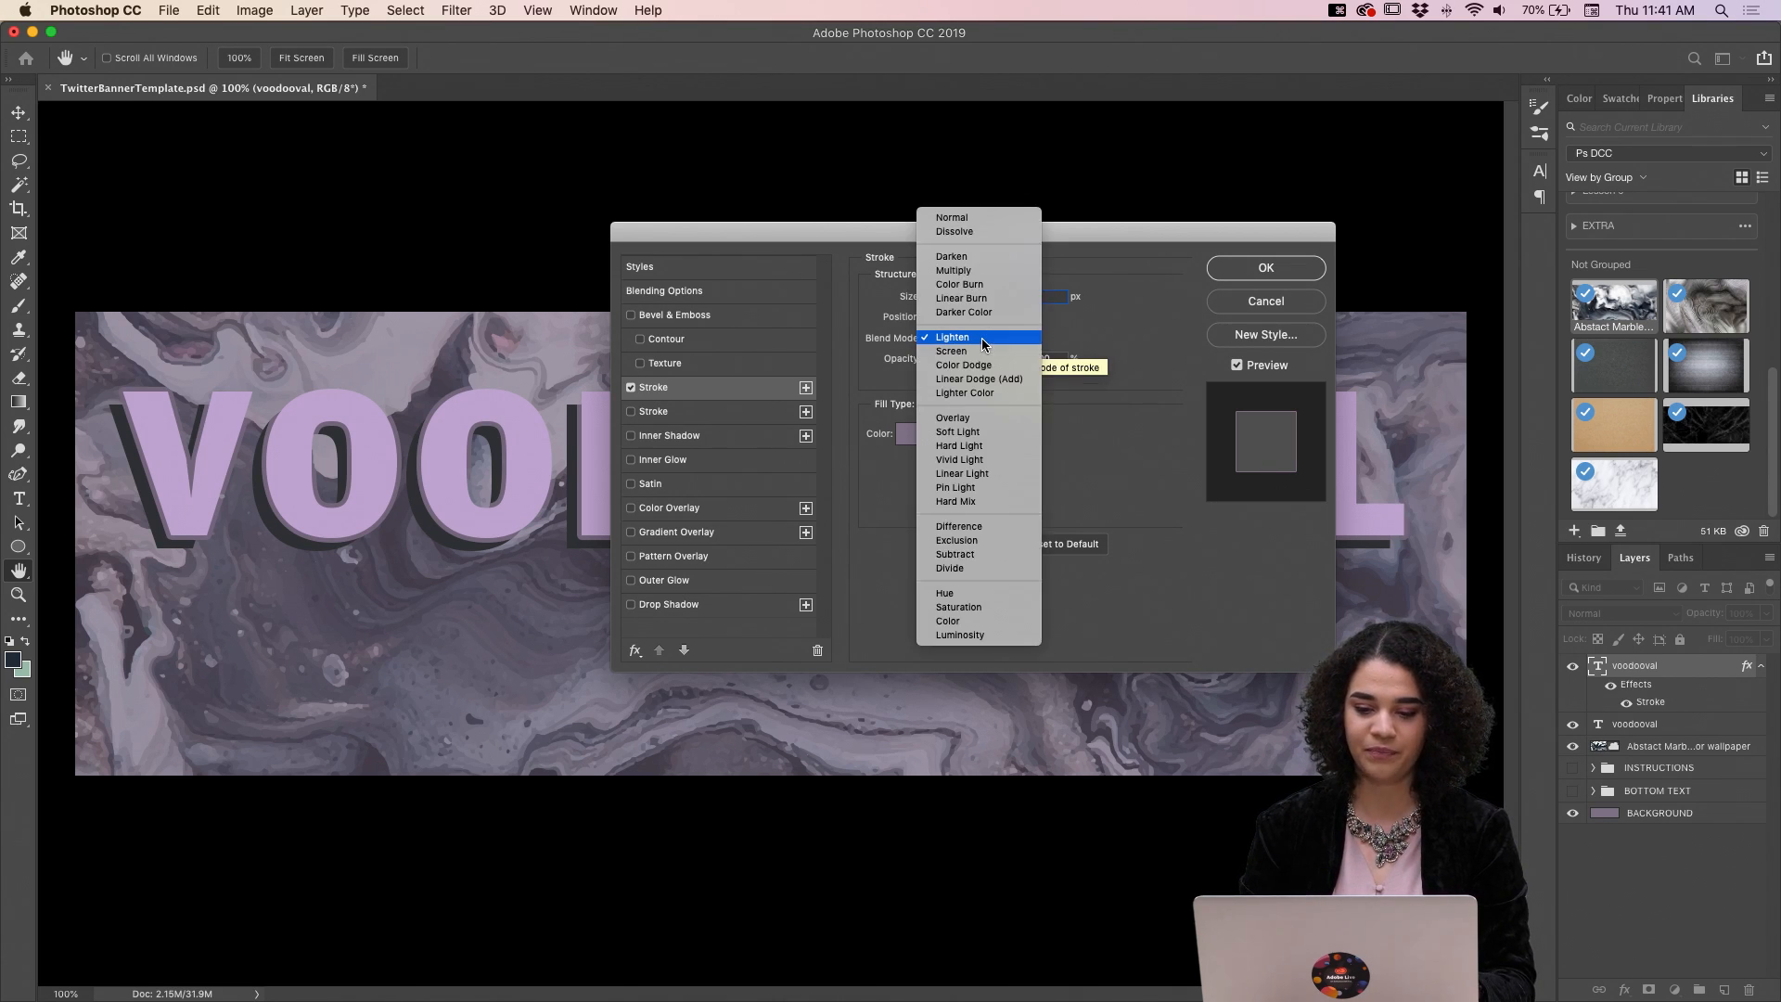
pyautogui.click(972, 271)
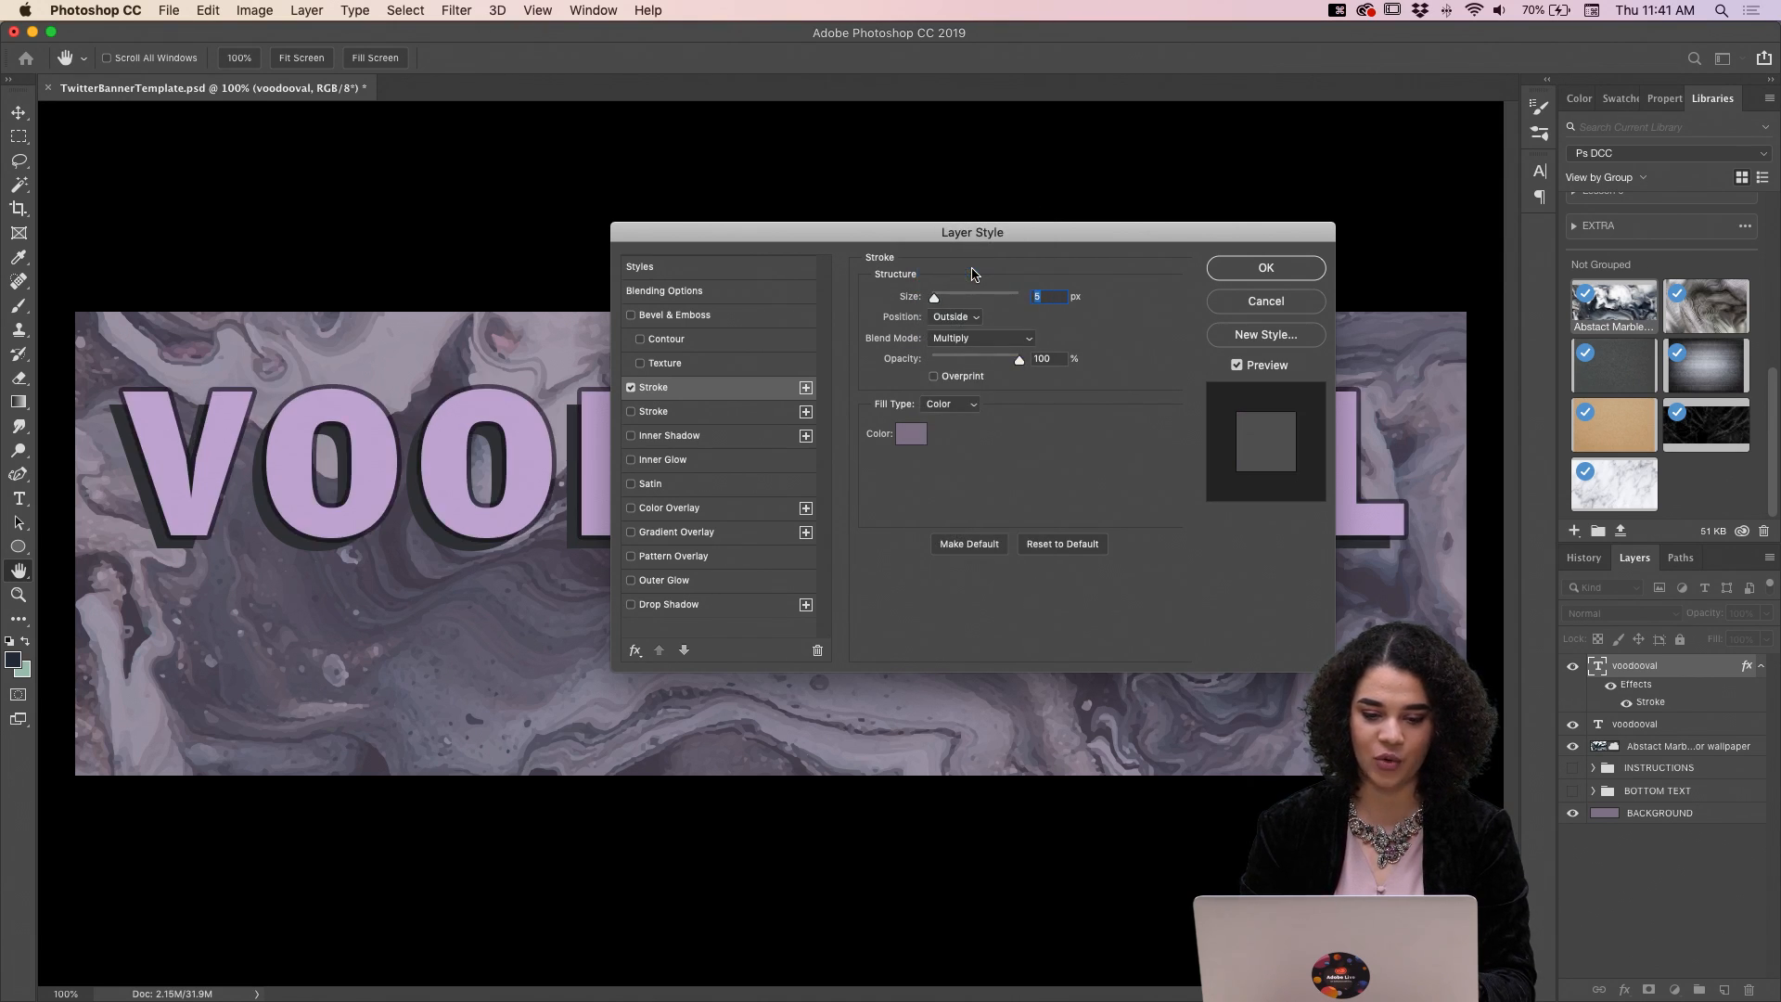
pyautogui.click(991, 344)
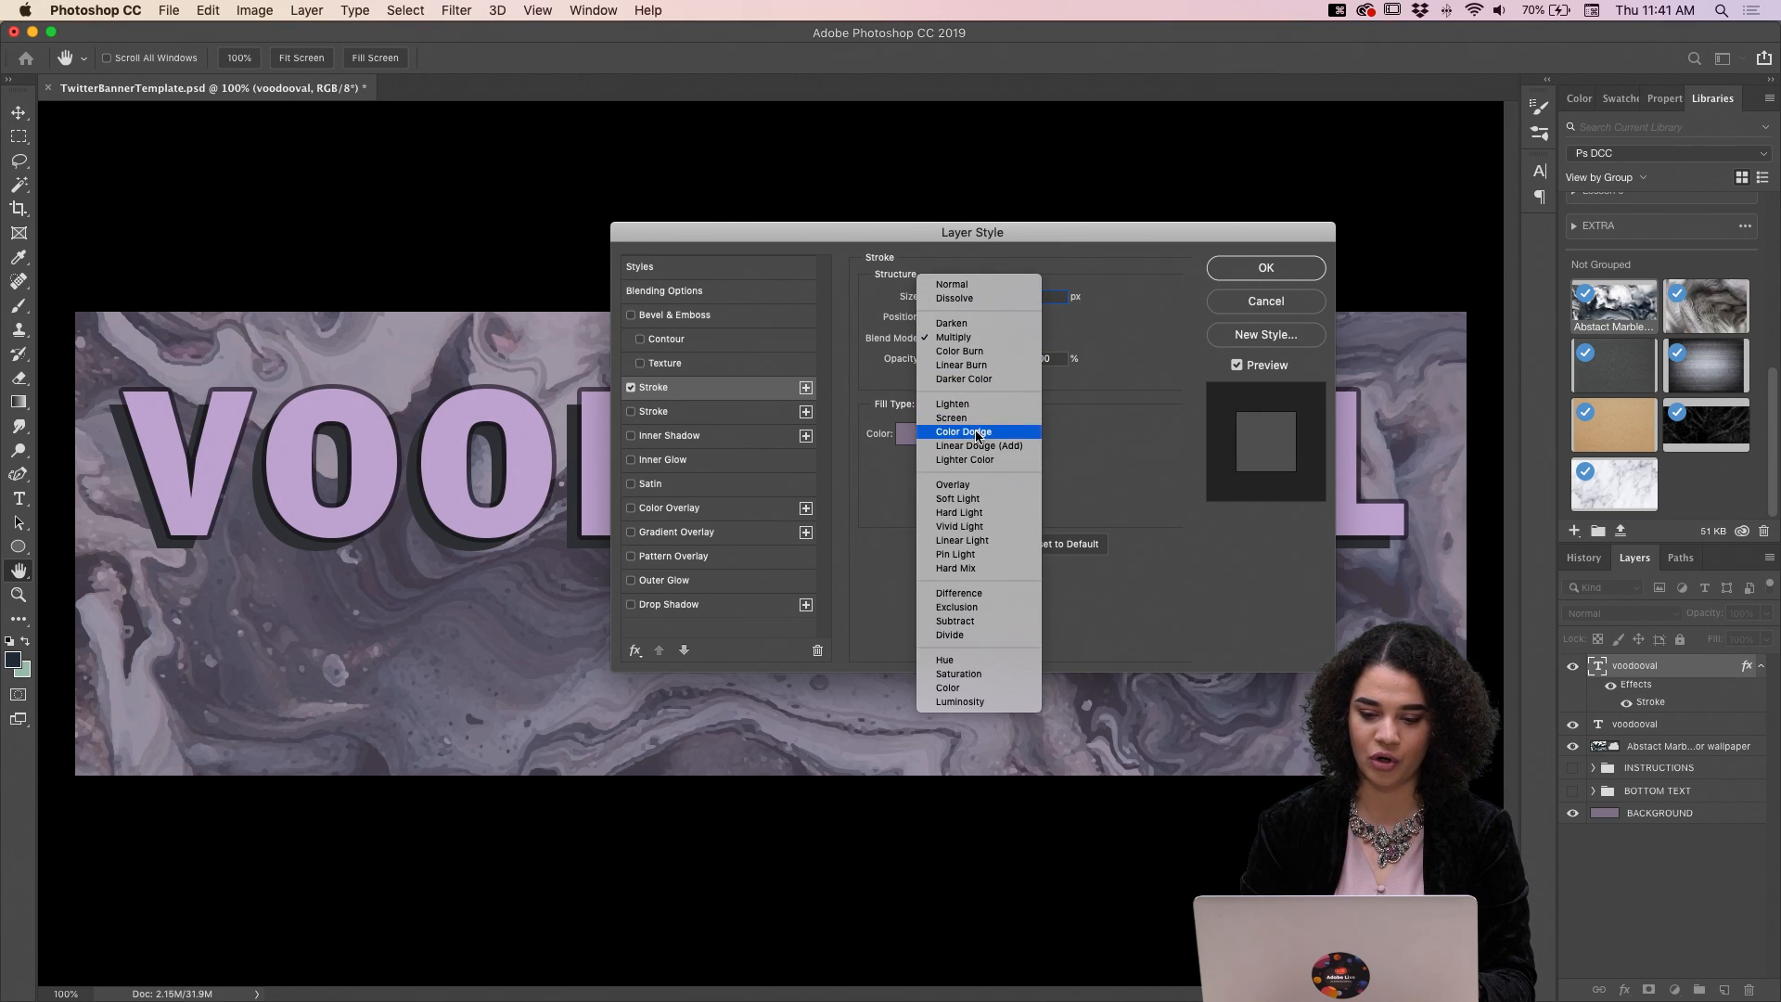
pyautogui.click(973, 485)
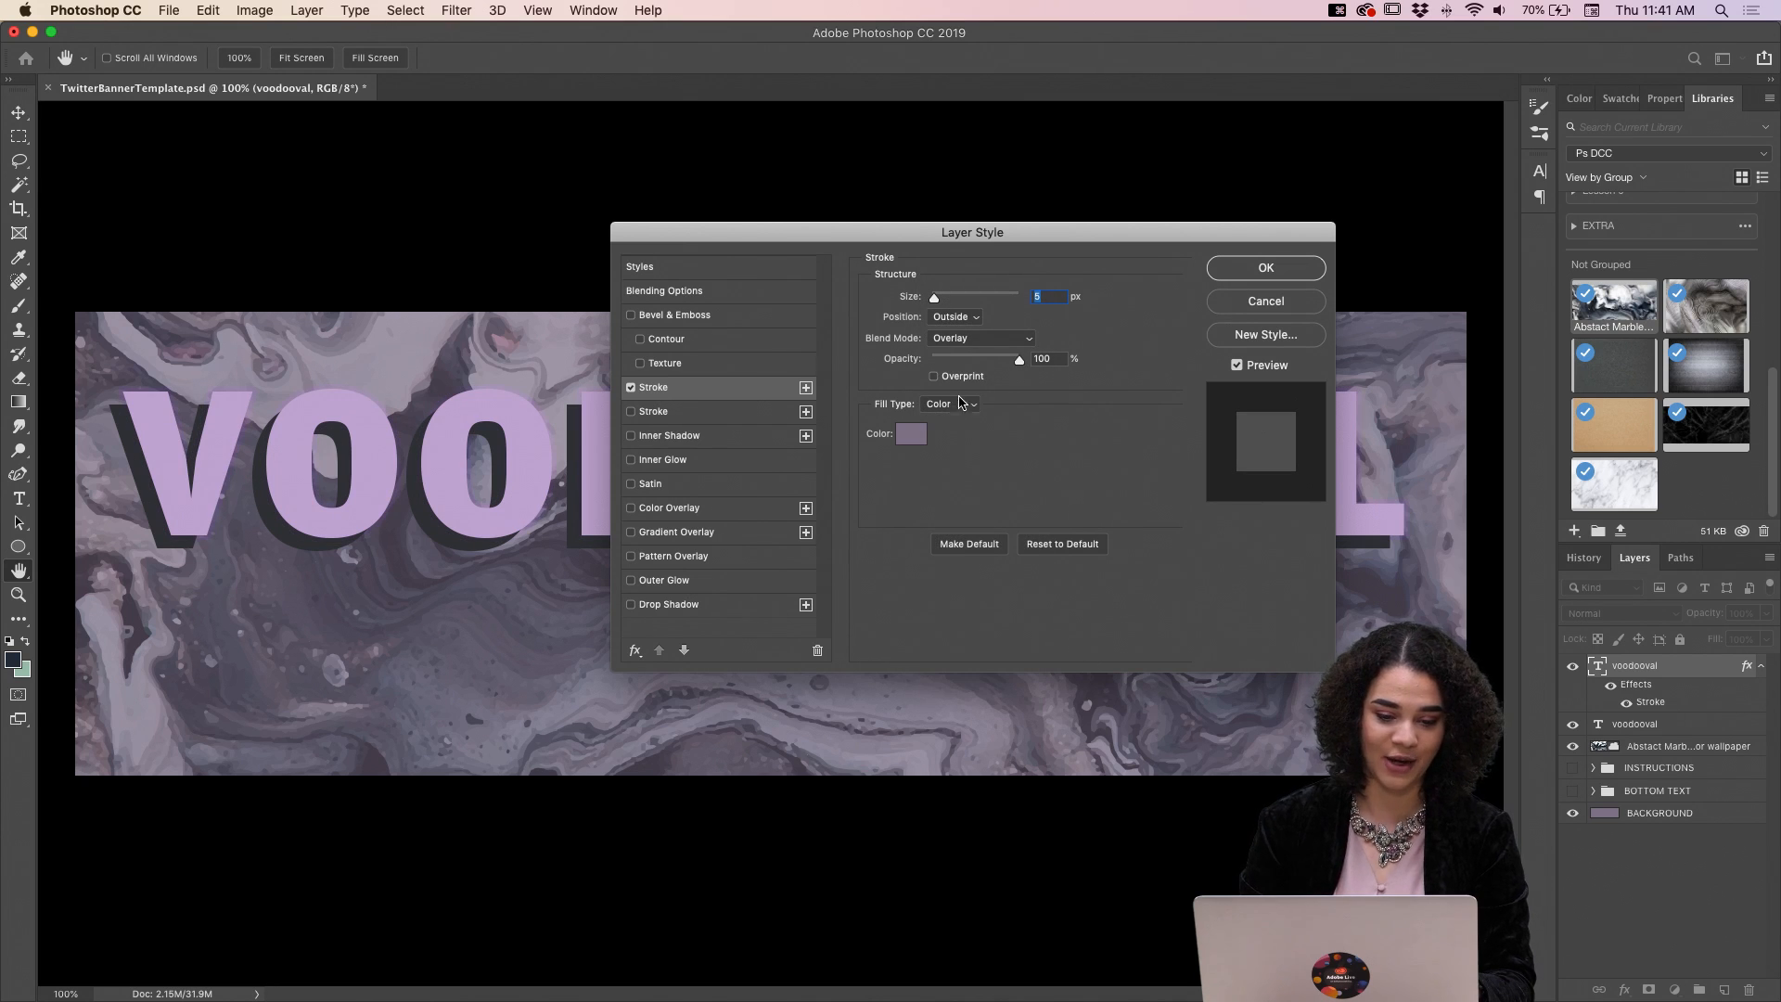
pyautogui.click(981, 343)
pyautogui.click(985, 342)
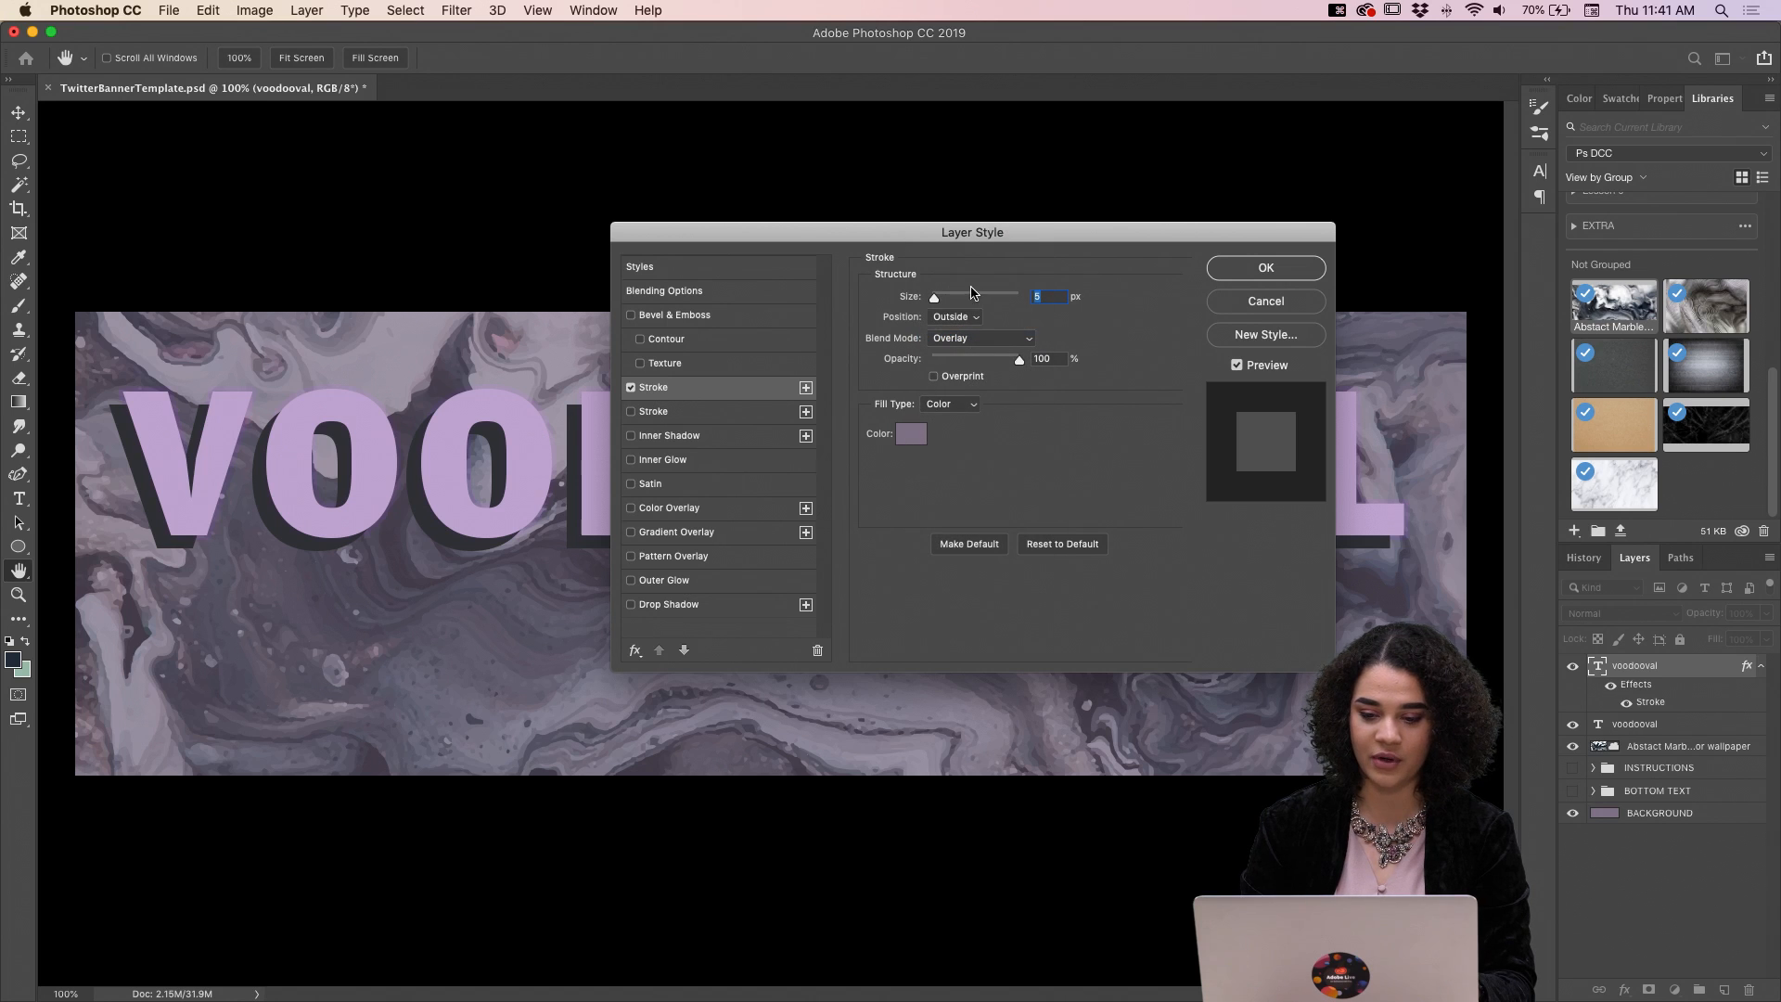
pyautogui.click(993, 343)
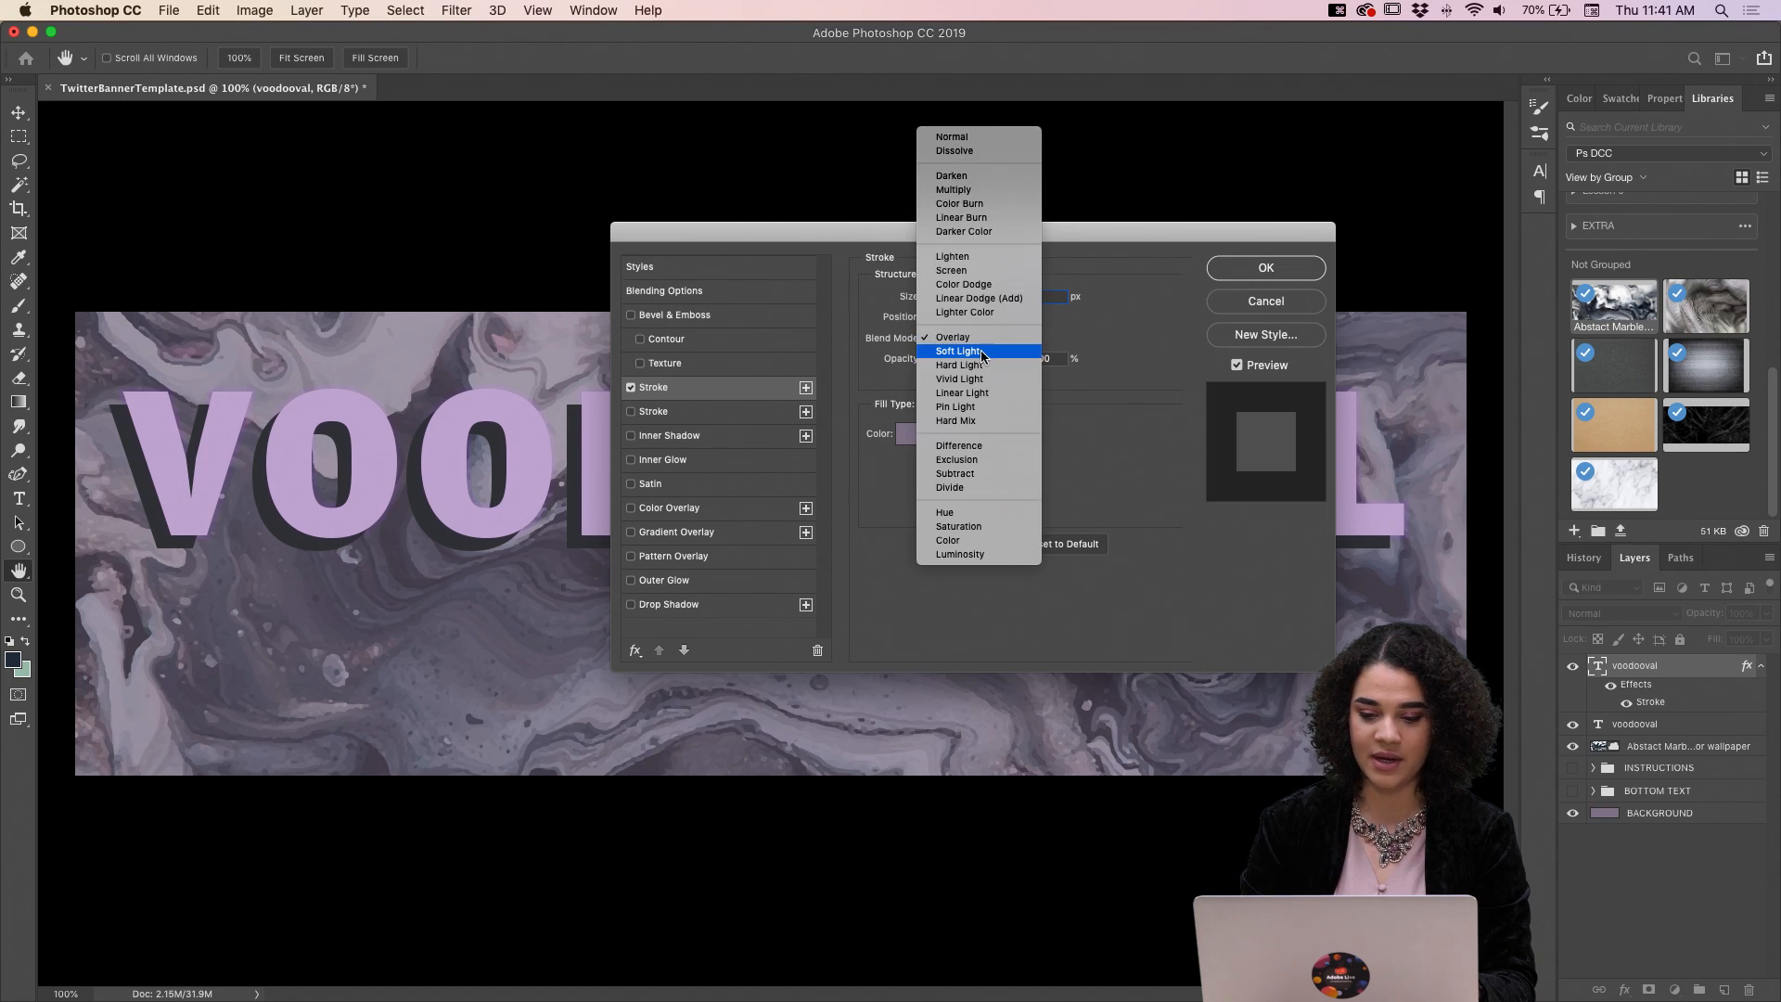
pyautogui.click(981, 351)
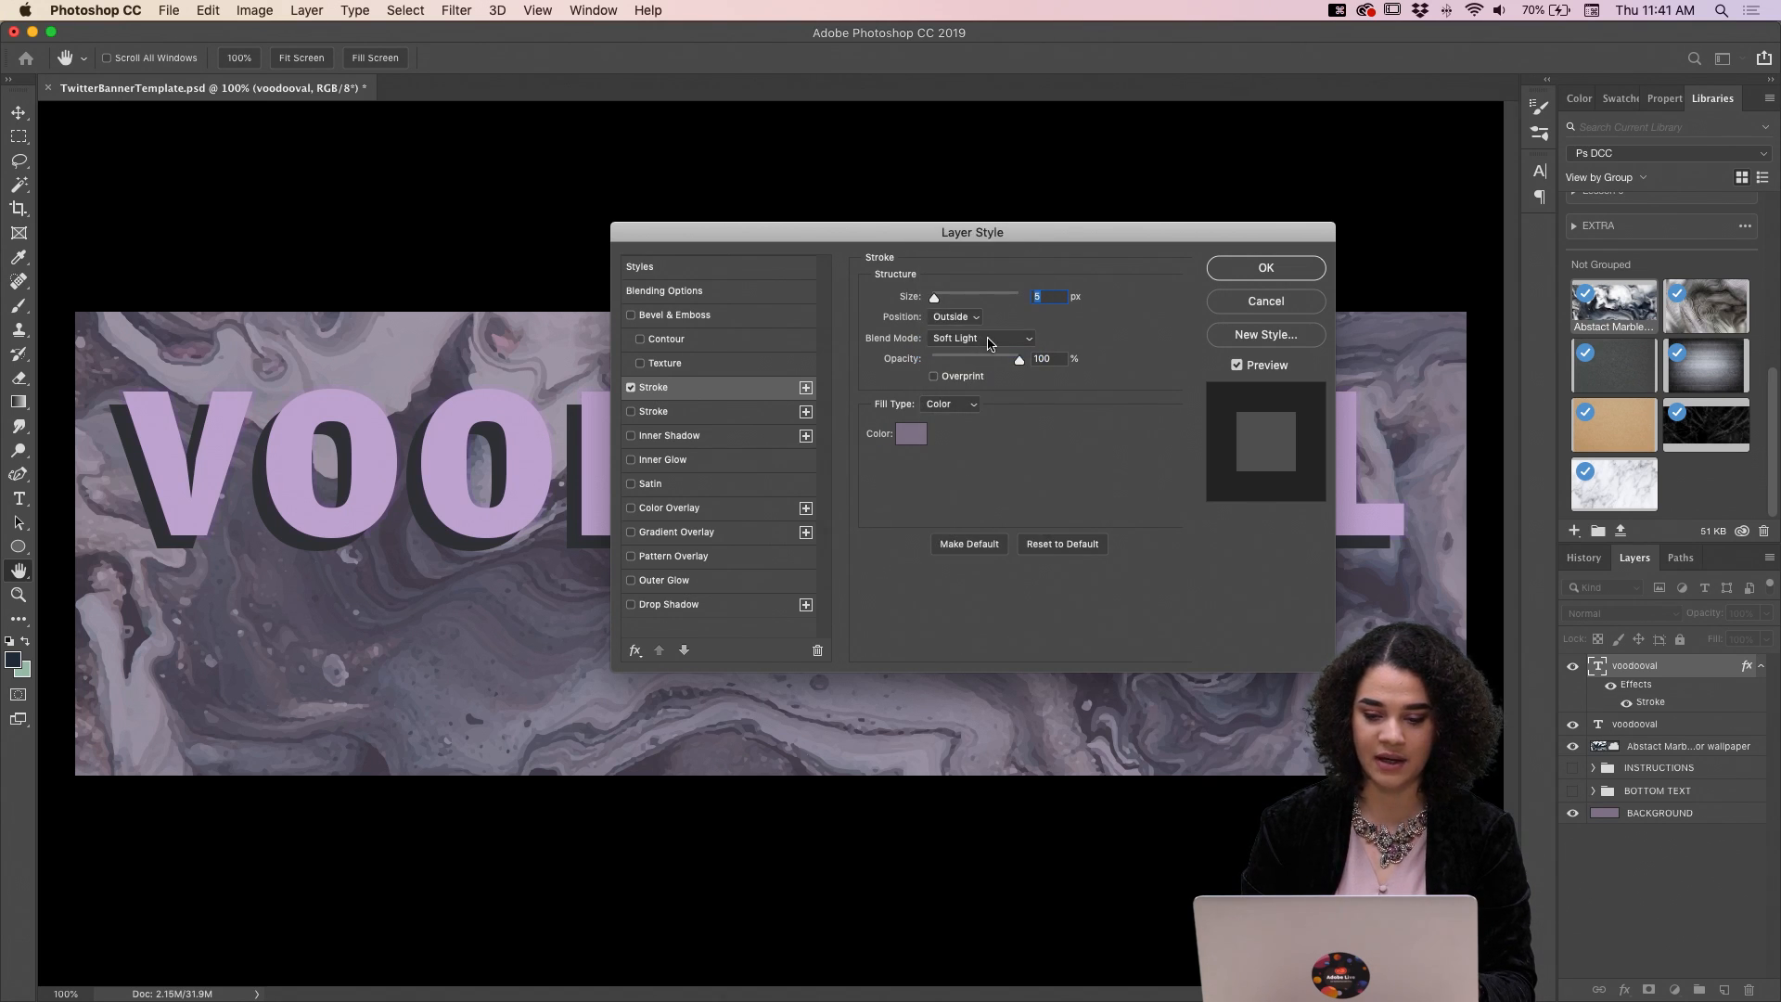
pyautogui.click(989, 344)
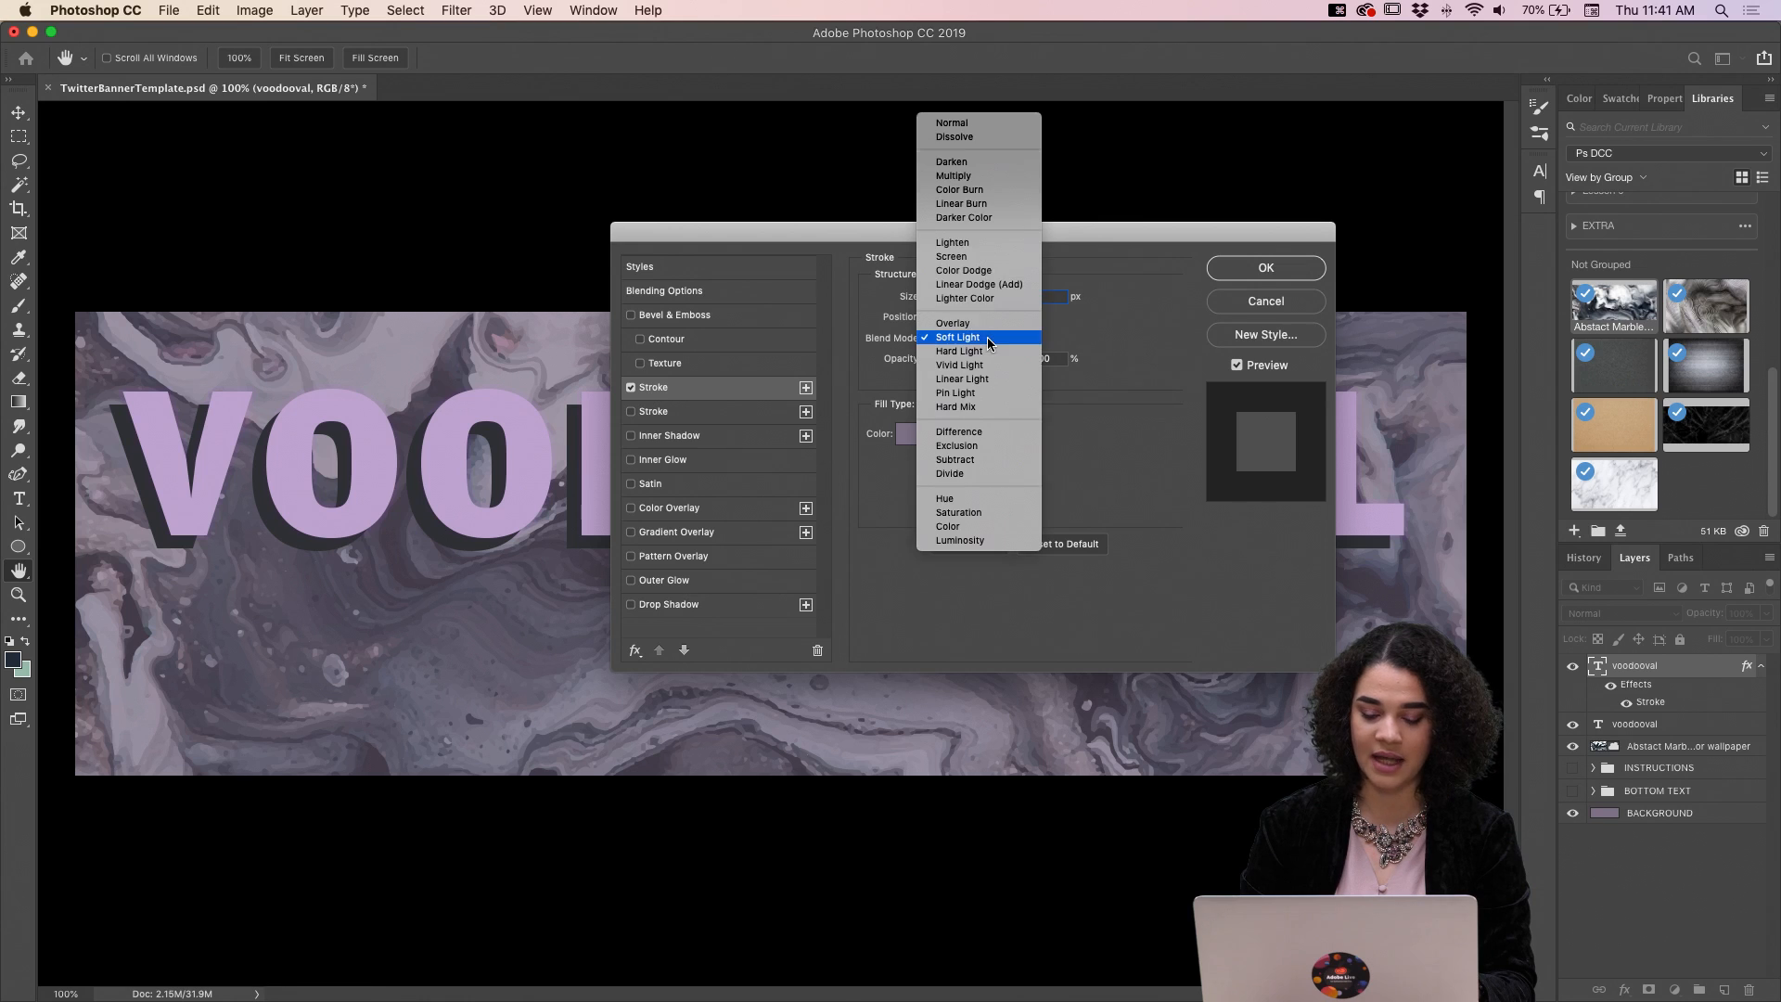
pyautogui.click(967, 250)
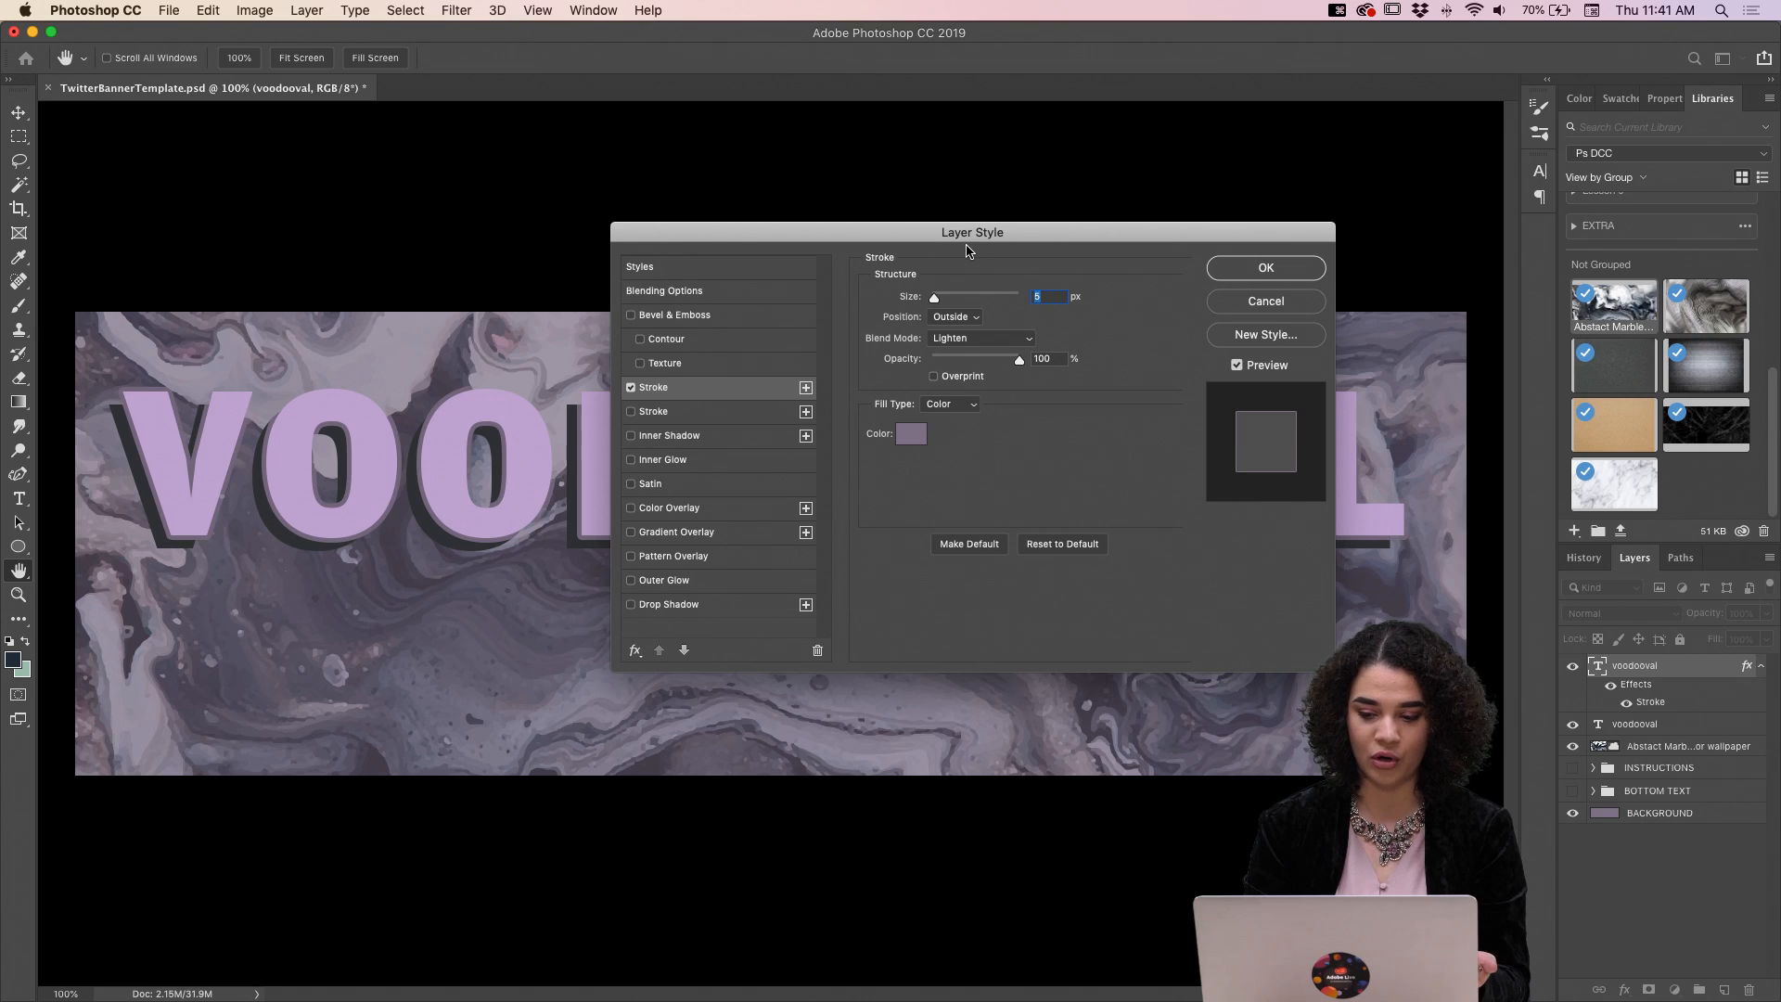
pyautogui.click(1271, 270)
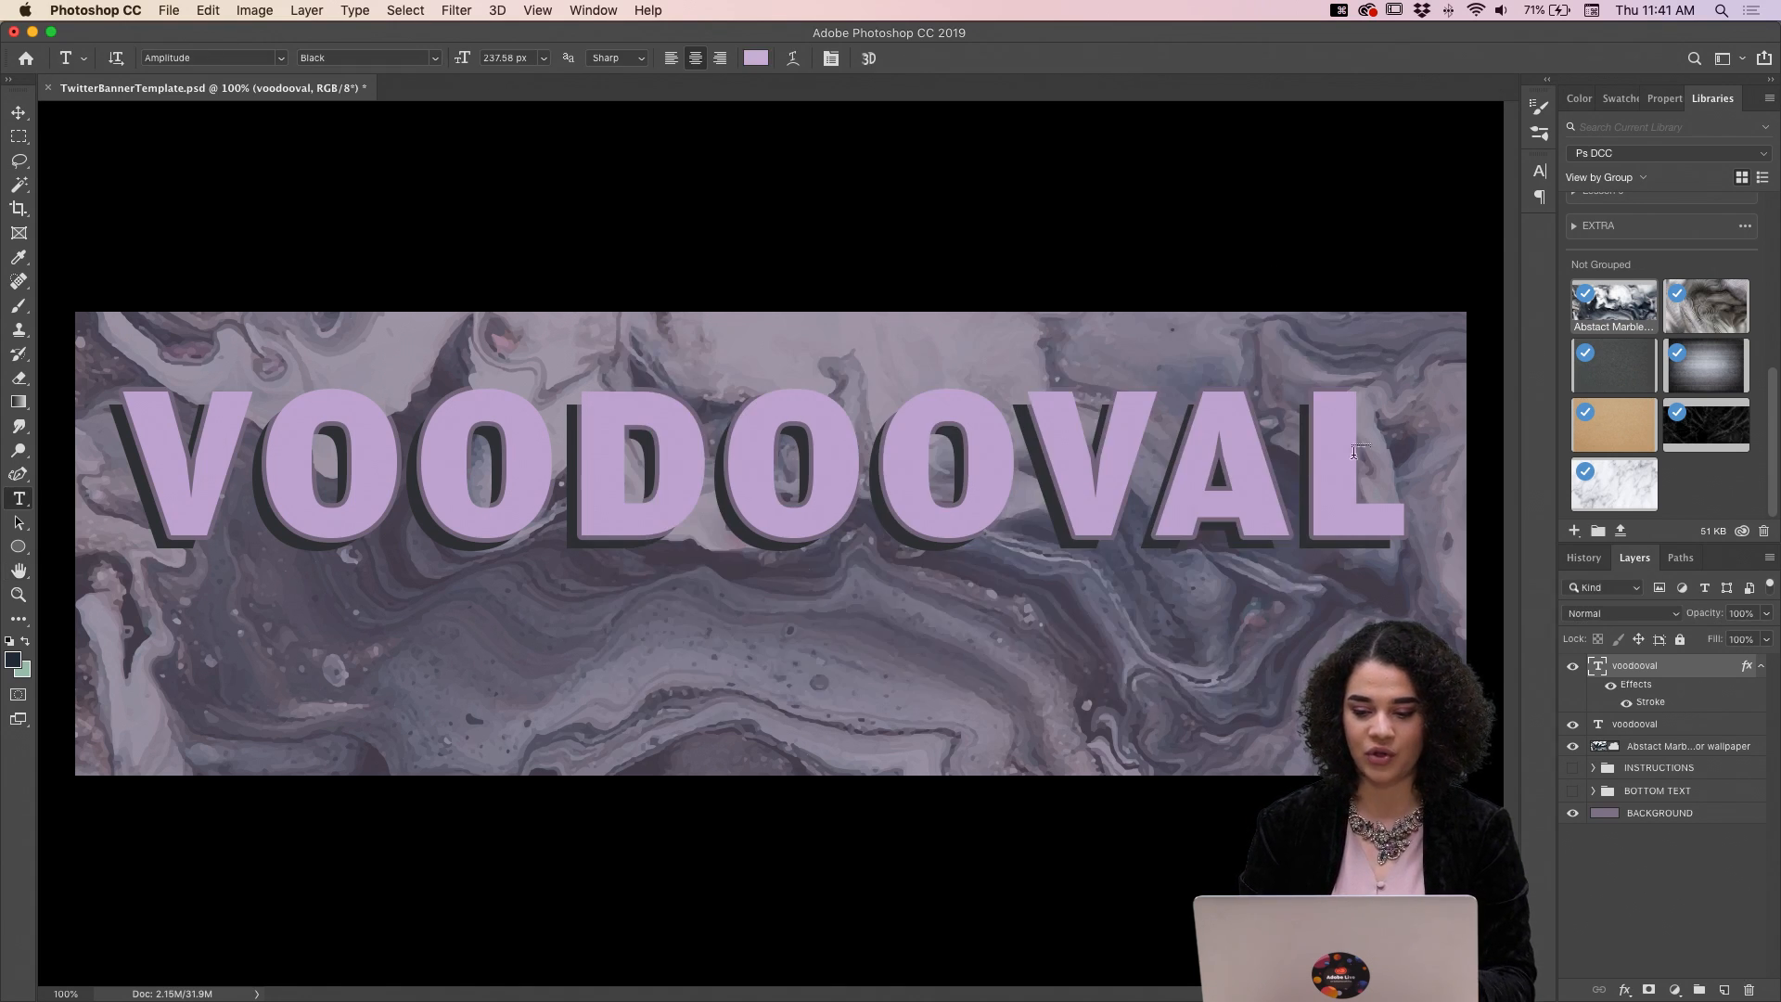
# Lower the opacity of the Abstract Marble texture layer to 16%.
pyautogui.click(1717, 747)
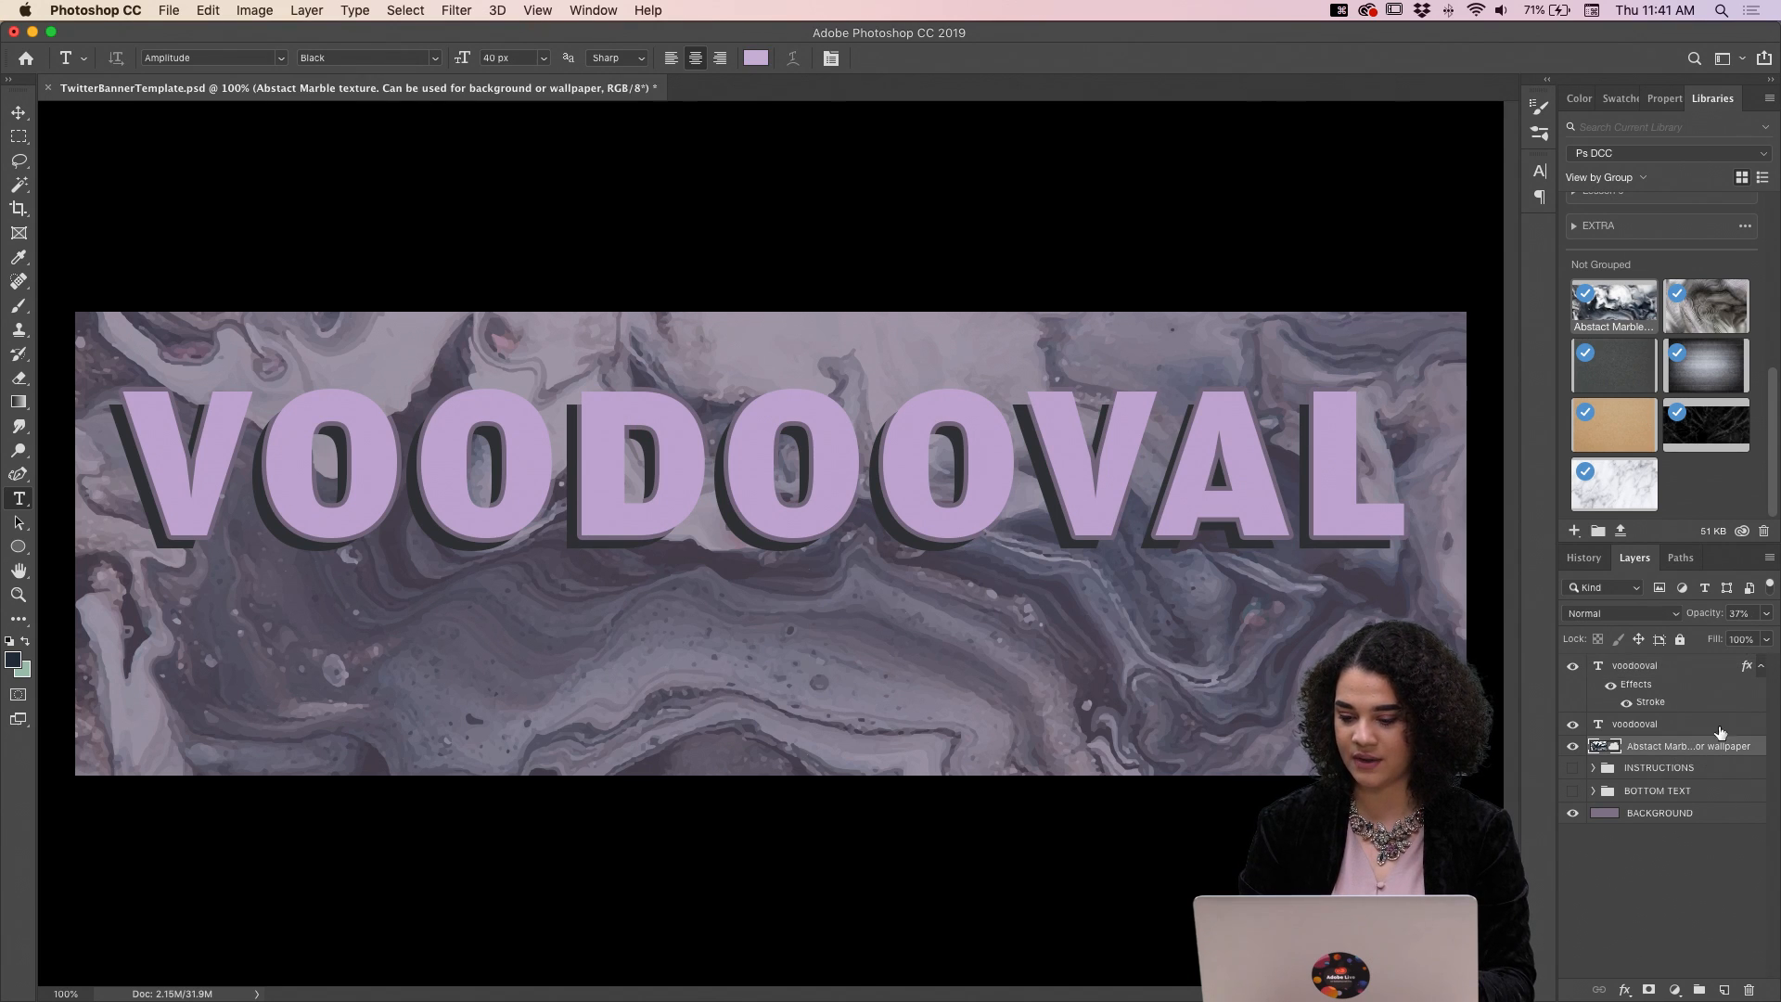
pyautogui.click(1767, 614)
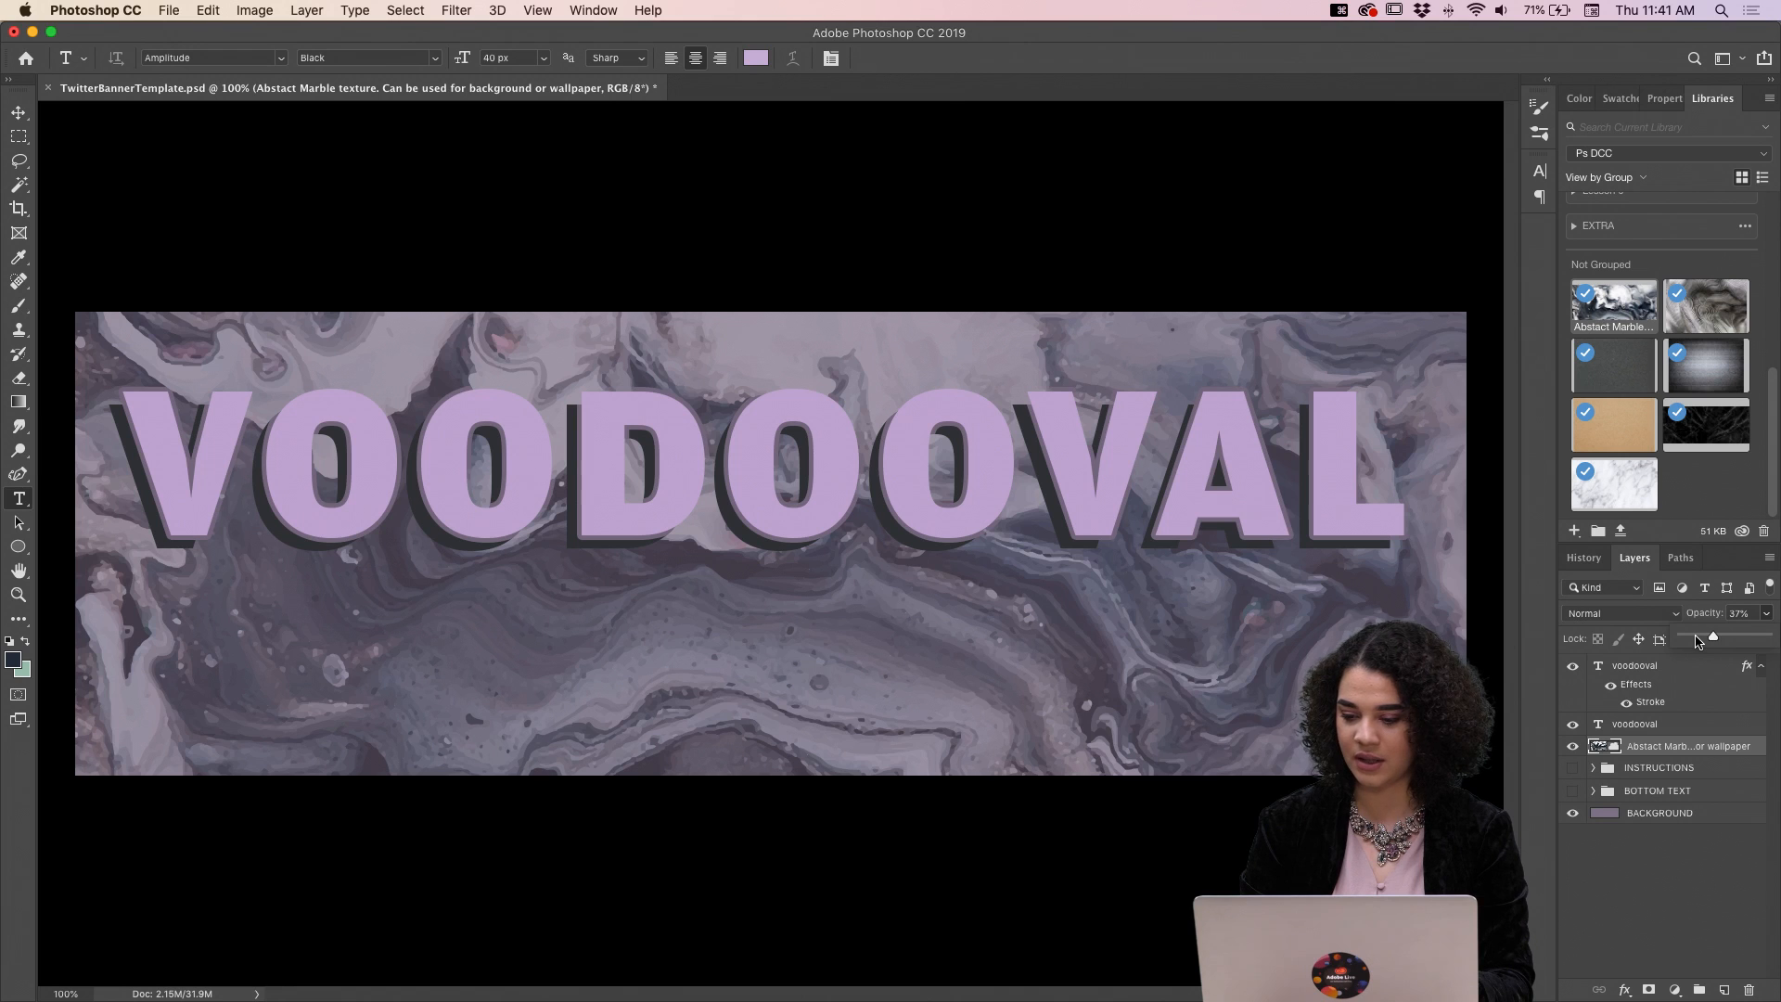
pyautogui.click(1696, 638)
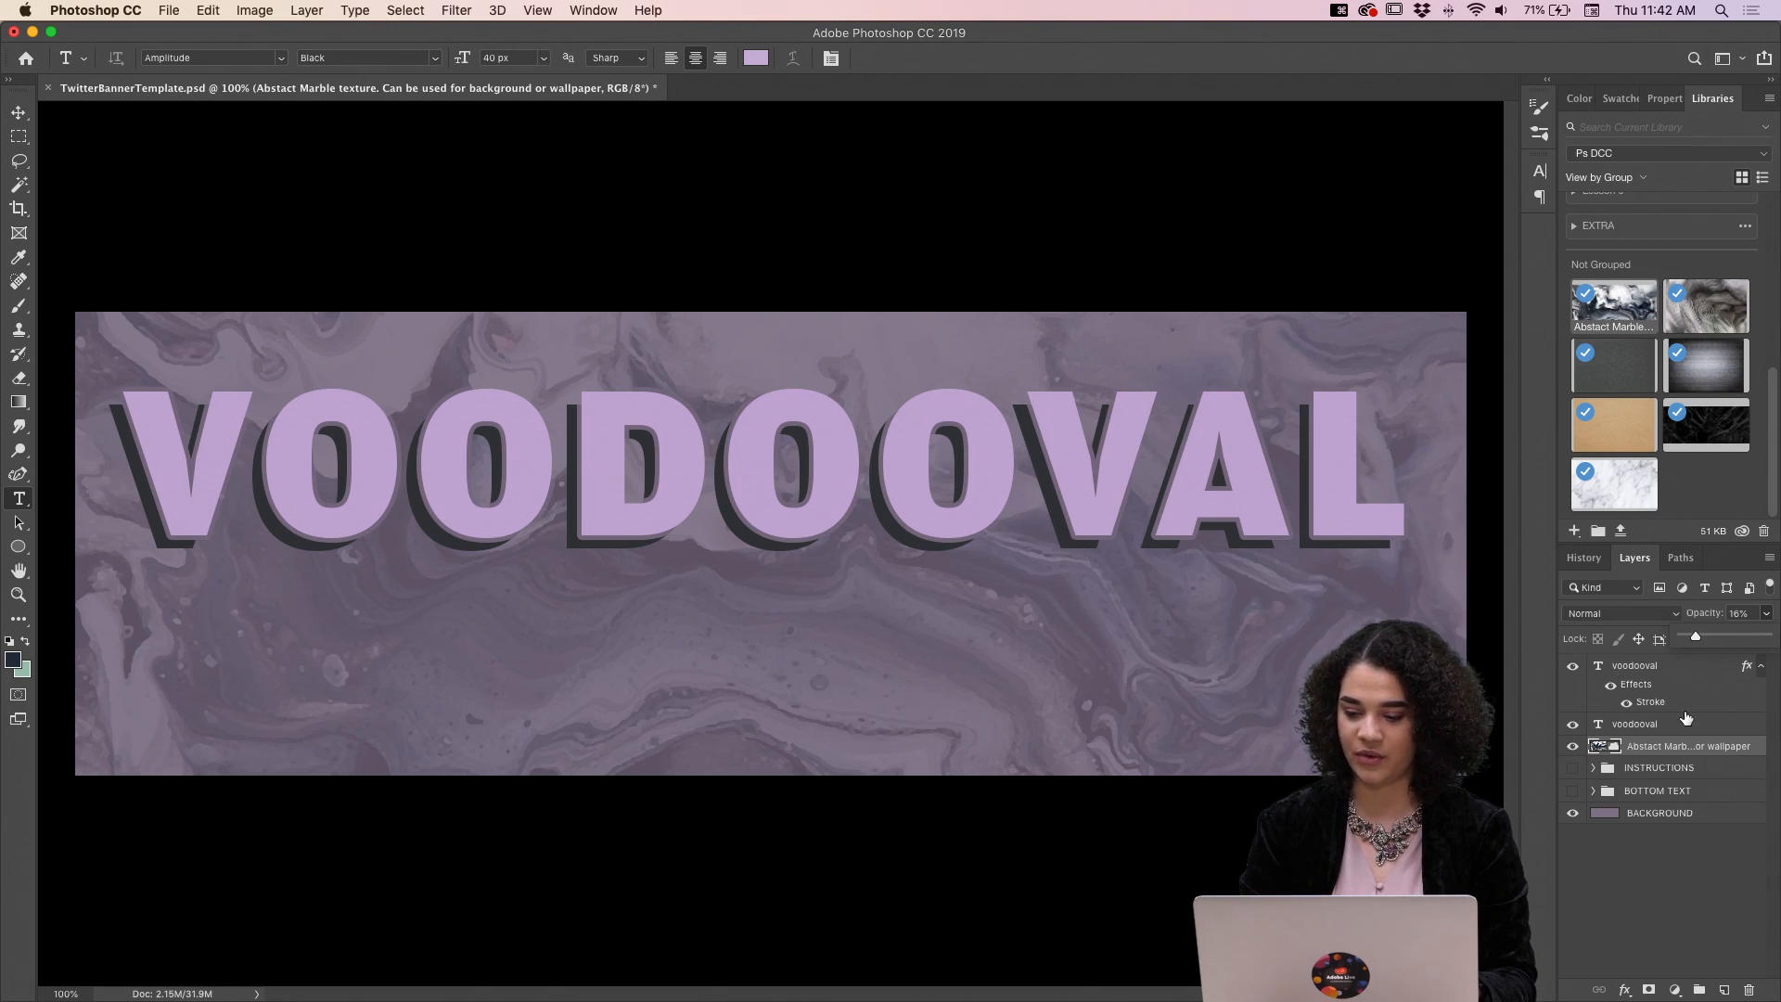
pyautogui.click(1697, 667)
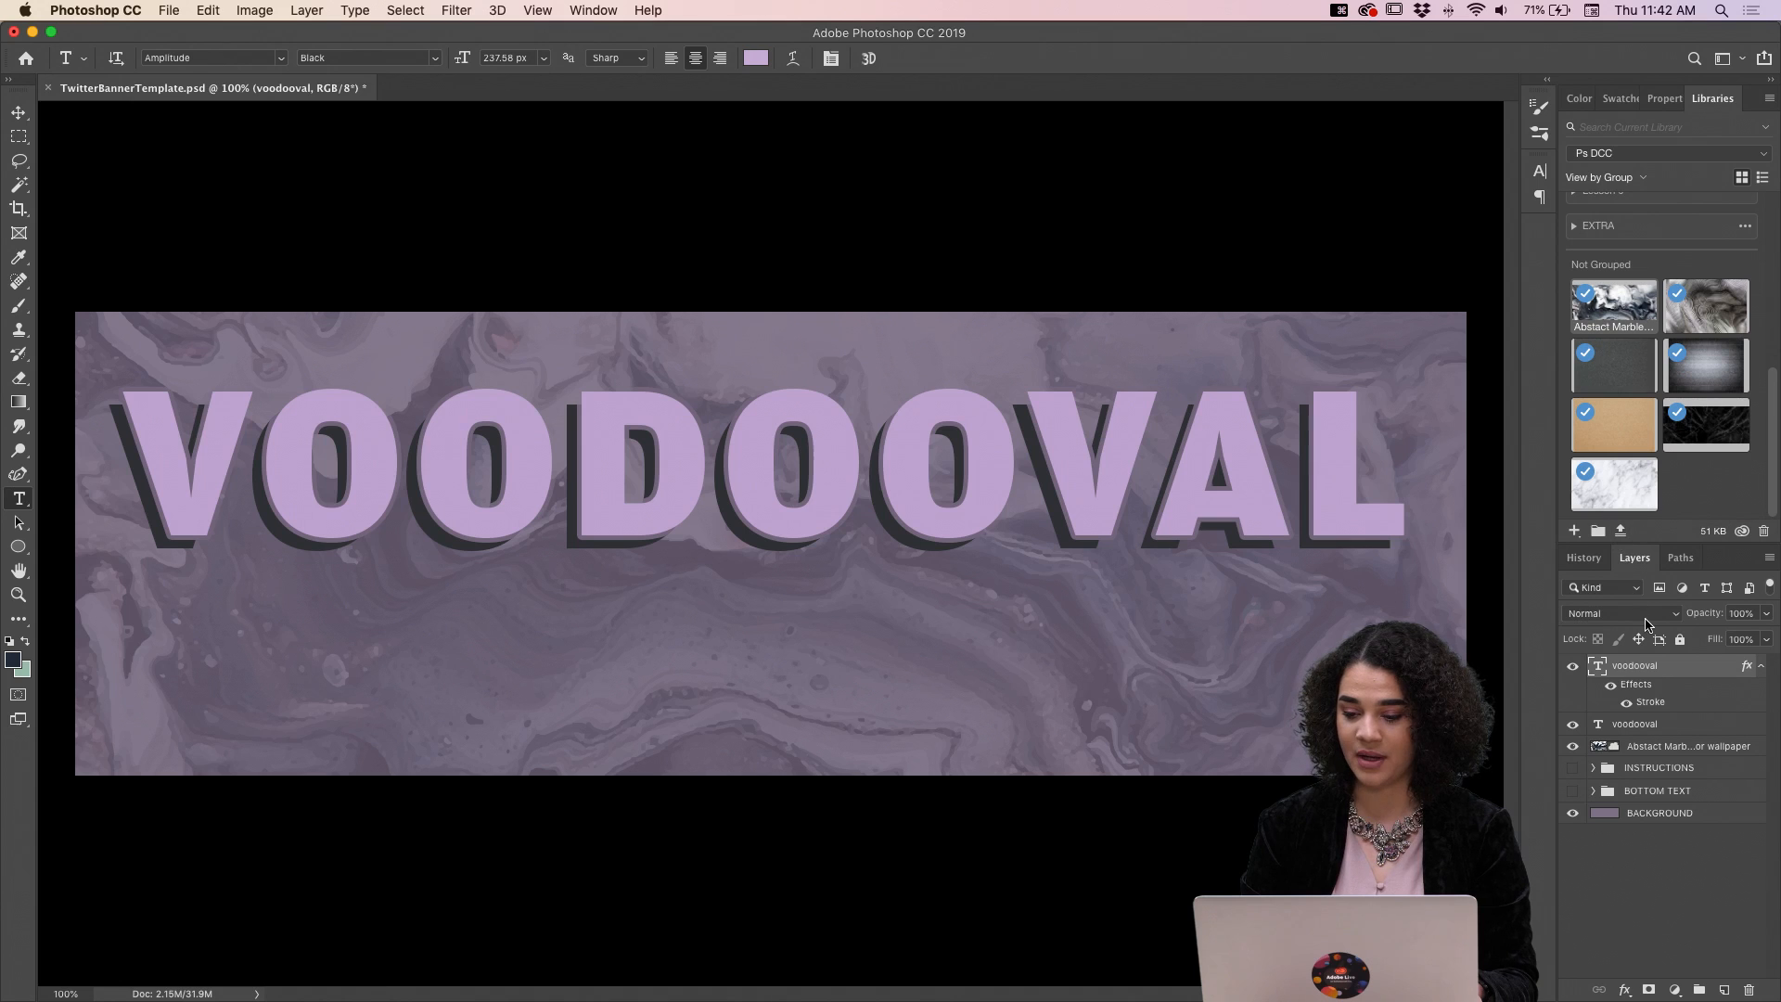
# Create a new layer named "gradient" directly above the marble texture layer.
pyautogui.click(1684, 753)
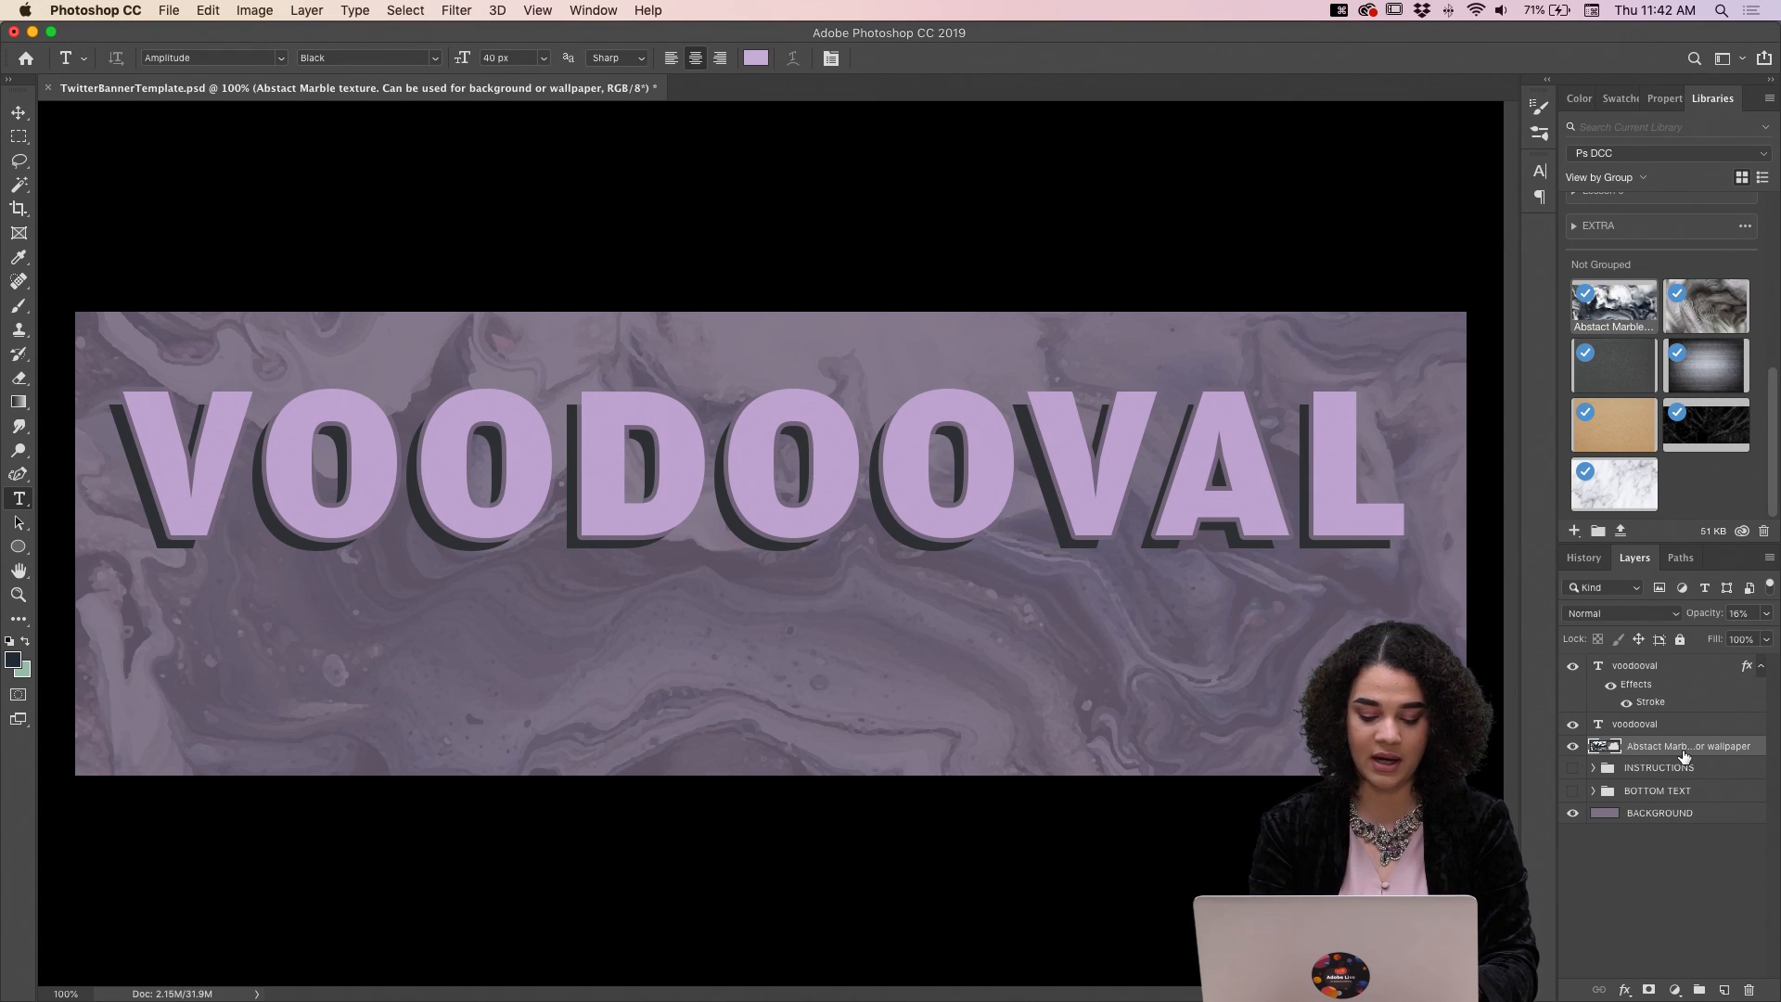
pyautogui.press('shift+super+n')
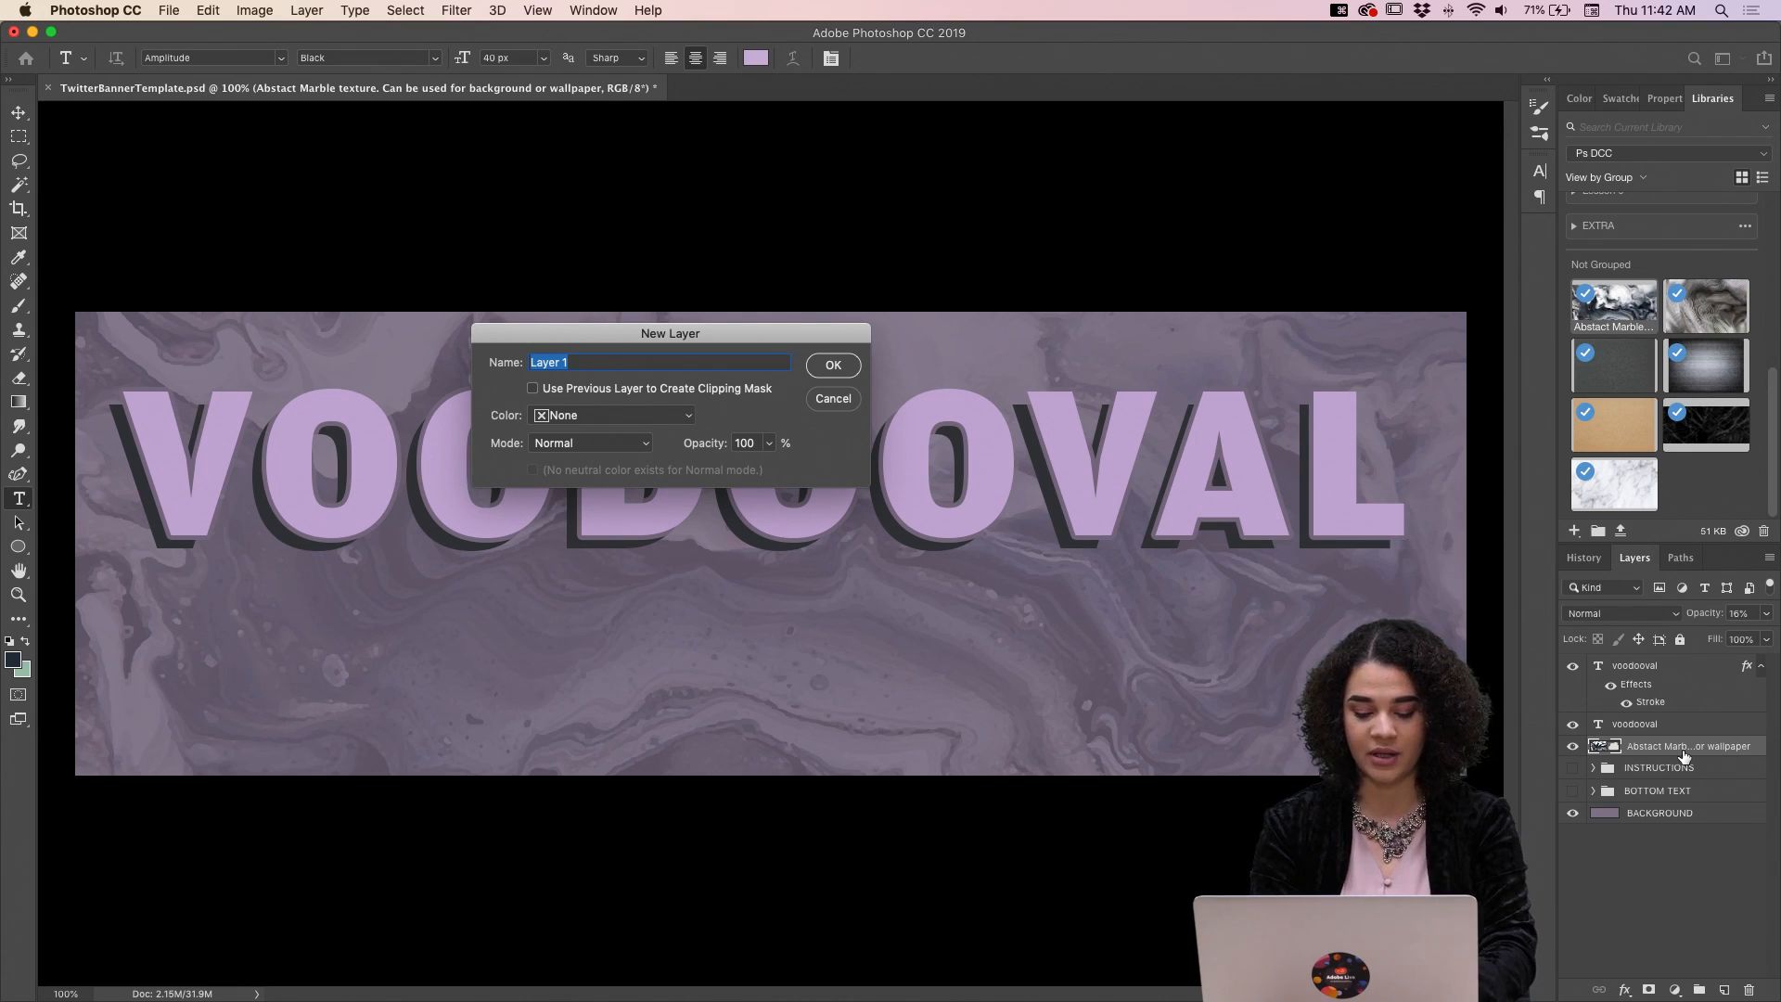
pyautogui.write('gr')
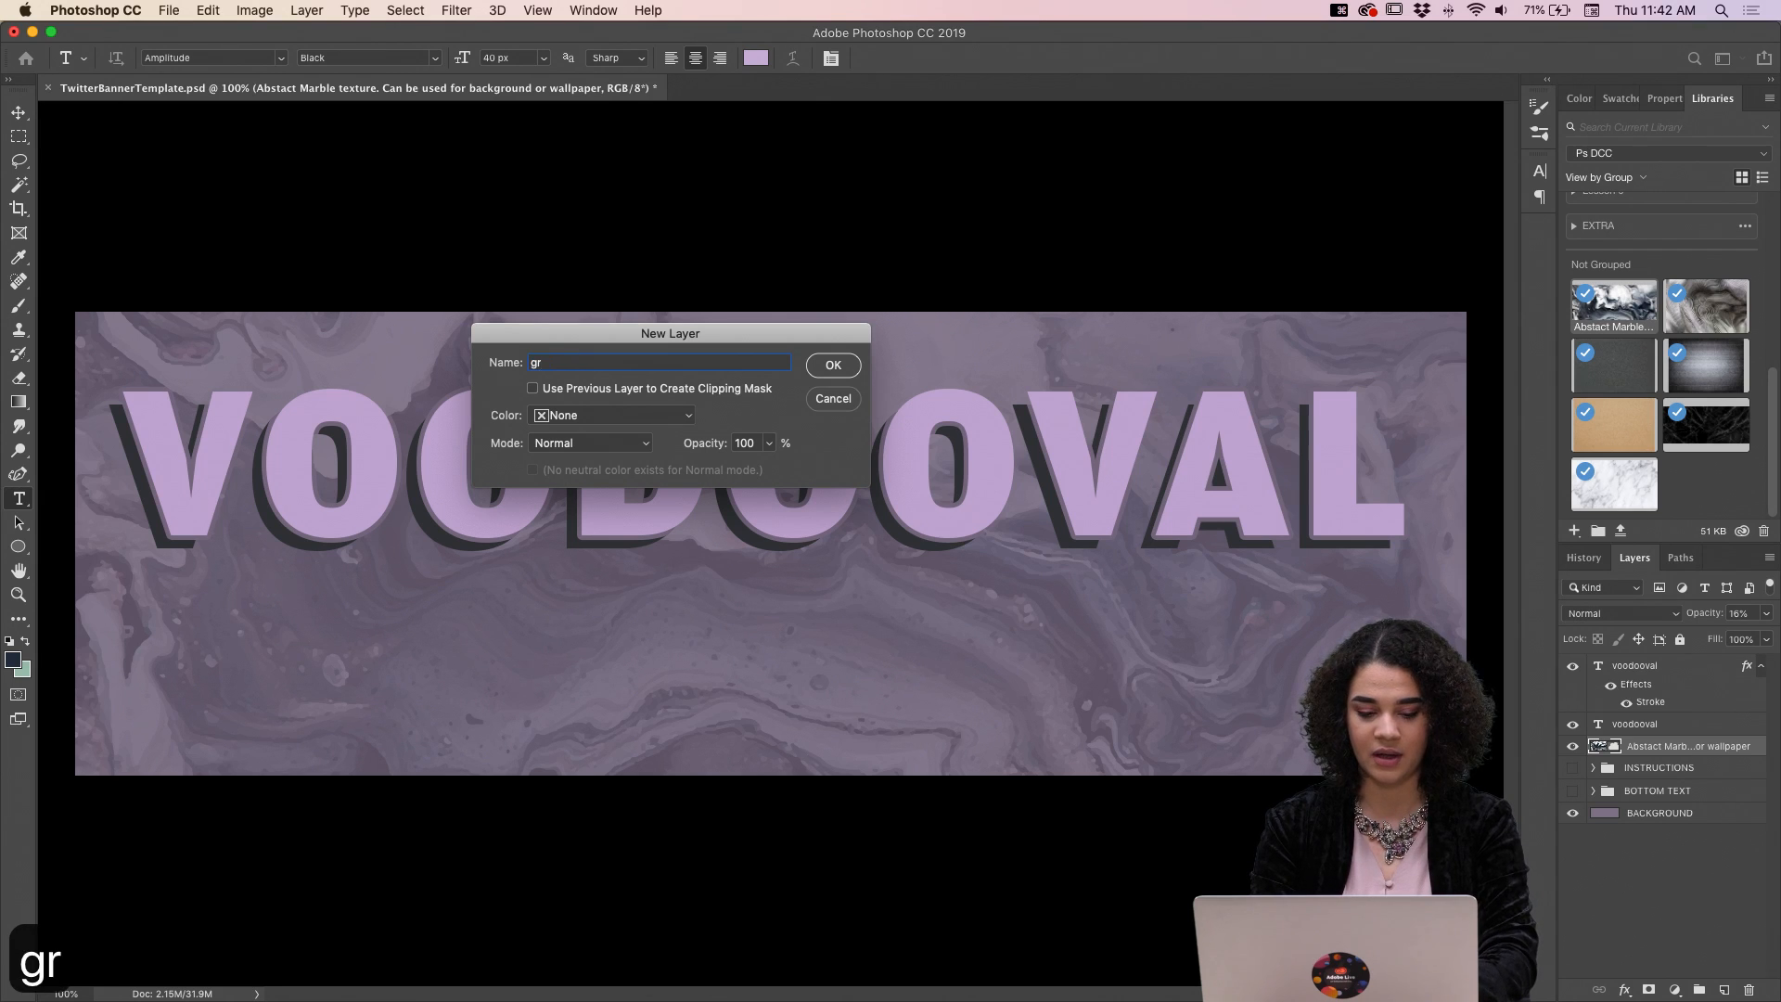
pyautogui.write('ADIENT')
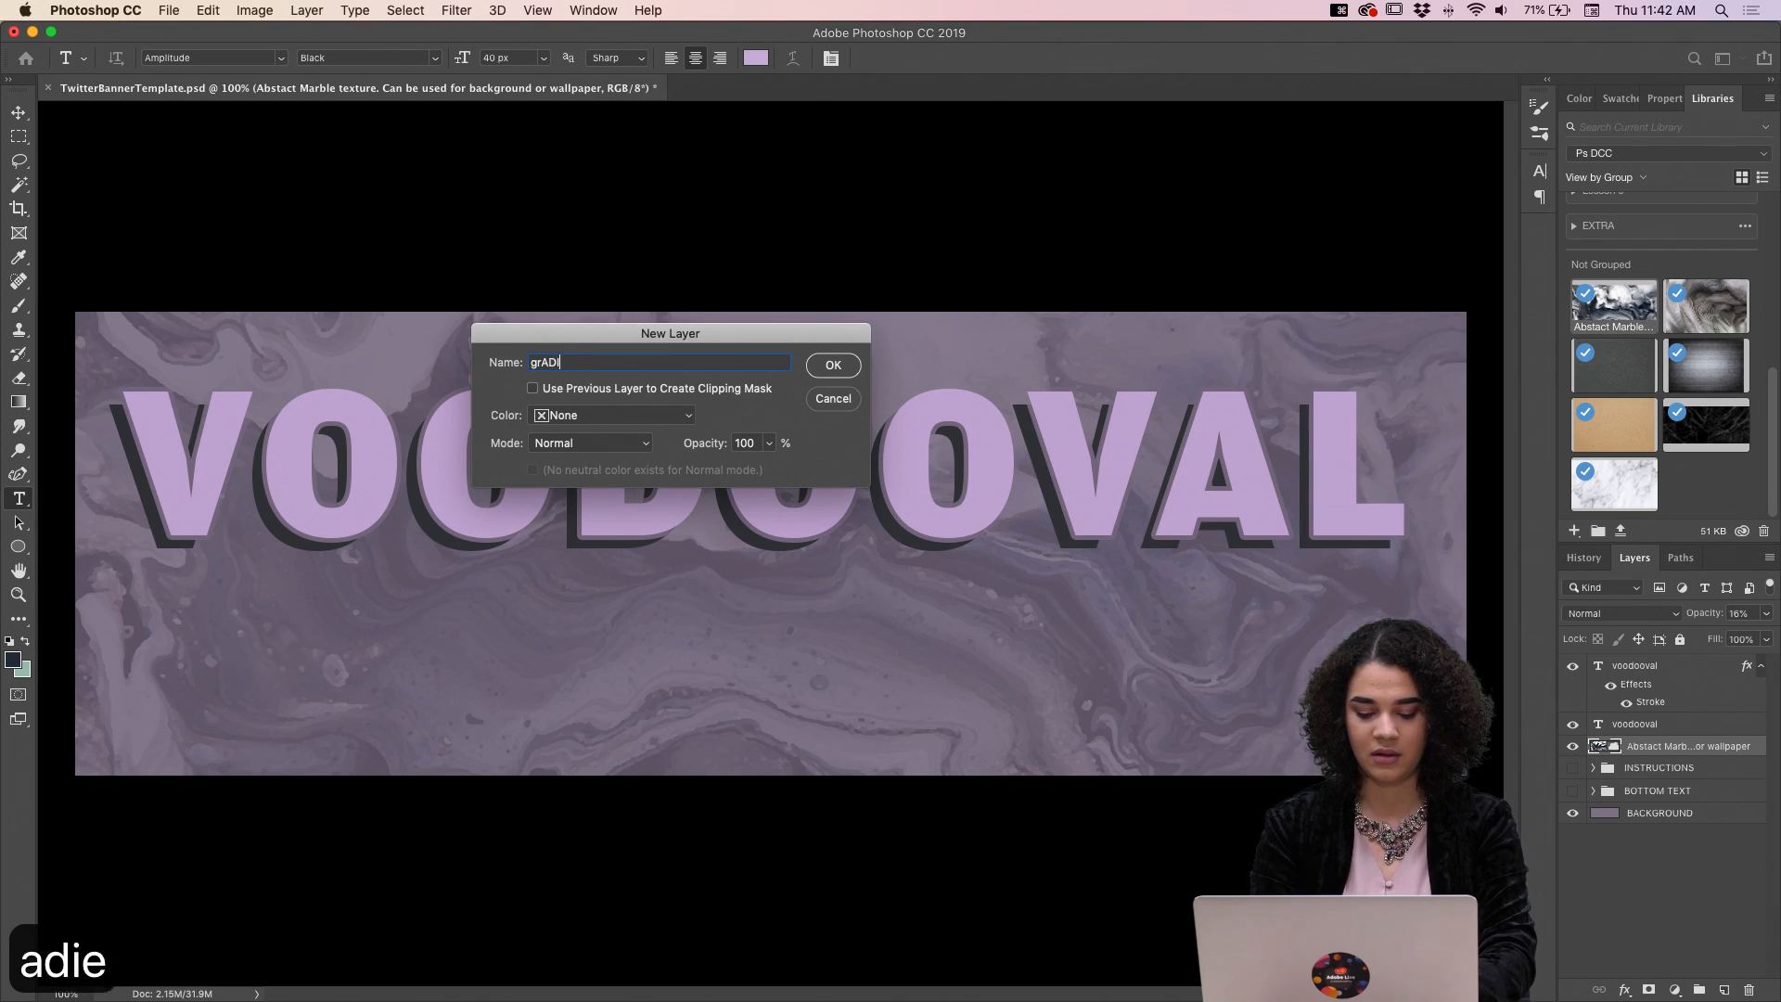
pyautogui.press('BackSpace')
pyautogui.press('BackSpace')
pyautogui.press('BackSpace')
pyautogui.press('BackSpace')
pyautogui.press('BackSpace')
pyautogui.press('BackSpace')
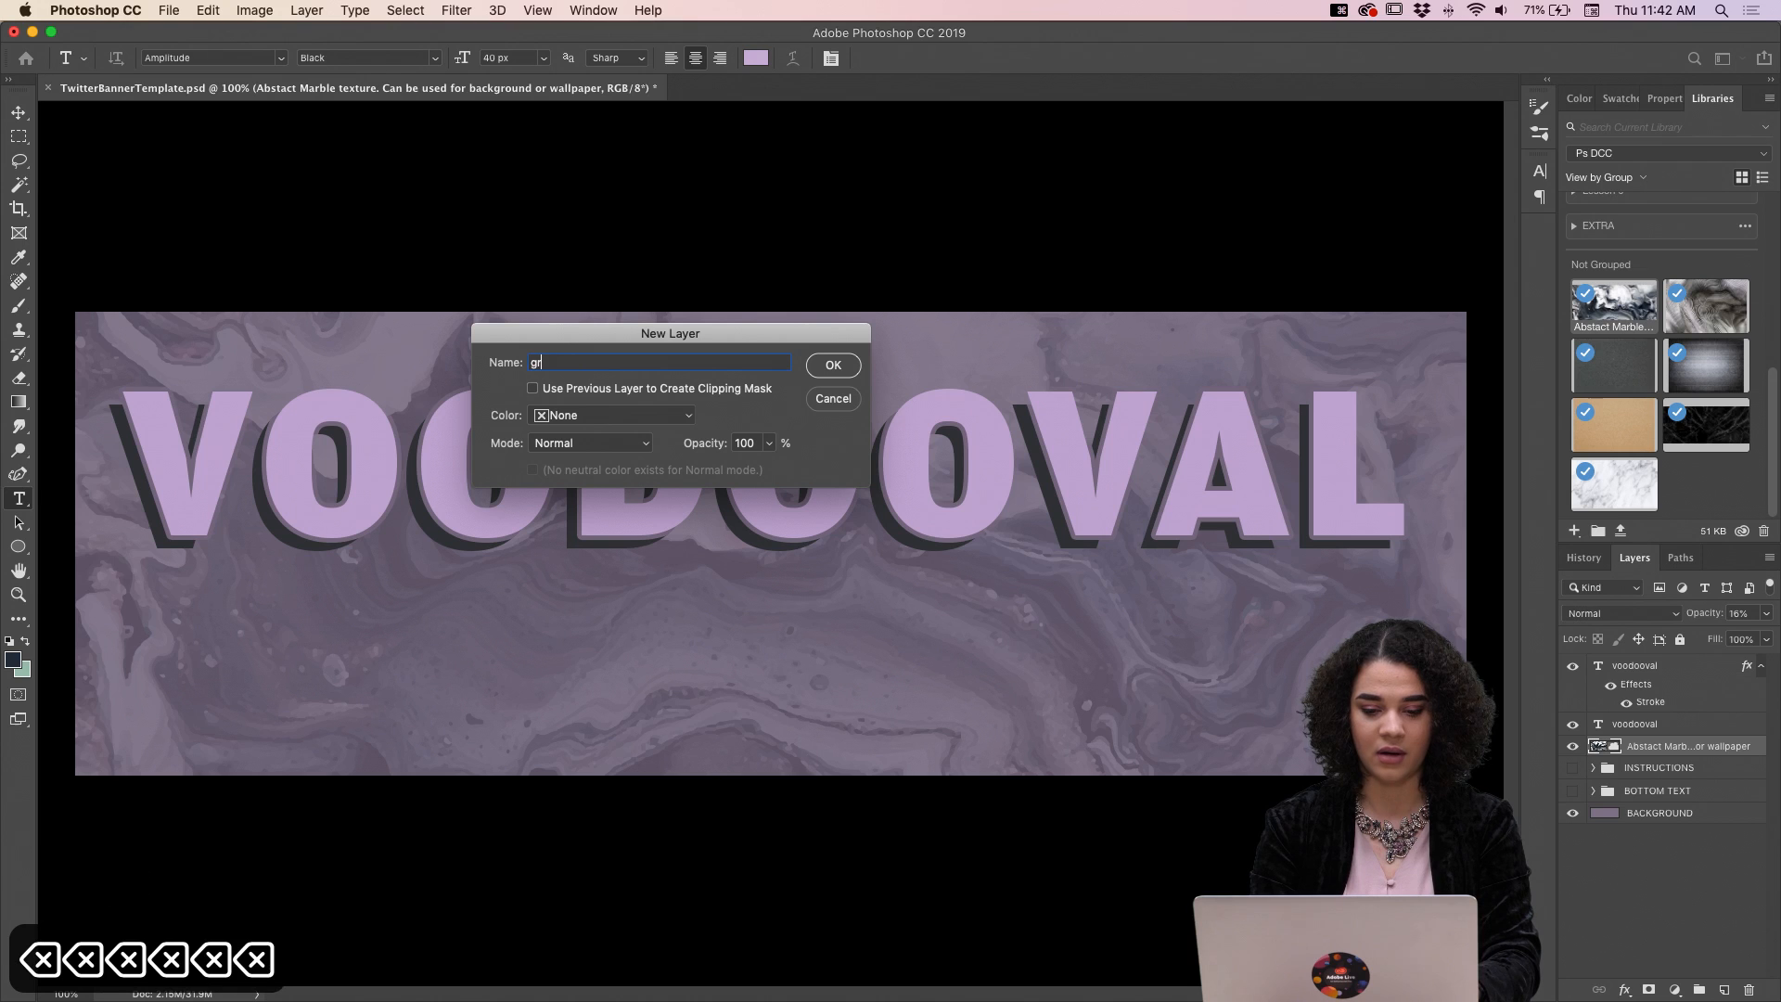
pyautogui.write('adient')
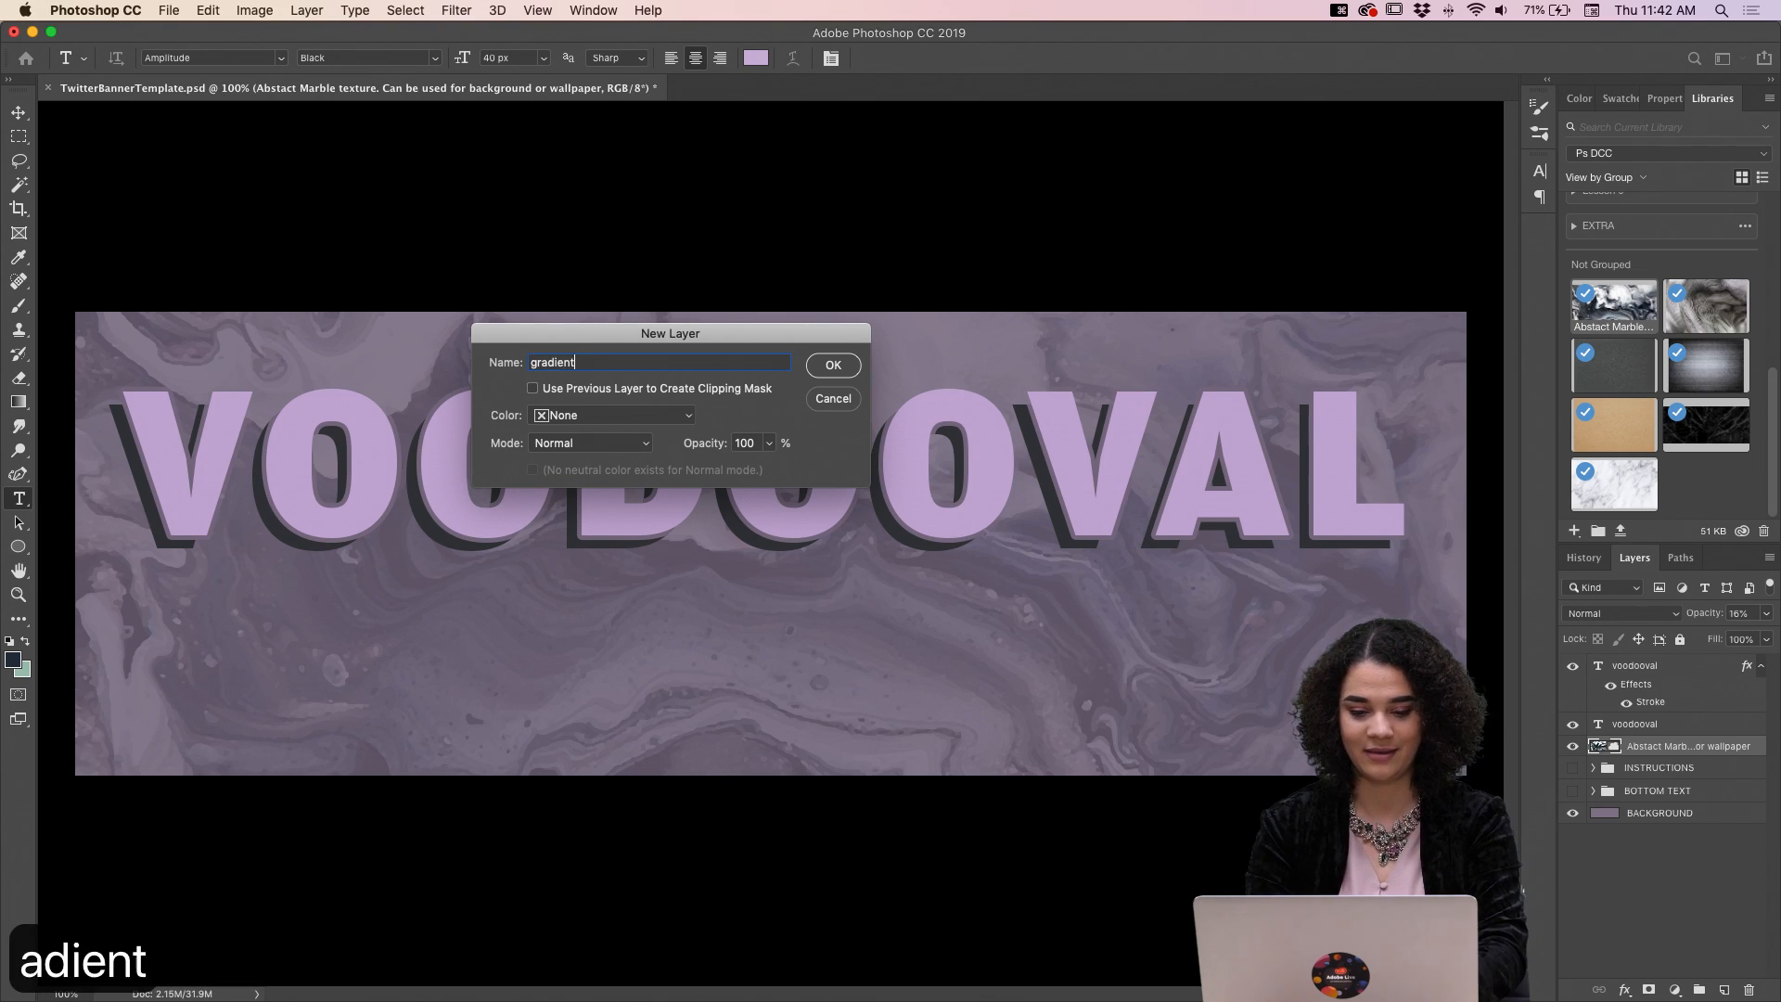
pyautogui.press('Return')
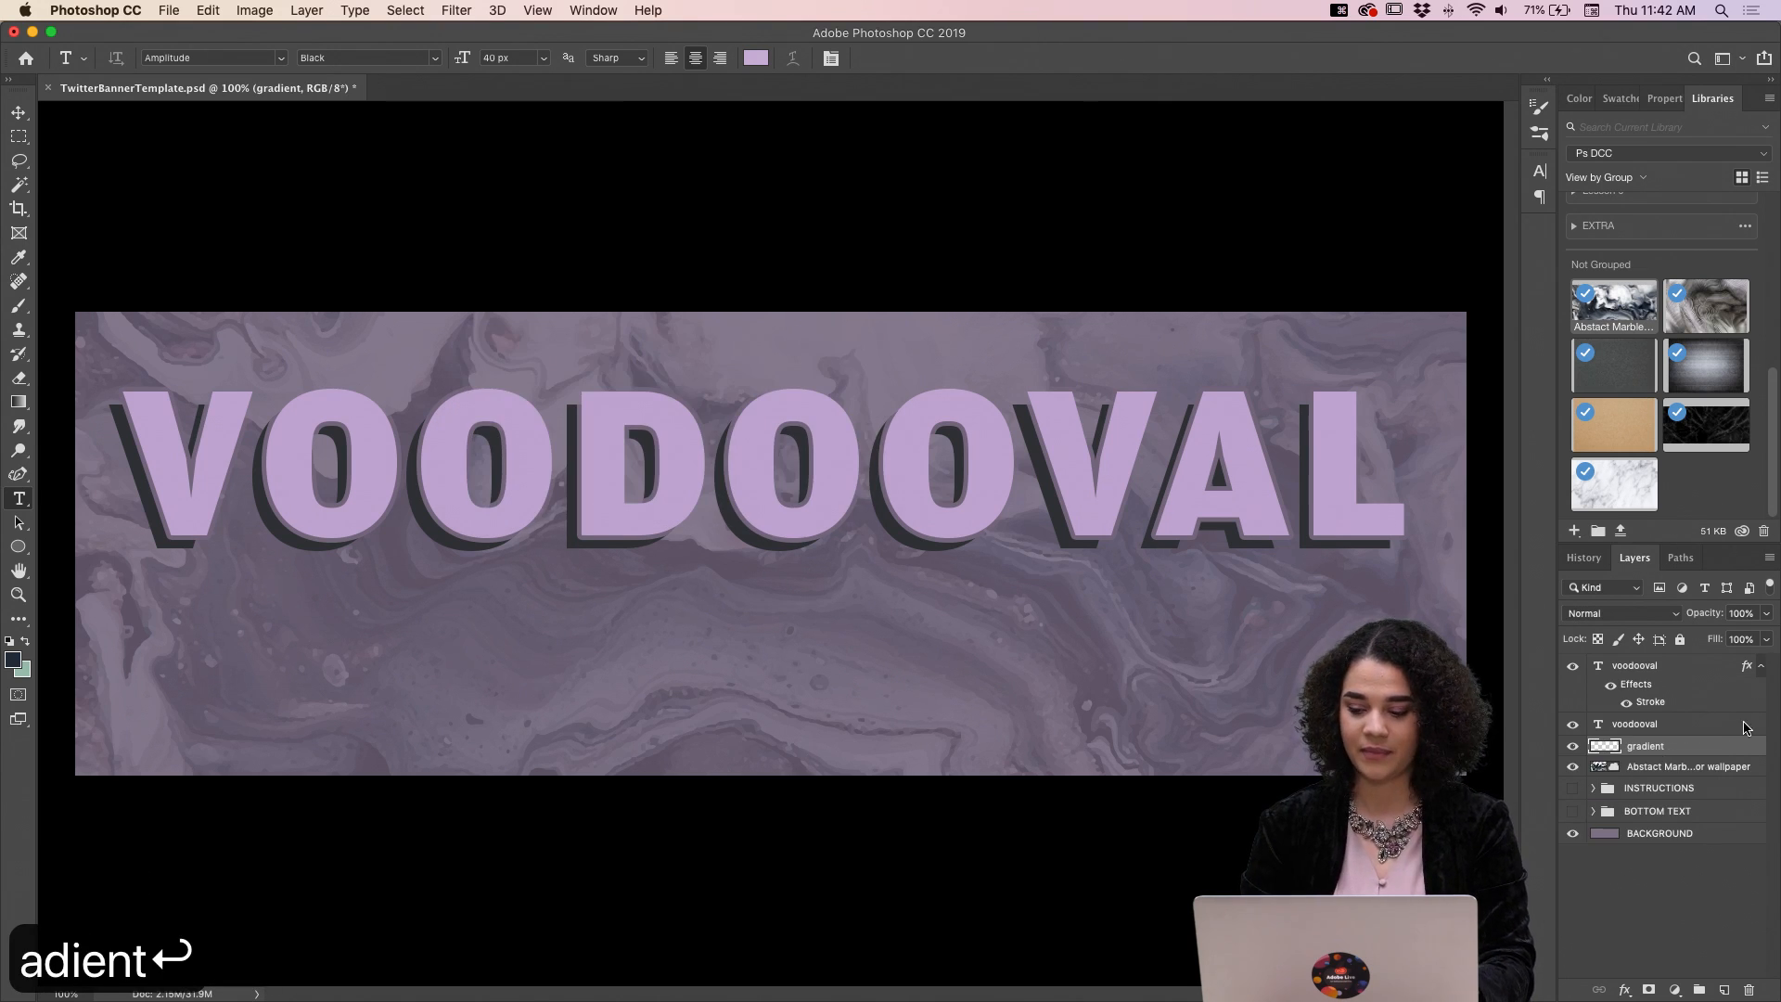
# Sample the lilac of the voodooval letters as the foreground color and lighten it to #e5cef3.
pyautogui.click(16, 665)
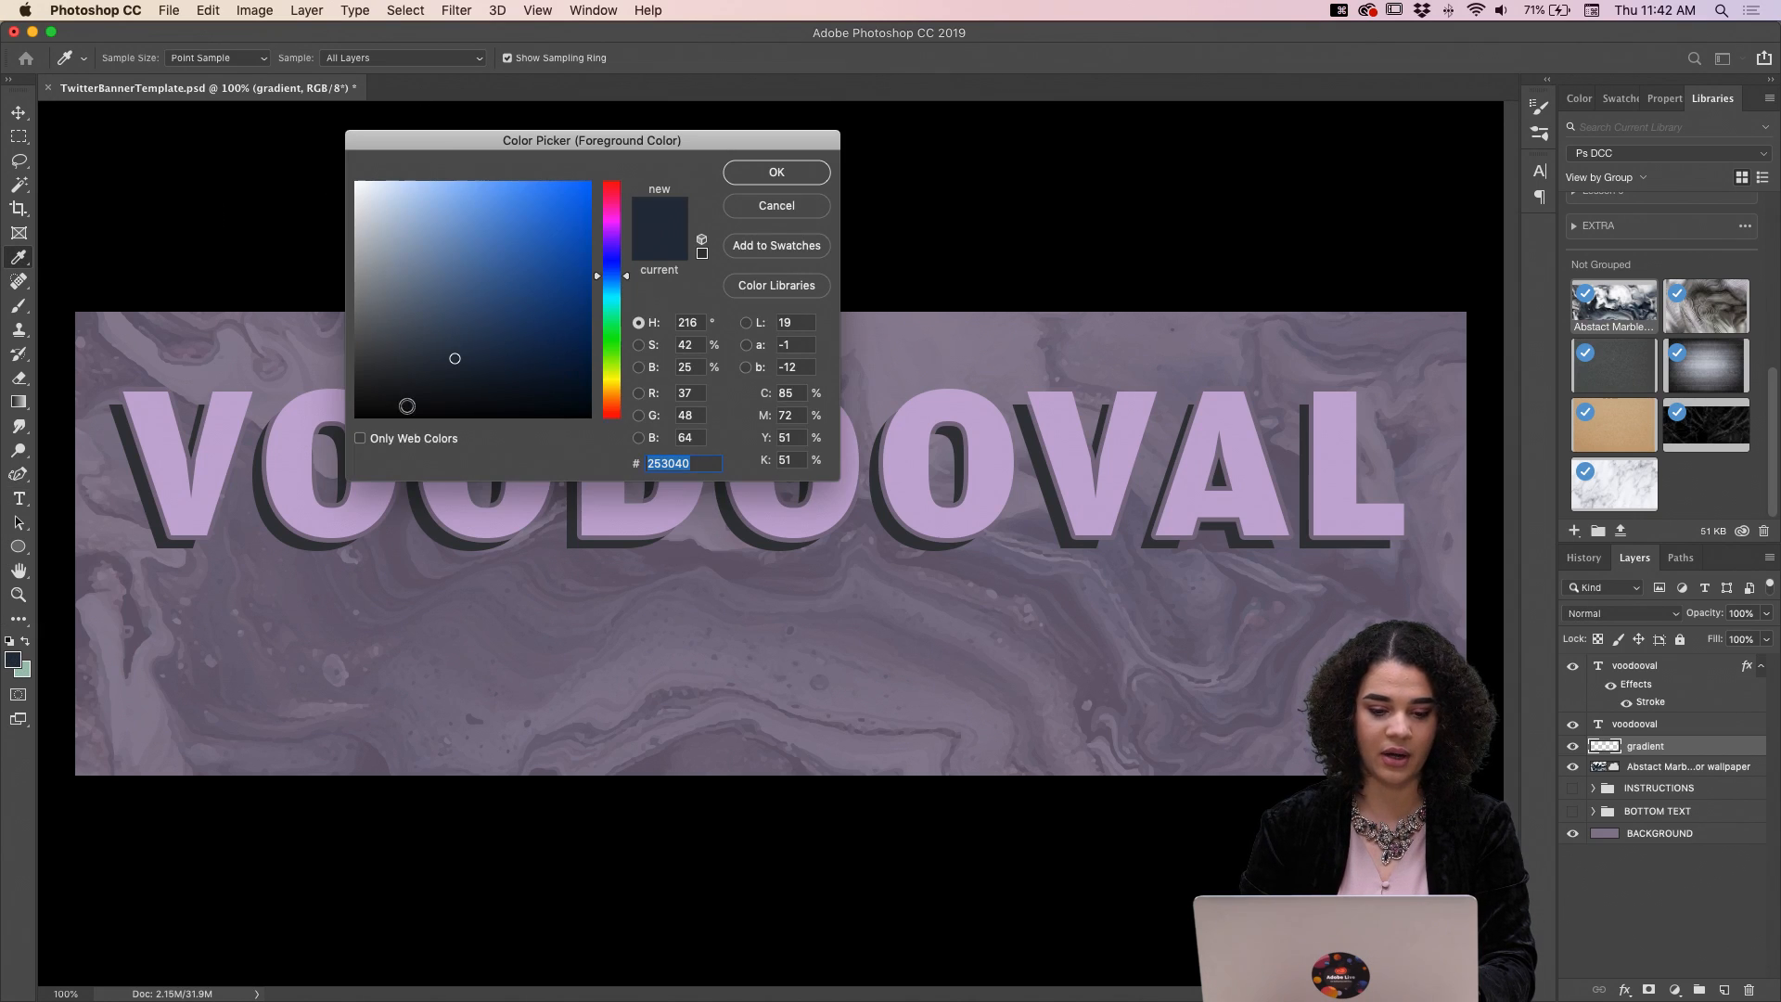
pyautogui.click(294, 427)
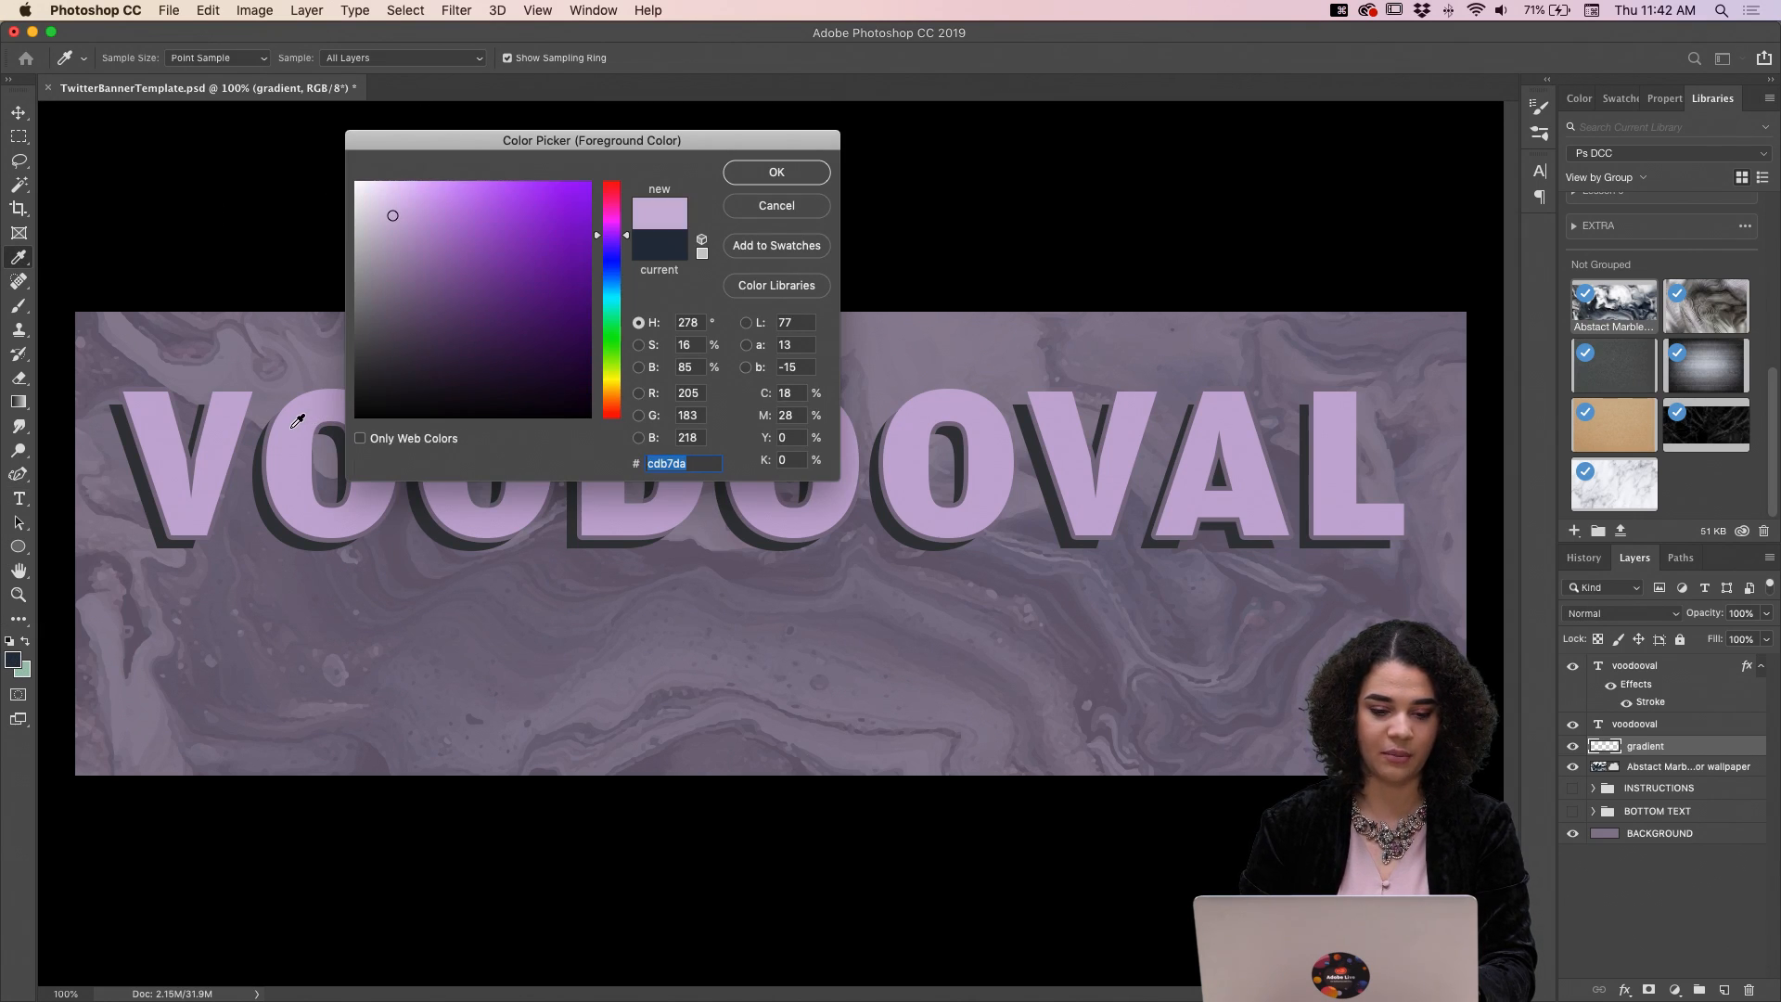
pyautogui.click(391, 192)
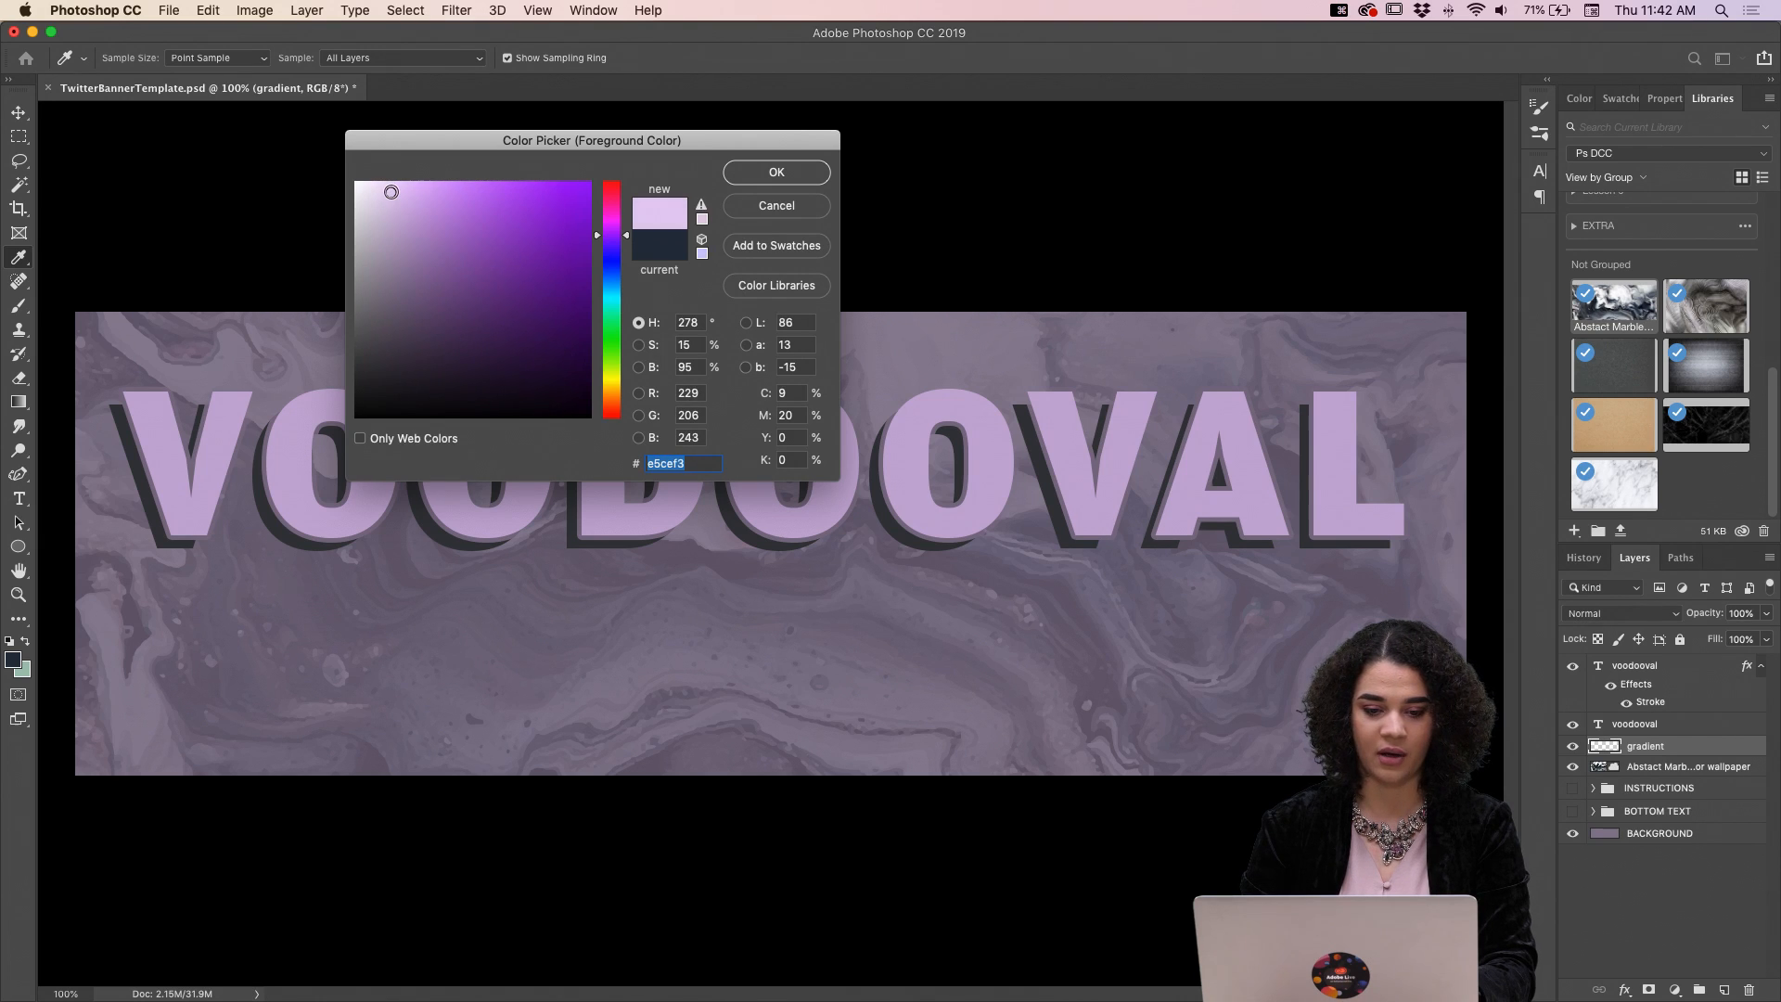
pyautogui.click(770, 175)
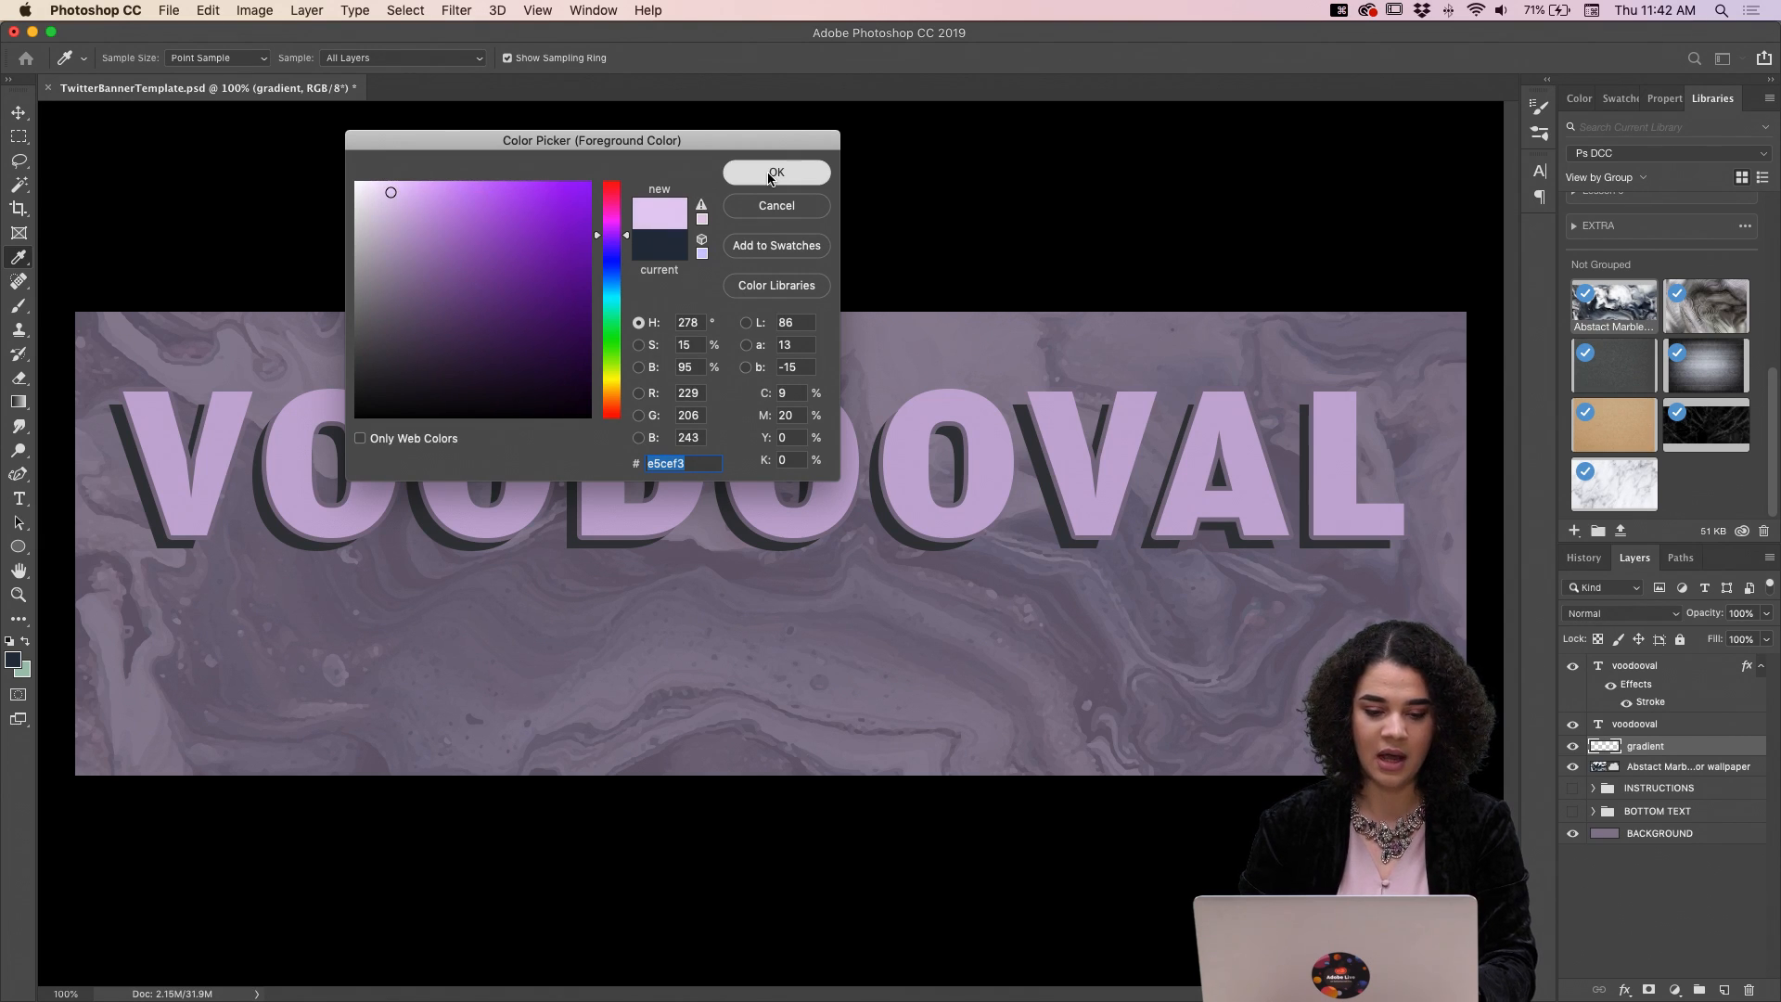
pyautogui.press('t')
pyautogui.click(768, 171)
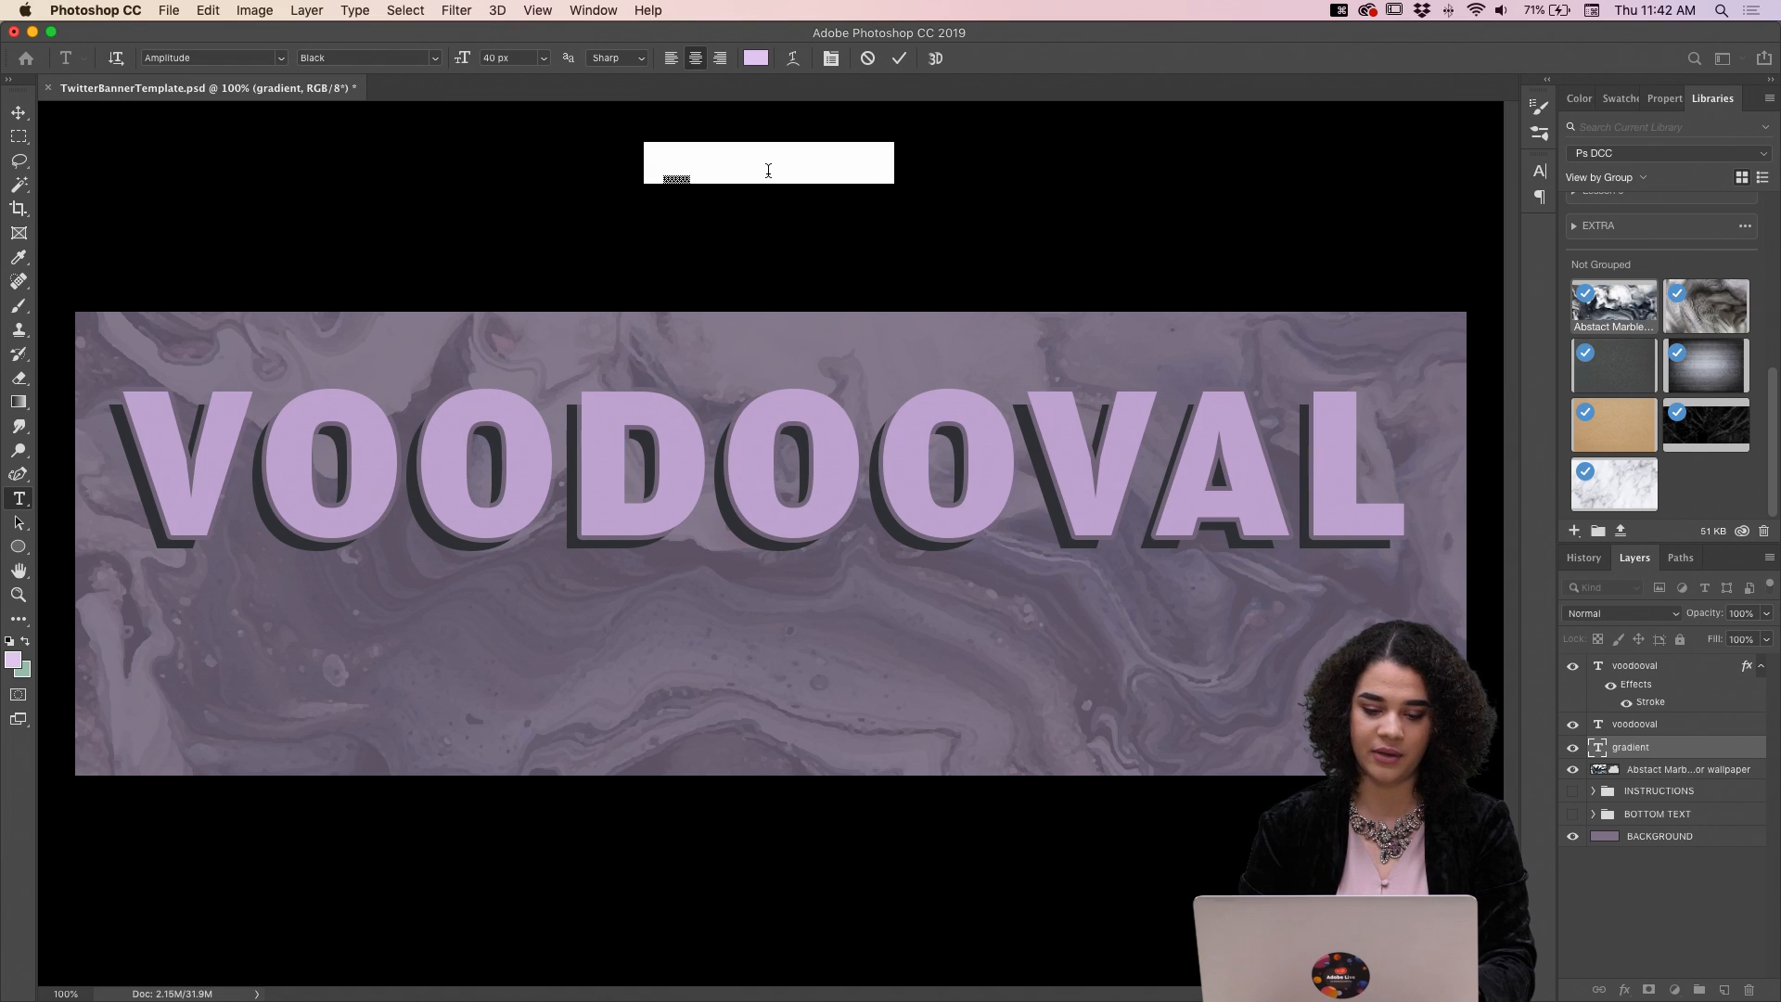
pyautogui.press('Escape')
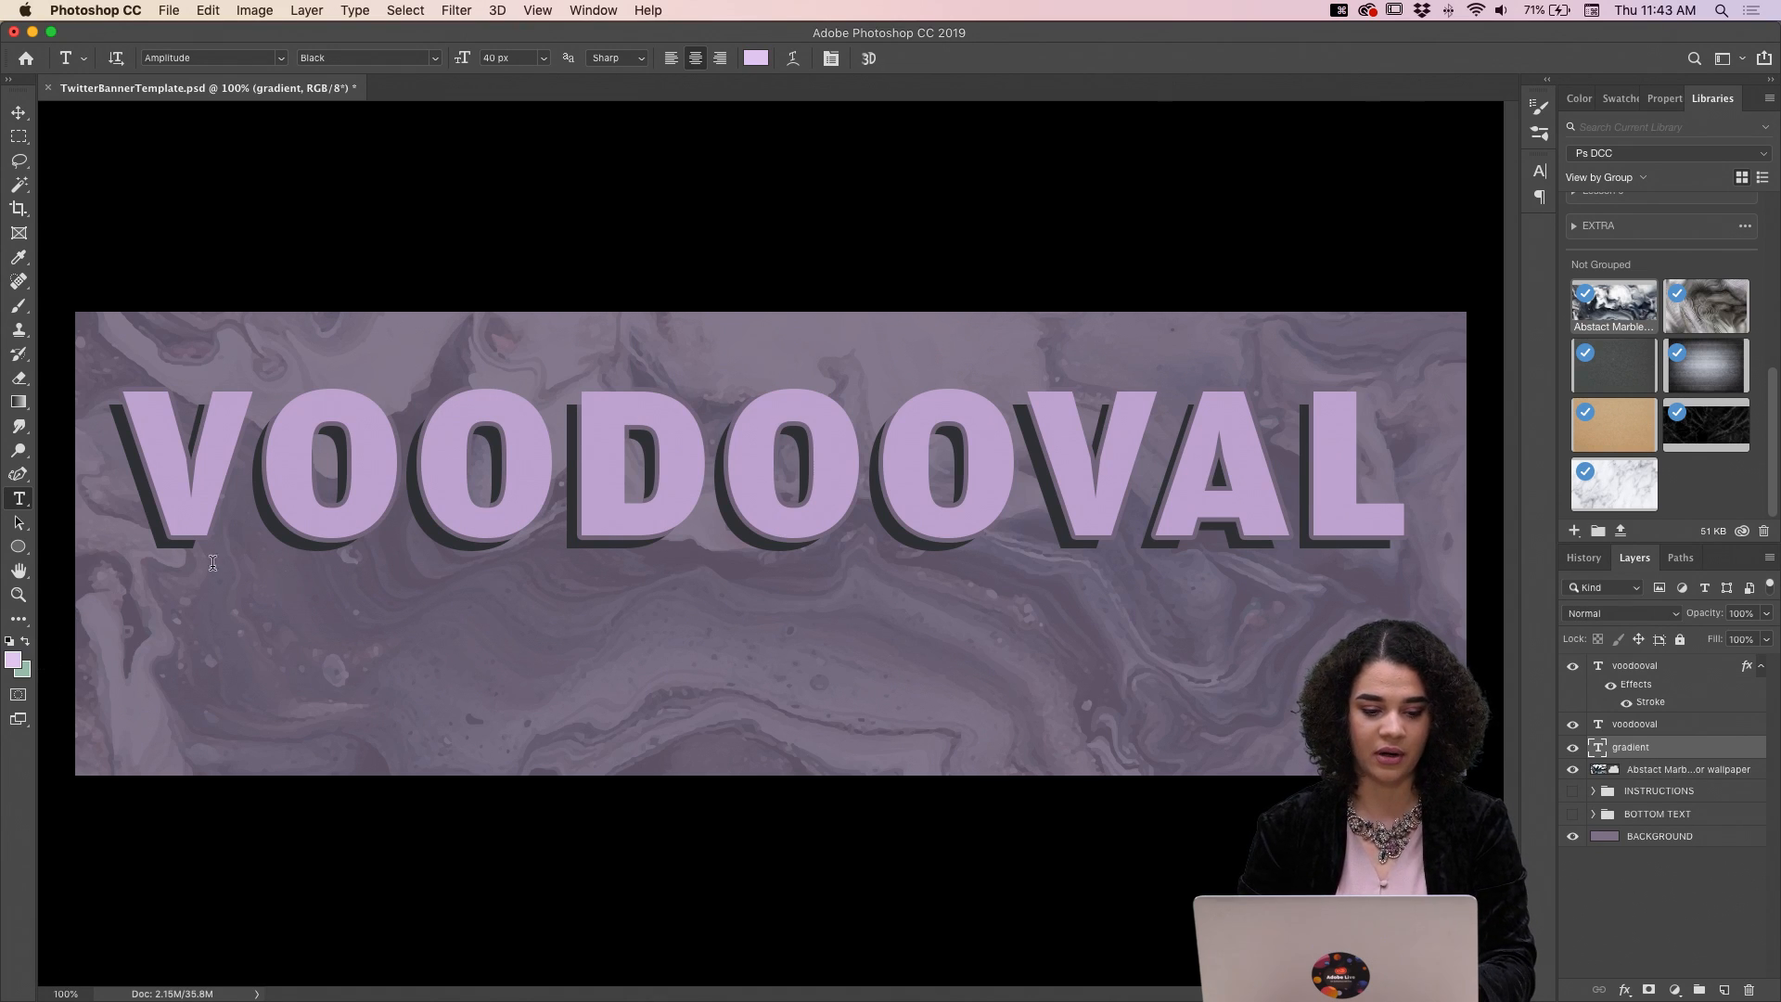
# Set the background color to dark gray #3c3f43, sampled from the offset letters behind the voodooval text.
pyautogui.click(24, 675)
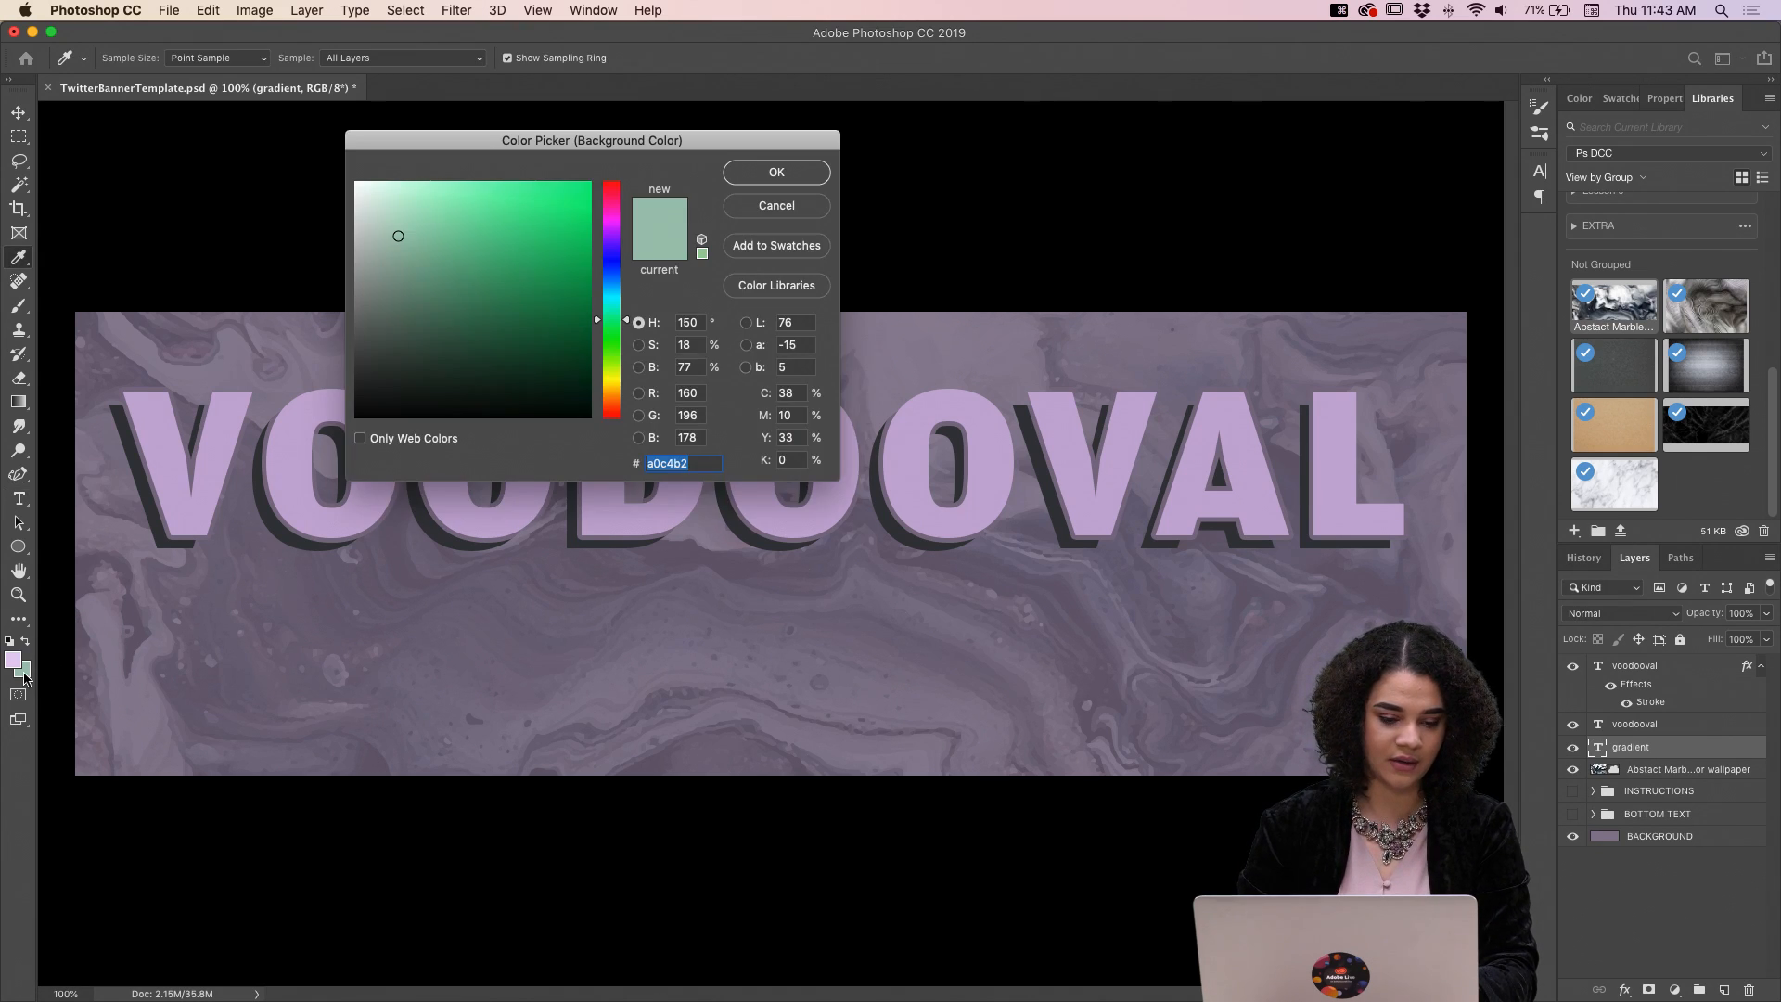
pyautogui.click(146, 481)
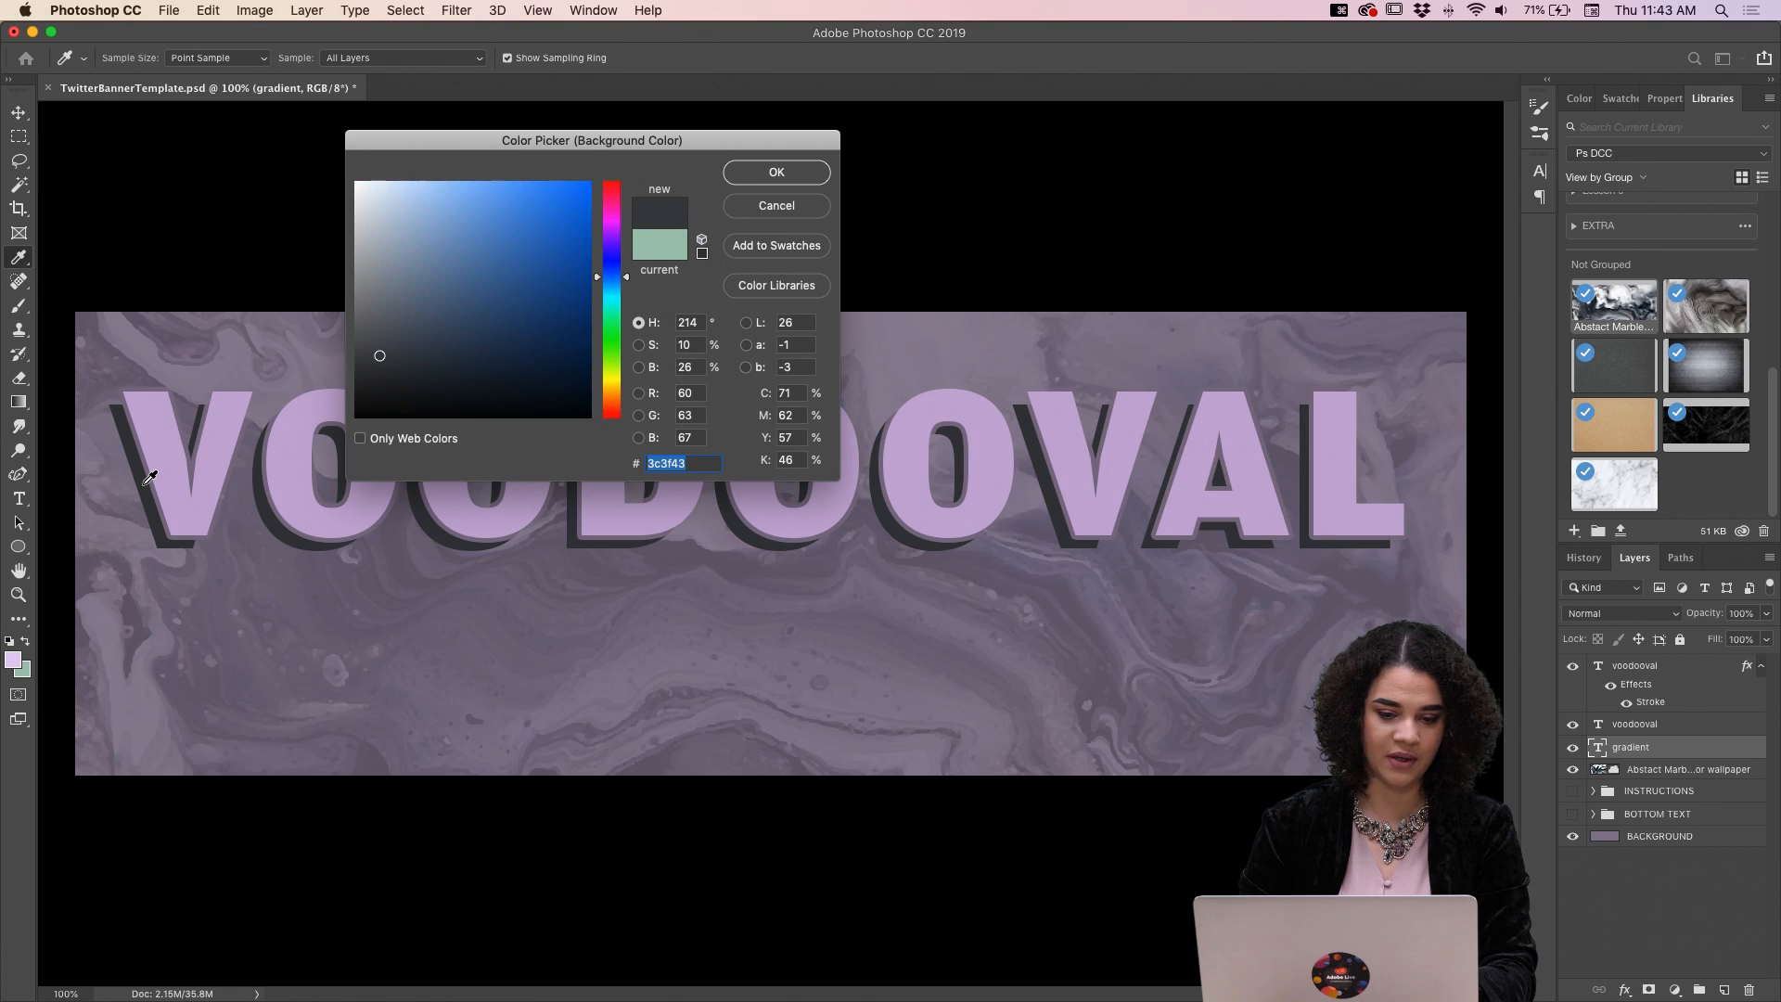
pyautogui.click(774, 173)
pyautogui.press('t')
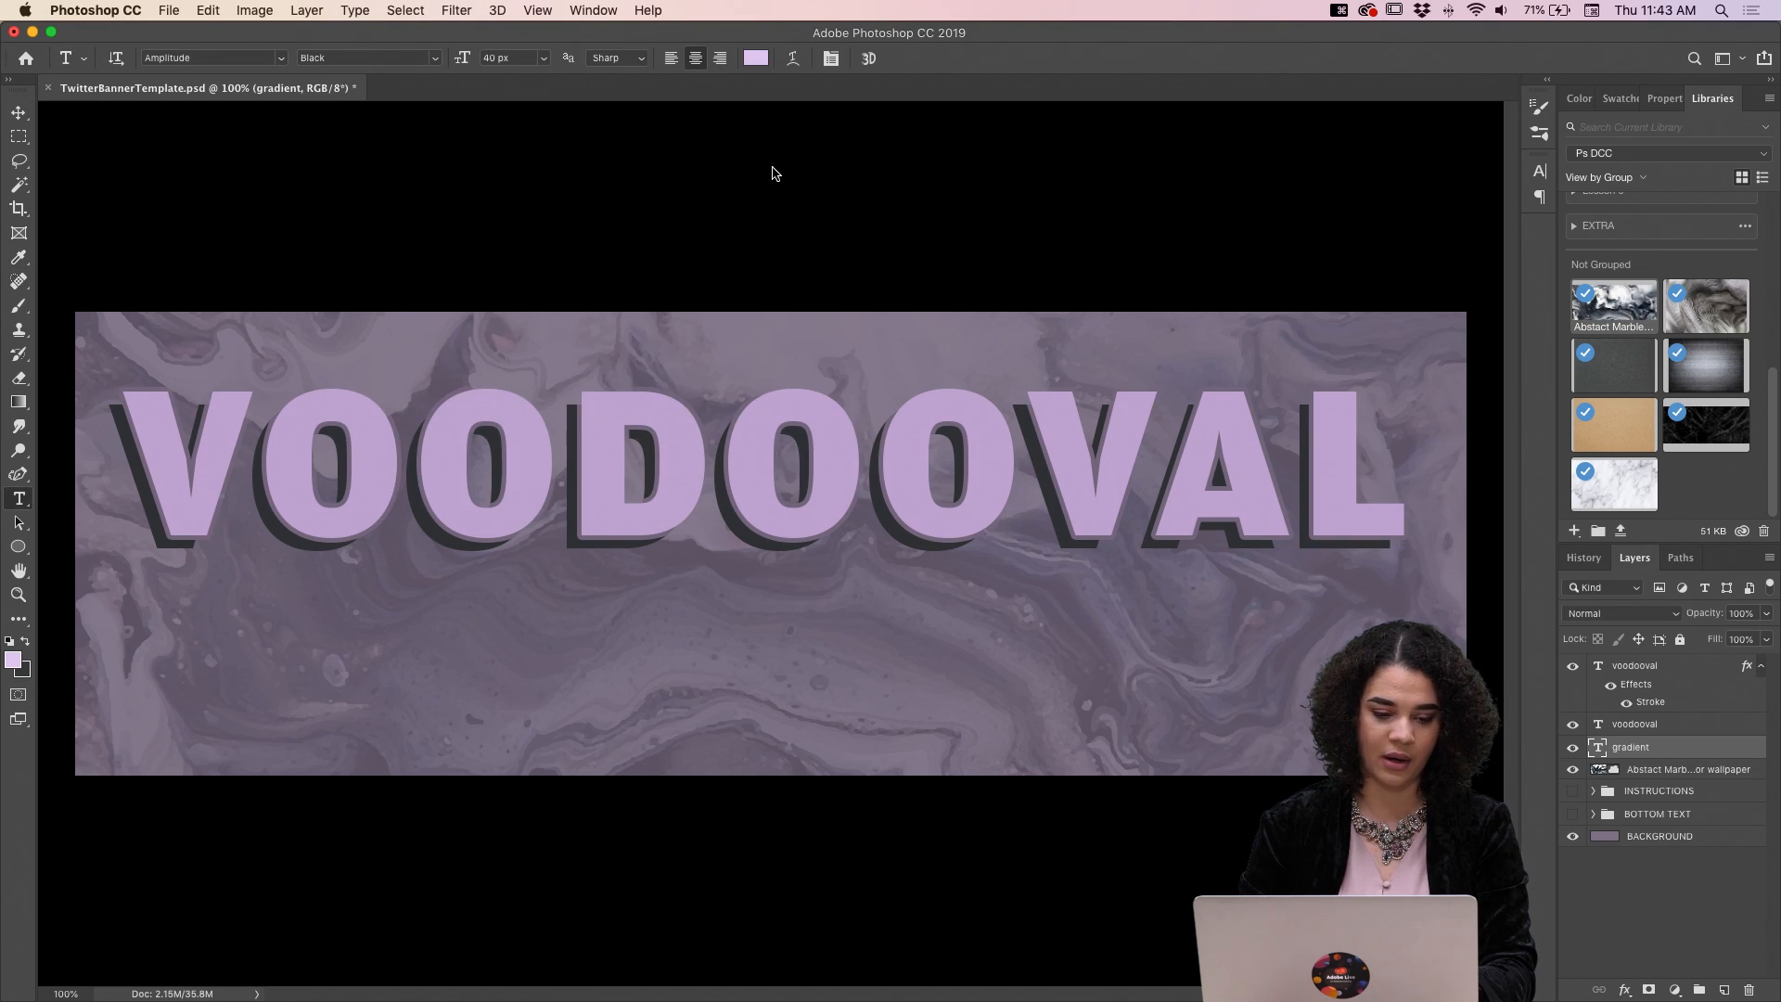
# Set up the Gradient tool as a reflected gradient using the foreground-to-background preset.
pyautogui.click(19, 402)
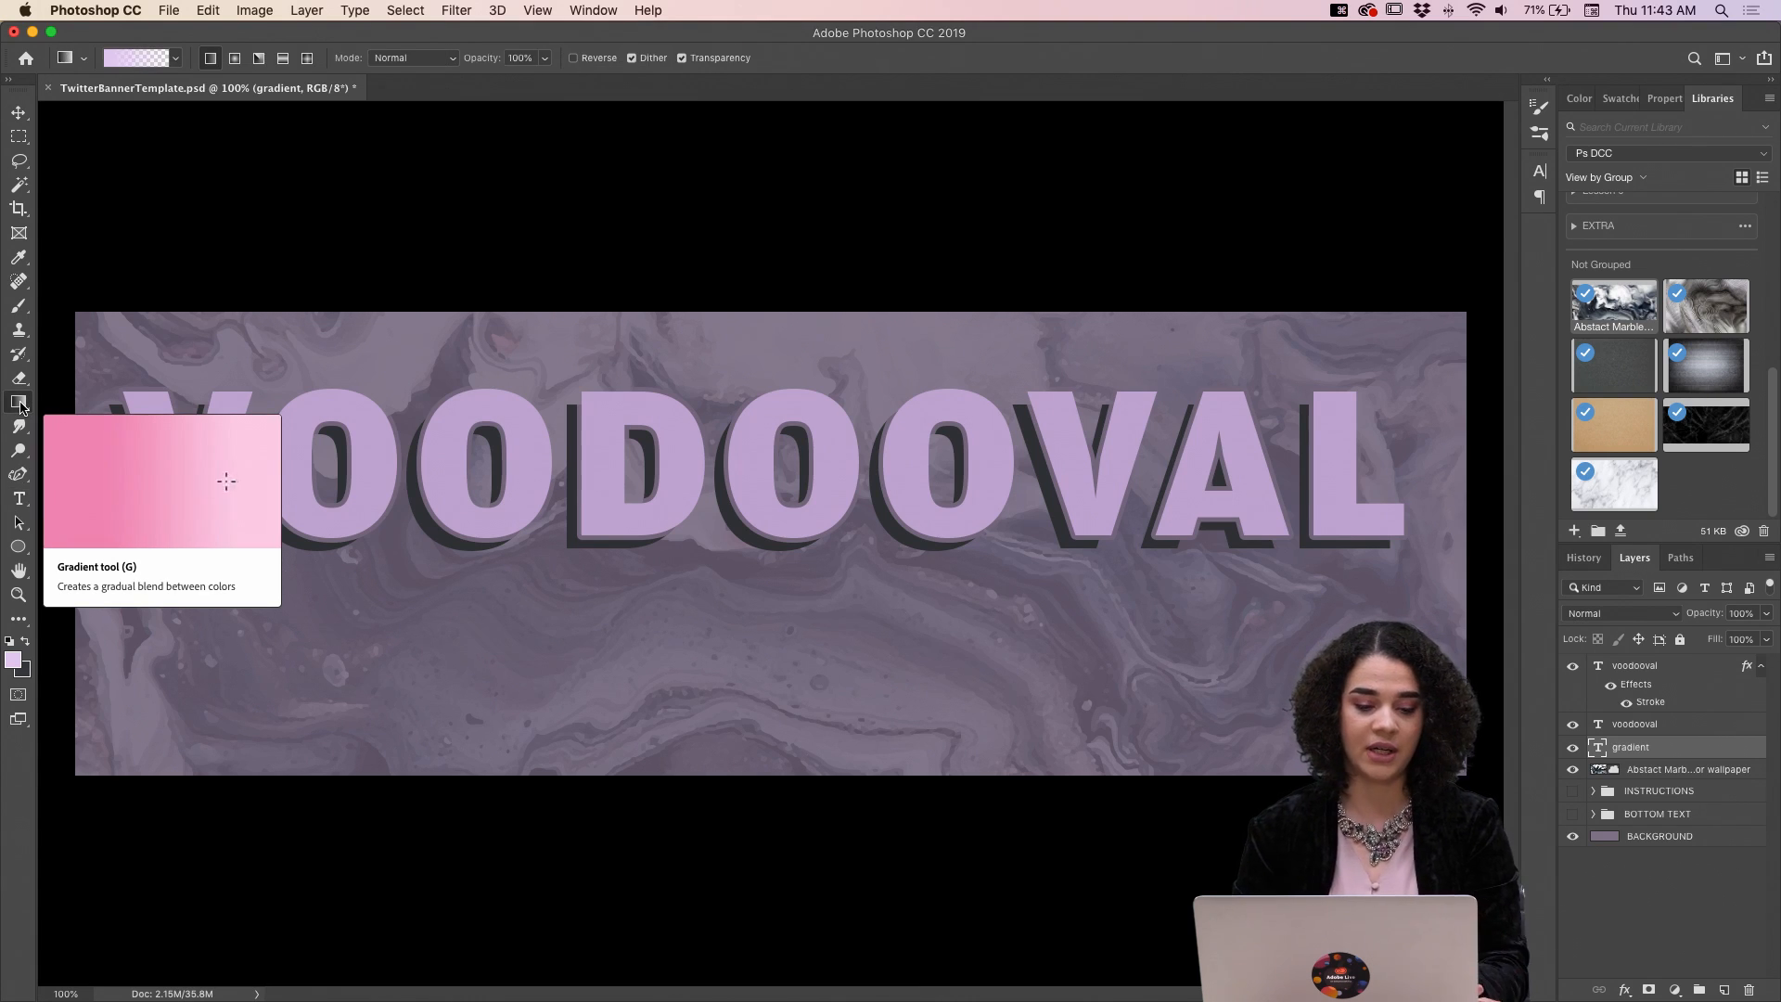
pyautogui.click(283, 62)
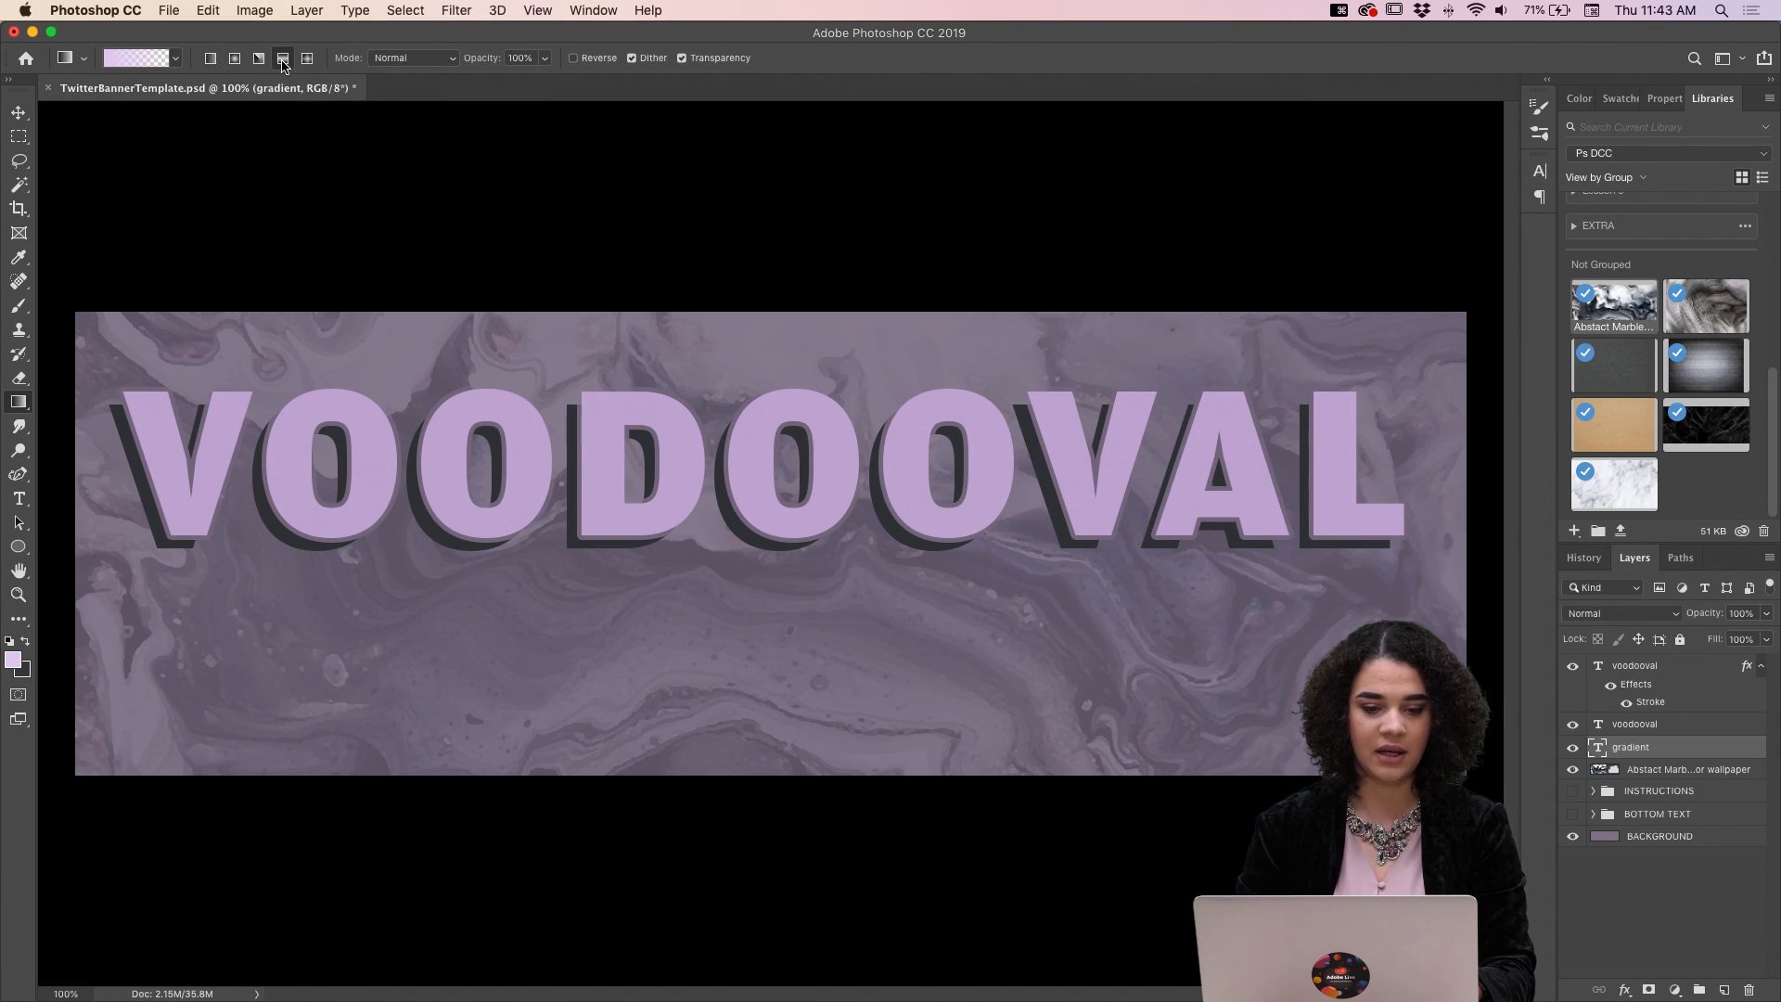
pyautogui.click(177, 59)
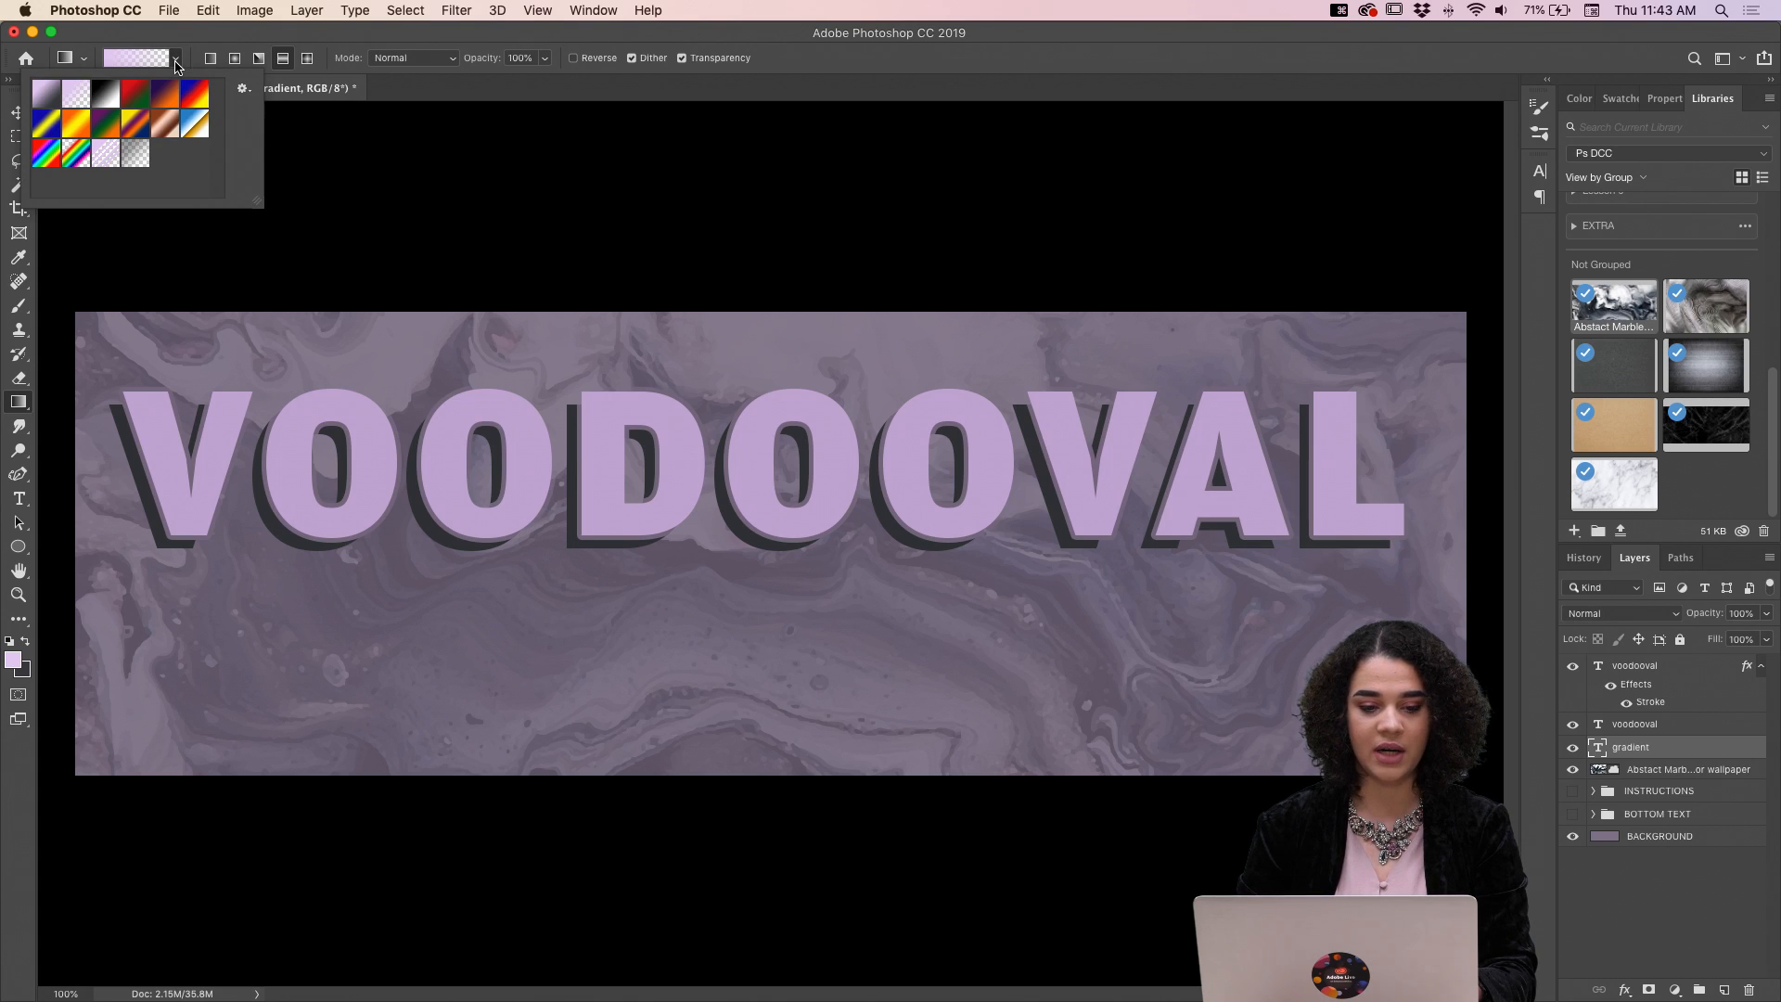
pyautogui.click(52, 101)
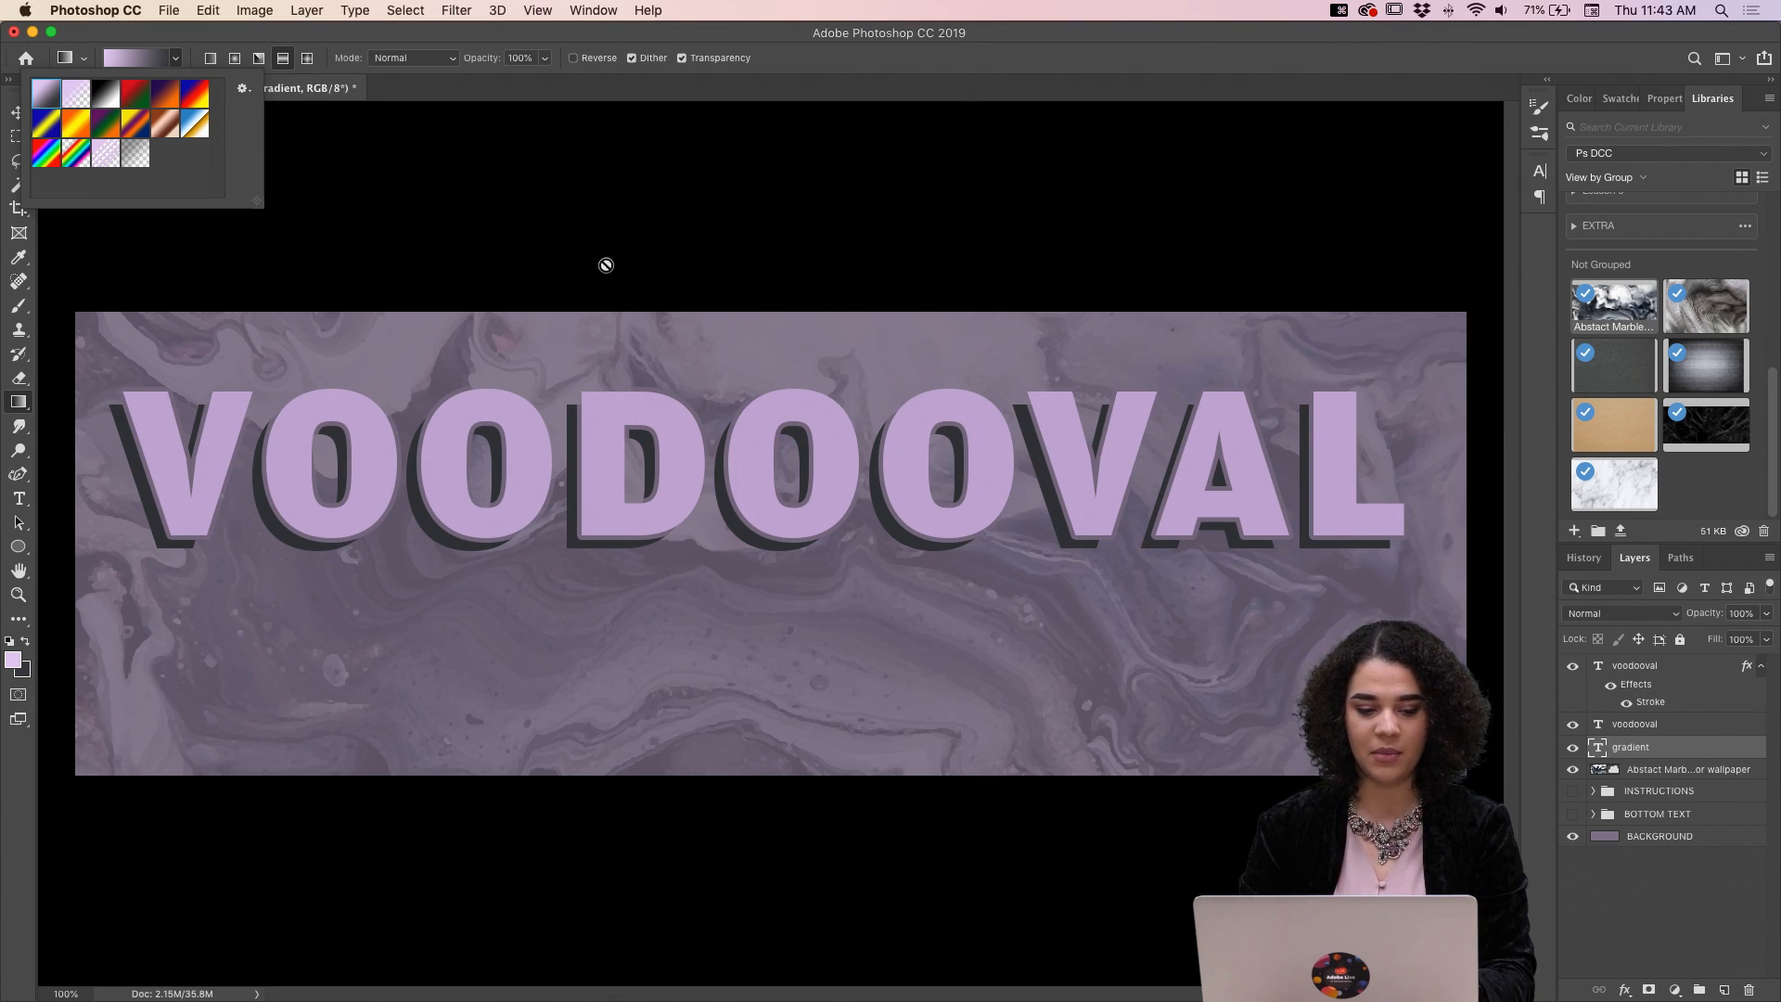
pyautogui.click(21, 412)
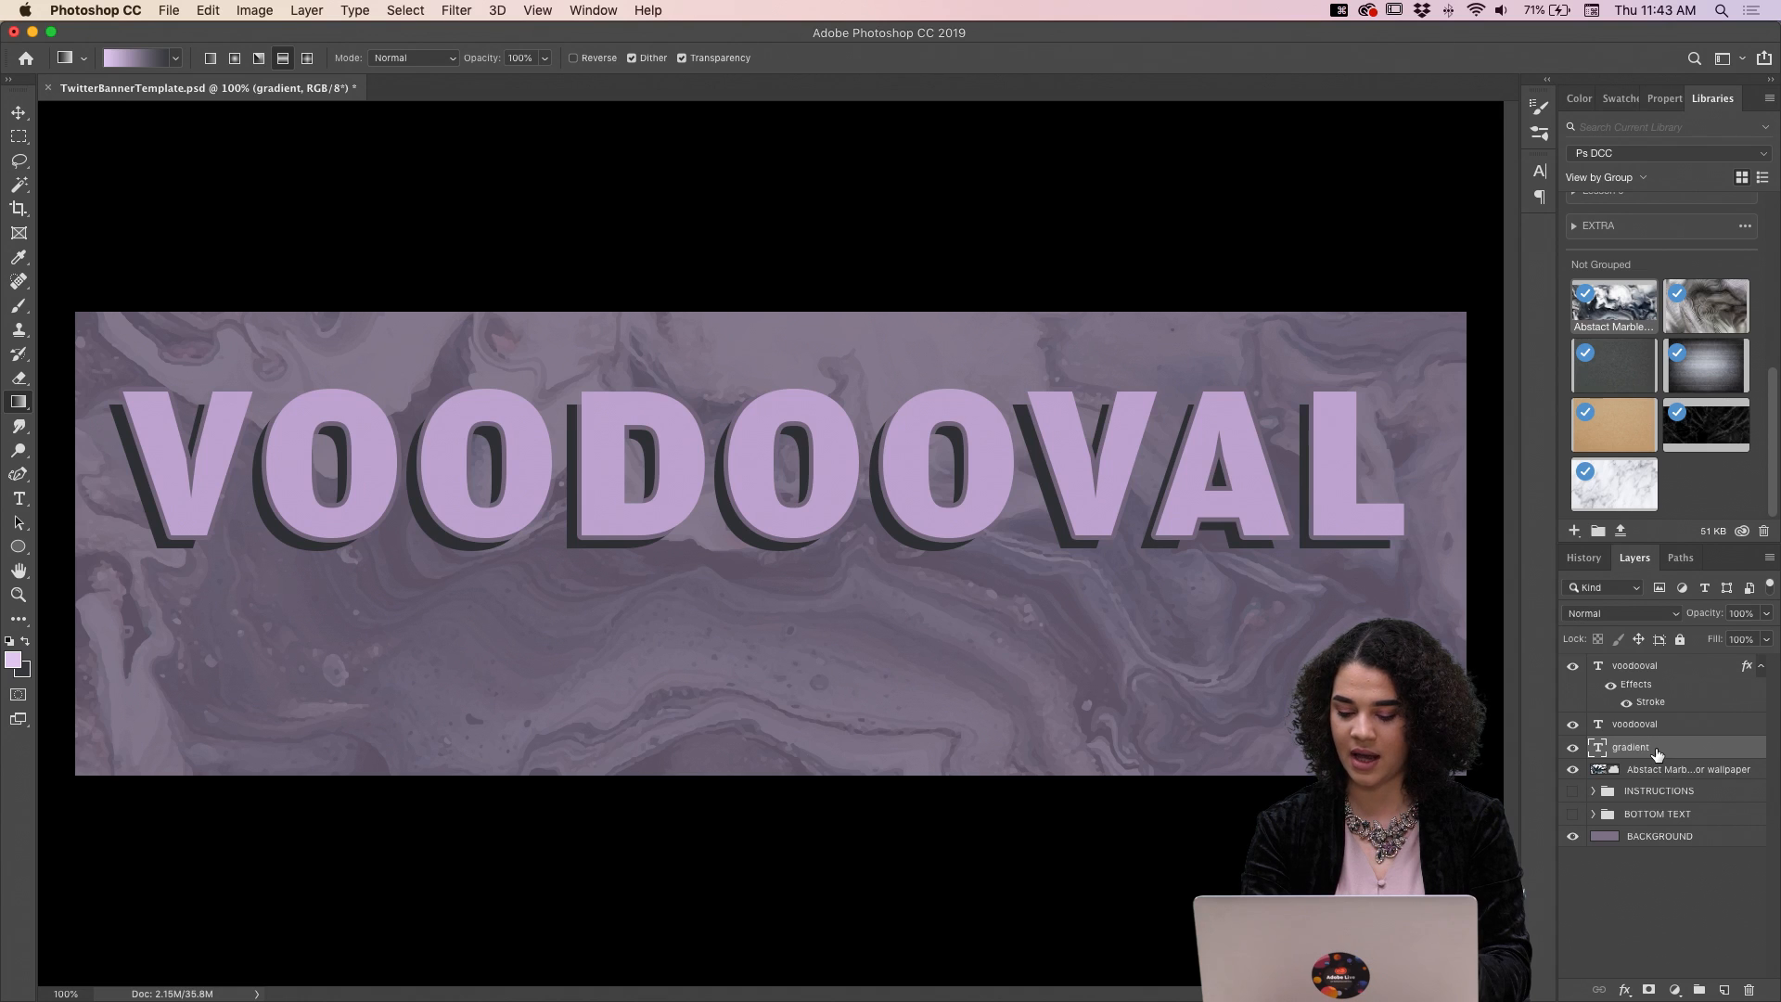
# Delete the gradient text layer and add a new empty layer with default settings directly above the marble texture.
pyautogui.press('BackSpace')
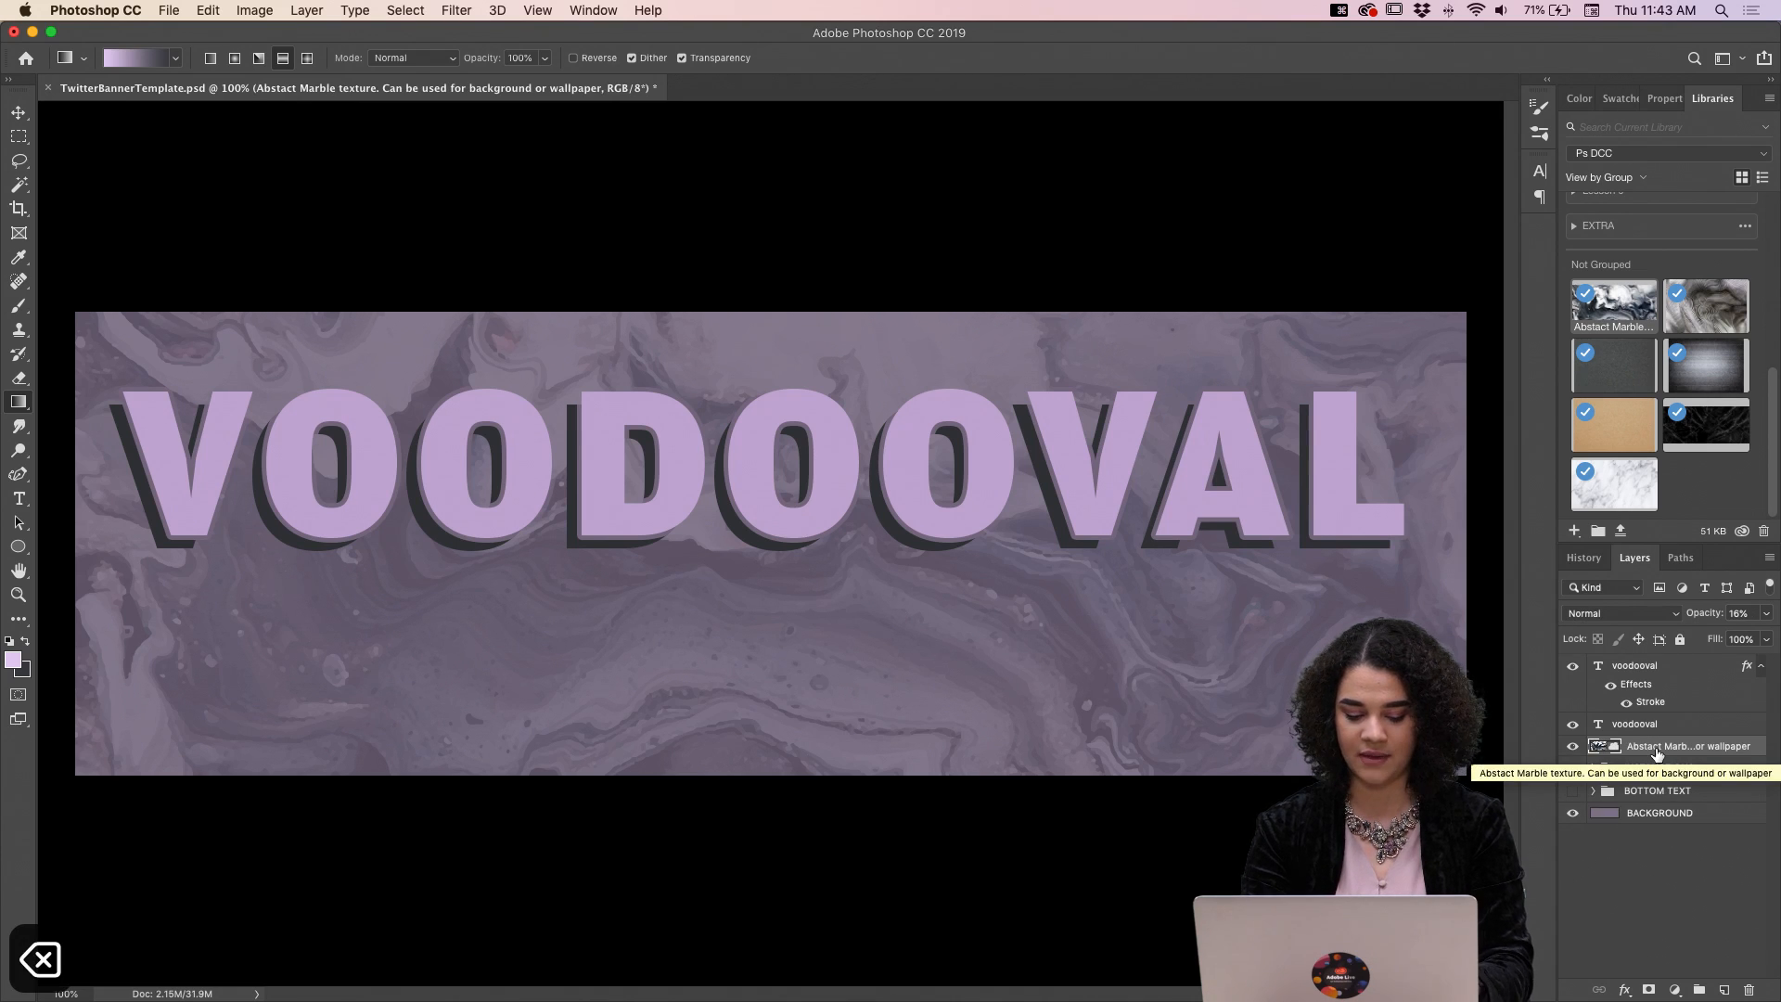
pyautogui.press('shift+super+n')
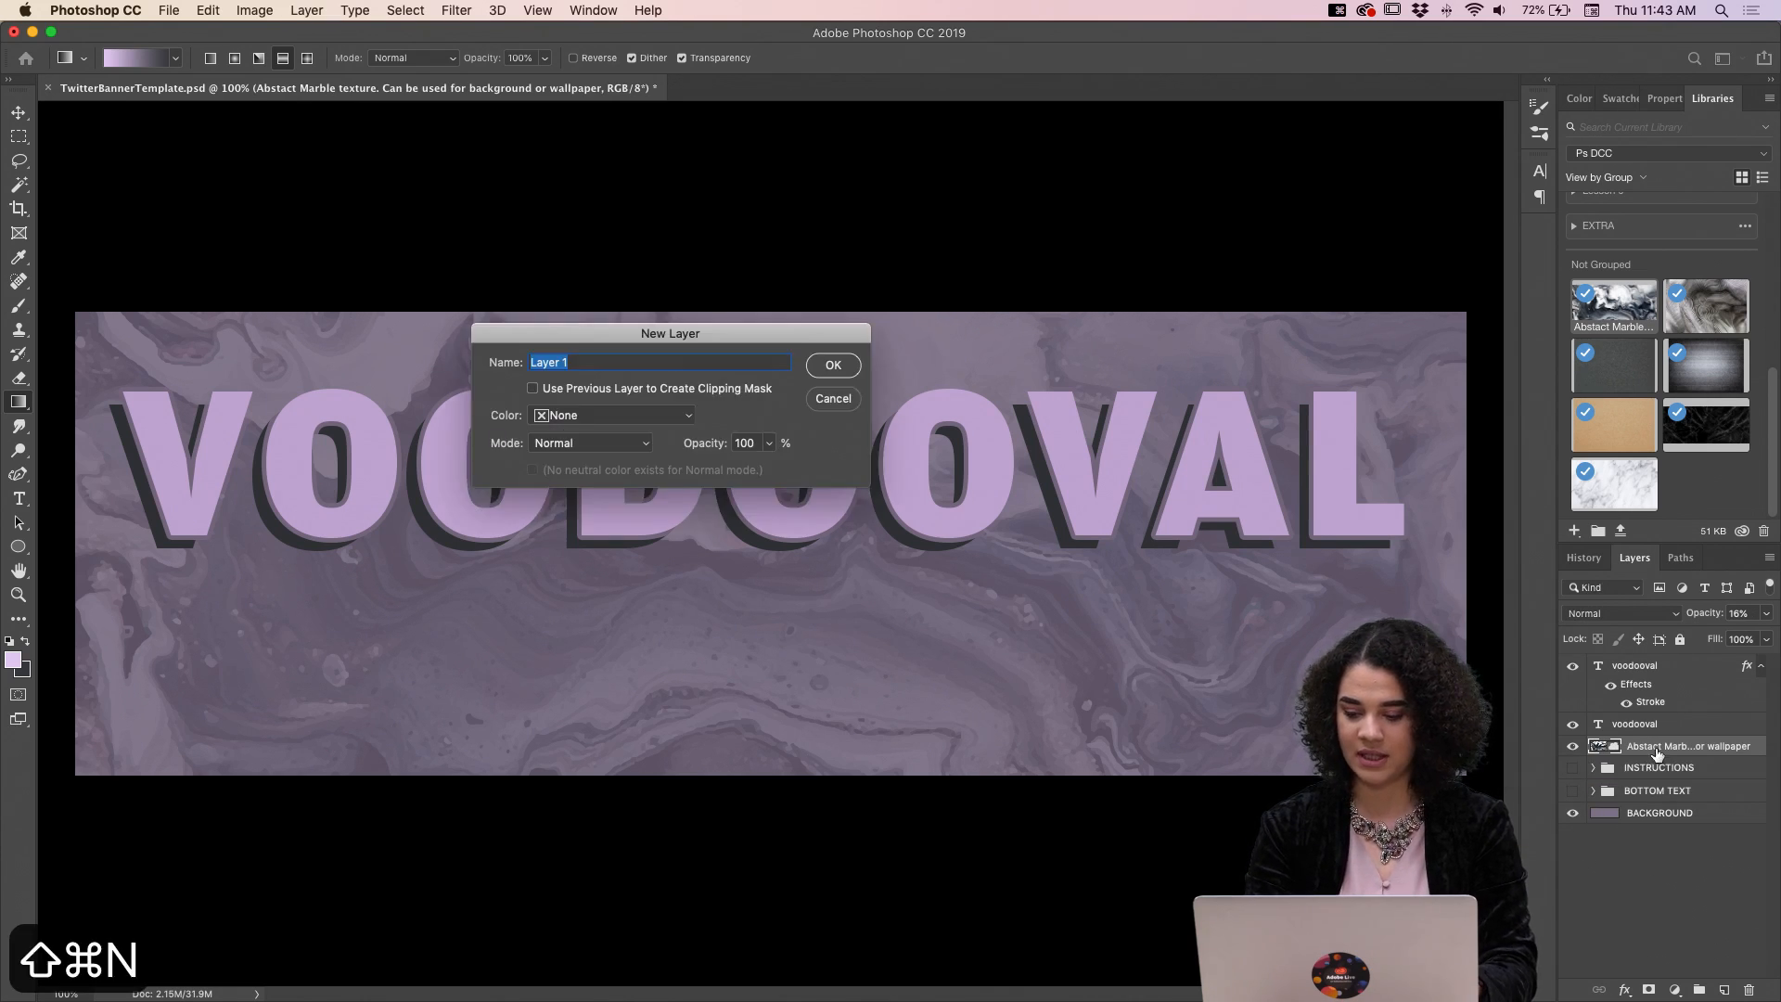
pyautogui.press('Return')
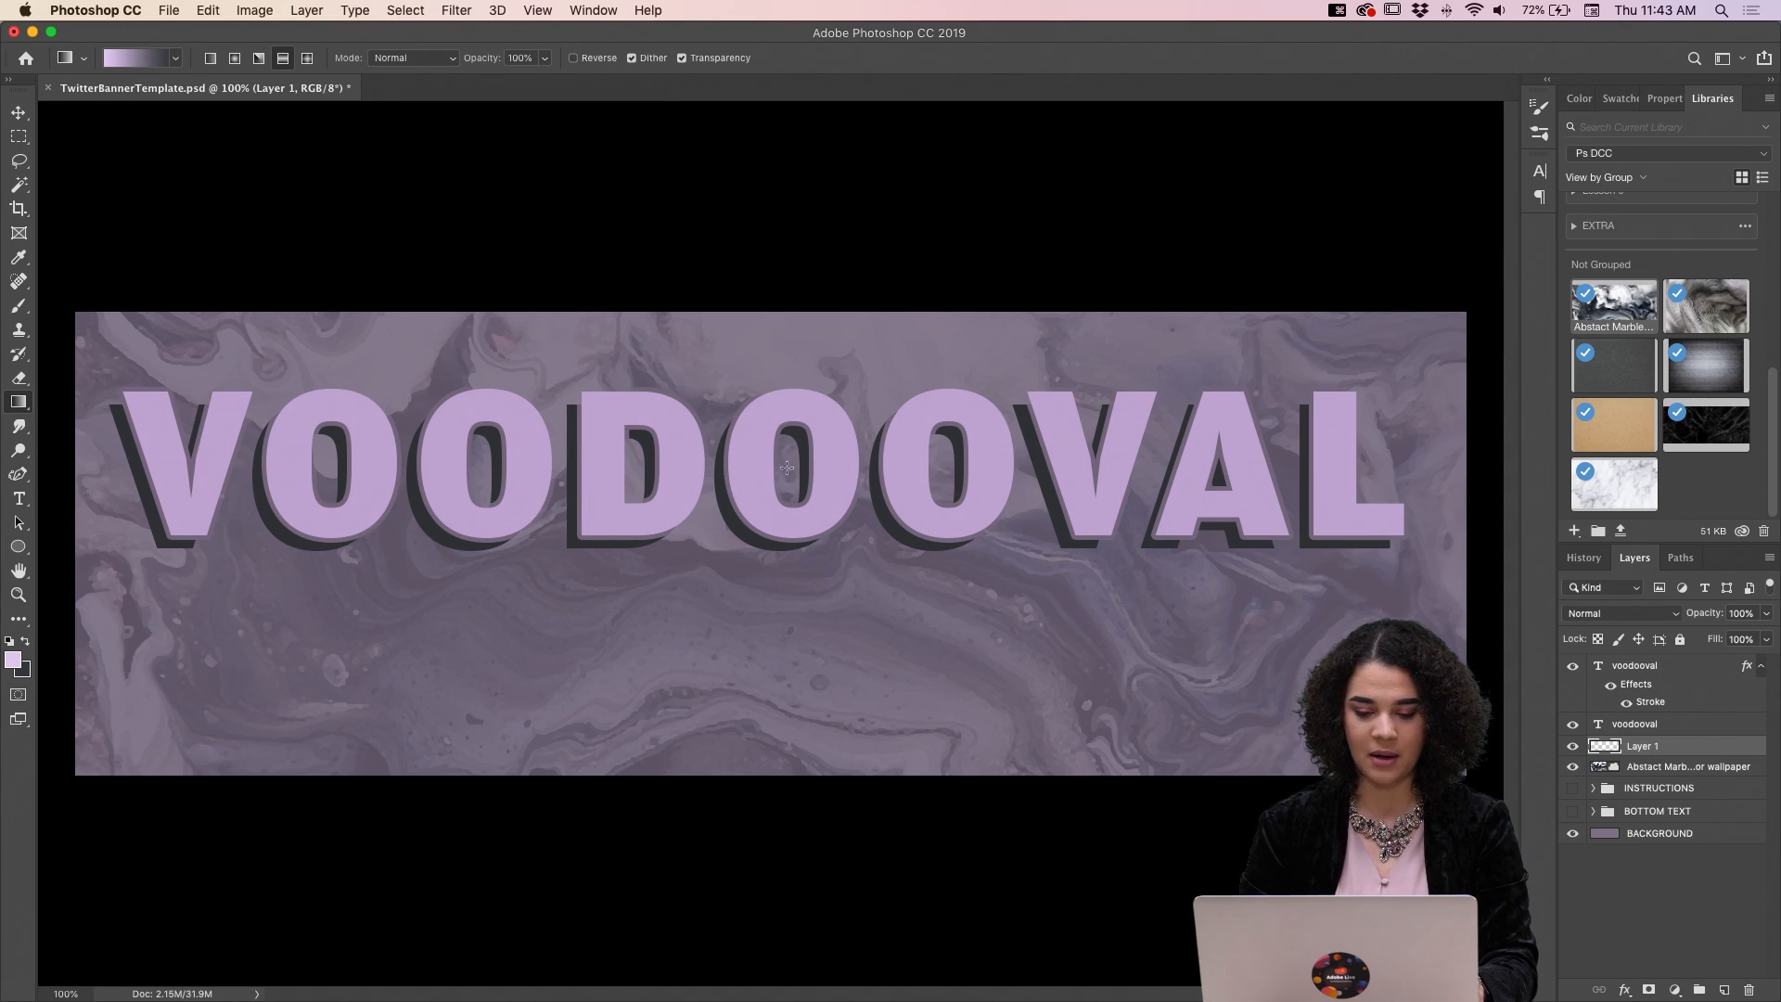
# Draw a vertical reflected gradient from the middle of the voodooval letters toward the banner's lower part and lower the layer opacity to 42%.
pyautogui.moveTo(788, 461); pyautogui.dragTo(786, 685)
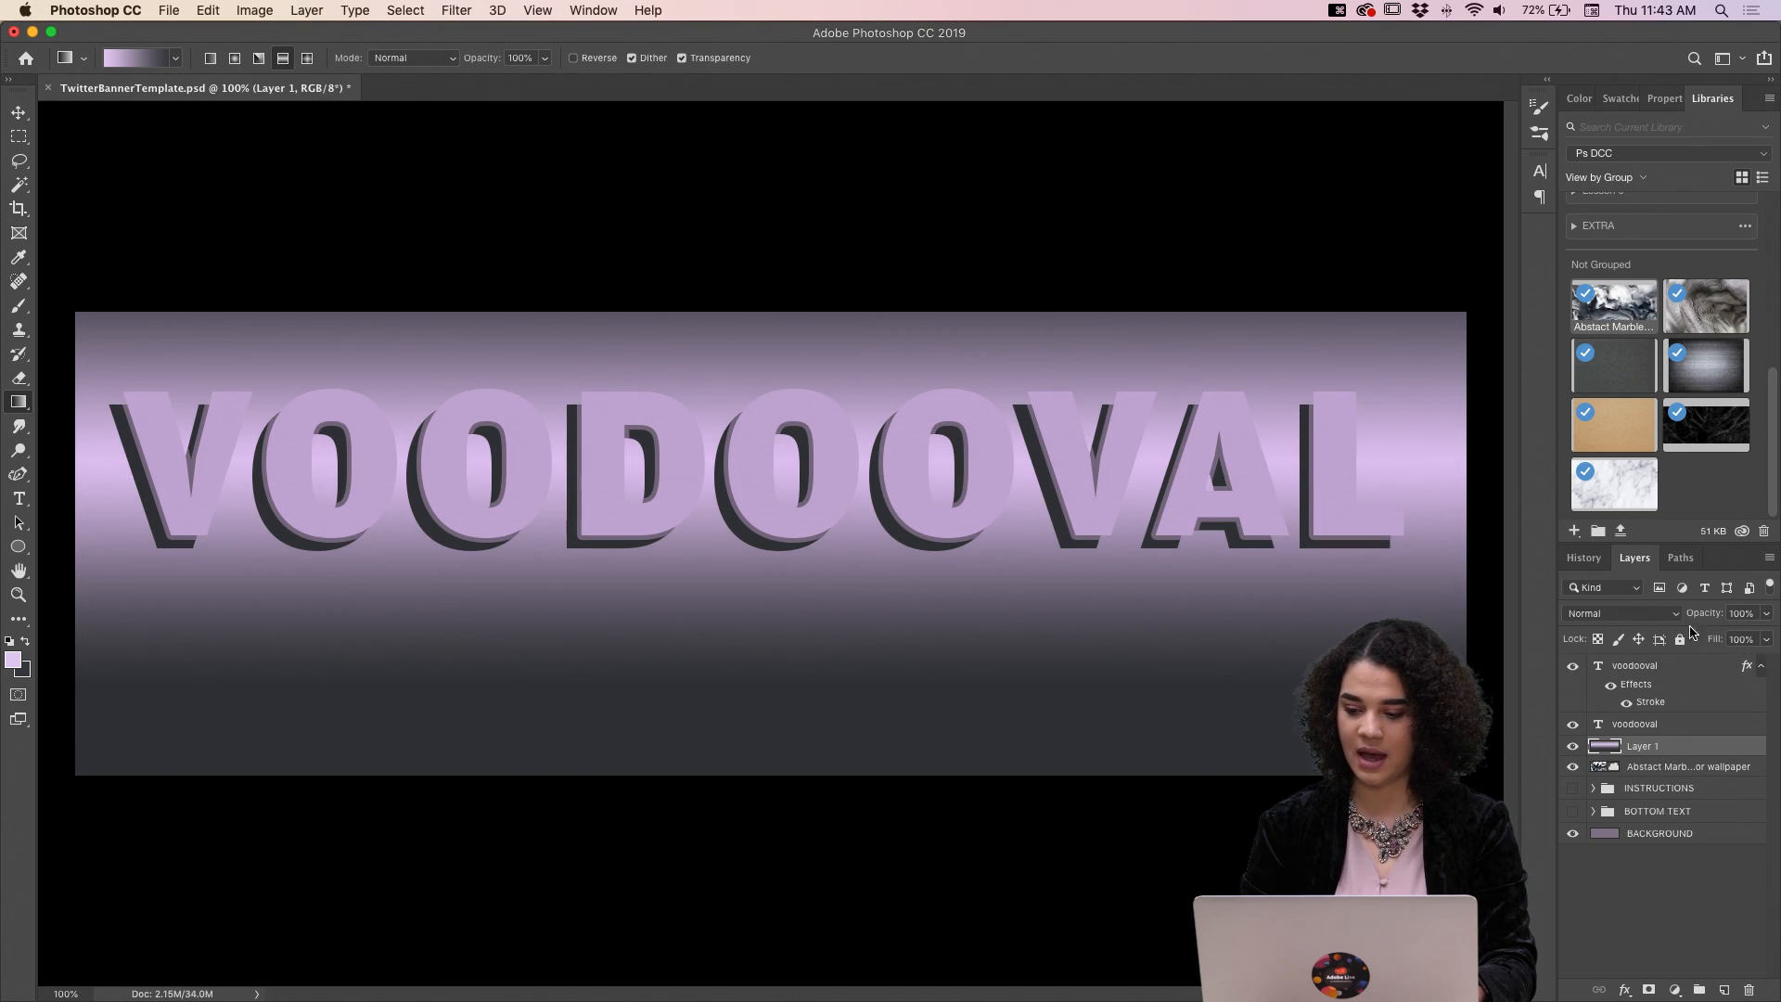
pyautogui.click(1767, 614)
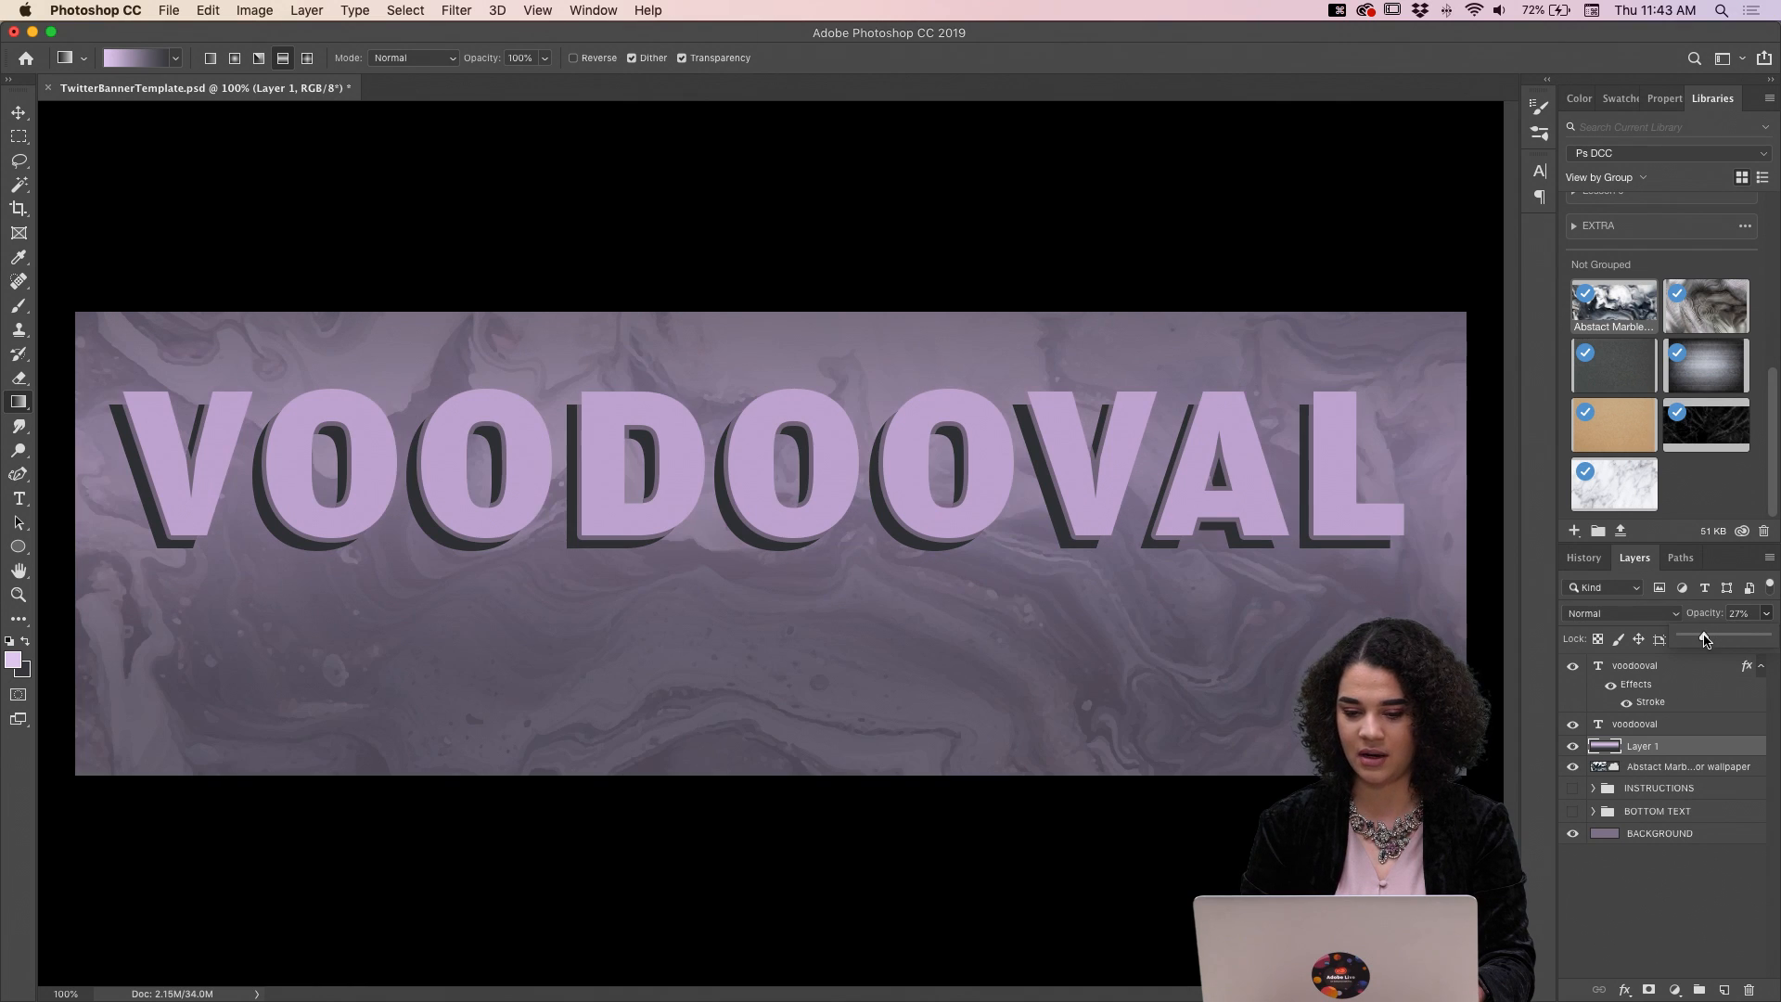
pyautogui.moveTo(1721, 642); pyautogui.dragTo(1719, 640)
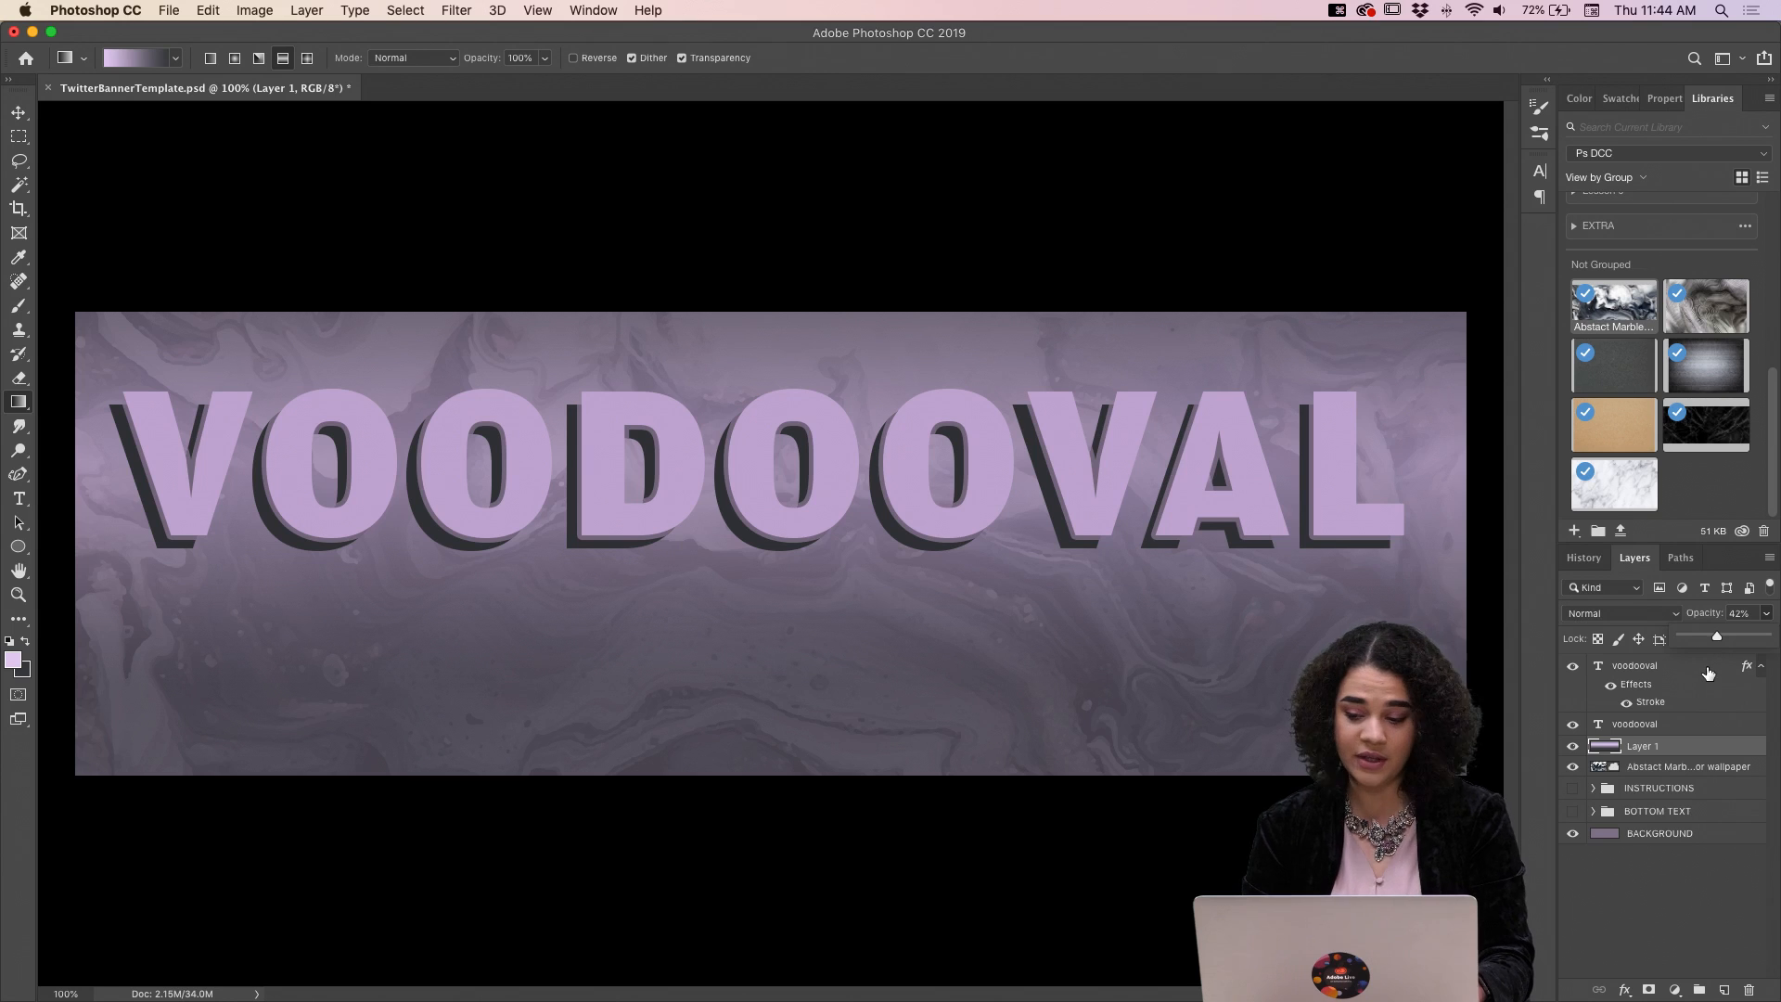
# Place the Gray monotone grain texture above the top voodooval layer, scaled and positioned to cover the whole banner.
pyautogui.click(1708, 669)
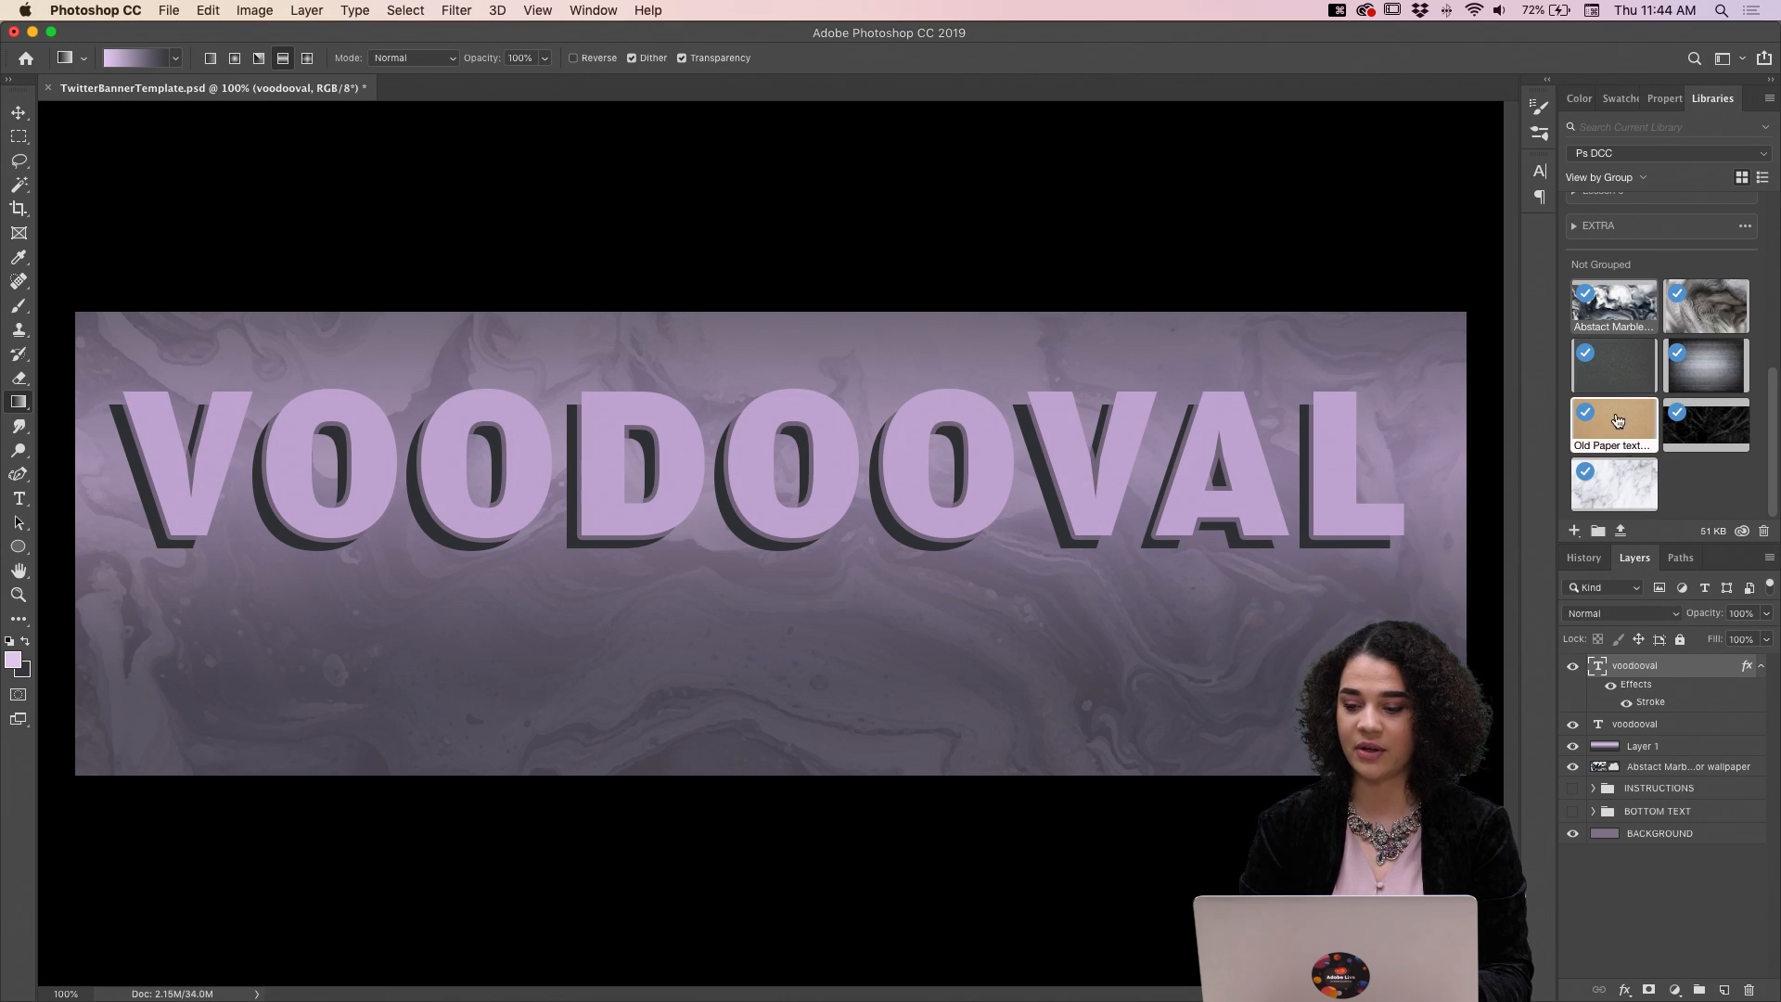
pyautogui.moveTo(1620, 361); pyautogui.dragTo(1034, 506)
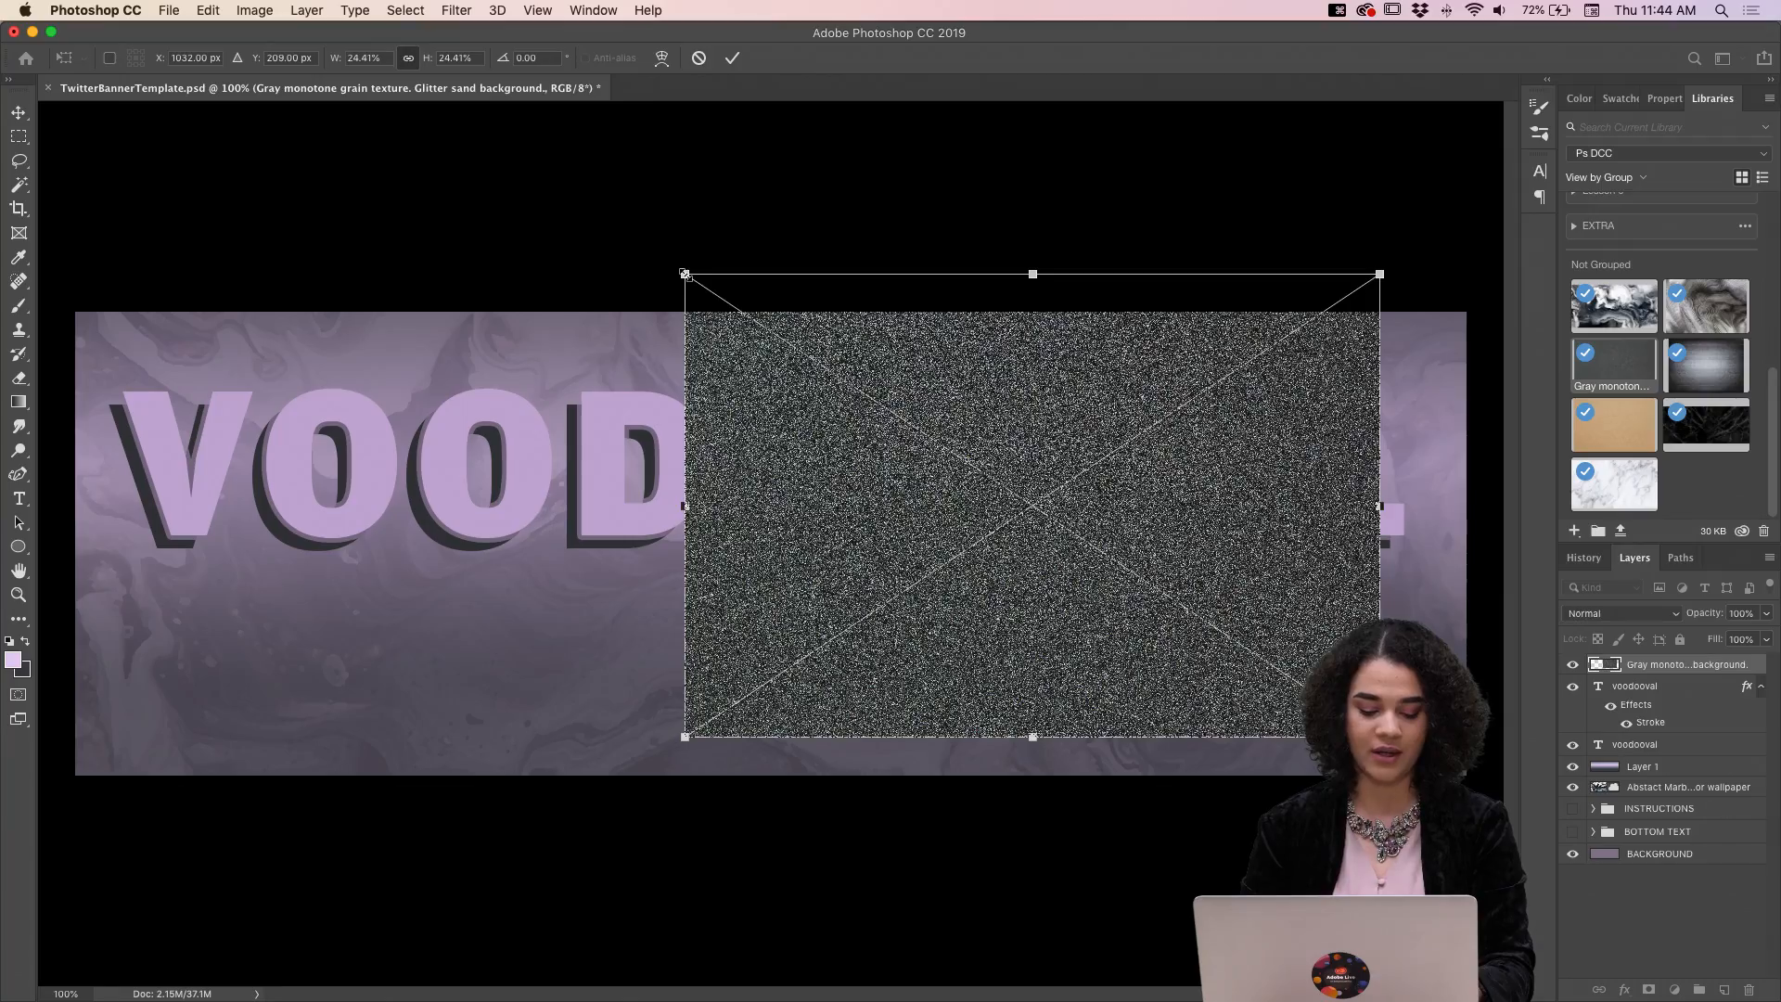
pyautogui.moveTo(685, 275); pyautogui.dragTo(272, 93)
pyautogui.moveTo(973, 461); pyautogui.dragTo(717, 508)
pyautogui.press('Return')
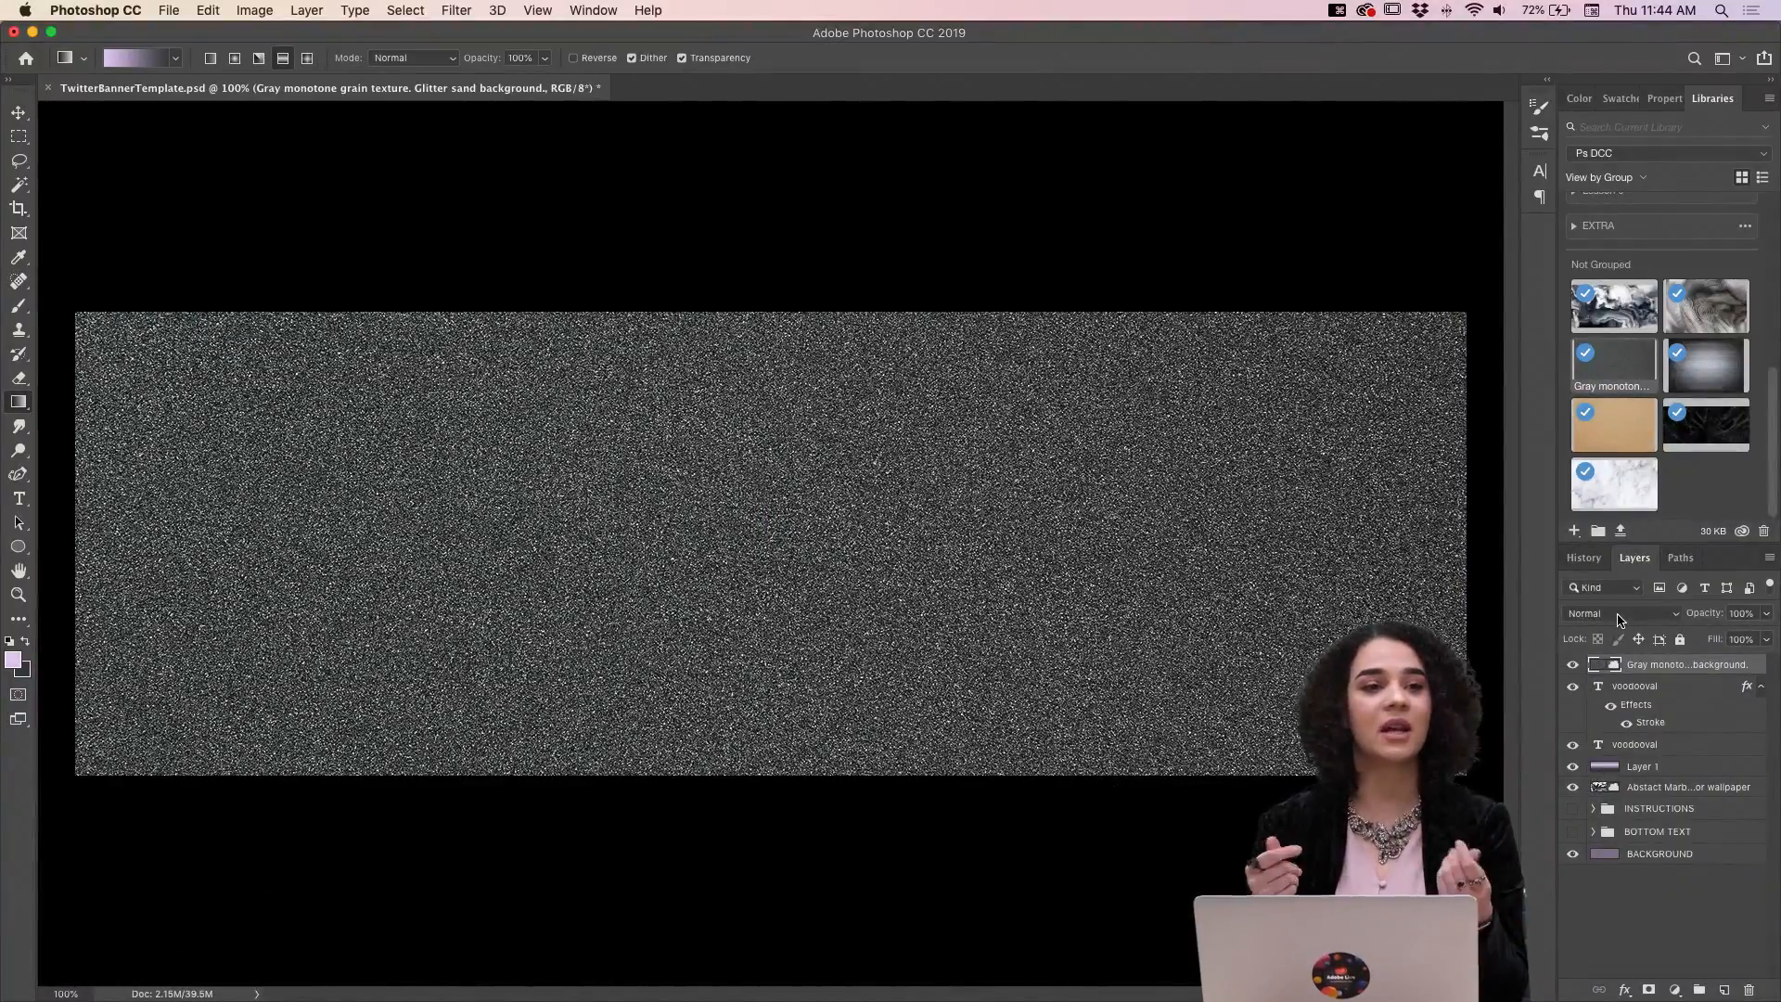
# Set the grain texture layer's blend mode to Soft Light and its opacity to 40%.
pyautogui.click(1618, 618)
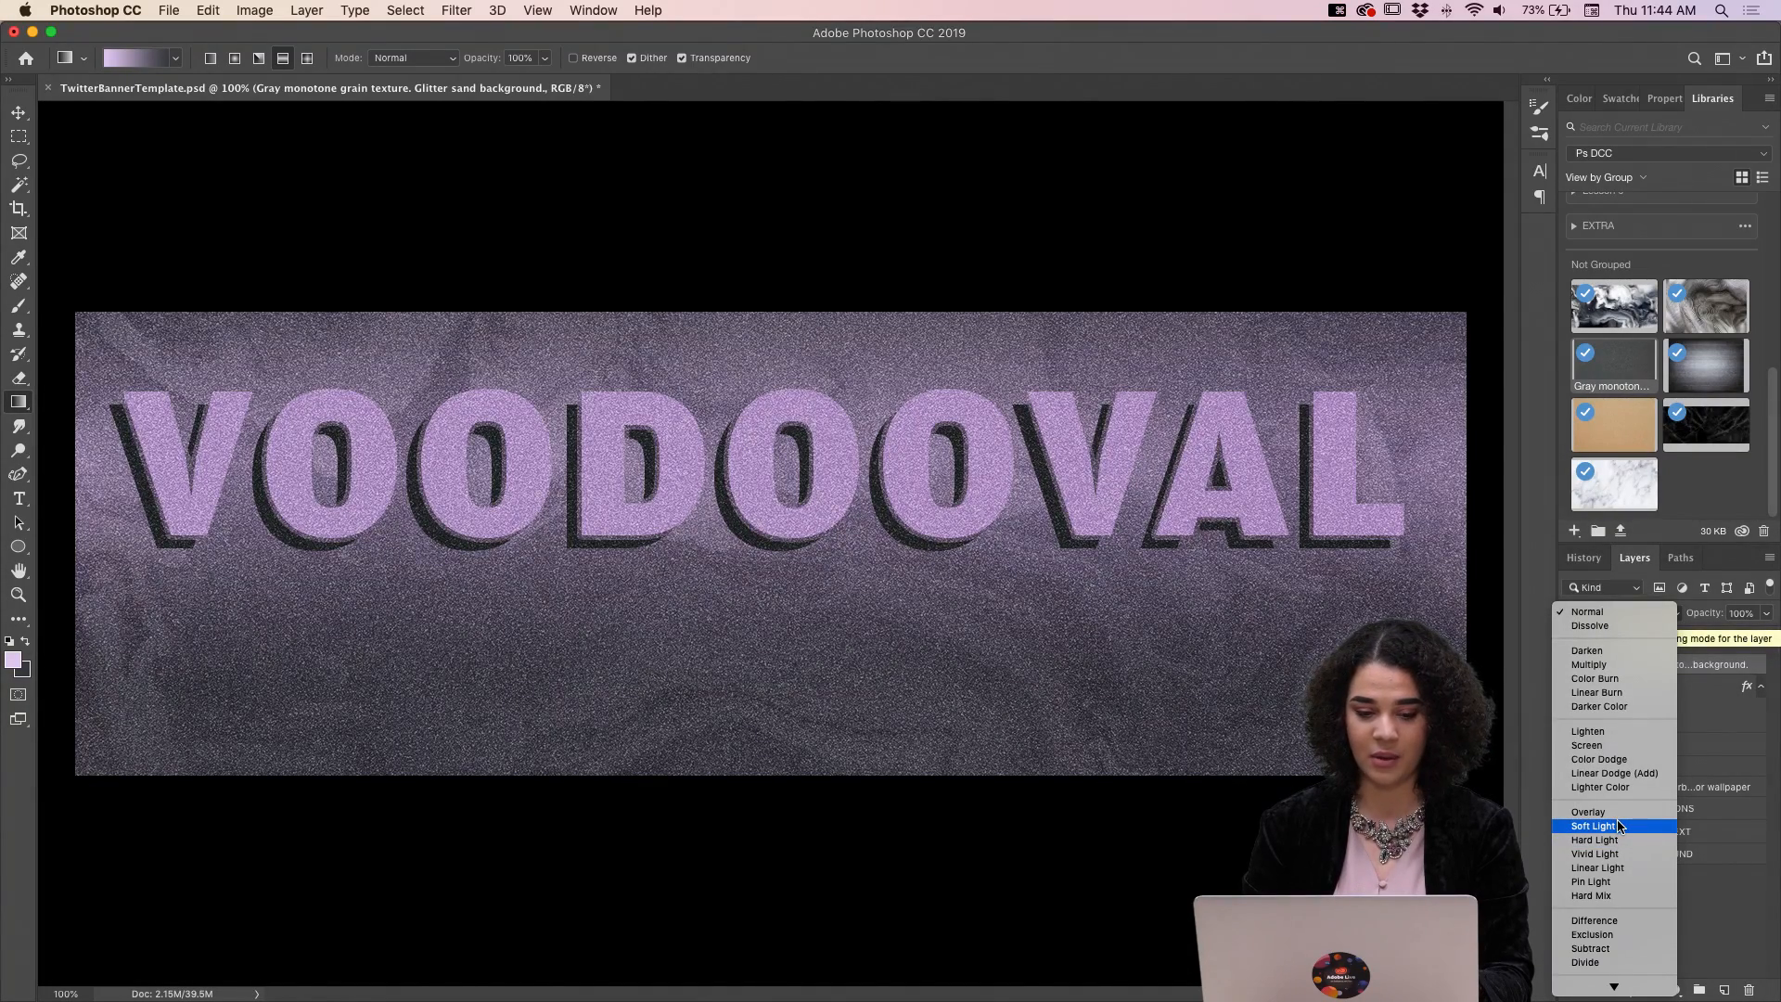
pyautogui.click(1619, 825)
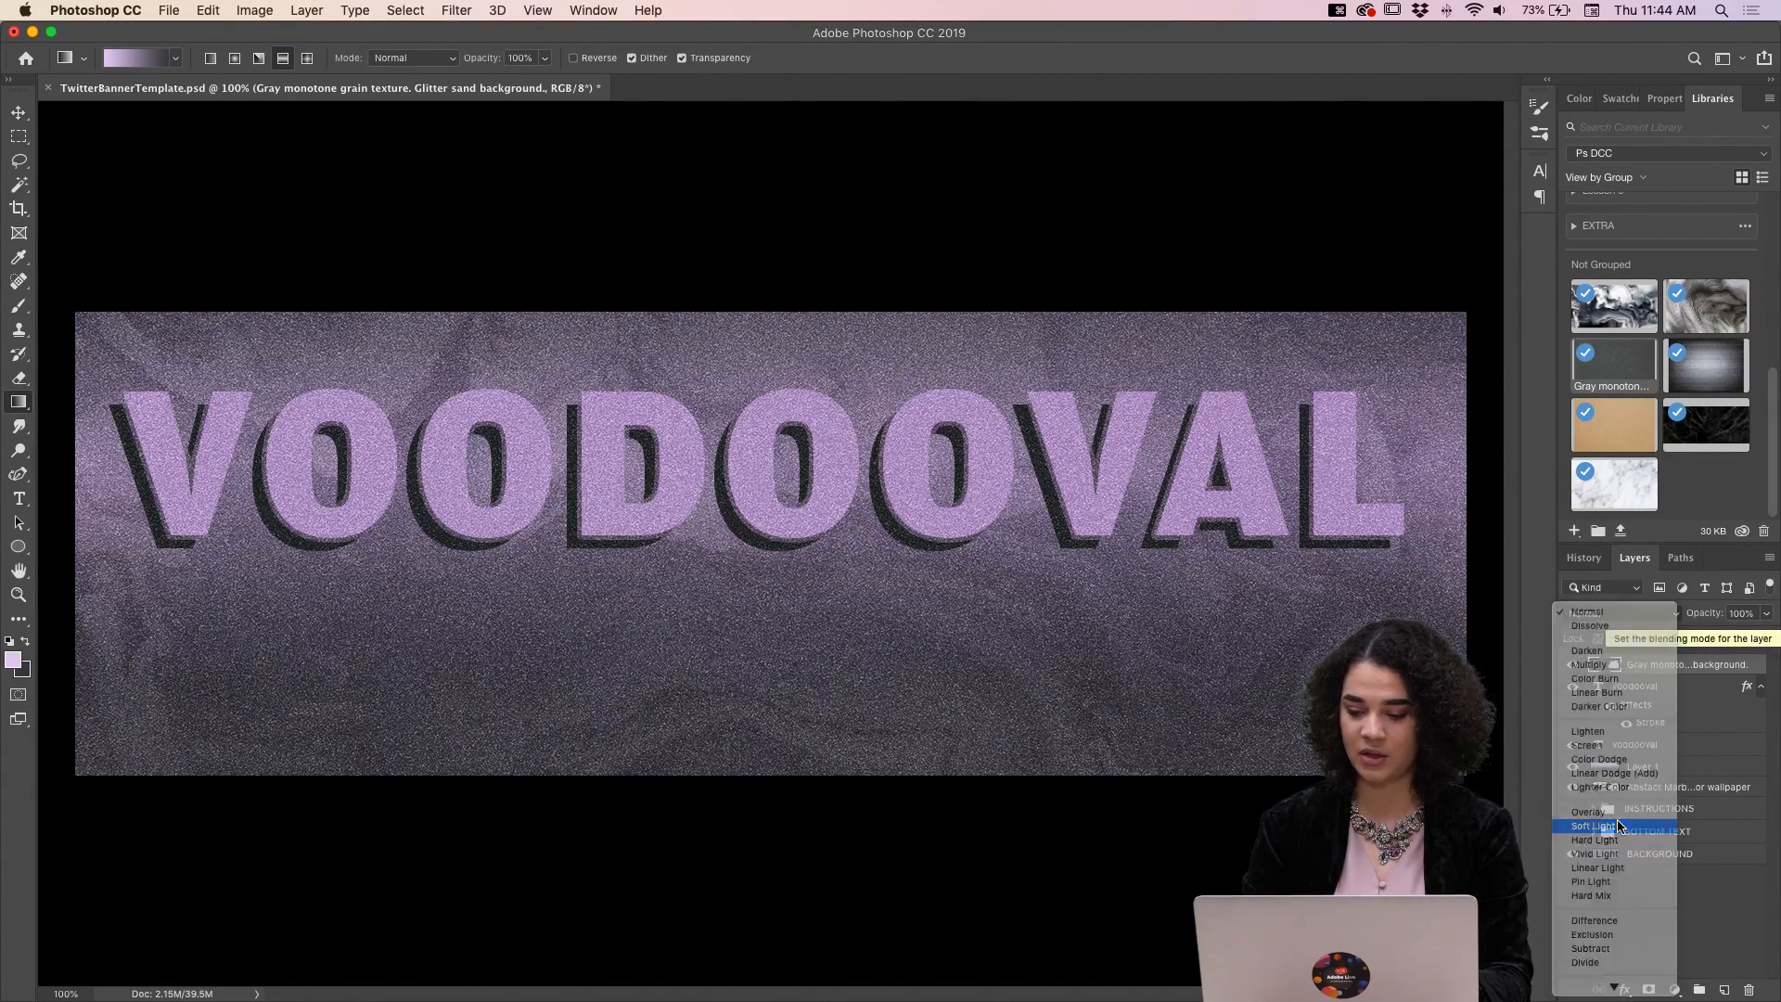
pyautogui.click(1767, 617)
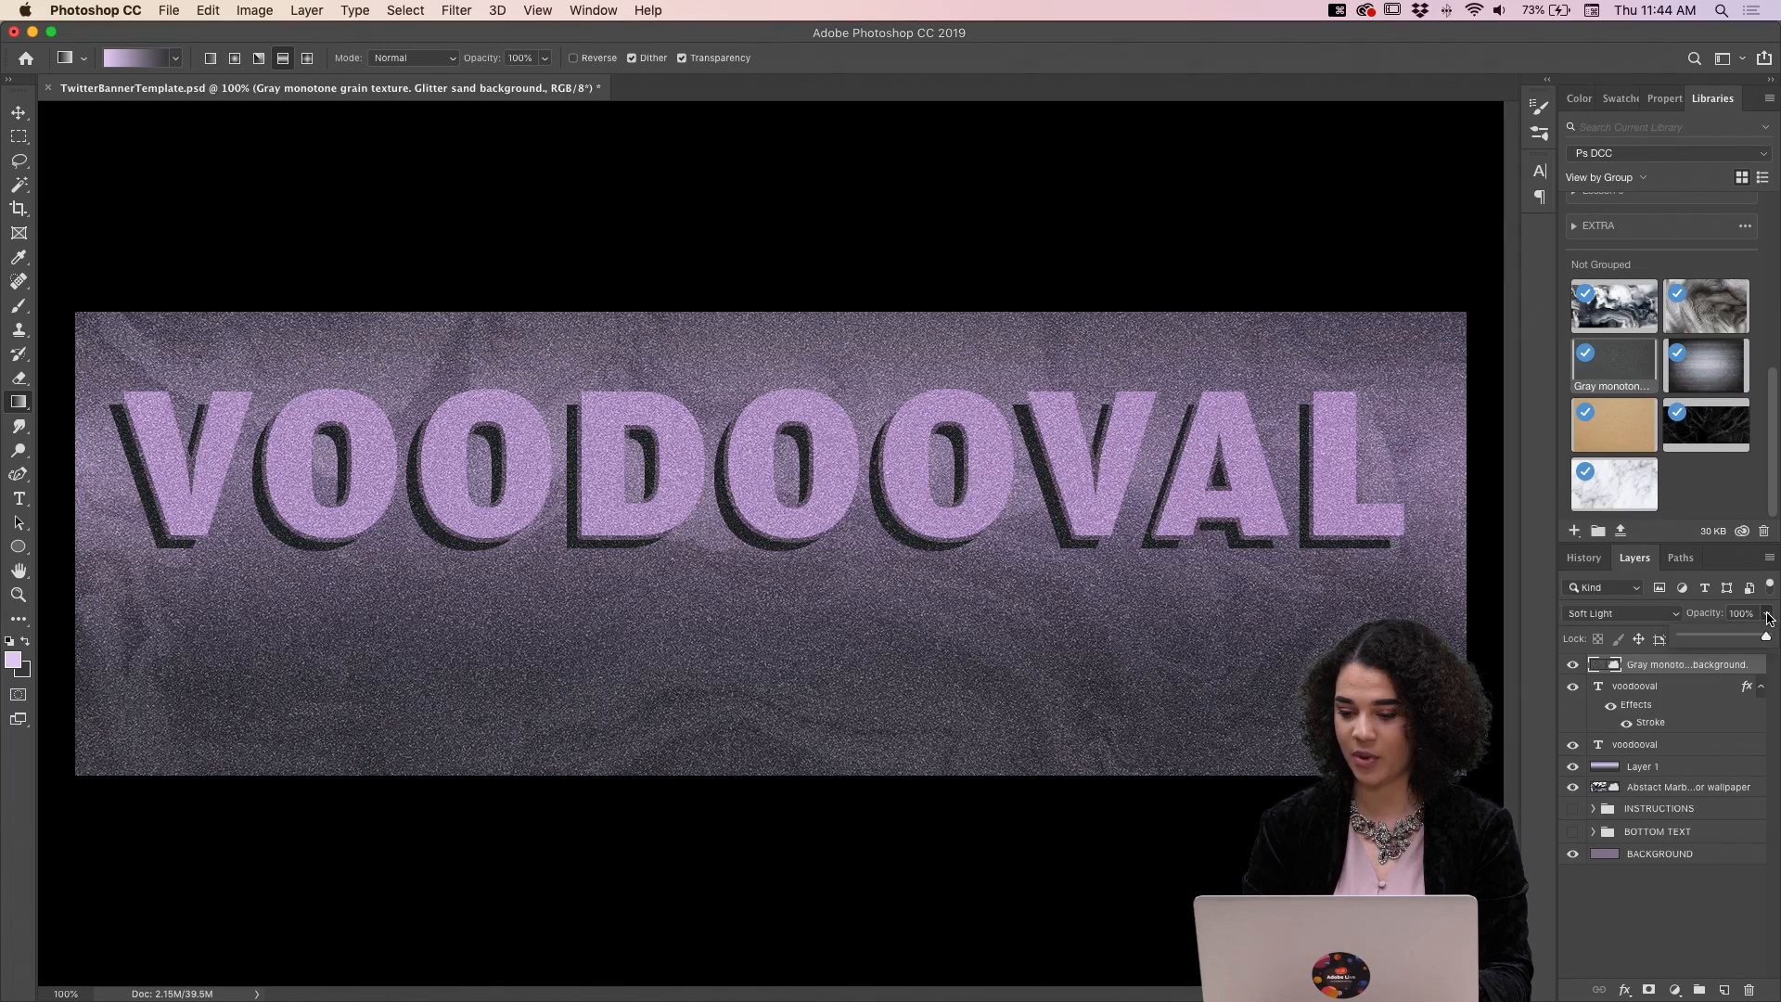
pyautogui.click(1725, 638)
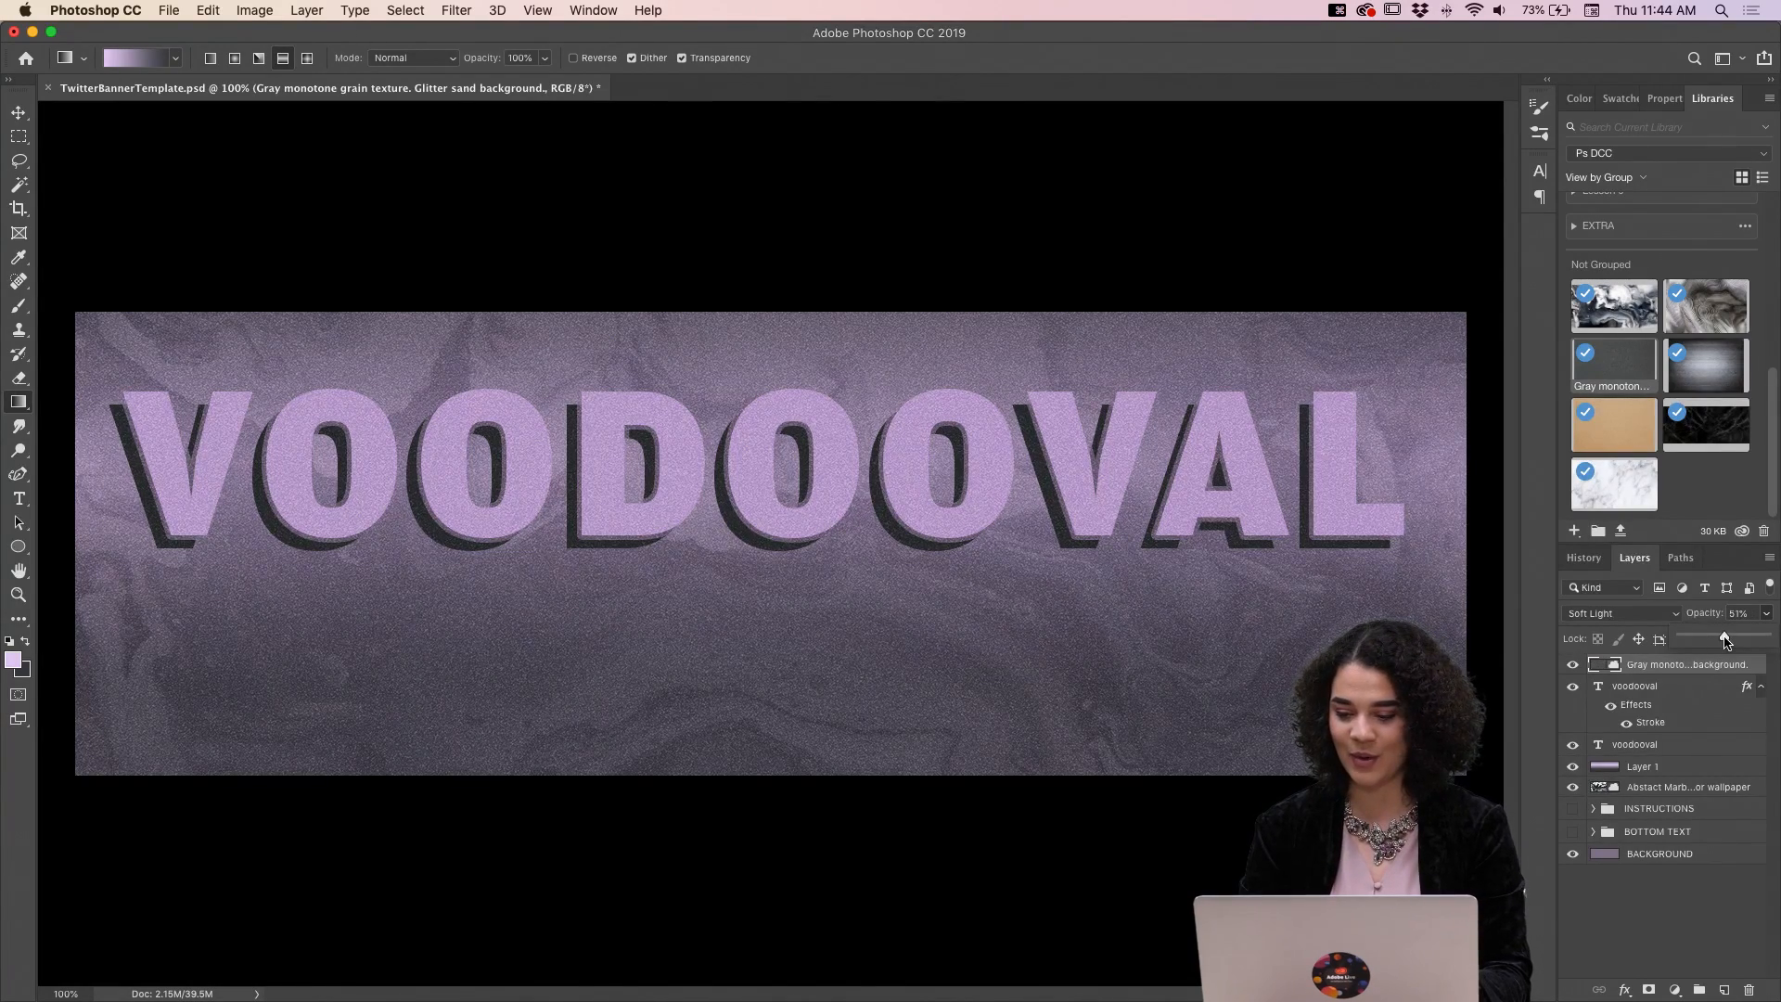
pyautogui.moveTo(1721, 642); pyautogui.dragTo(1717, 642)
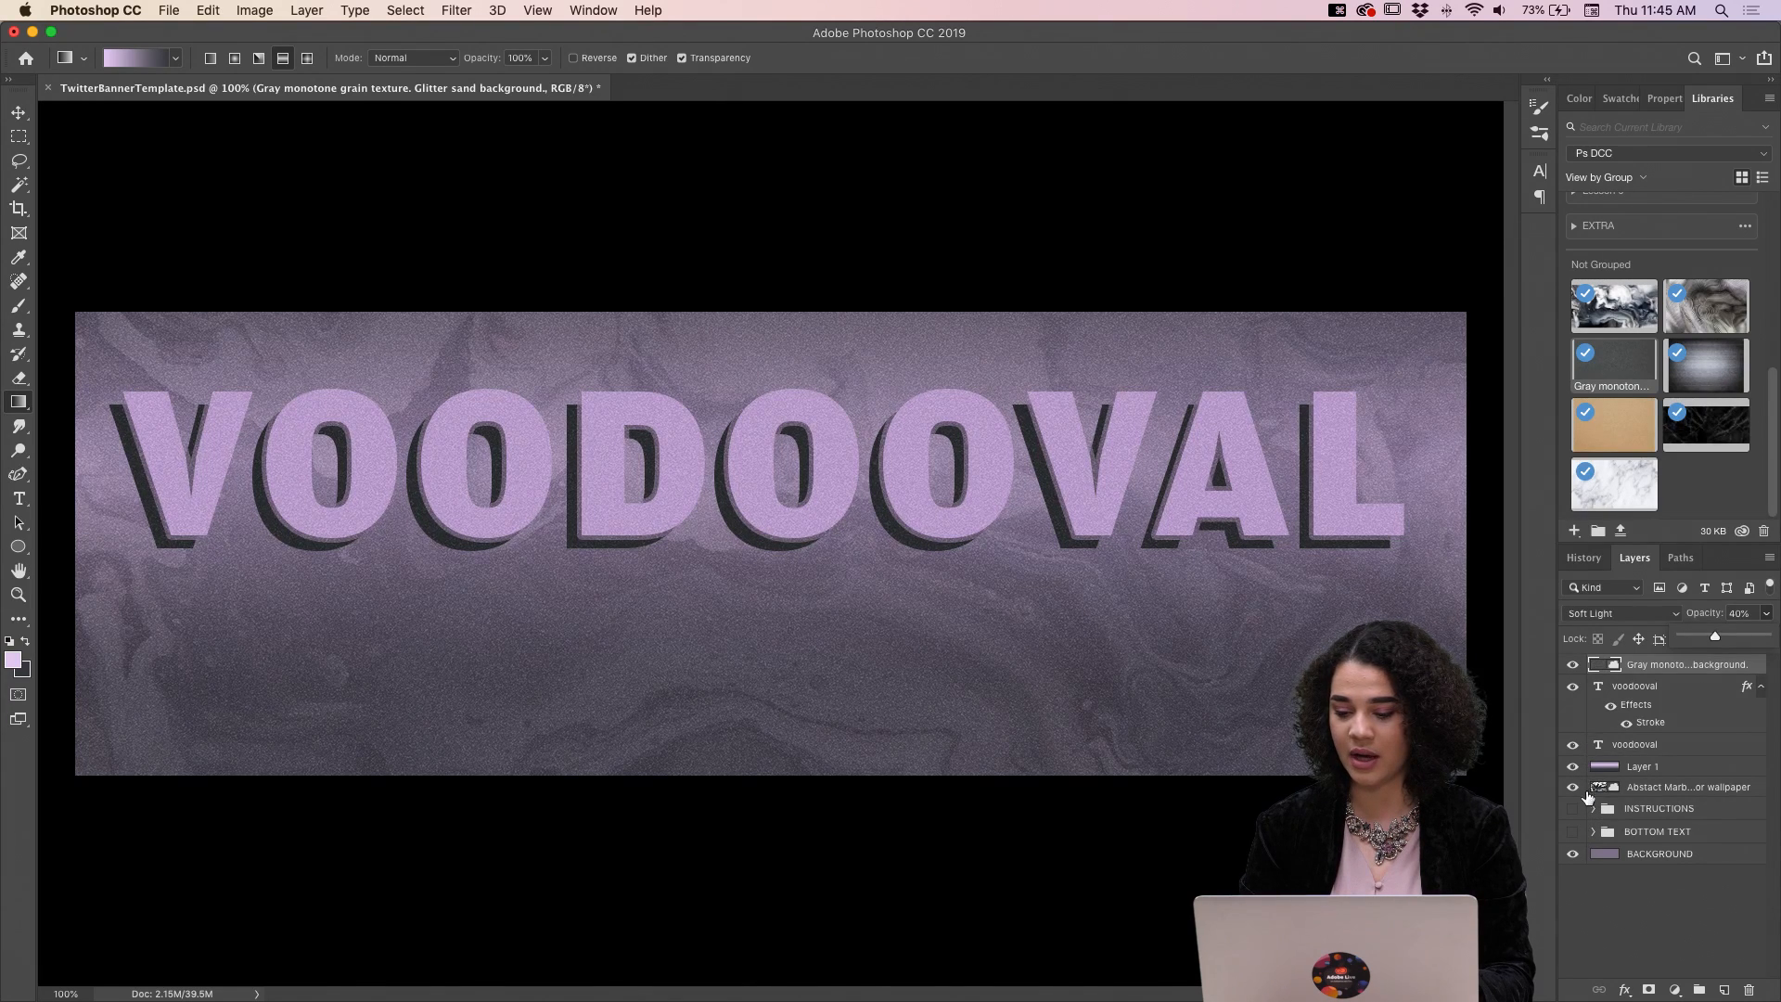
# Make the BOTTOM TEXT group visible and move it to the top of the layer stack.
pyautogui.click(1570, 835)
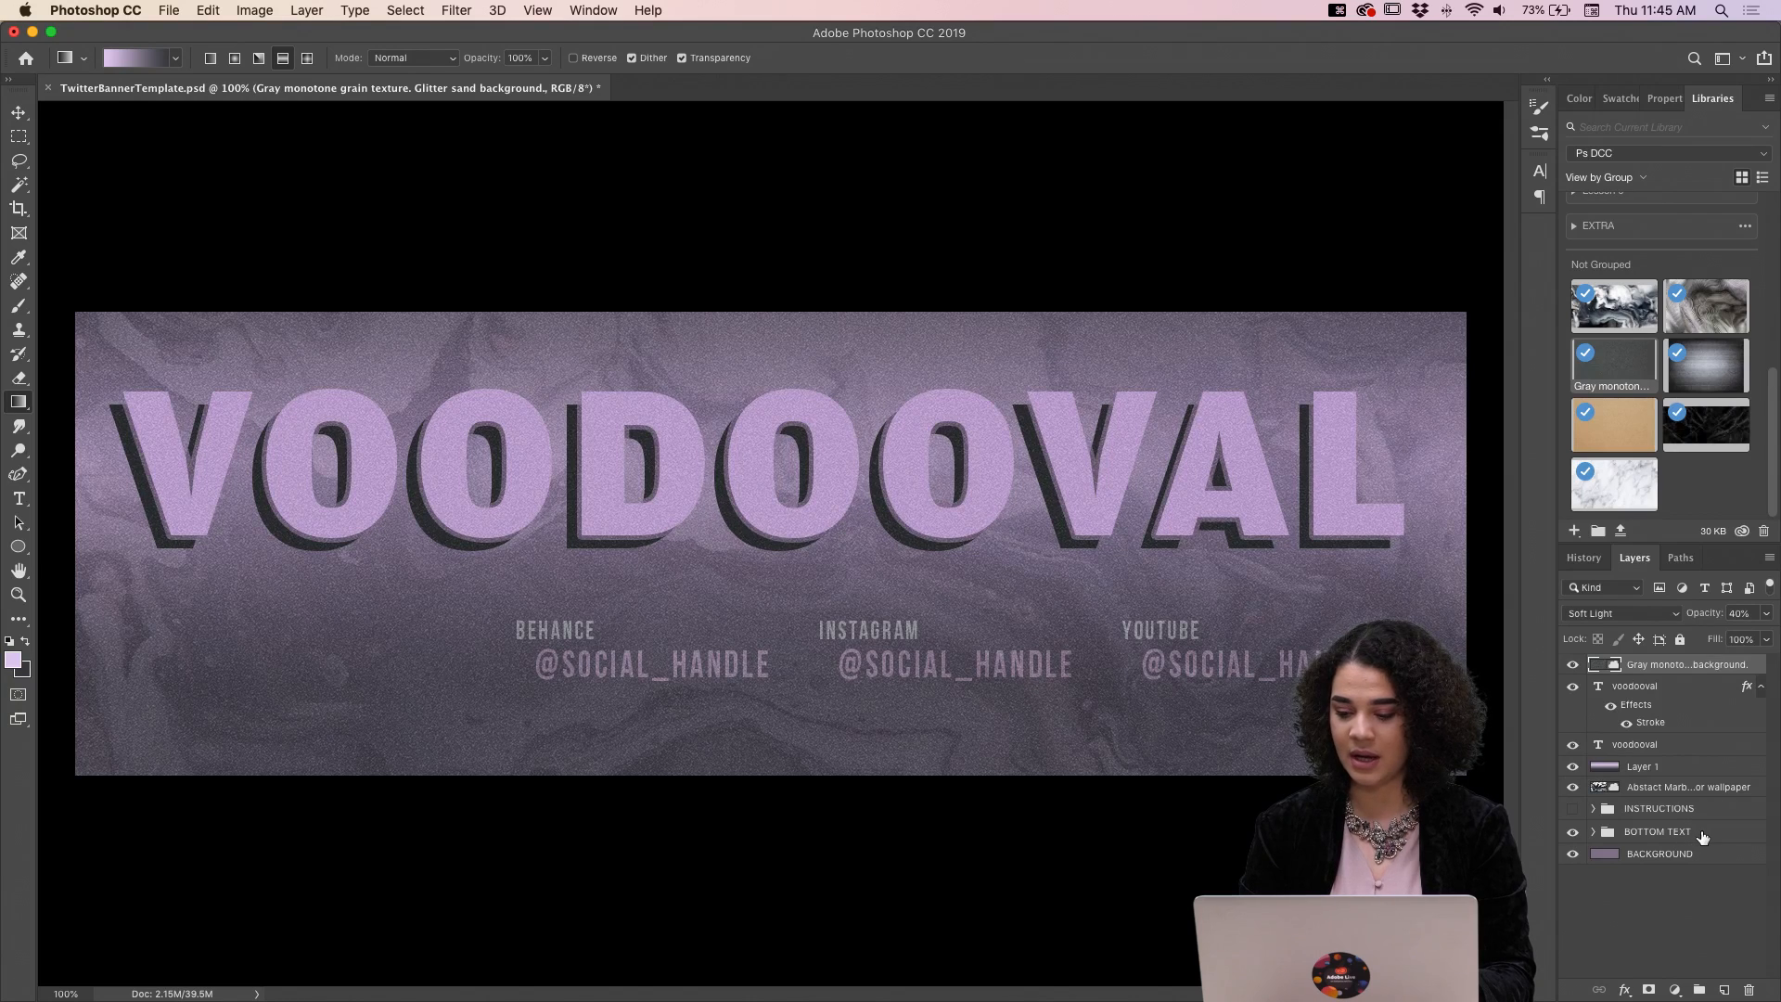
pyautogui.moveTo(1704, 835); pyautogui.dragTo(1677, 661)
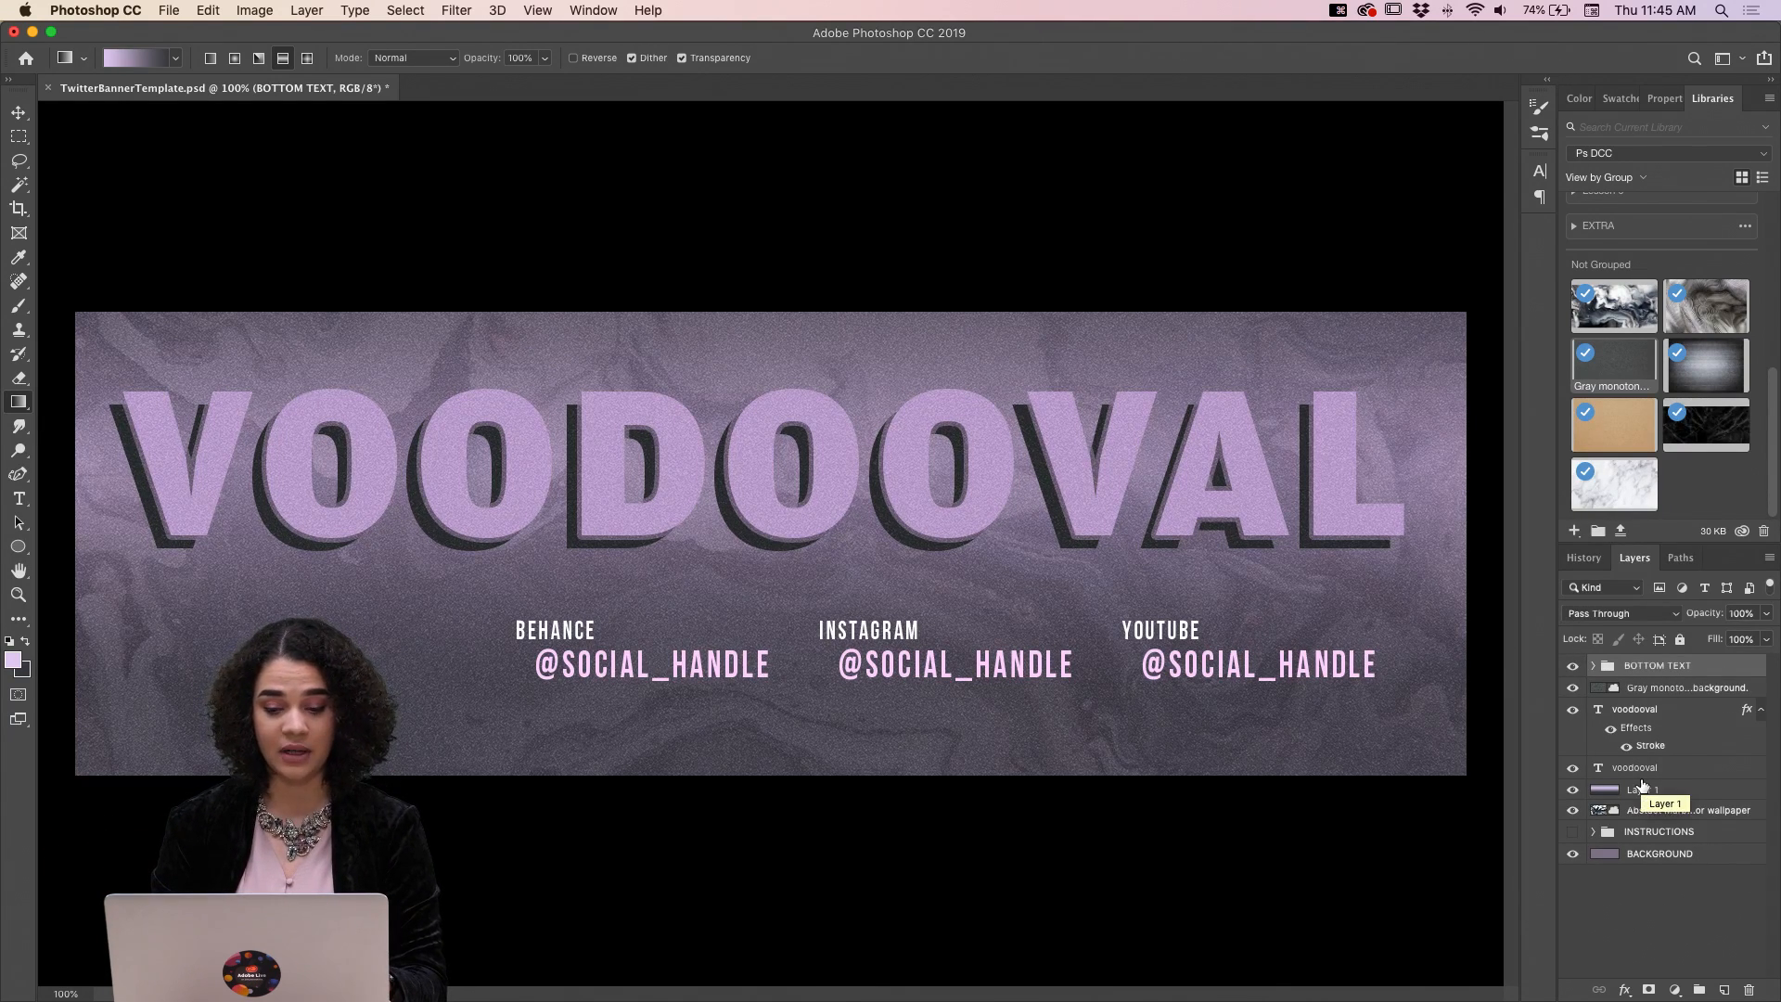
# Recolor the top voodooval text layer to a lighter lilac, #e5d1f1.
pyautogui.click(1694, 710)
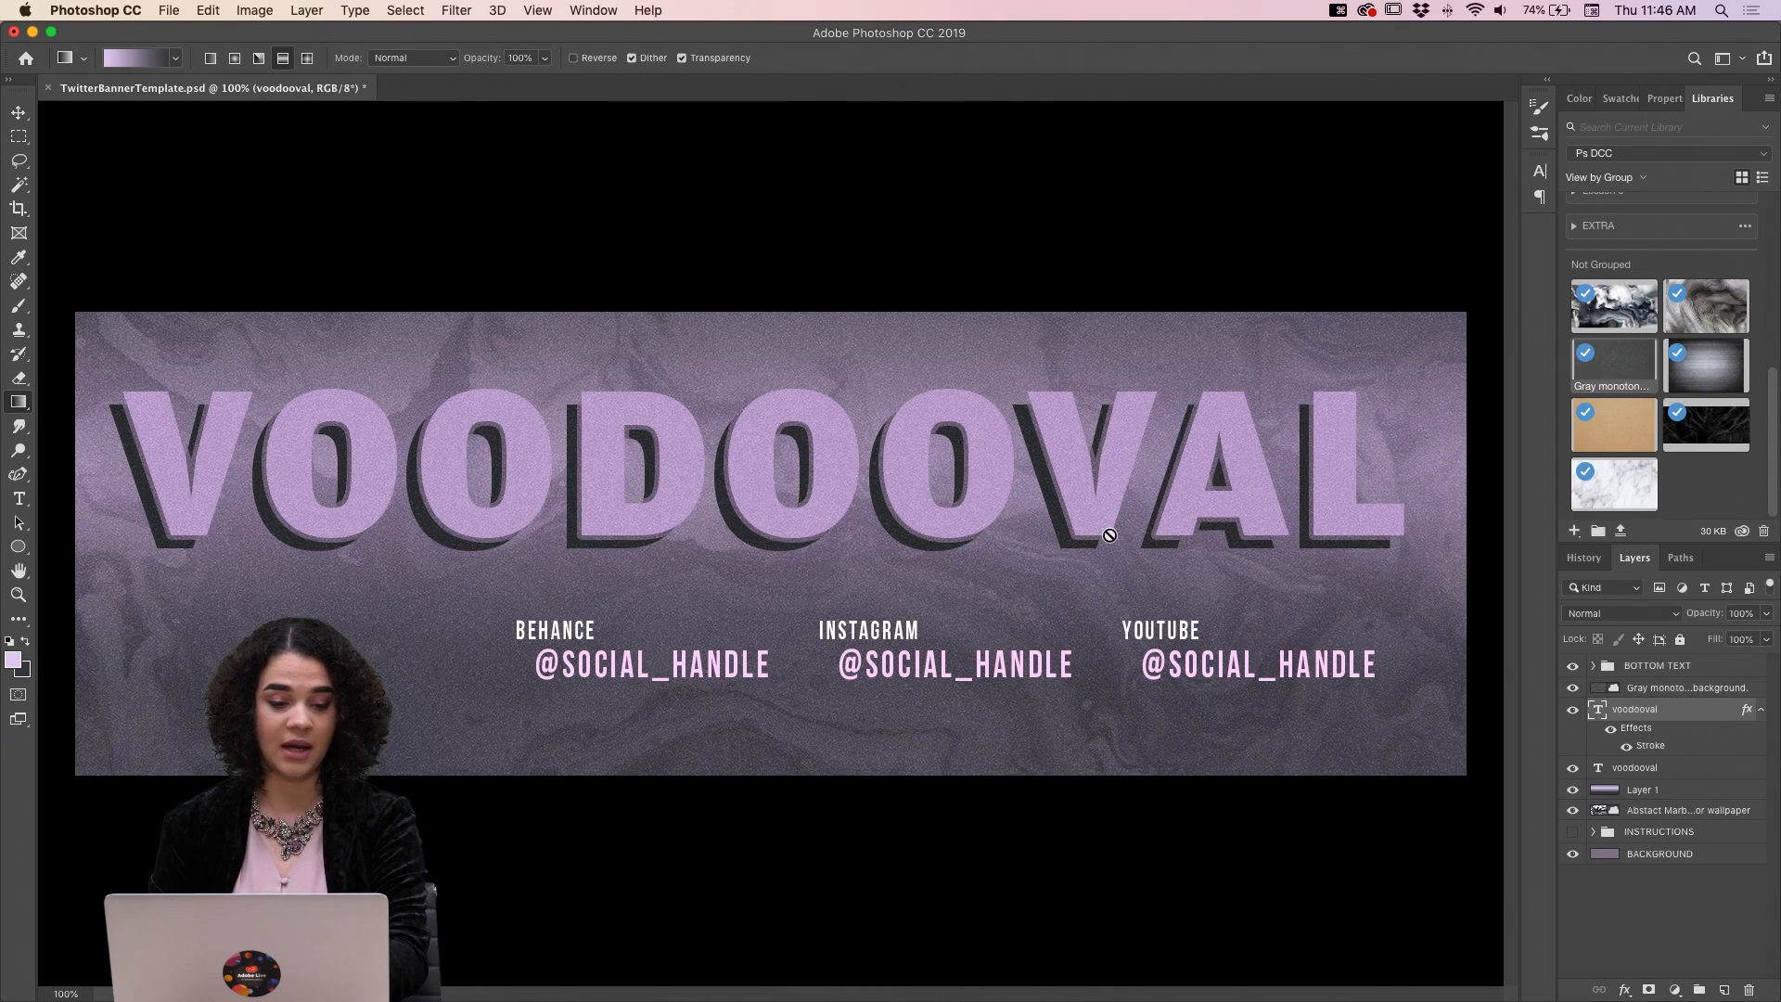
pyautogui.press('t')
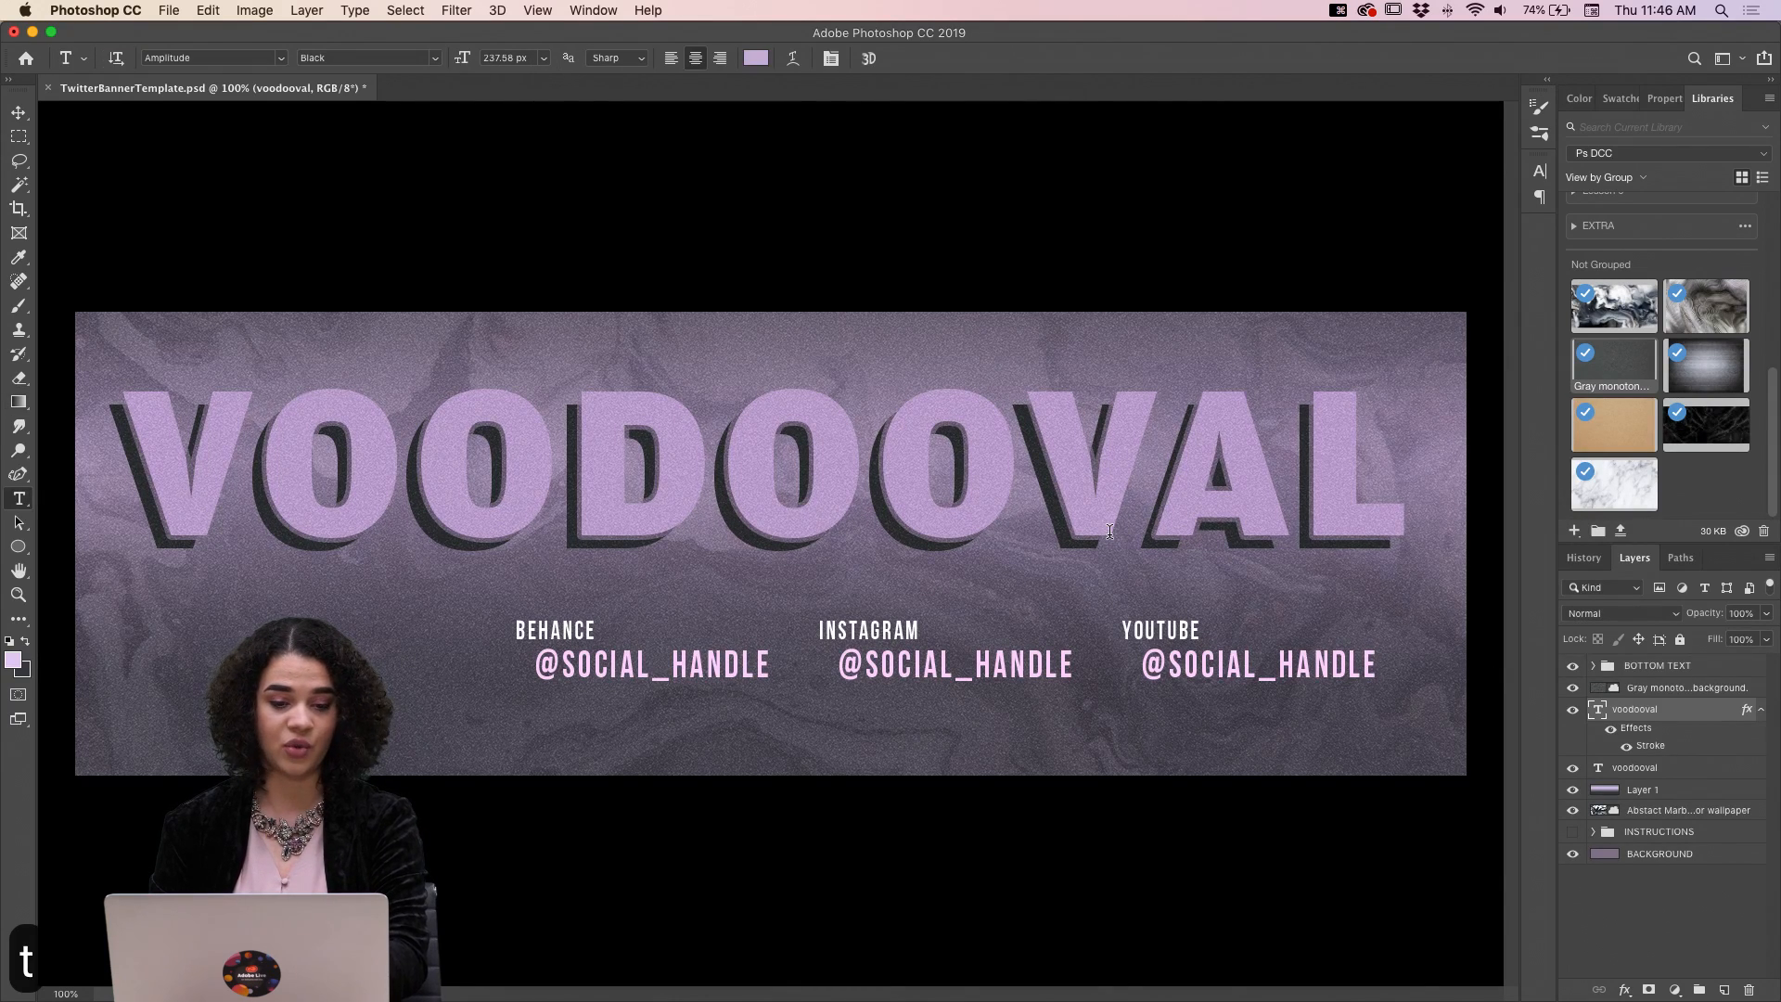
pyautogui.click(756, 58)
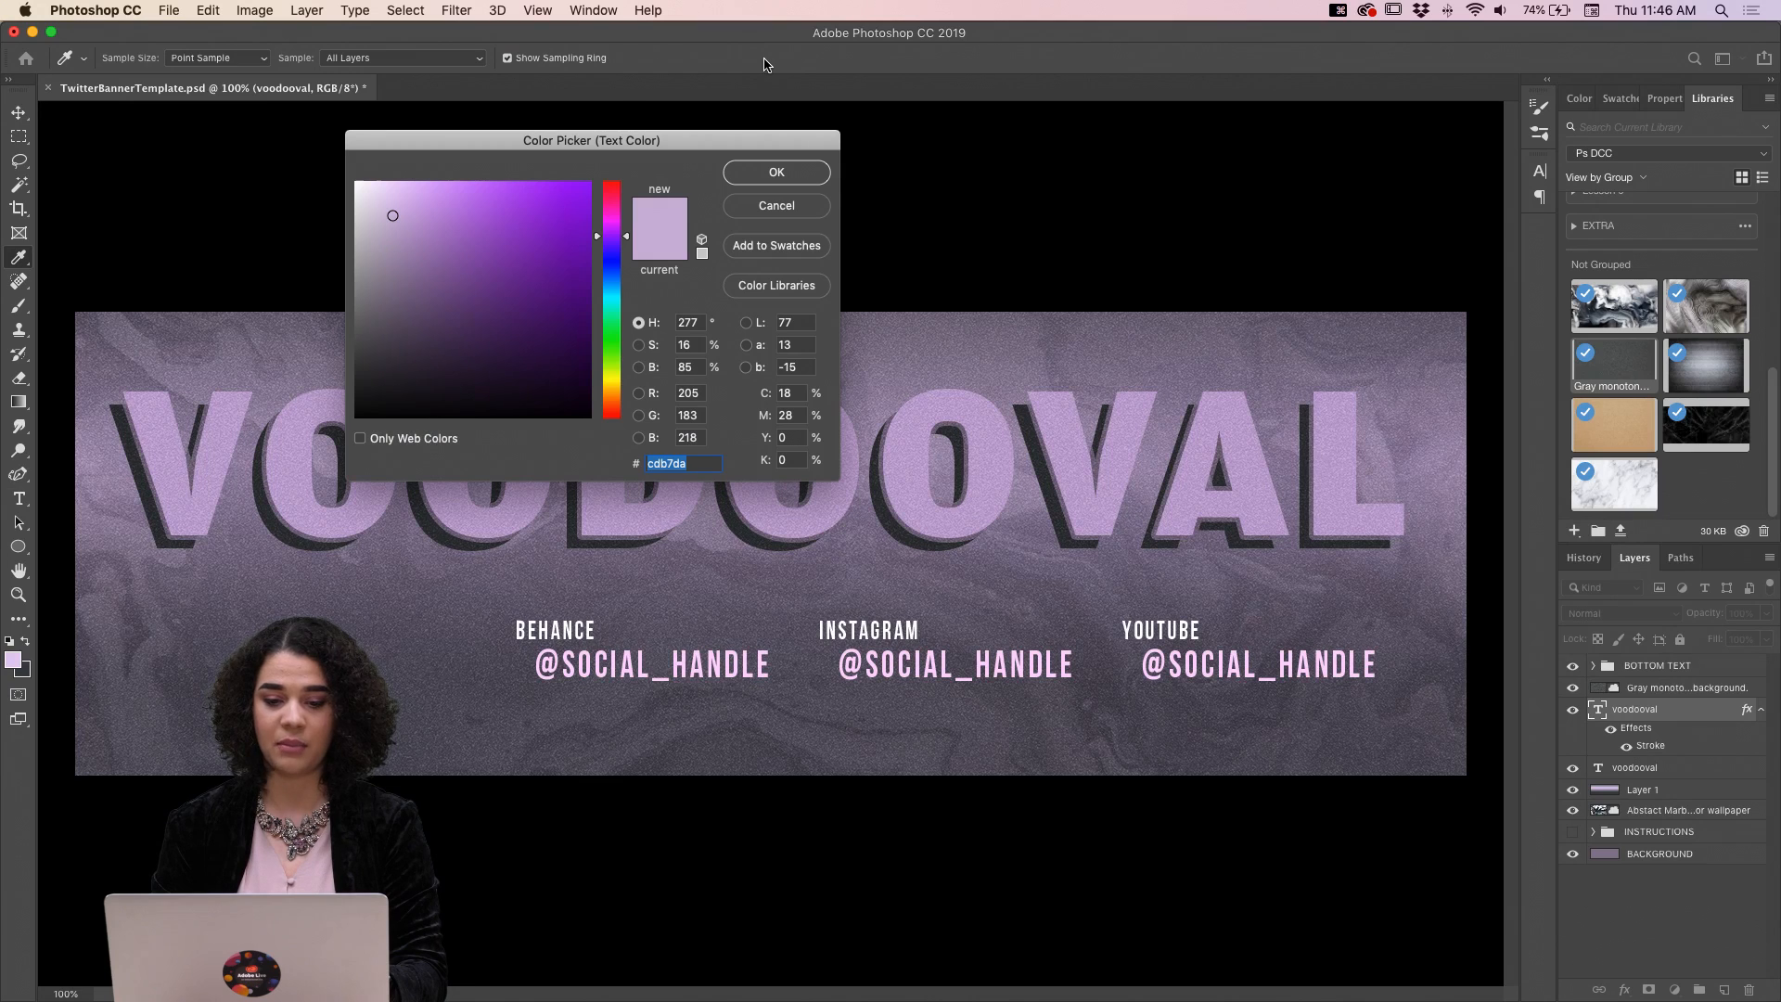
pyautogui.click(387, 193)
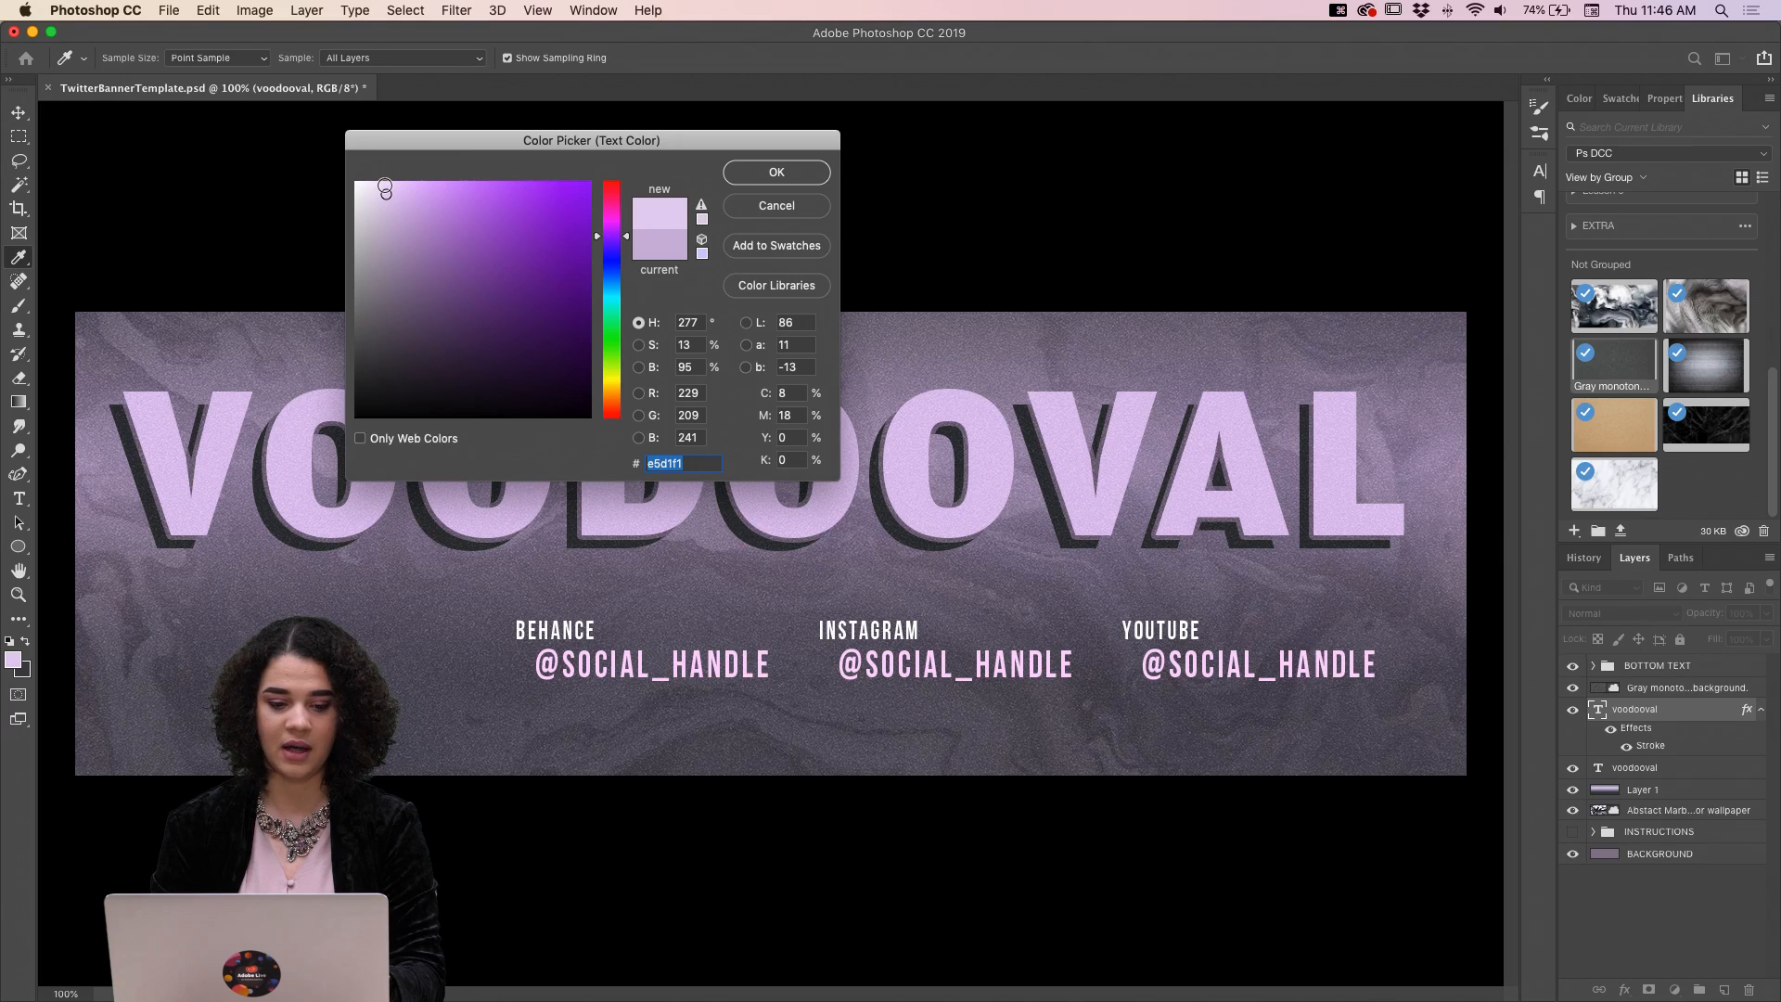
pyautogui.click(776, 172)
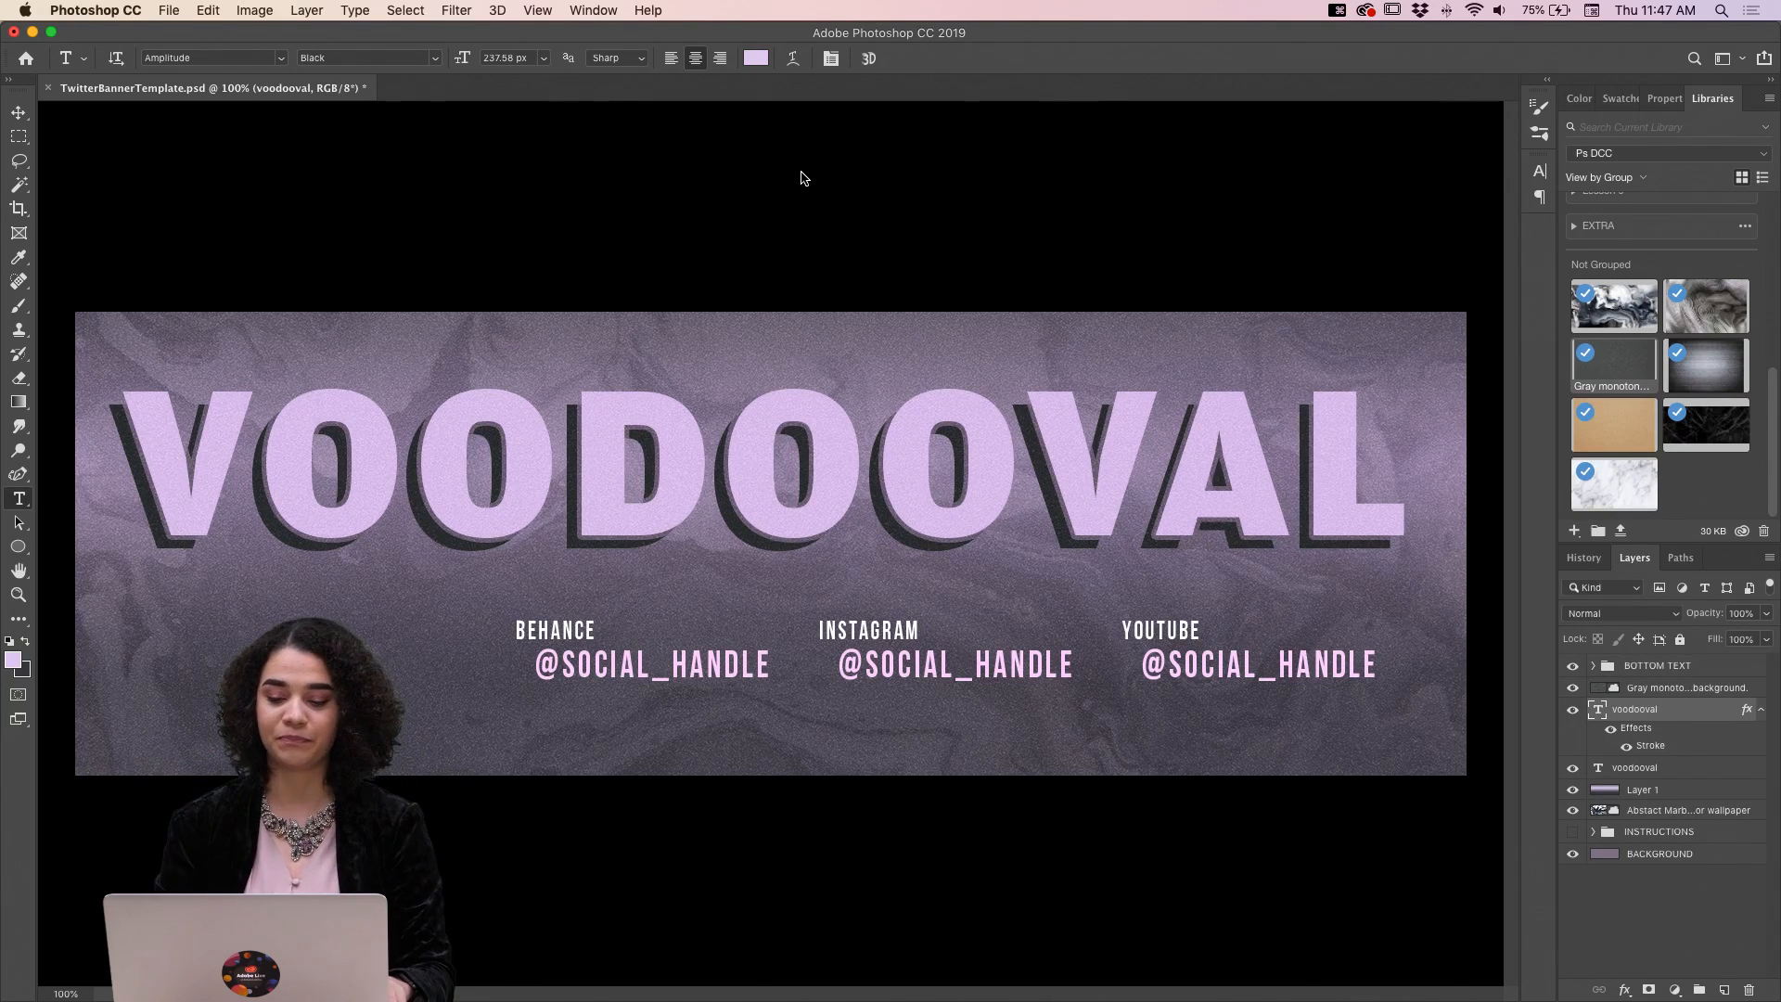
# Select the BOTTOM TEXT group and save the layered document.
pyautogui.click(1699, 668)
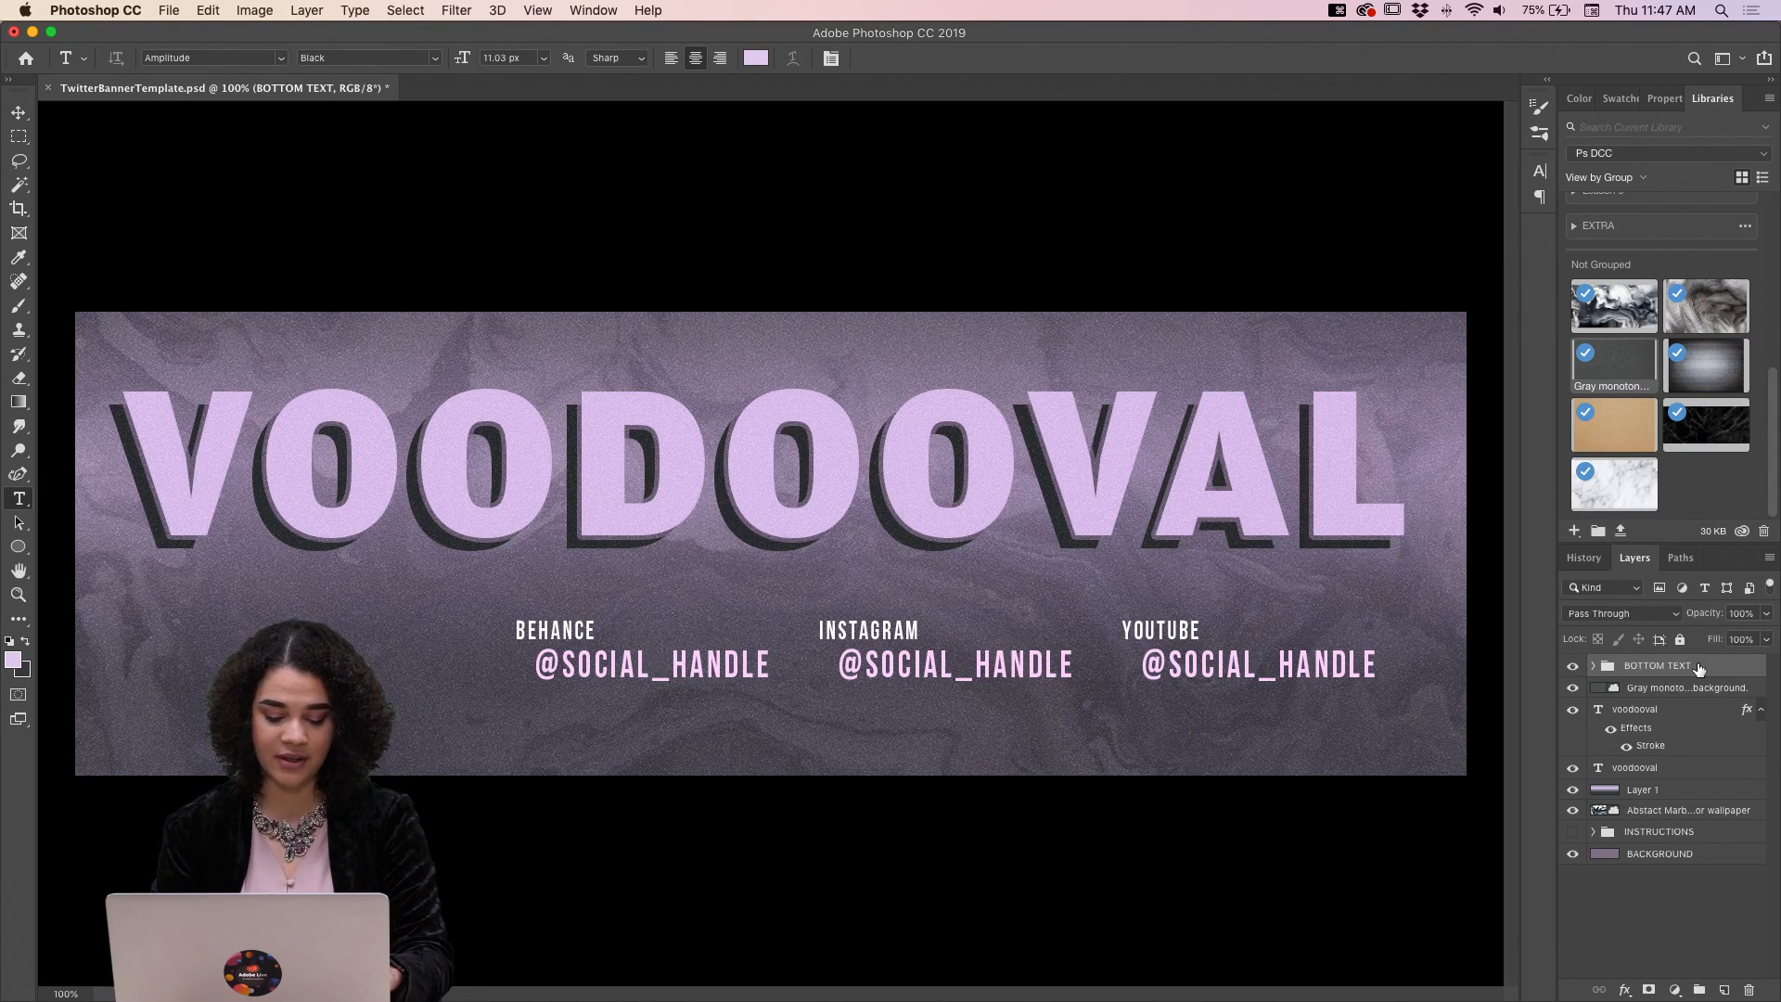
pyautogui.press('super+s')
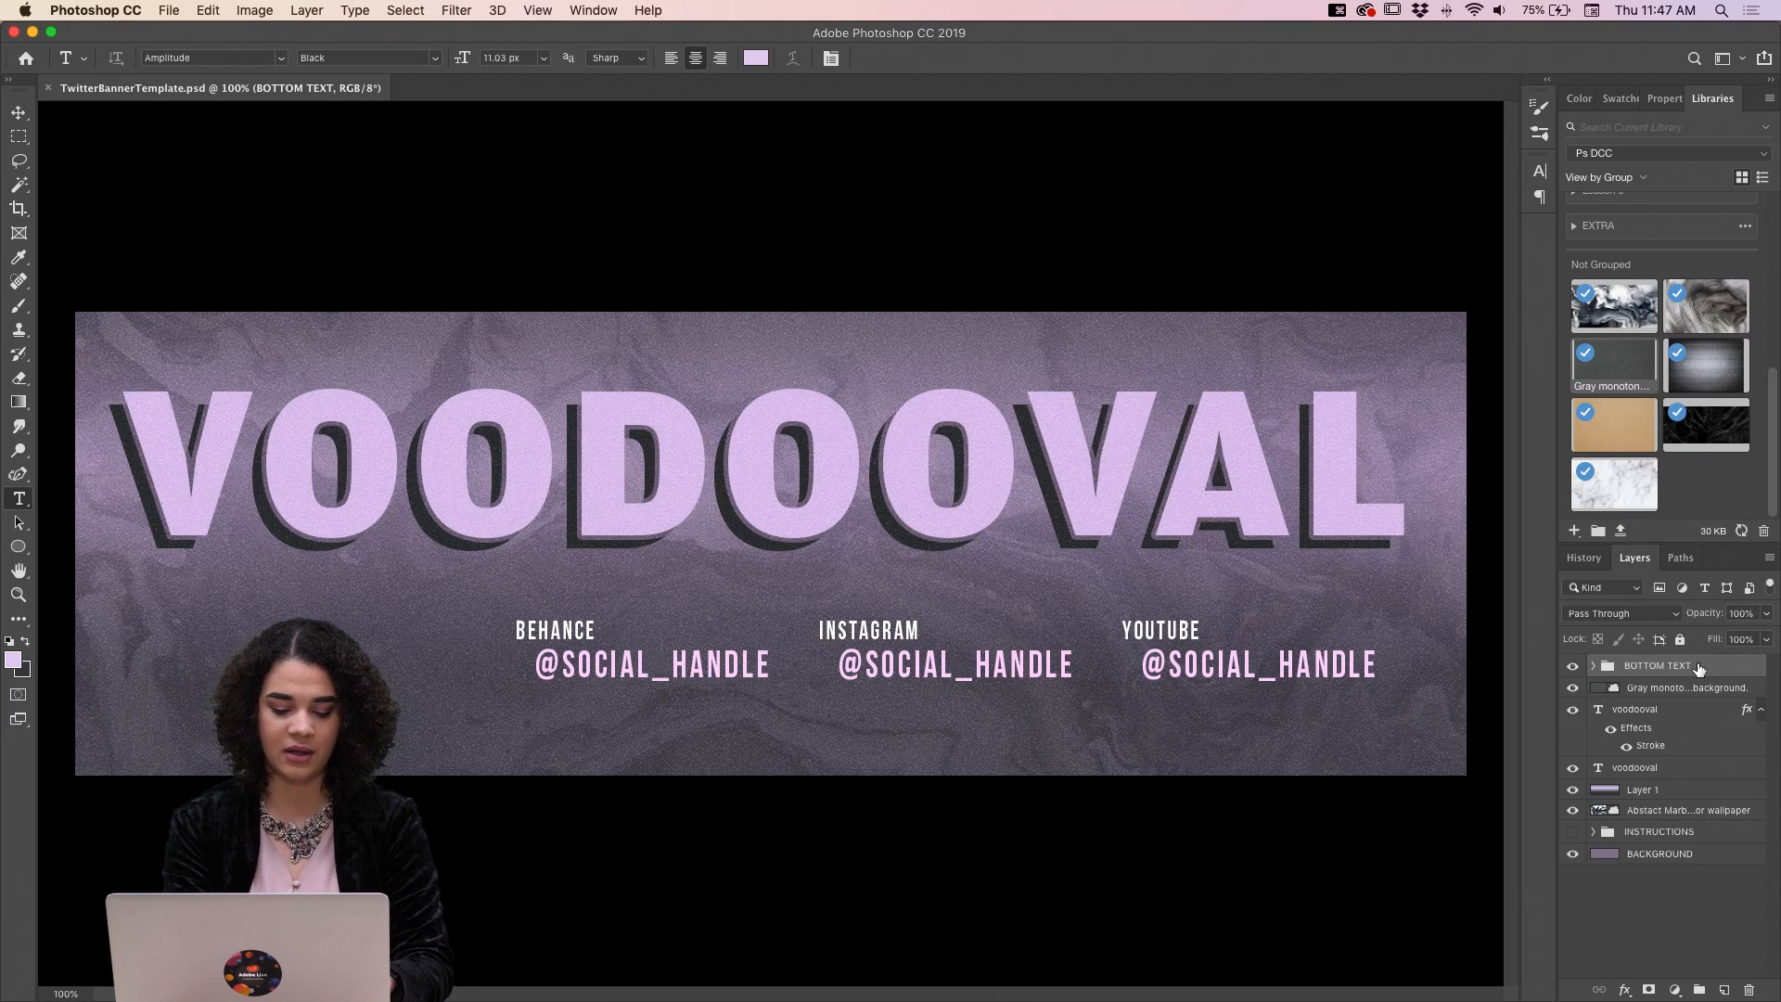
# Save a JPEG copy named TwitterBannerTemplate_final.jpg in the Desktop's Val DCC folder at Maximum quality 12, Progressive.
pyautogui.press('shift+super+s')
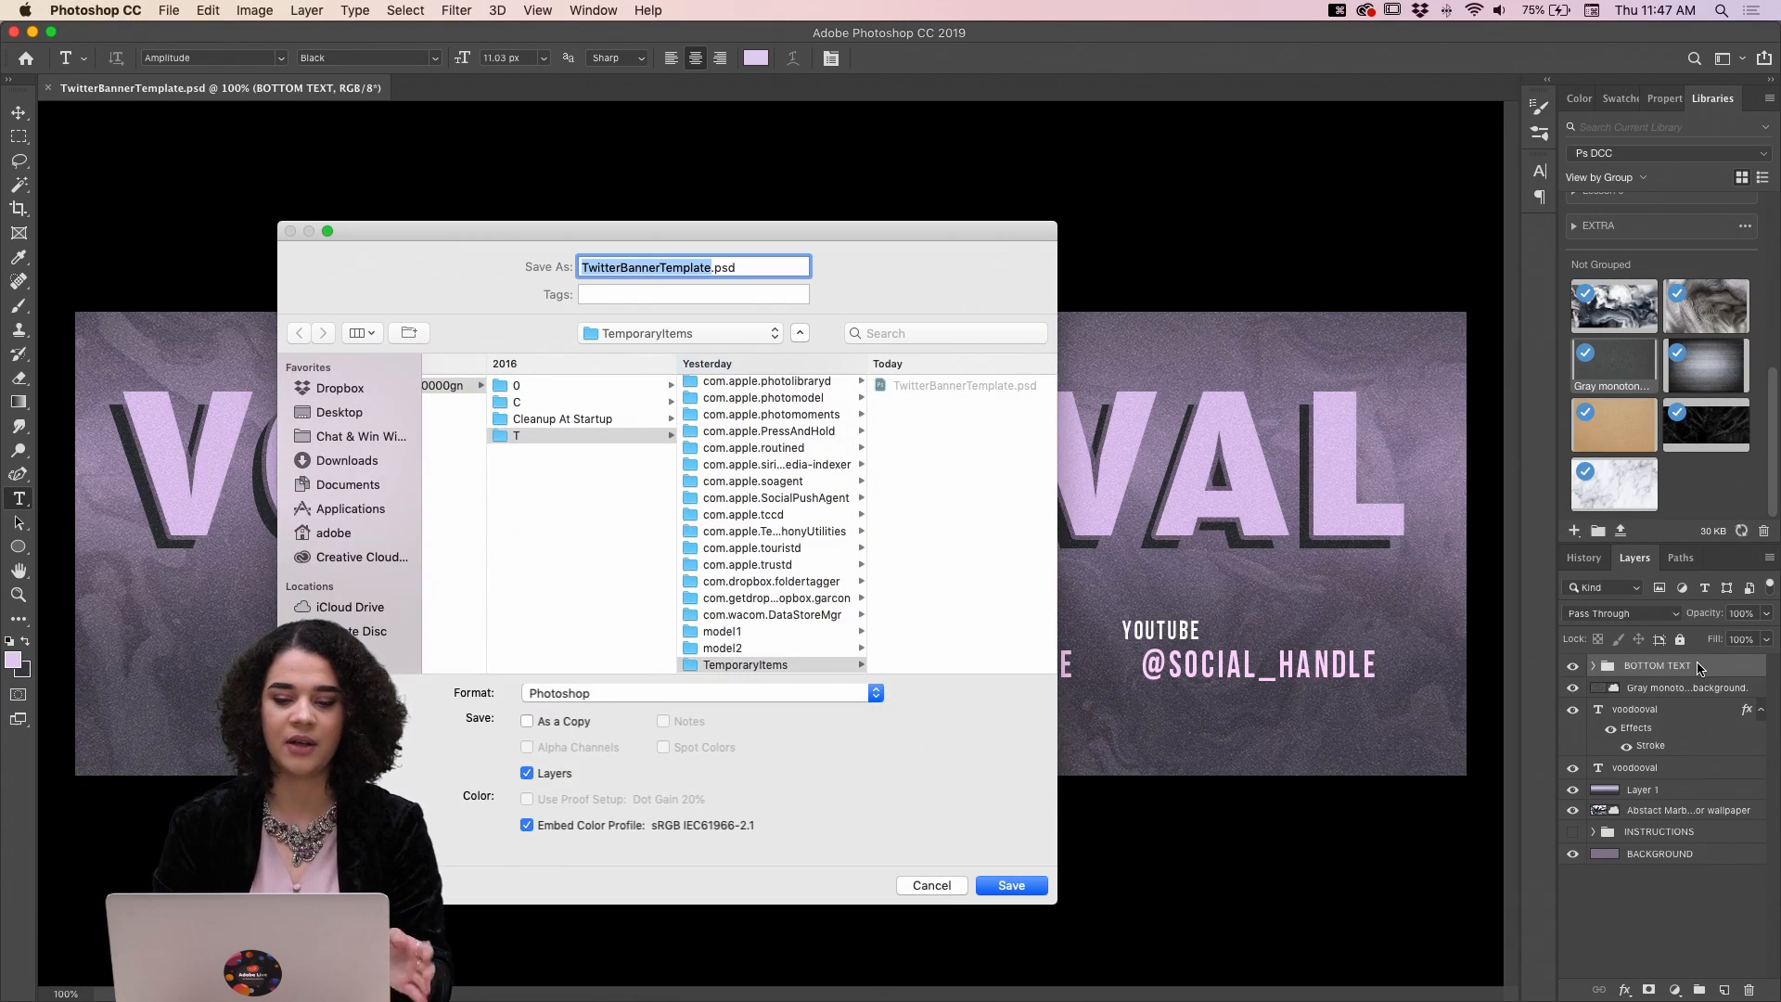
pyautogui.click(711, 267)
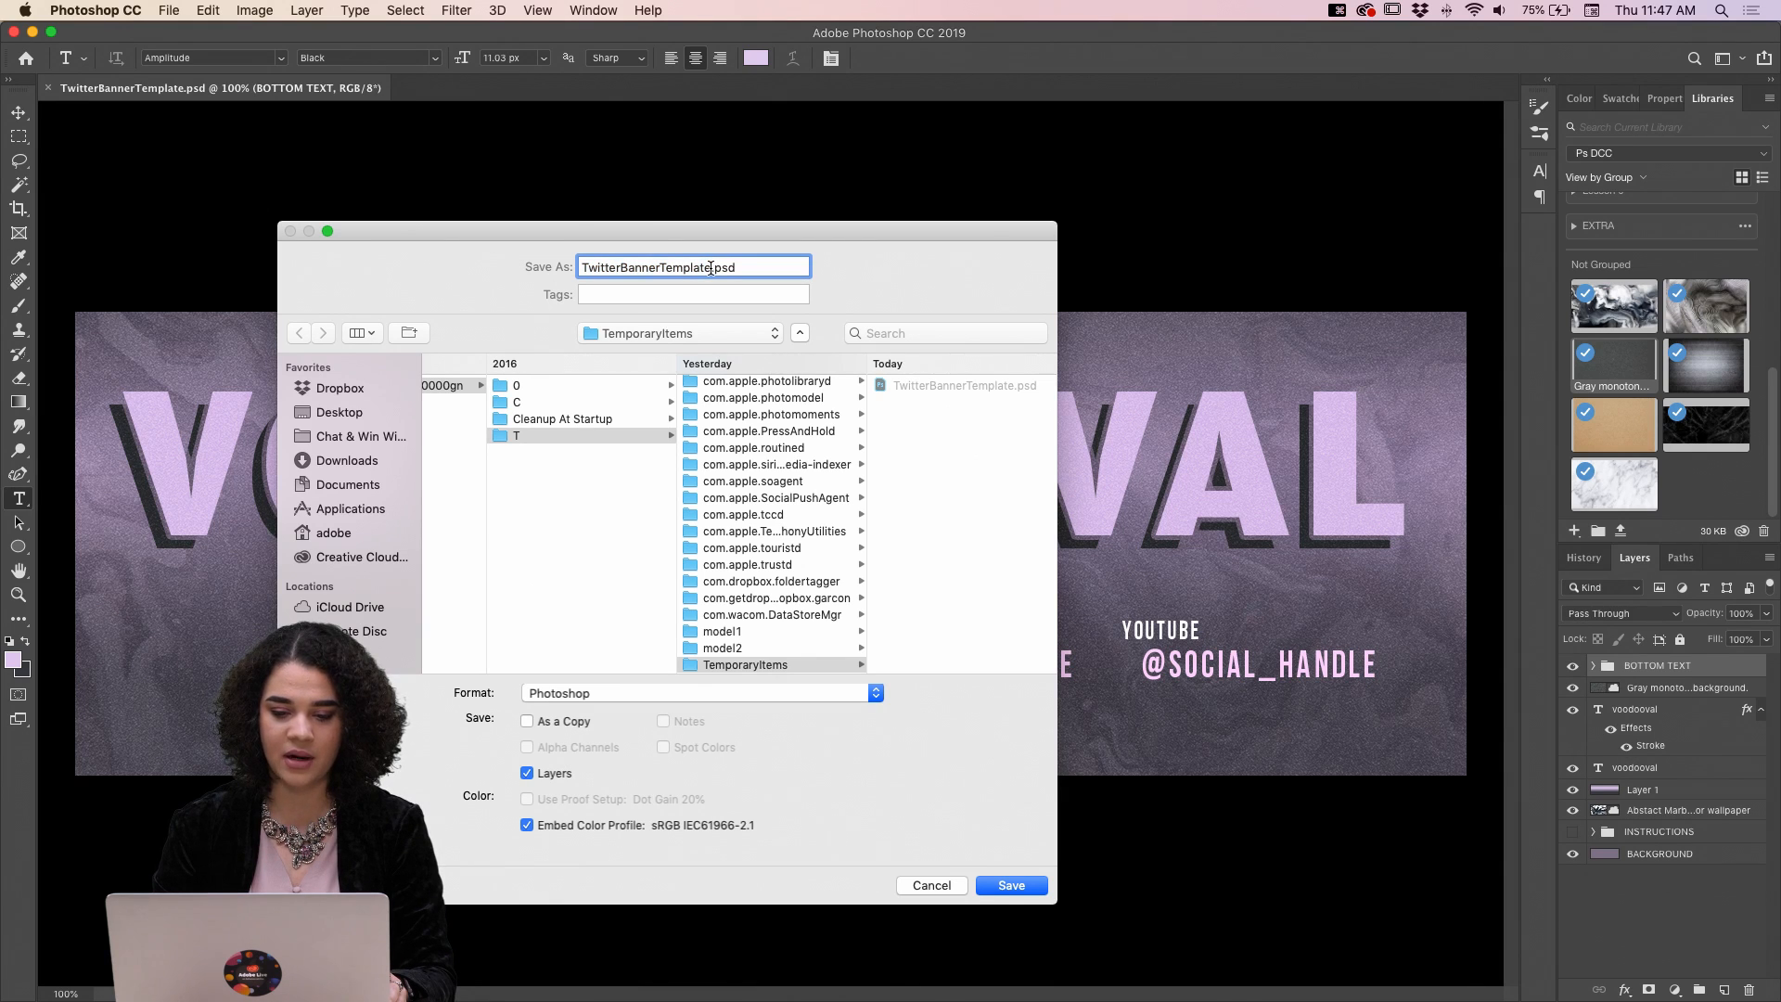
pyautogui.write('_')
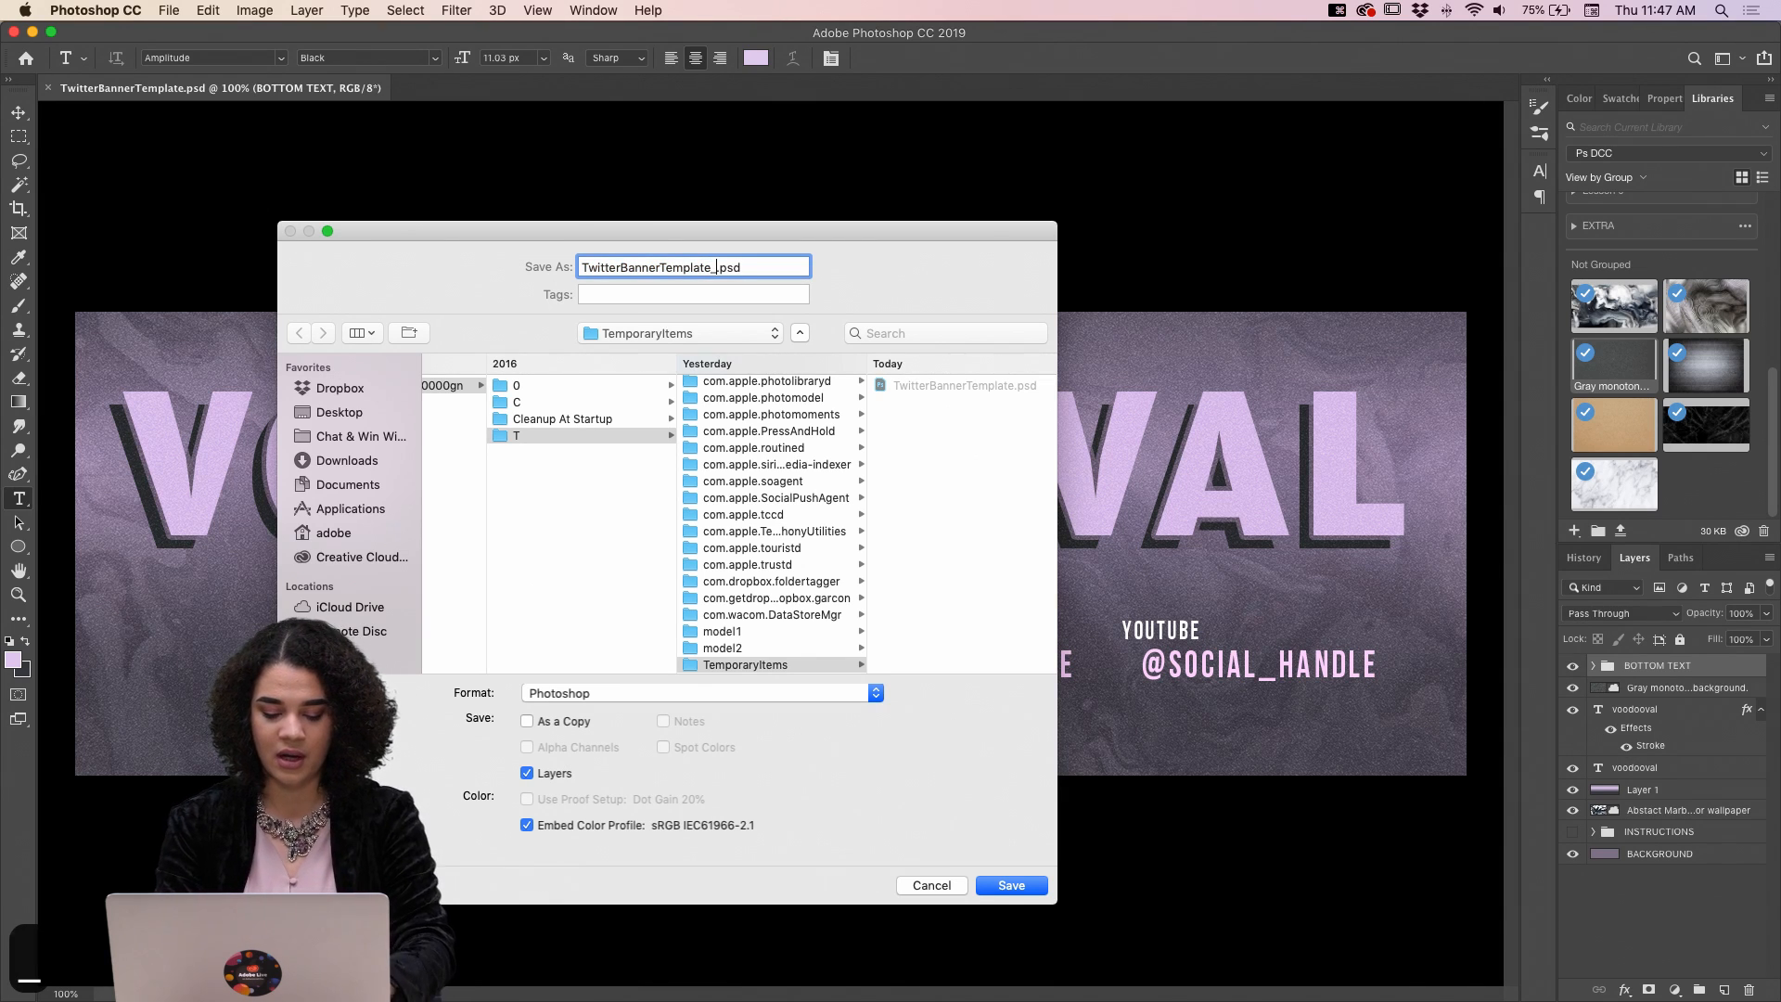
pyautogui.write('final')
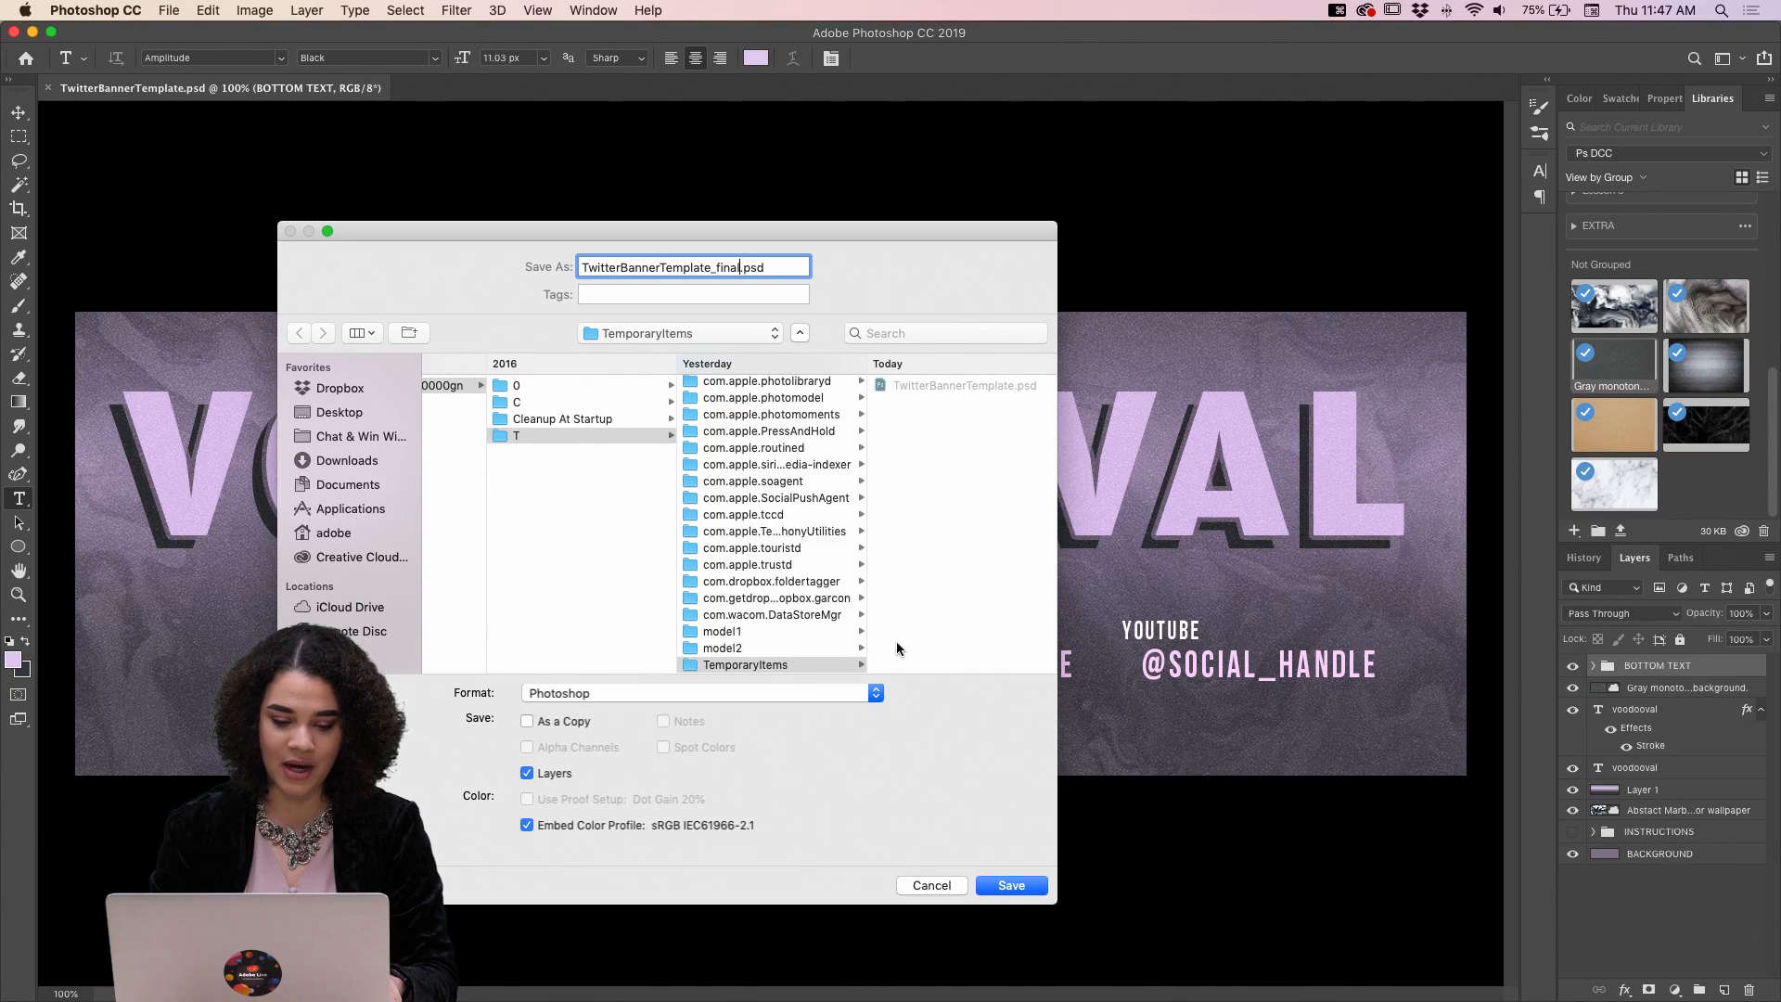
pyautogui.click(876, 695)
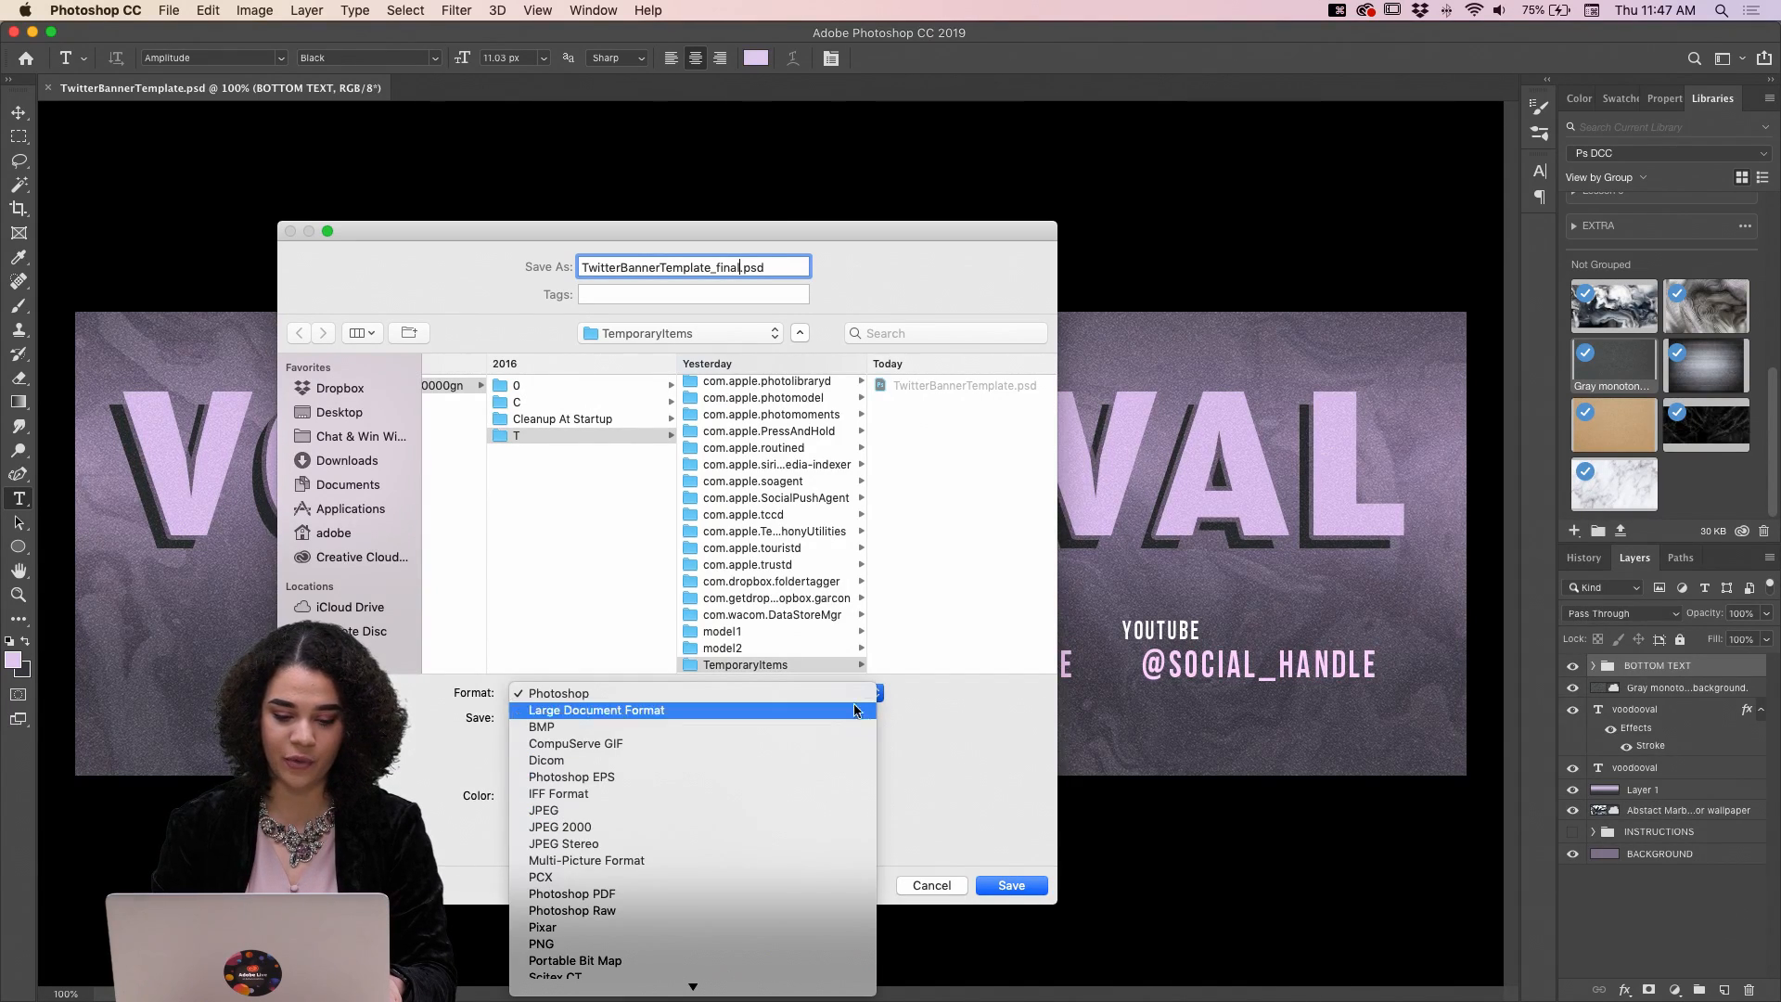
pyautogui.click(751, 811)
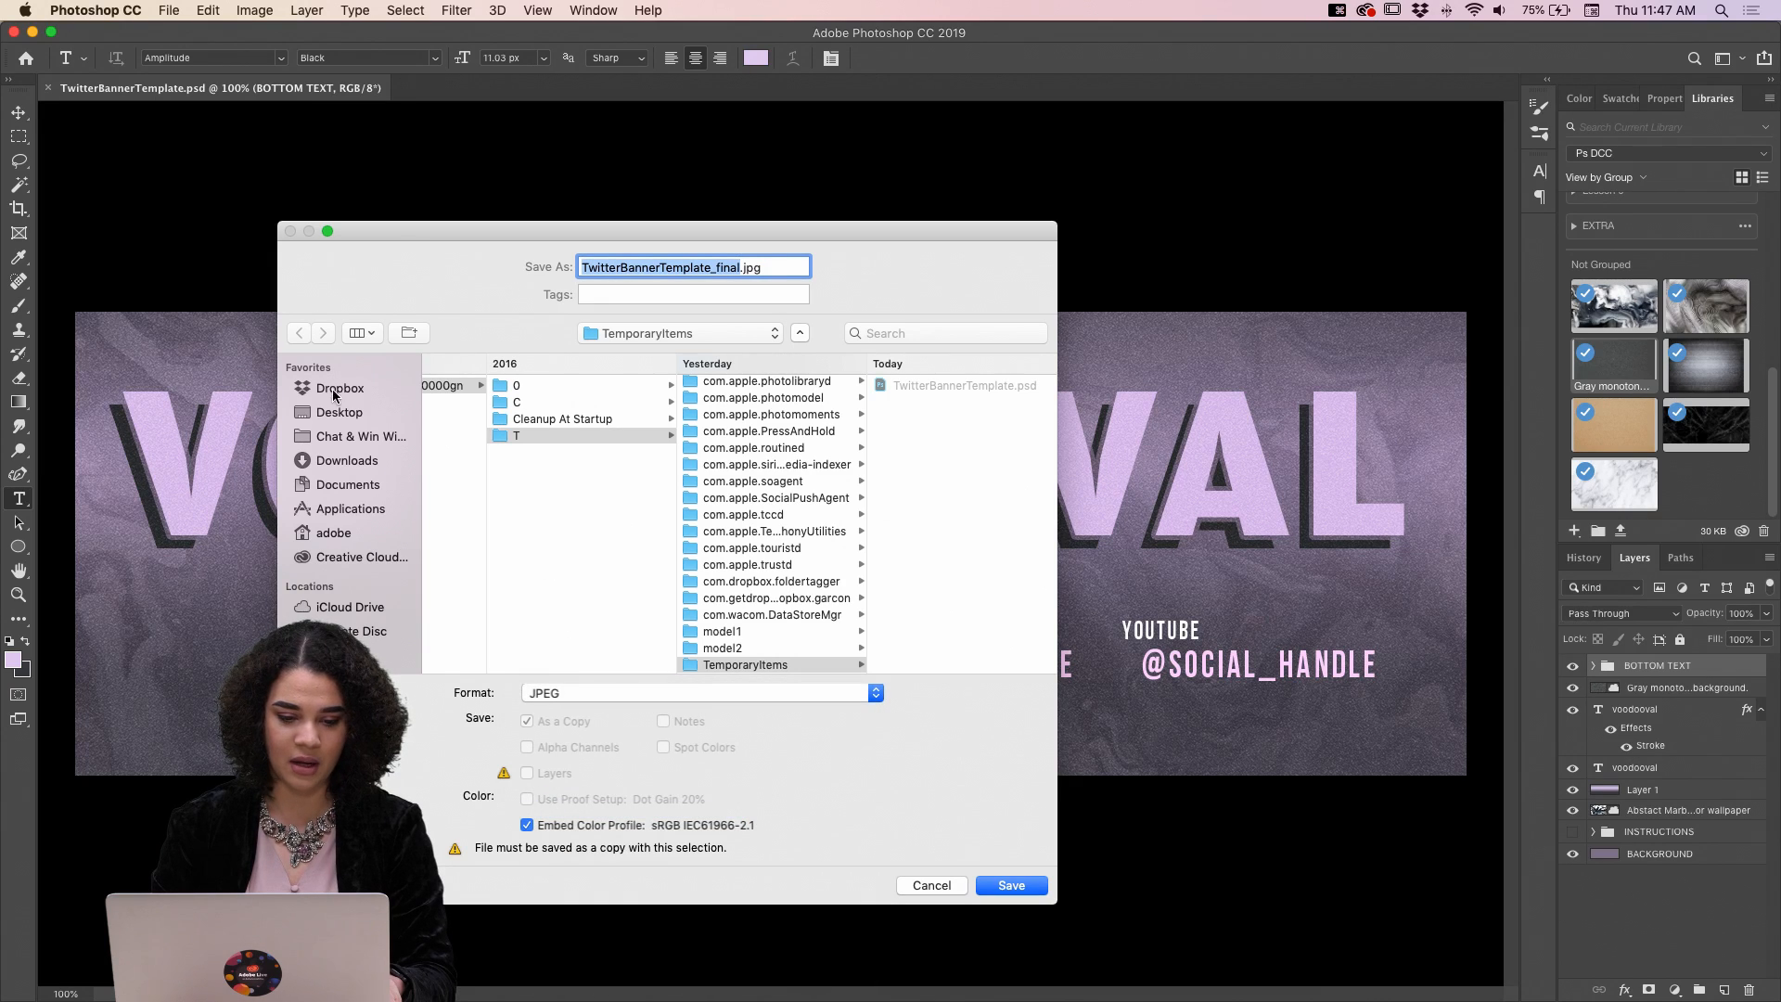
pyautogui.click(341, 419)
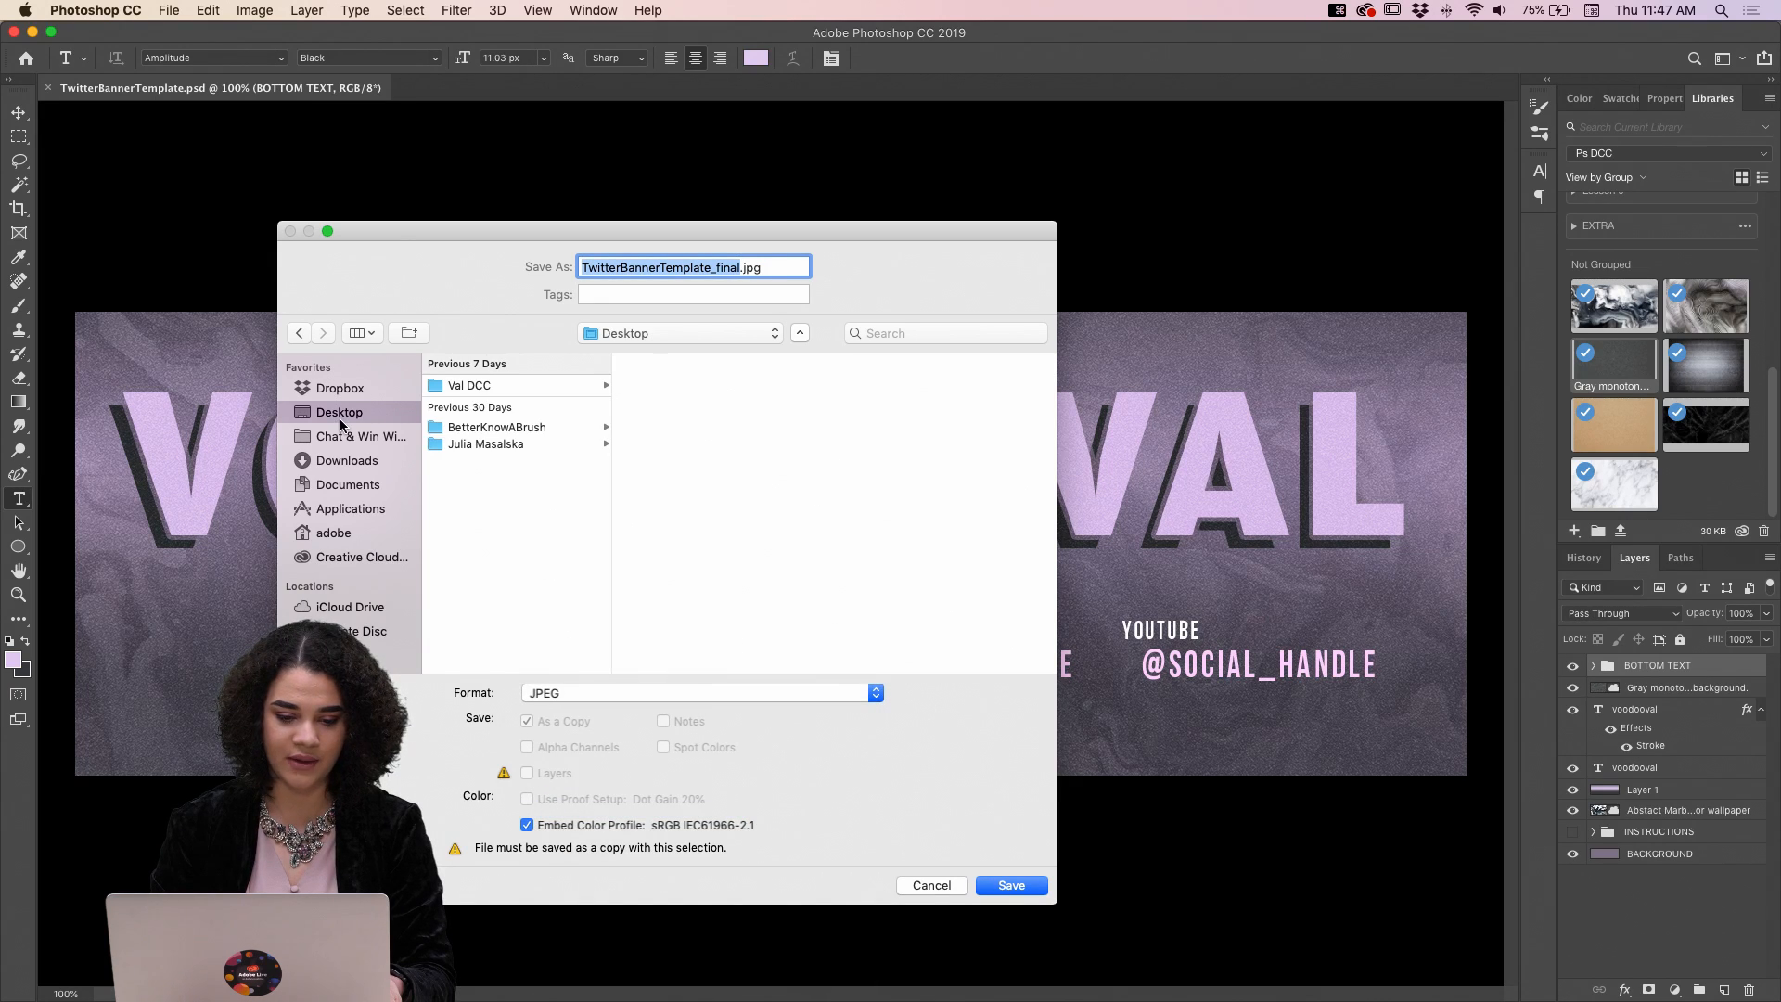
pyautogui.click(483, 387)
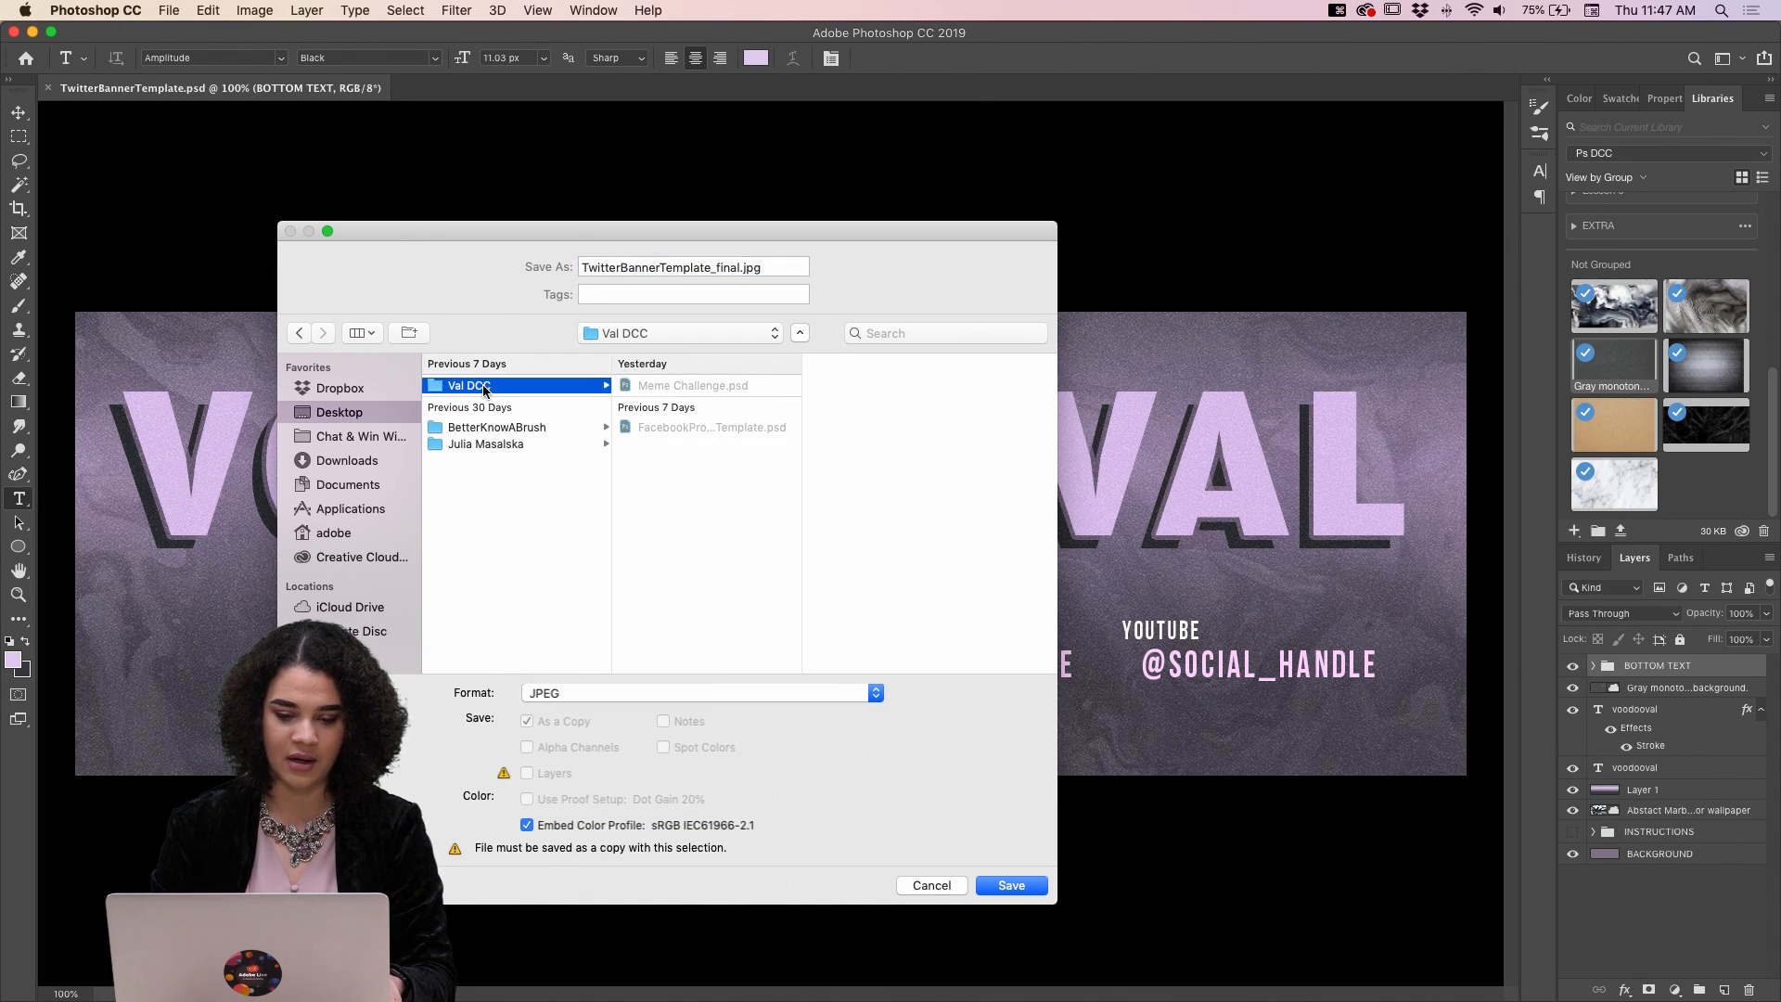
pyautogui.click(1011, 886)
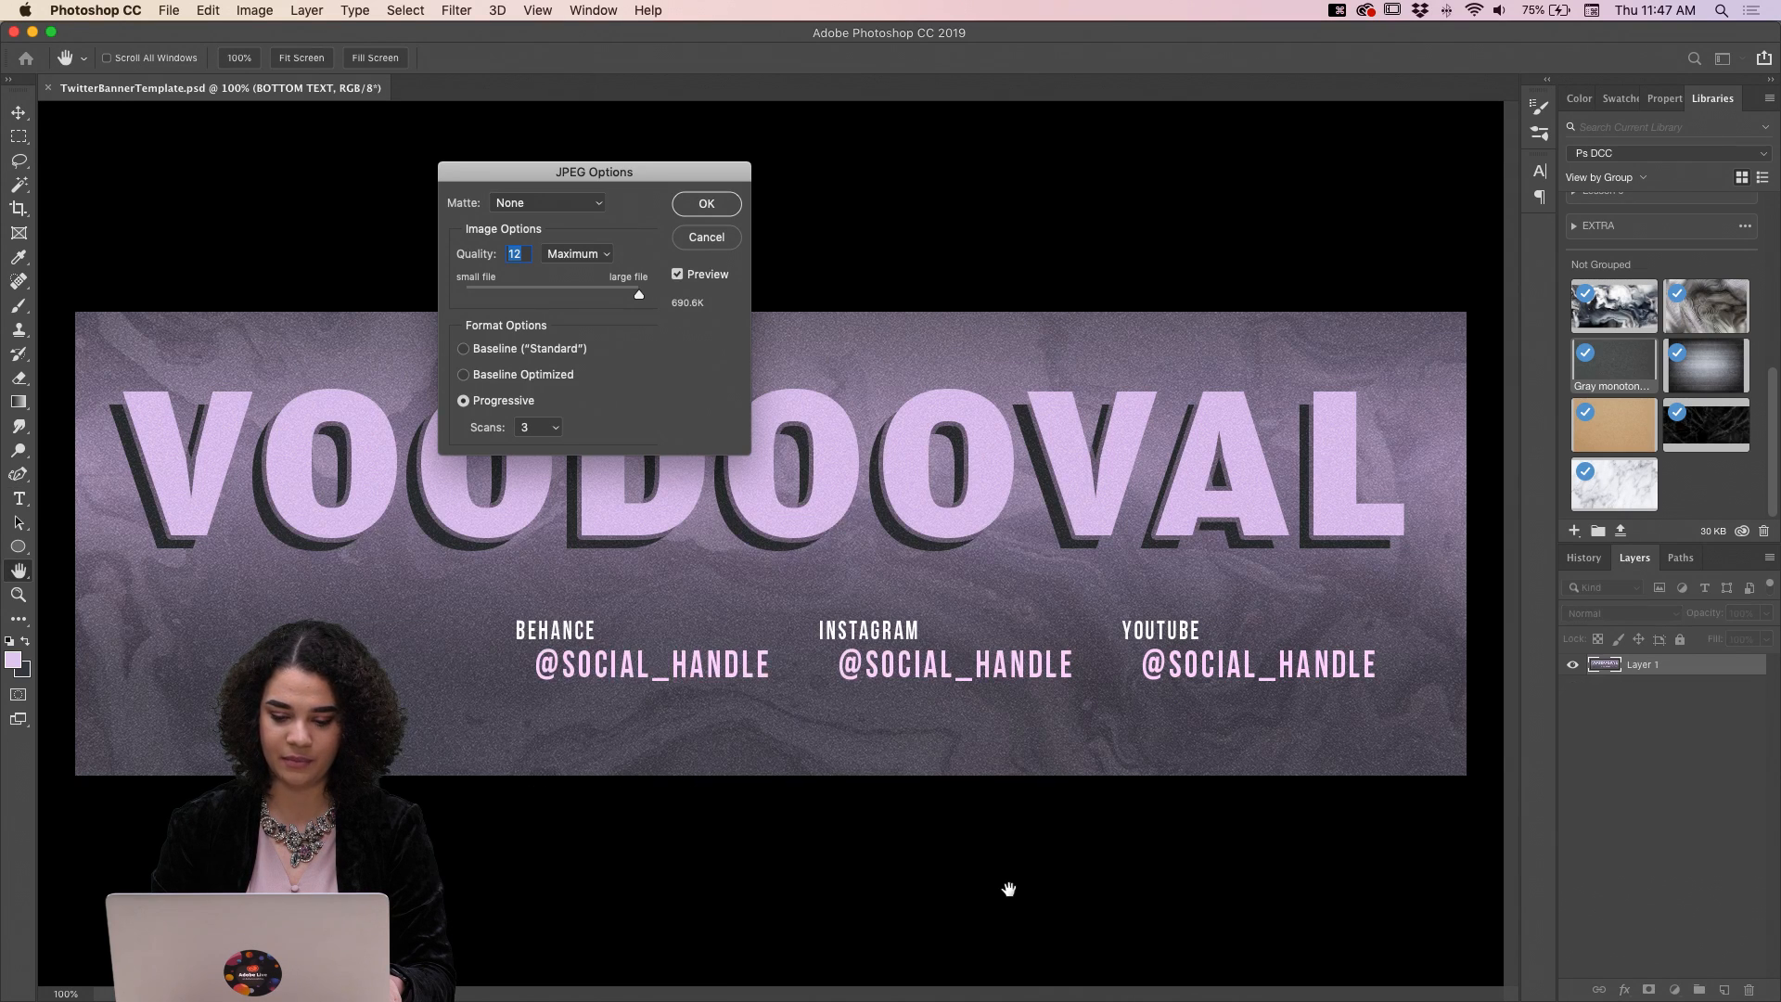
pyautogui.click(707, 204)
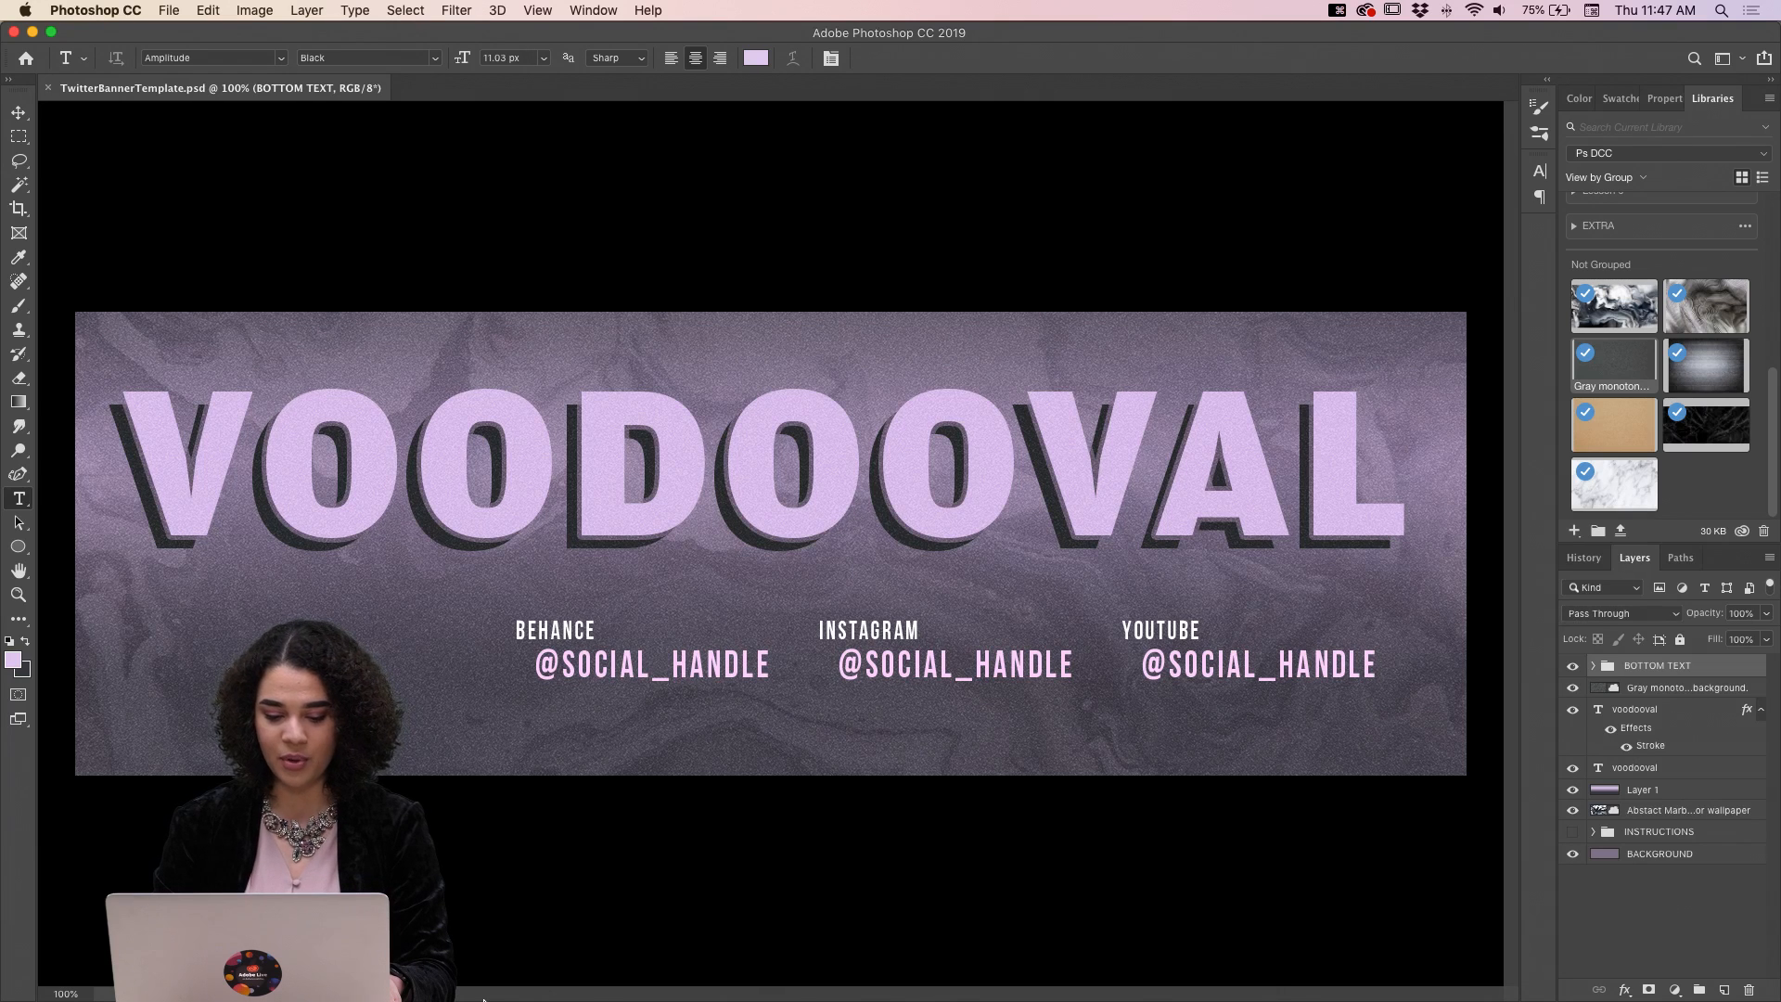
# Switch to Chrome and attach TwitterBannerTemplate_final.jpg from the Val DCC folder in the Discord design-feedback channel.
pyautogui.moveTo(483, 1000)
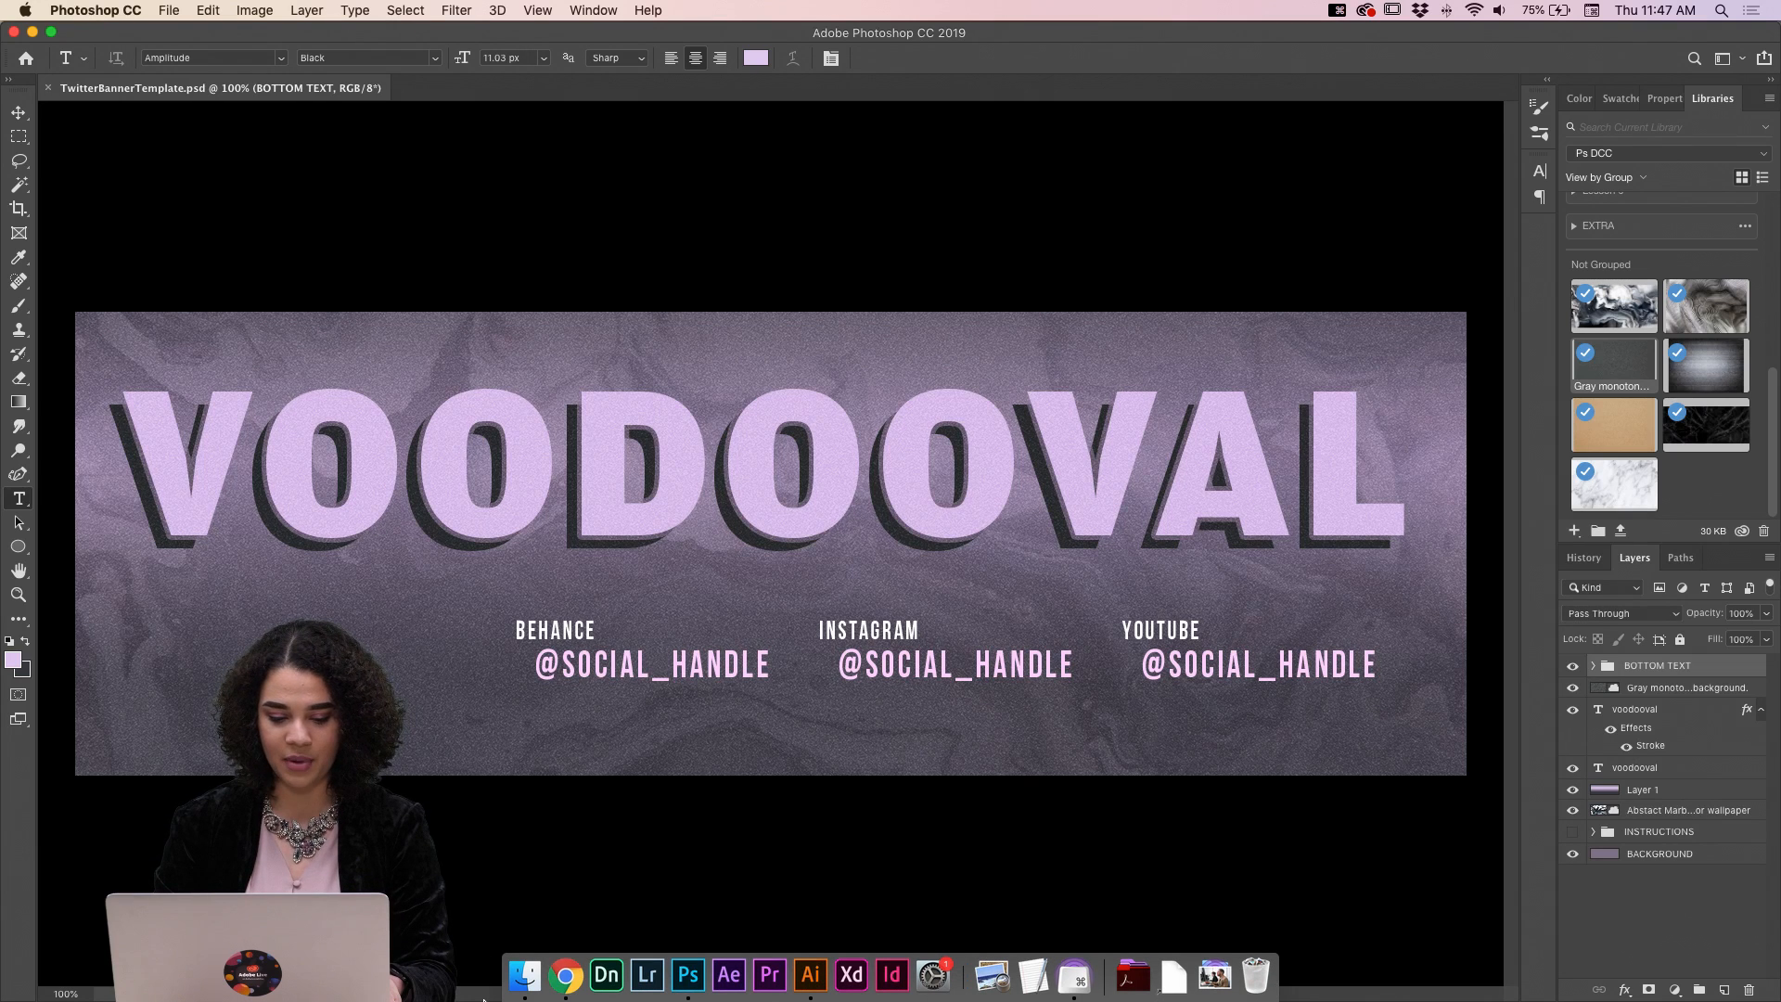
pyautogui.click(567, 976)
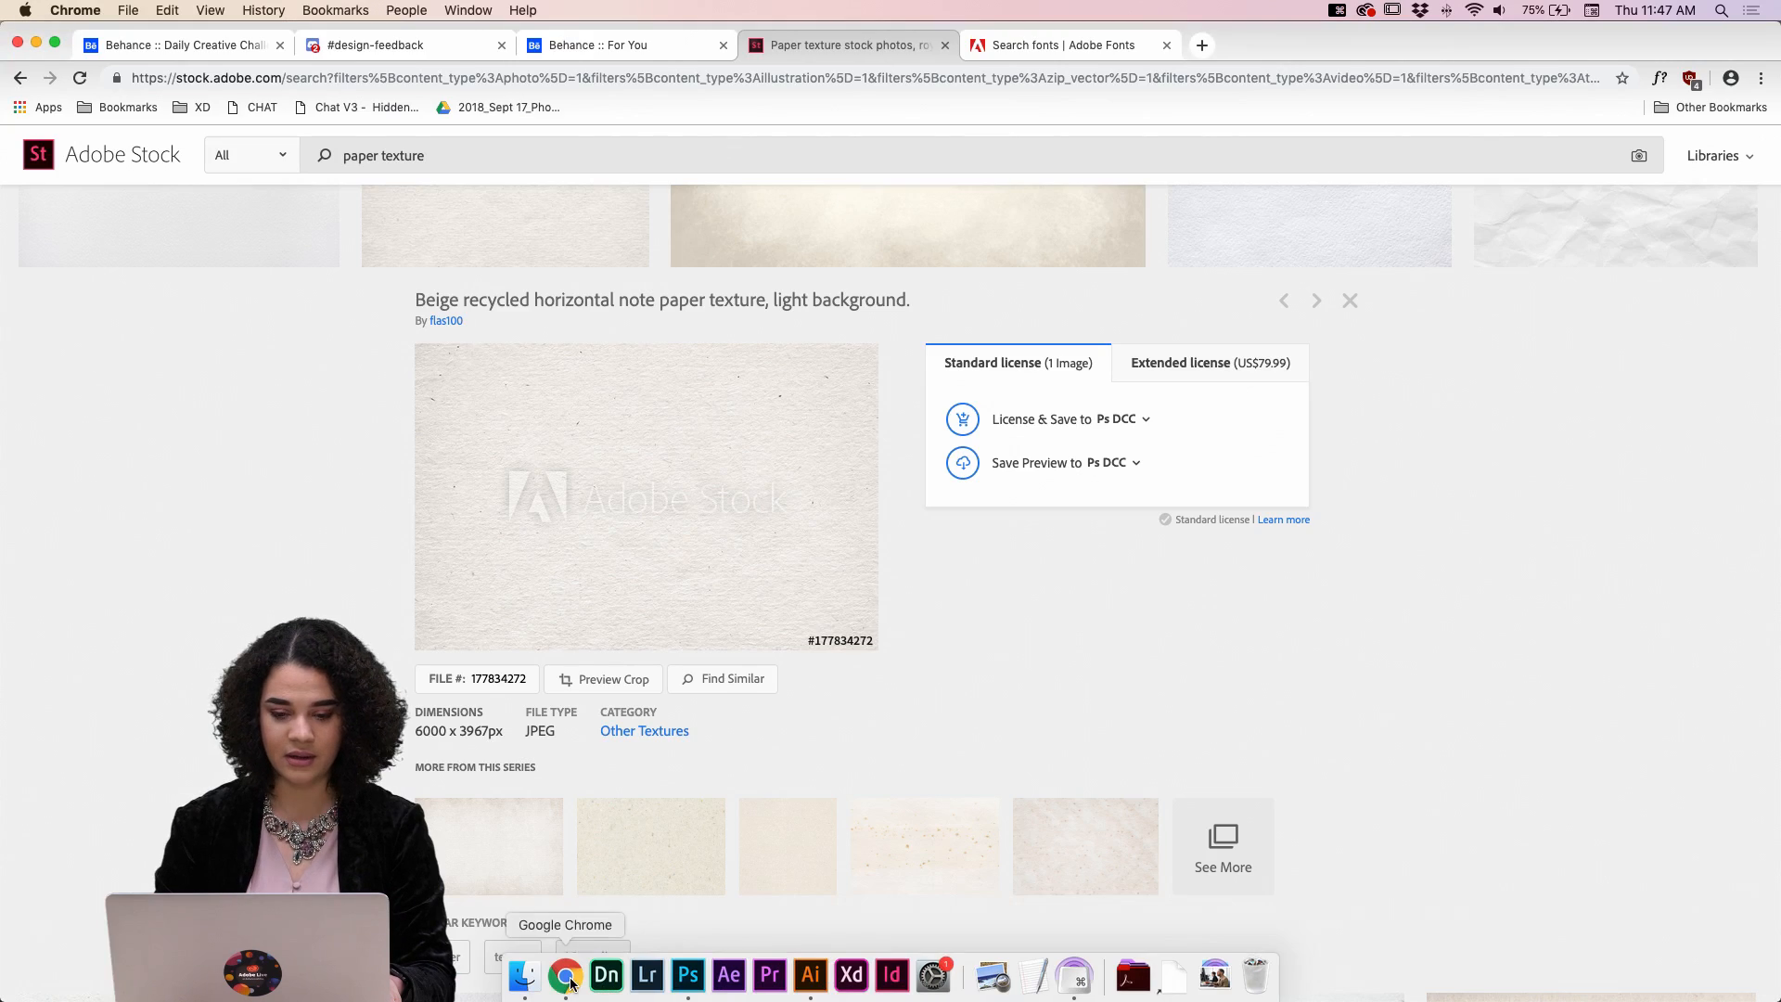
pyautogui.click(406, 53)
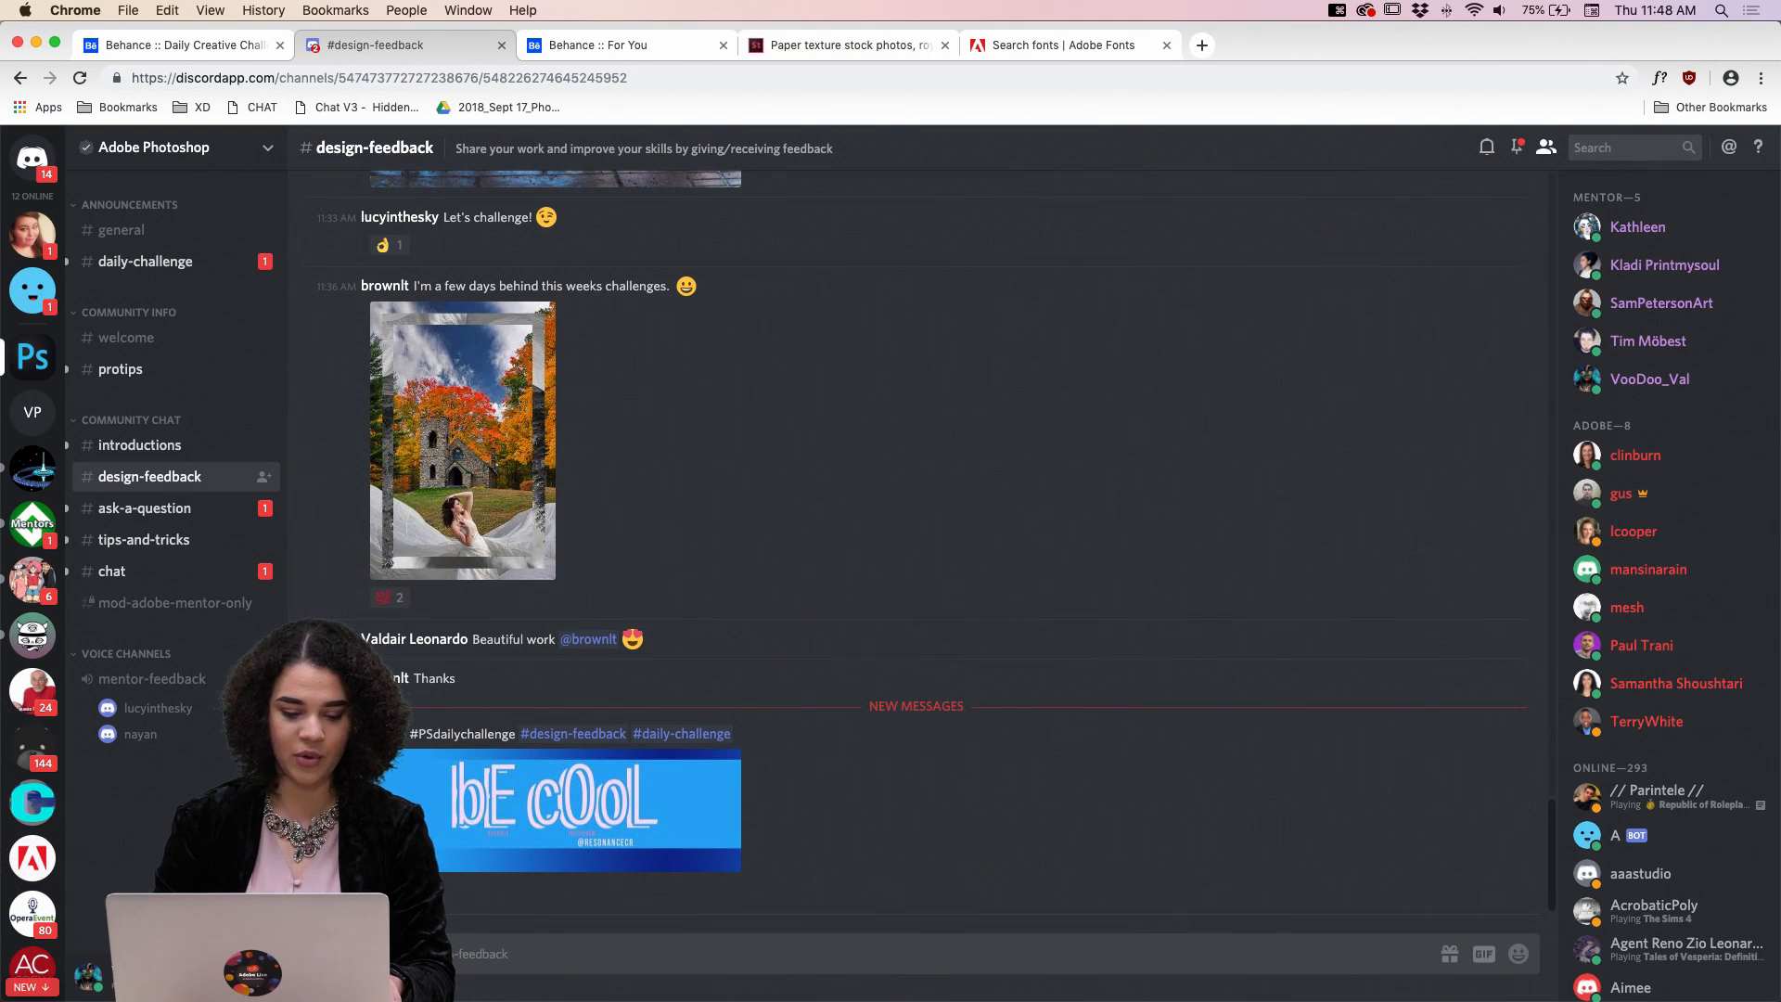
pyautogui.click(331, 954)
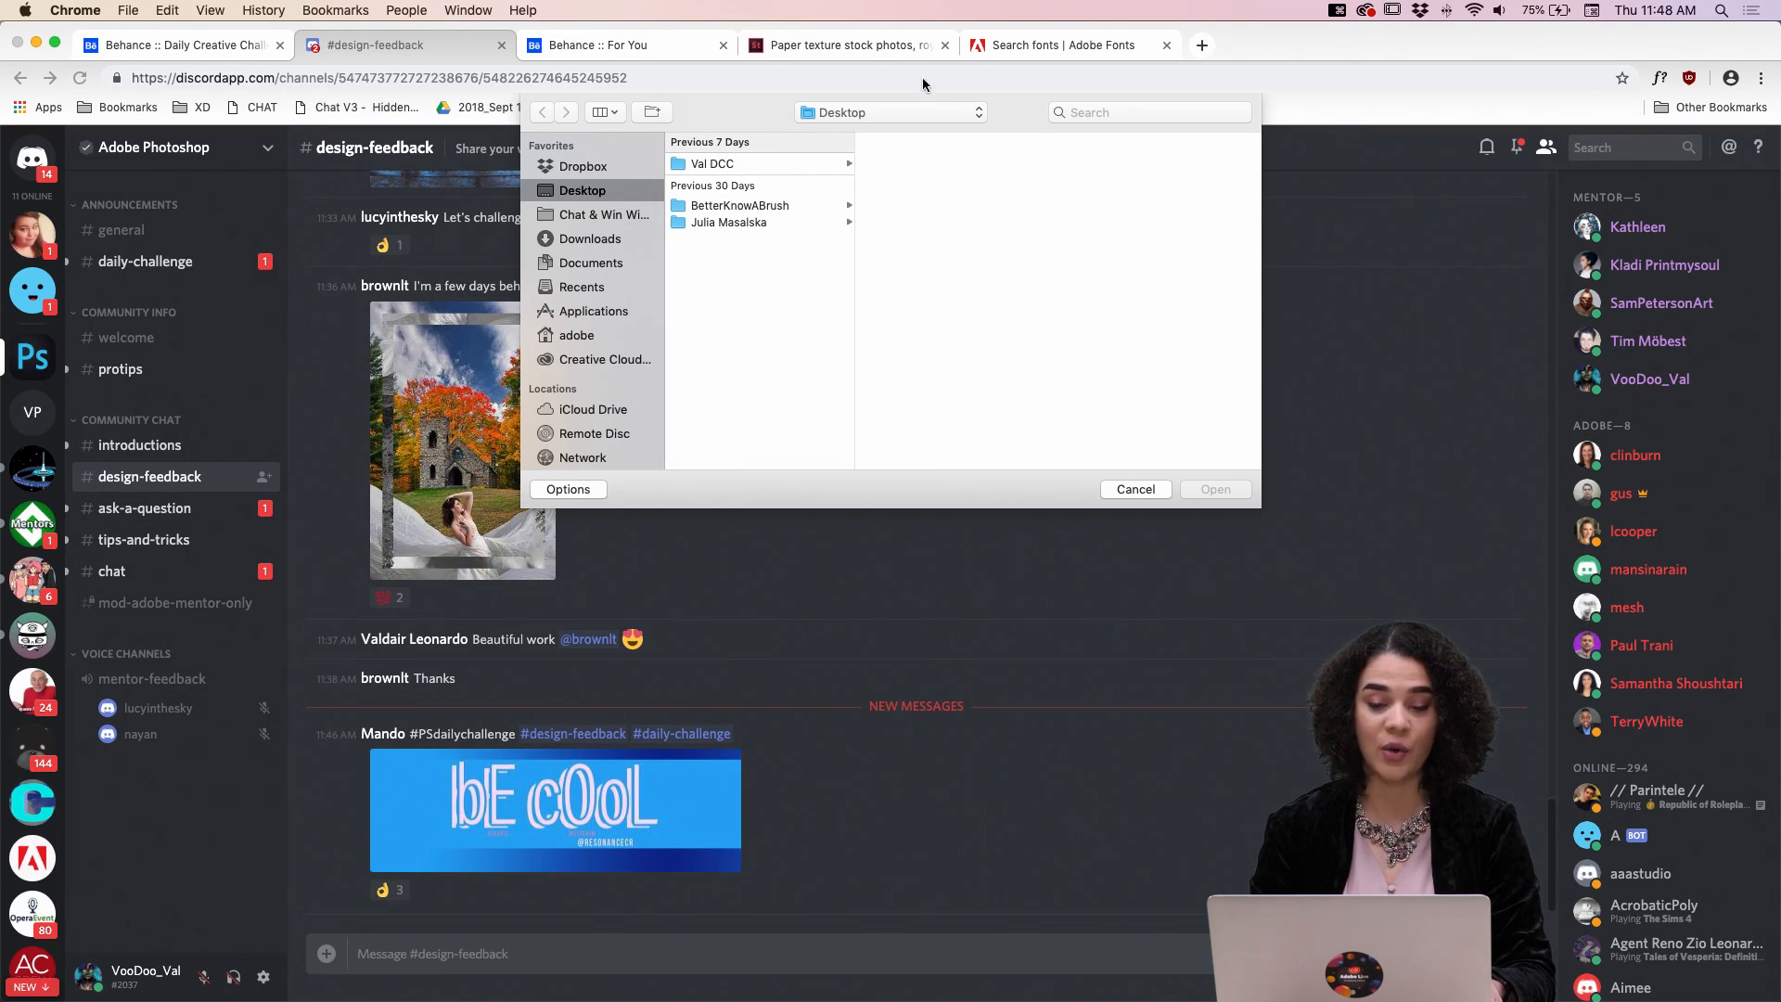
pyautogui.click(778, 167)
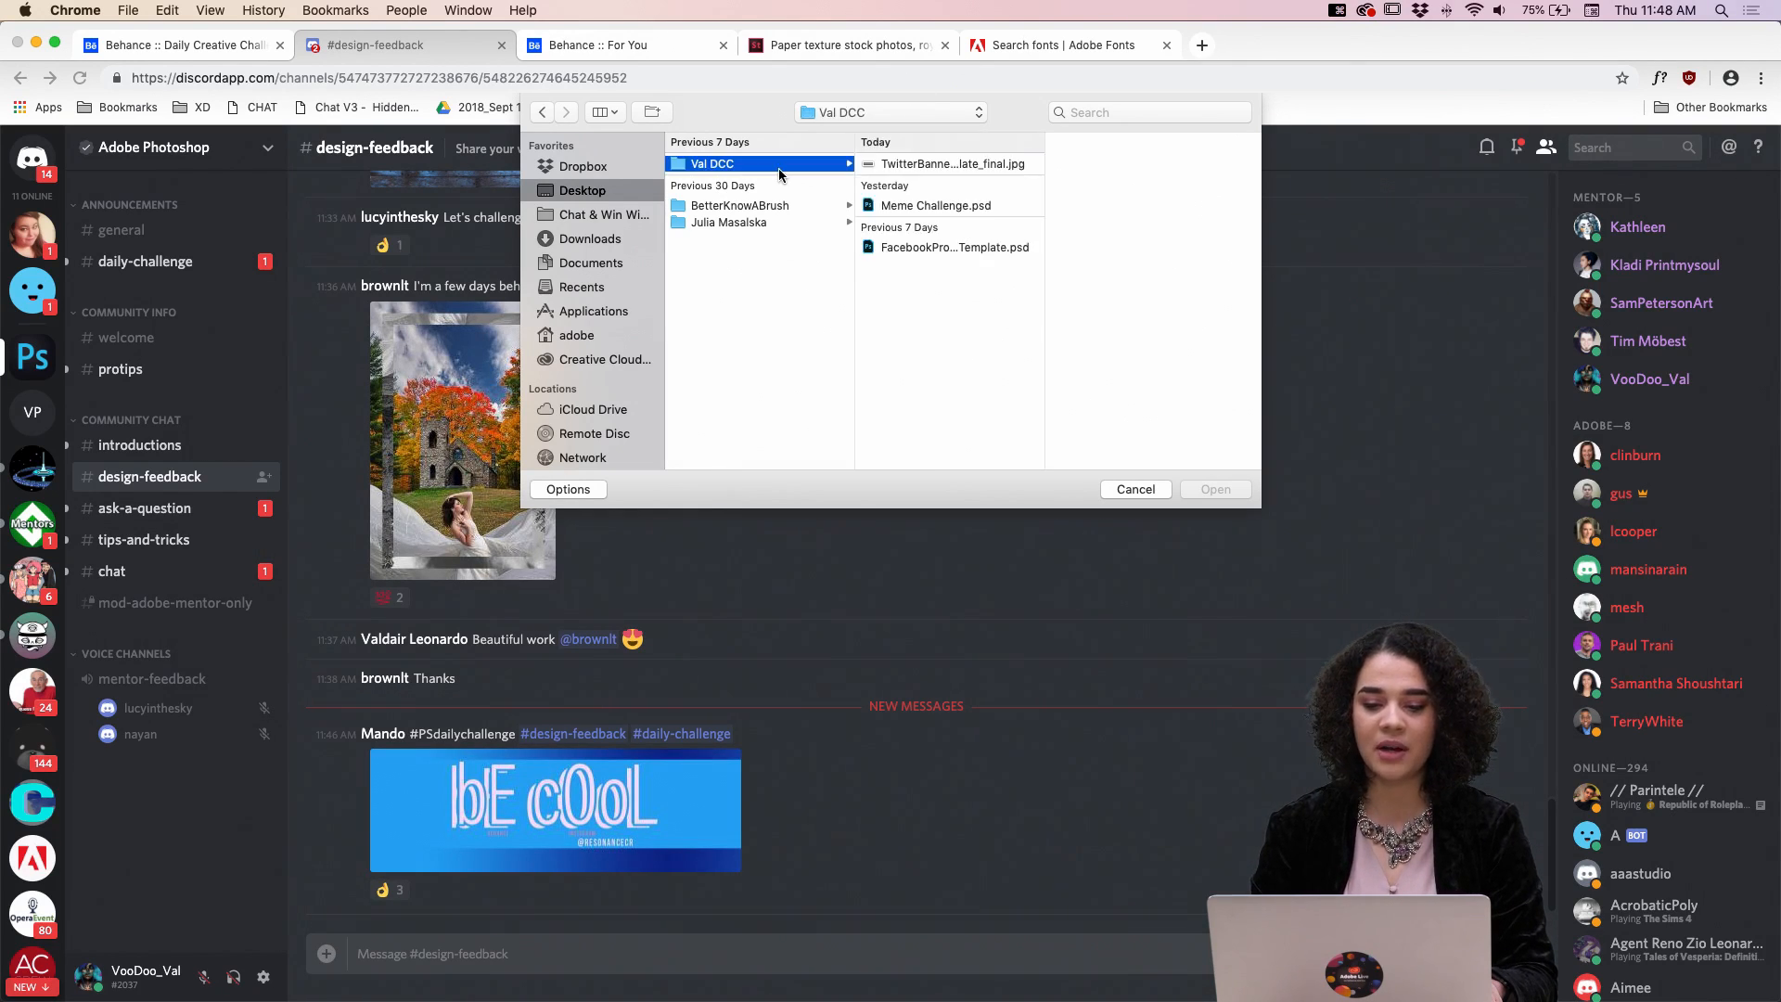
pyautogui.click(913, 164)
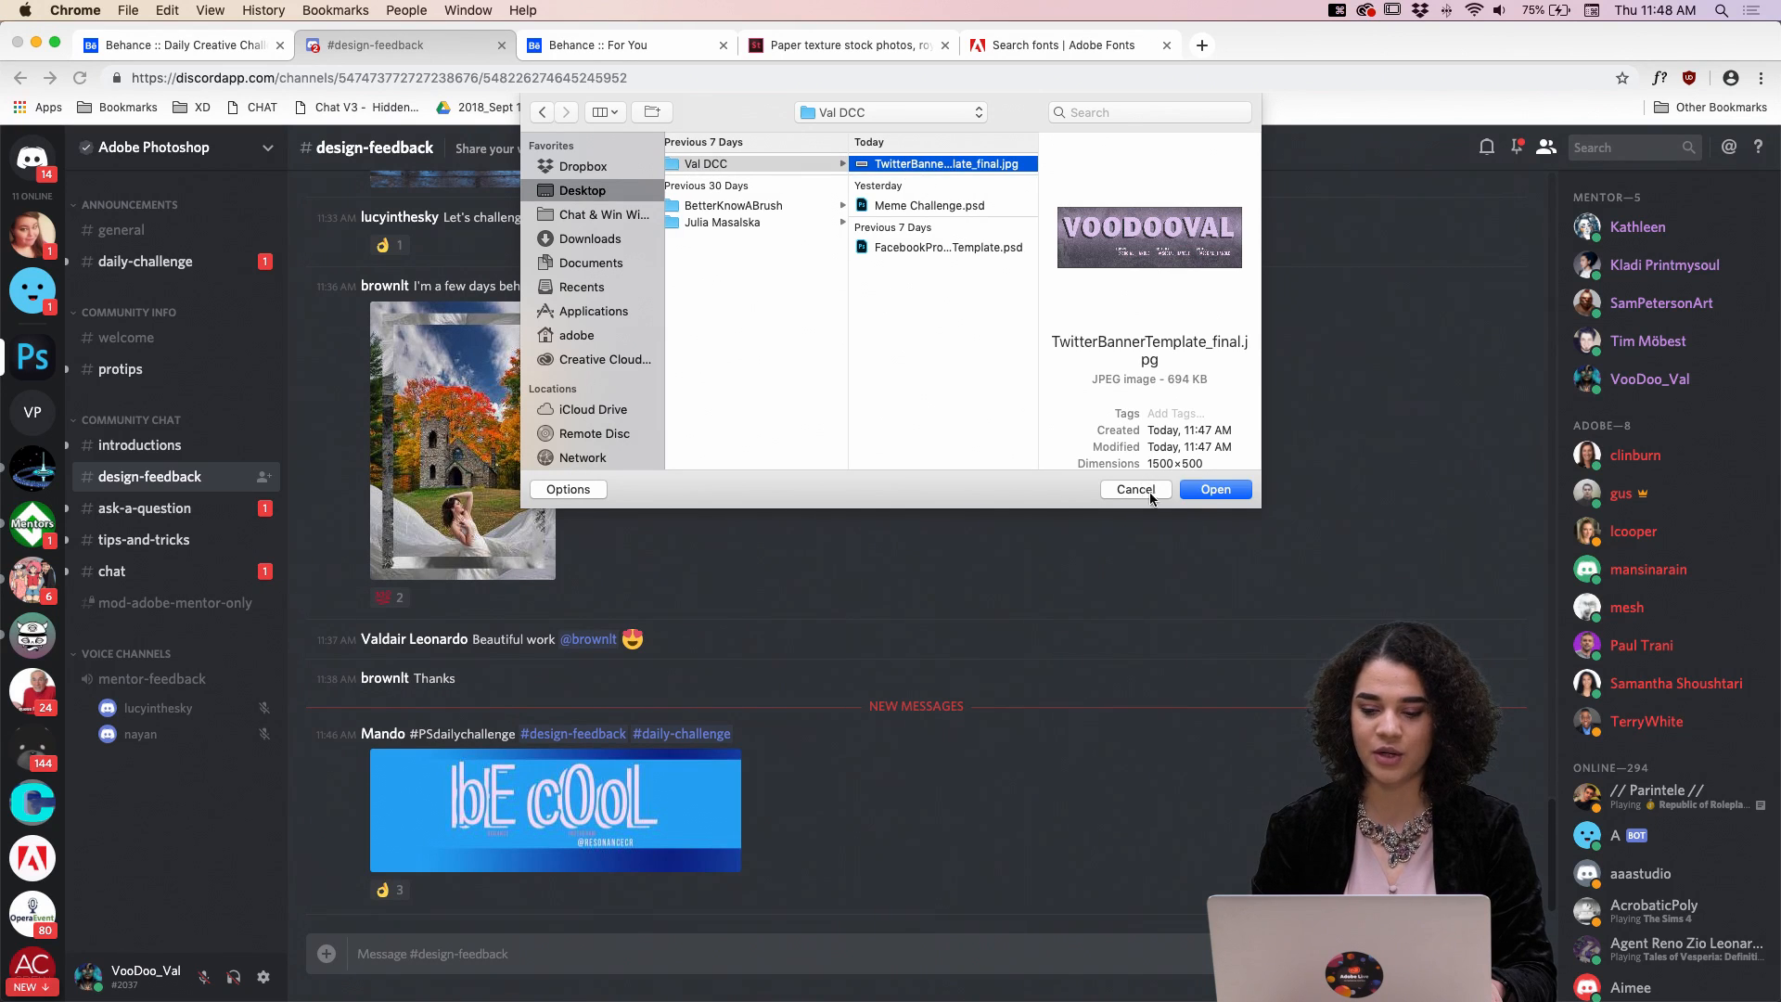
pyautogui.click(1215, 497)
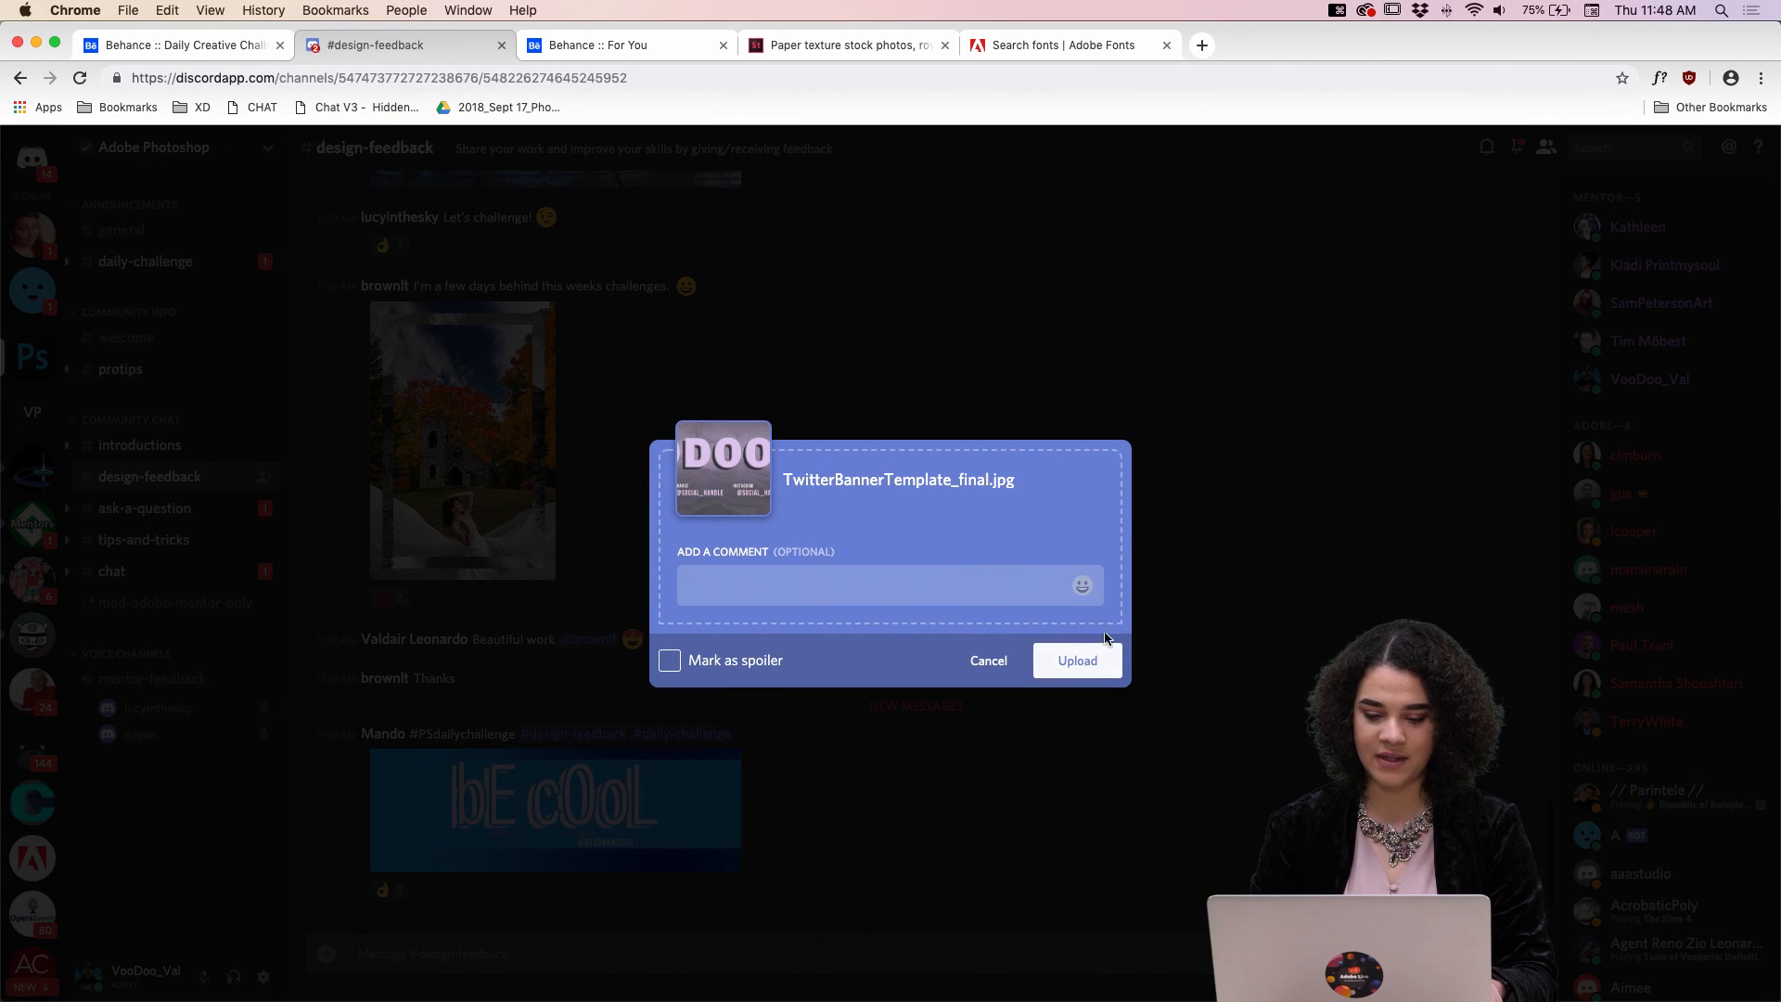
# Add the comment "Here is today's design!" to the banner attachment and upload it to the channel.
pyautogui.write('Here is ')
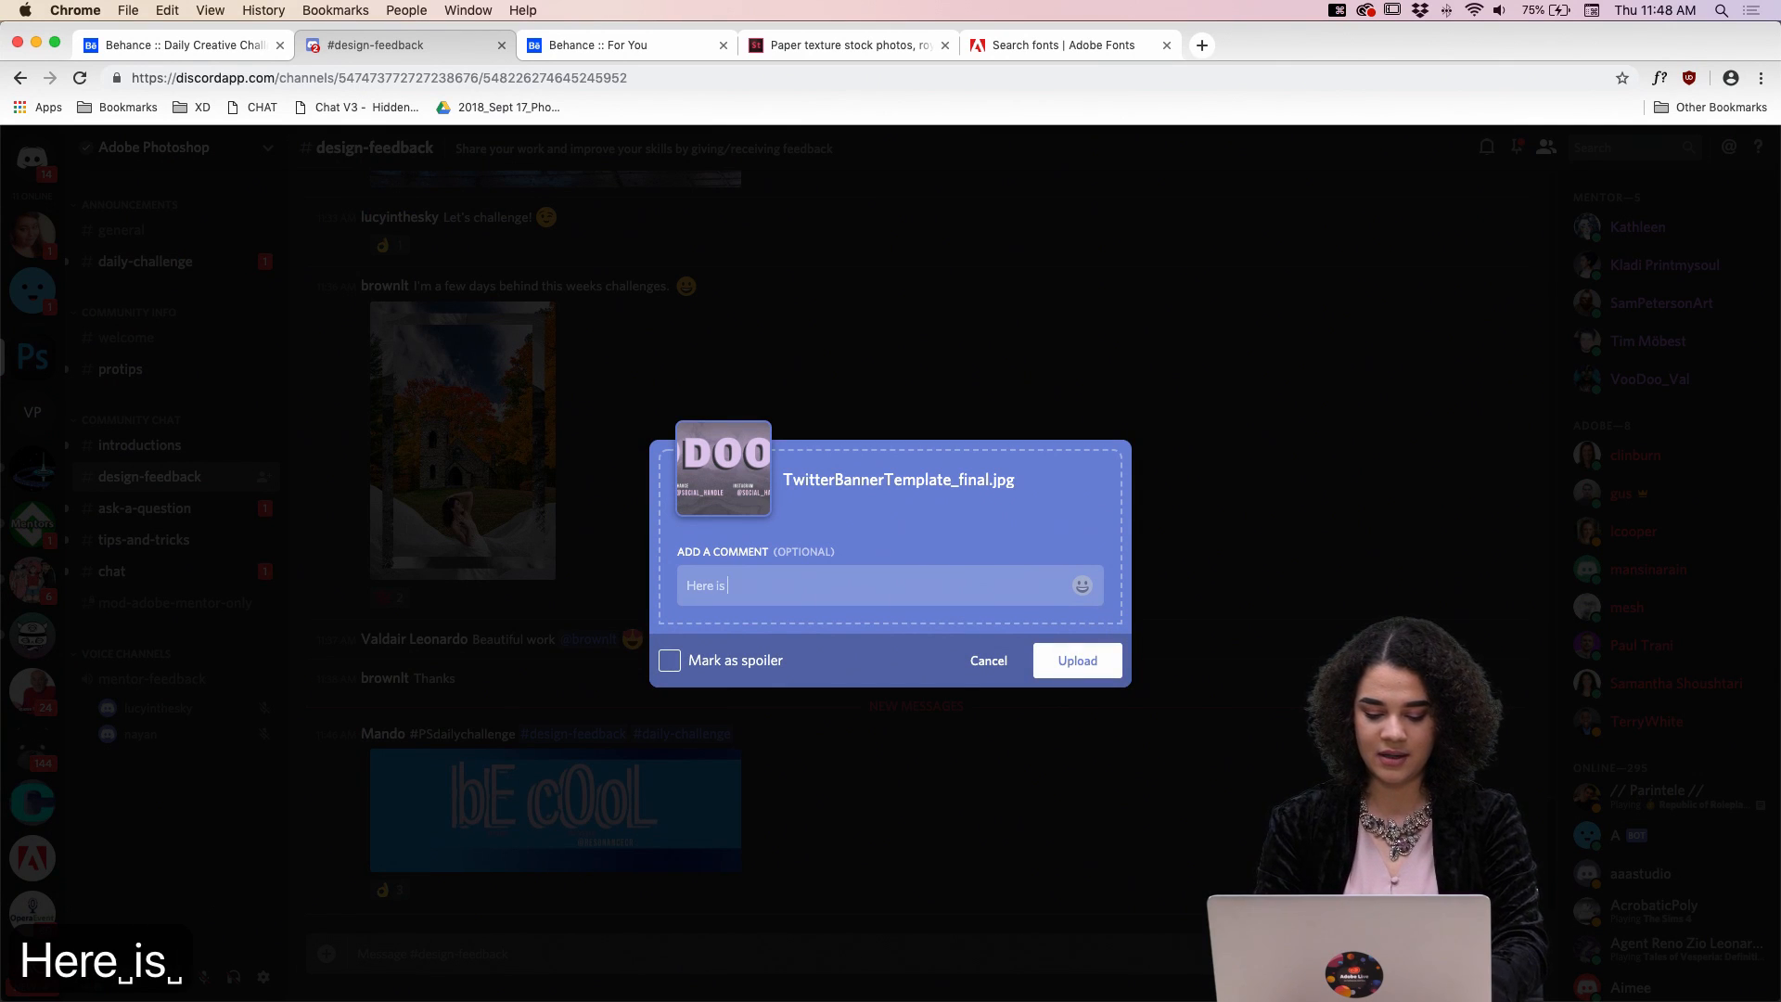
pyautogui.write("today's designe")
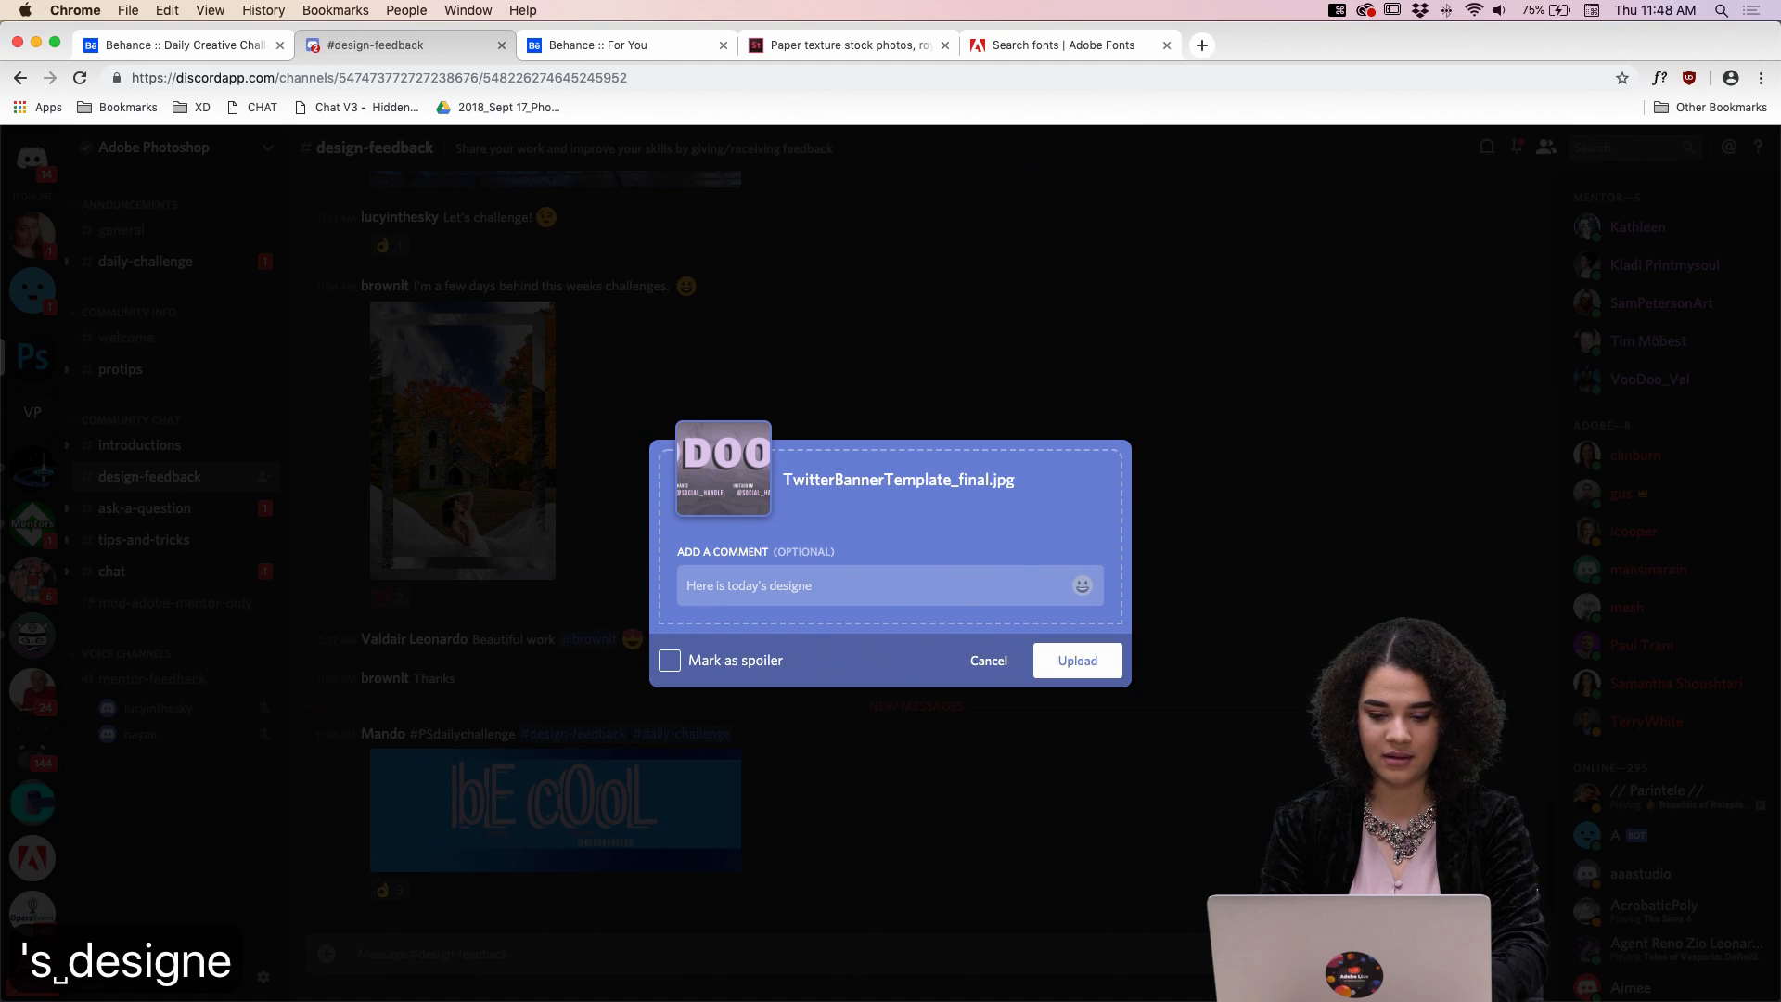
pyautogui.press('BackSpace')
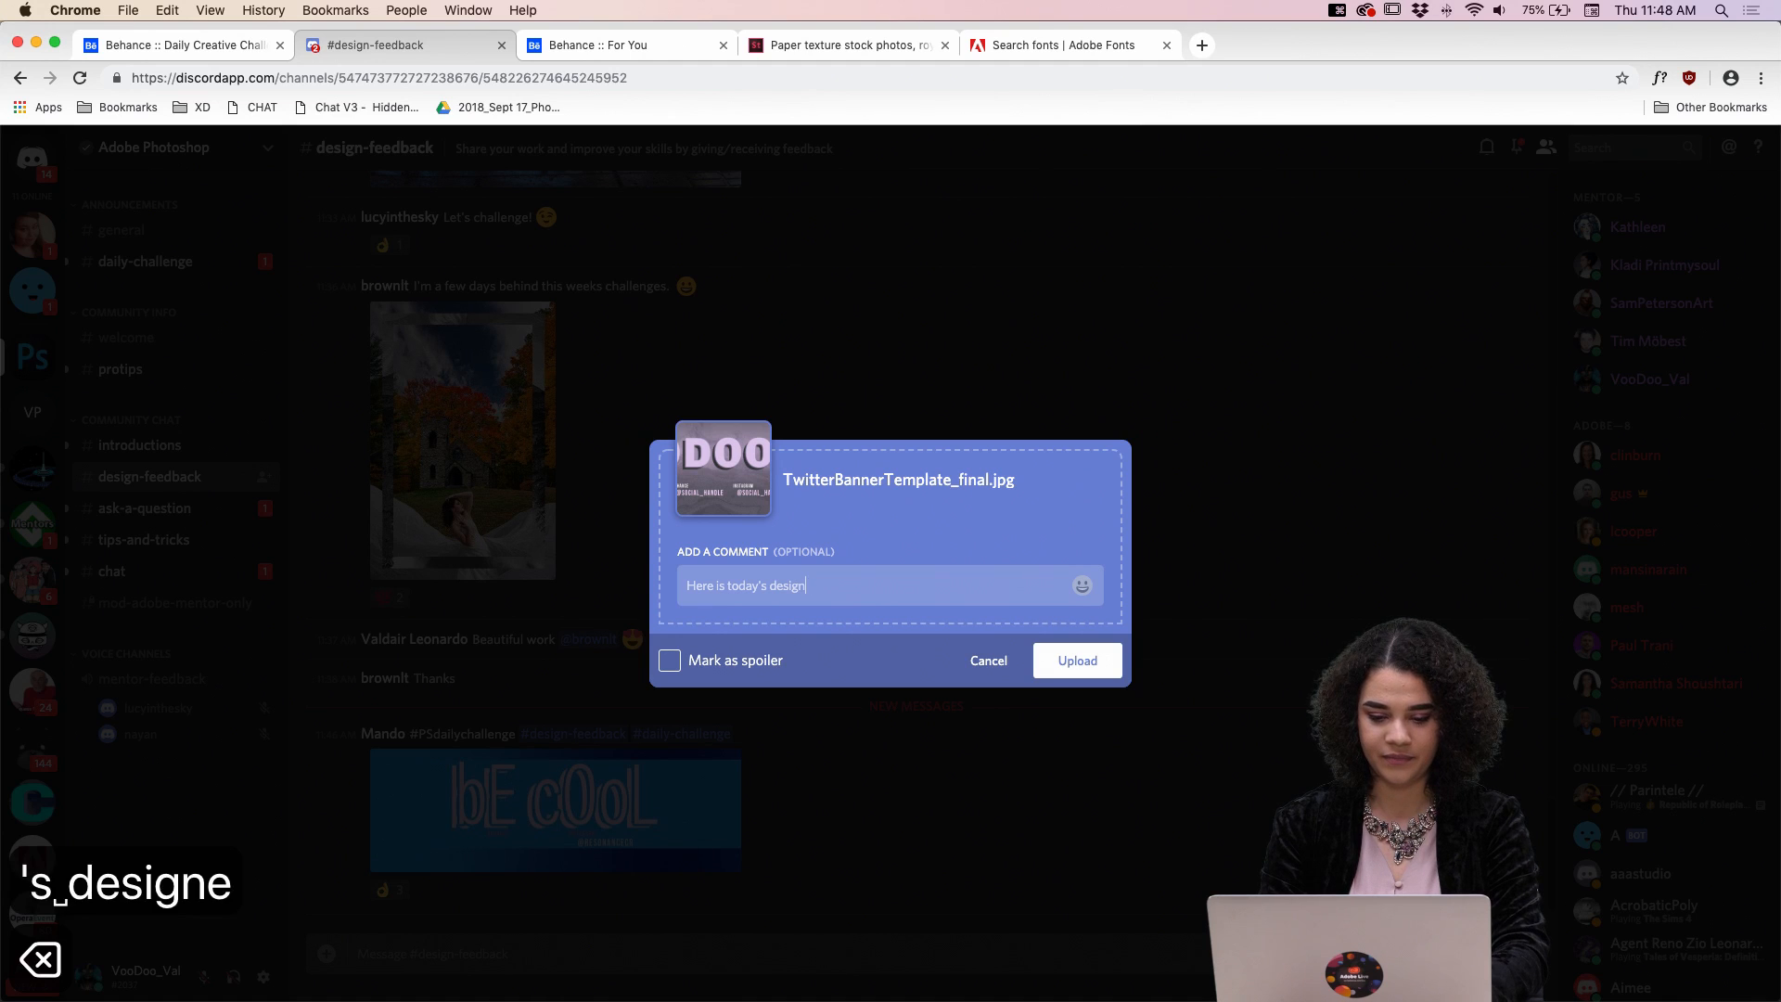
pyautogui.write('!')
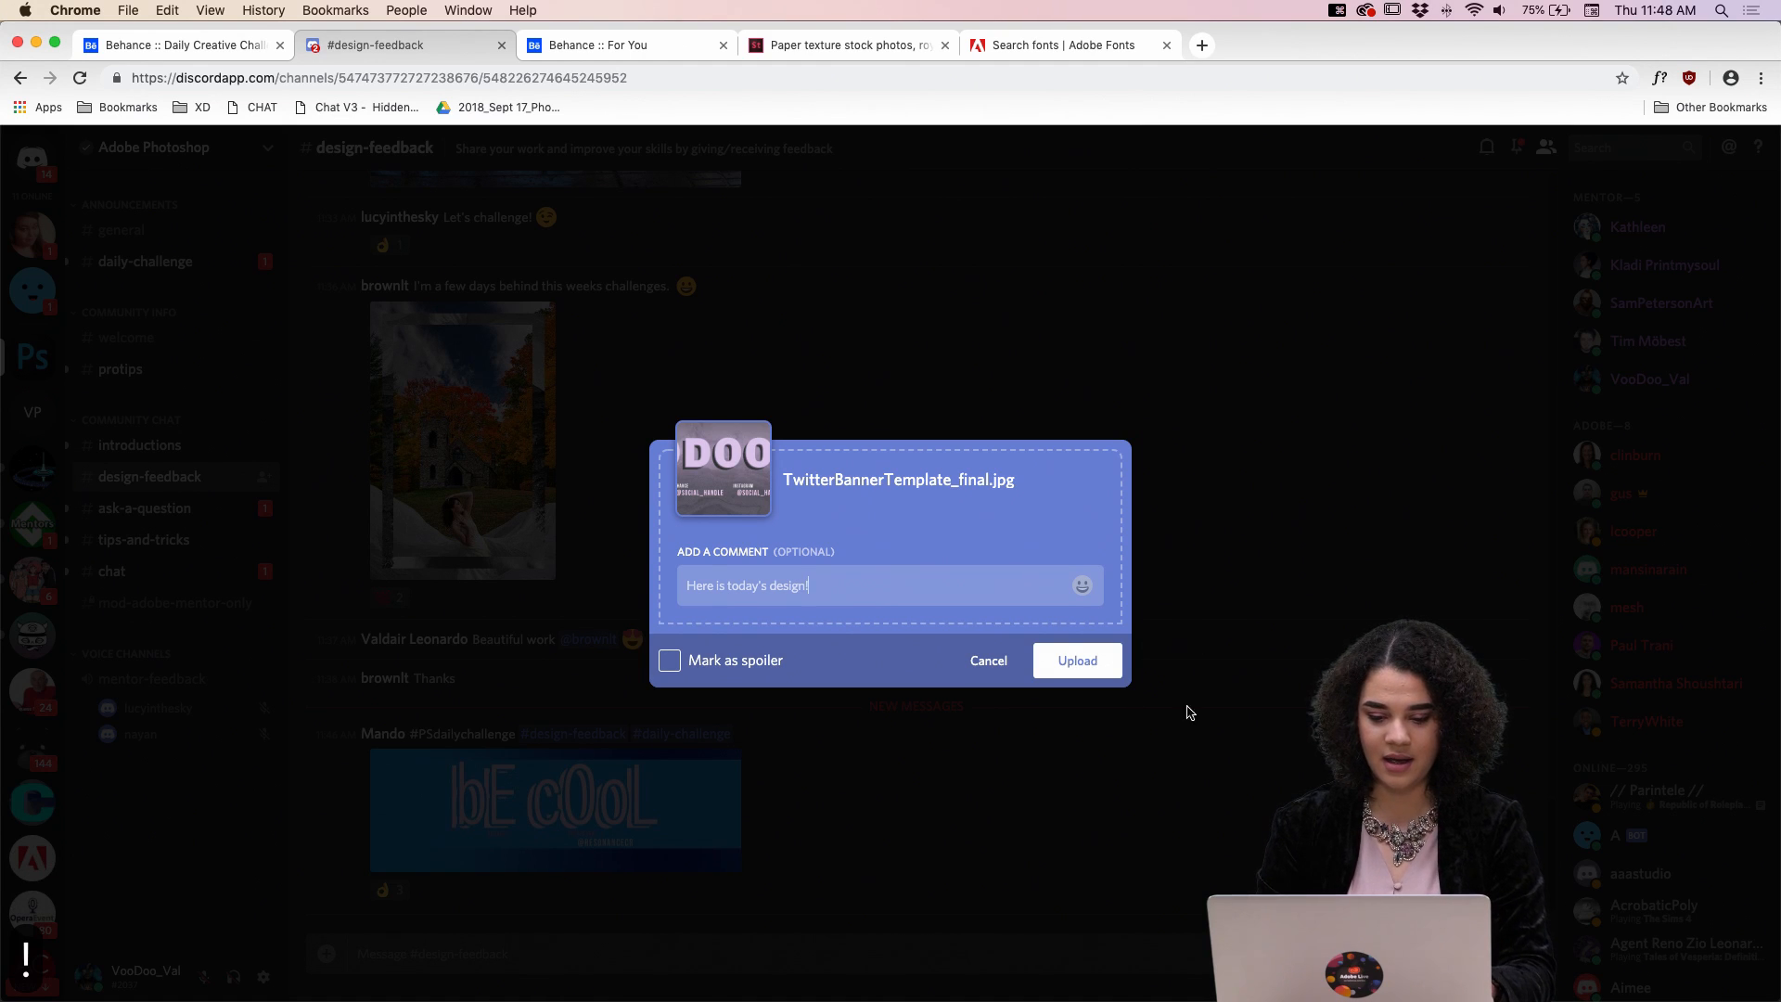
pyautogui.click(1081, 661)
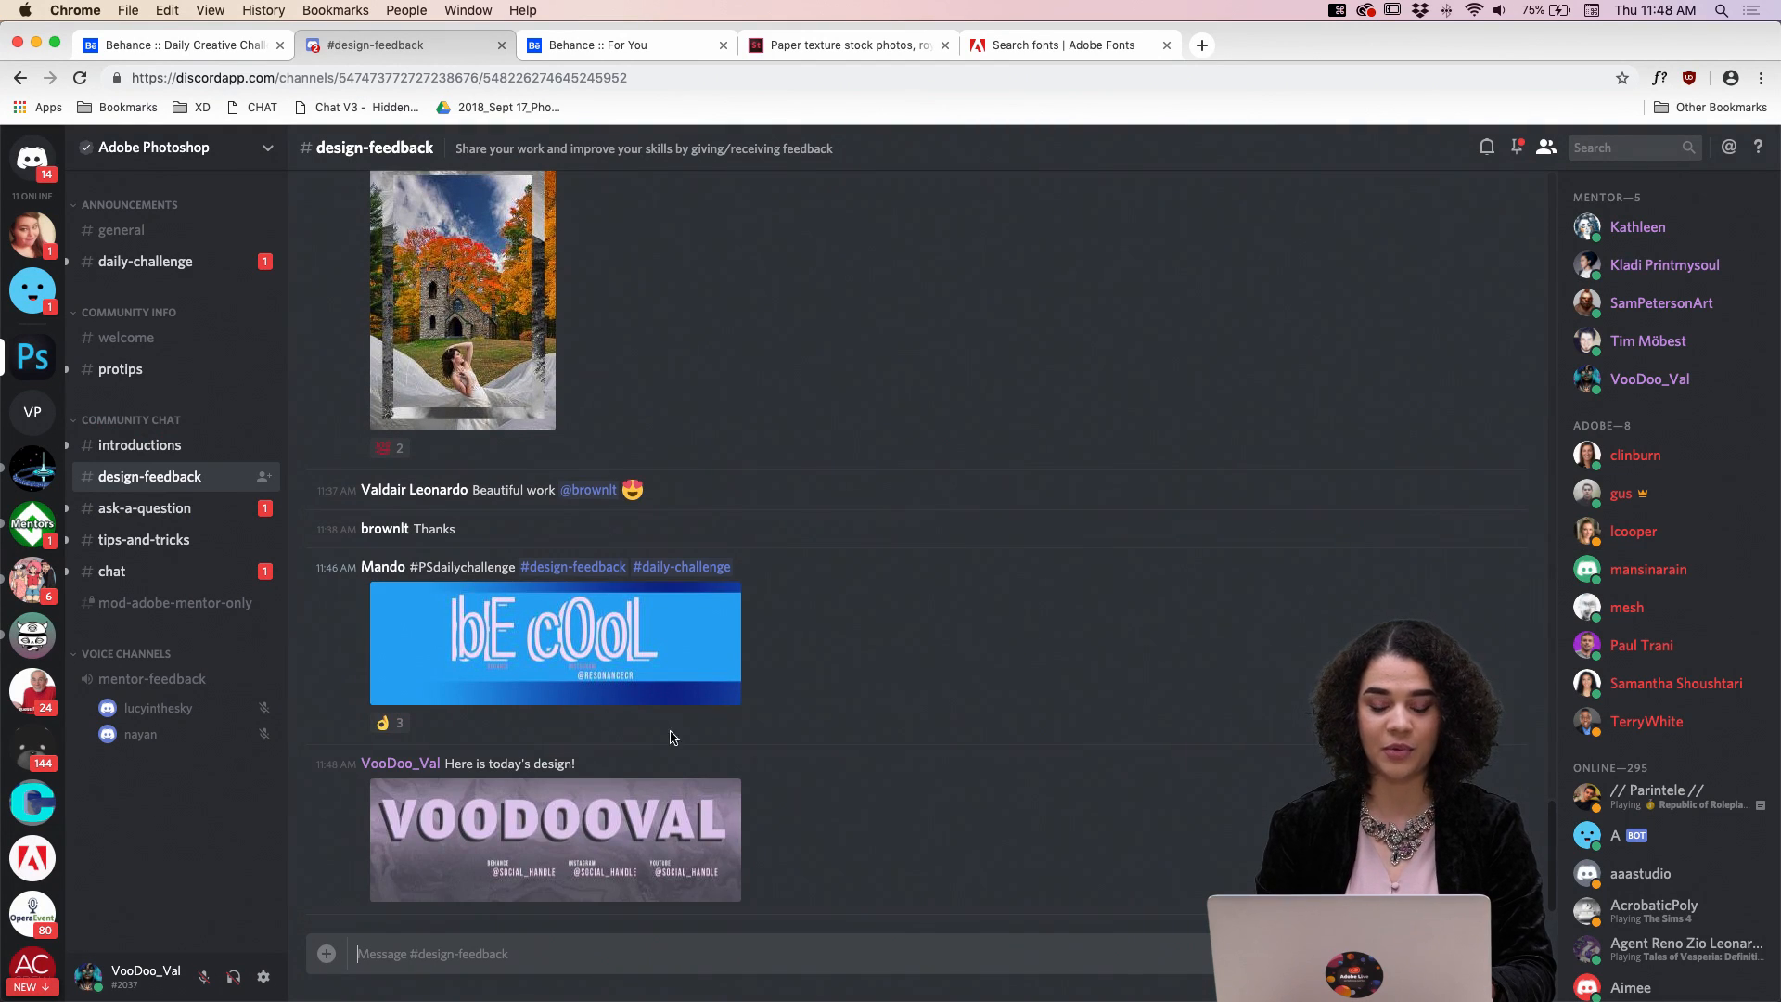
# Examine enlarged views of the posted VOODOOVAL banner and the blue "bE cOOL" banner.
pyautogui.click(586, 845)
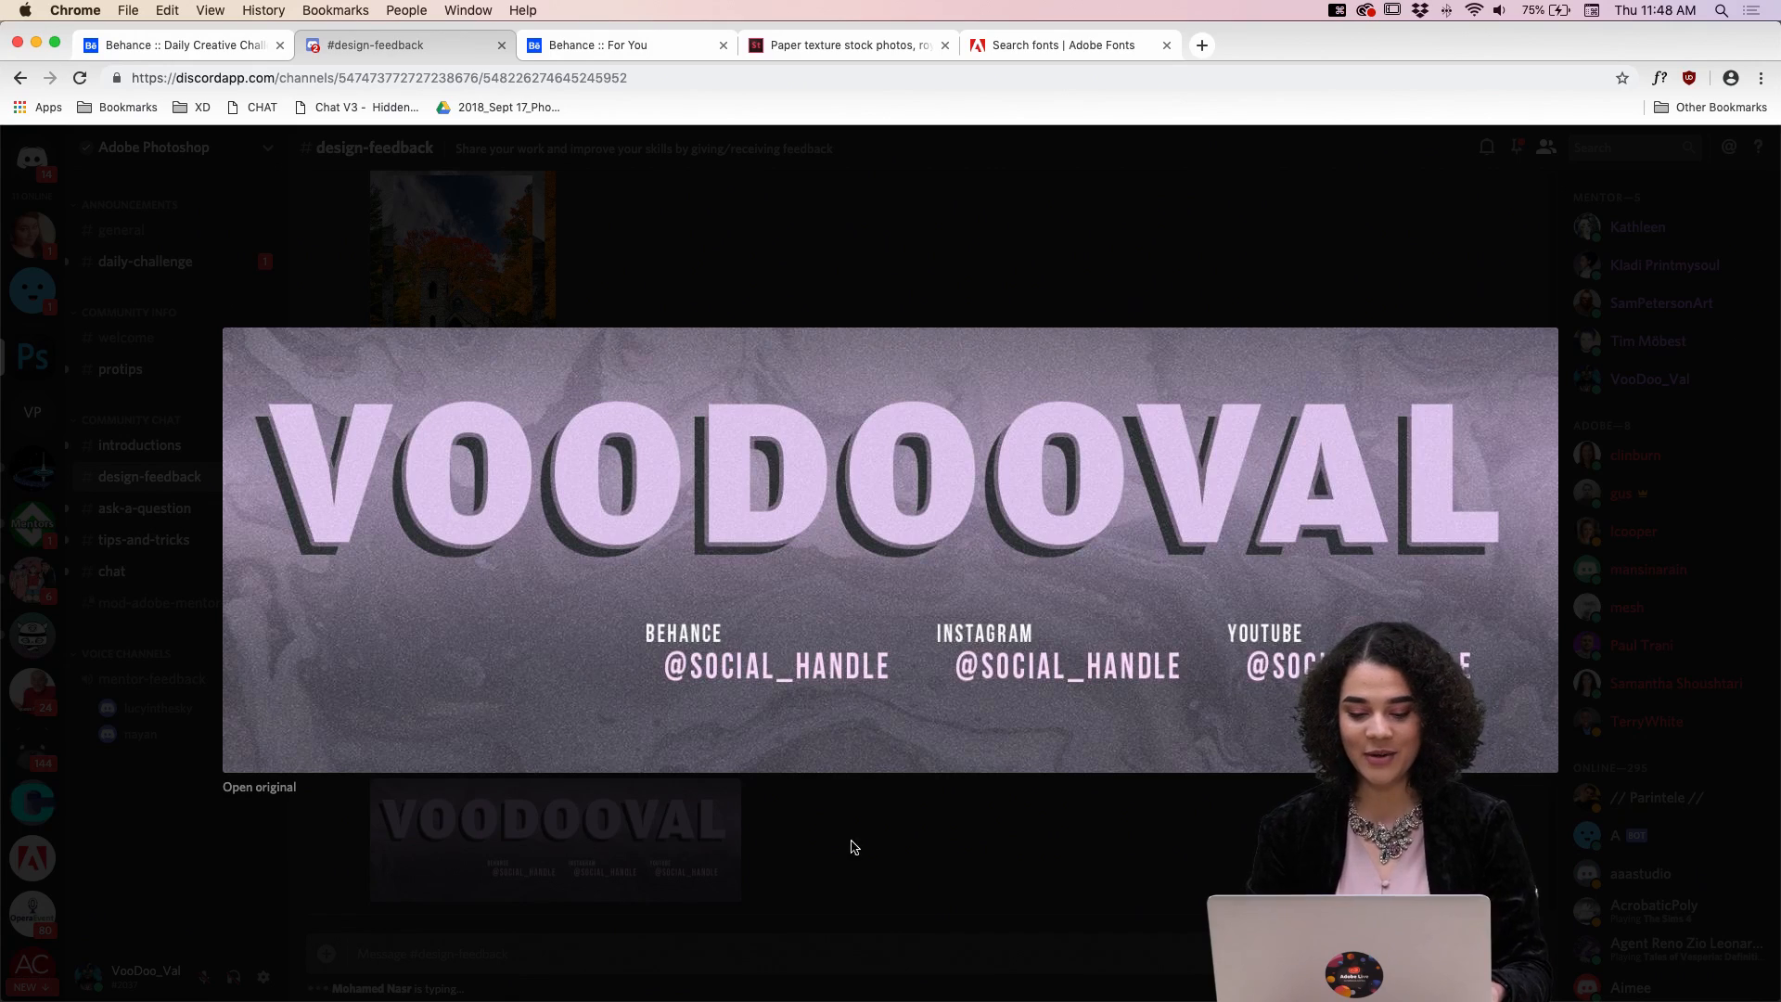
pyautogui.click(897, 874)
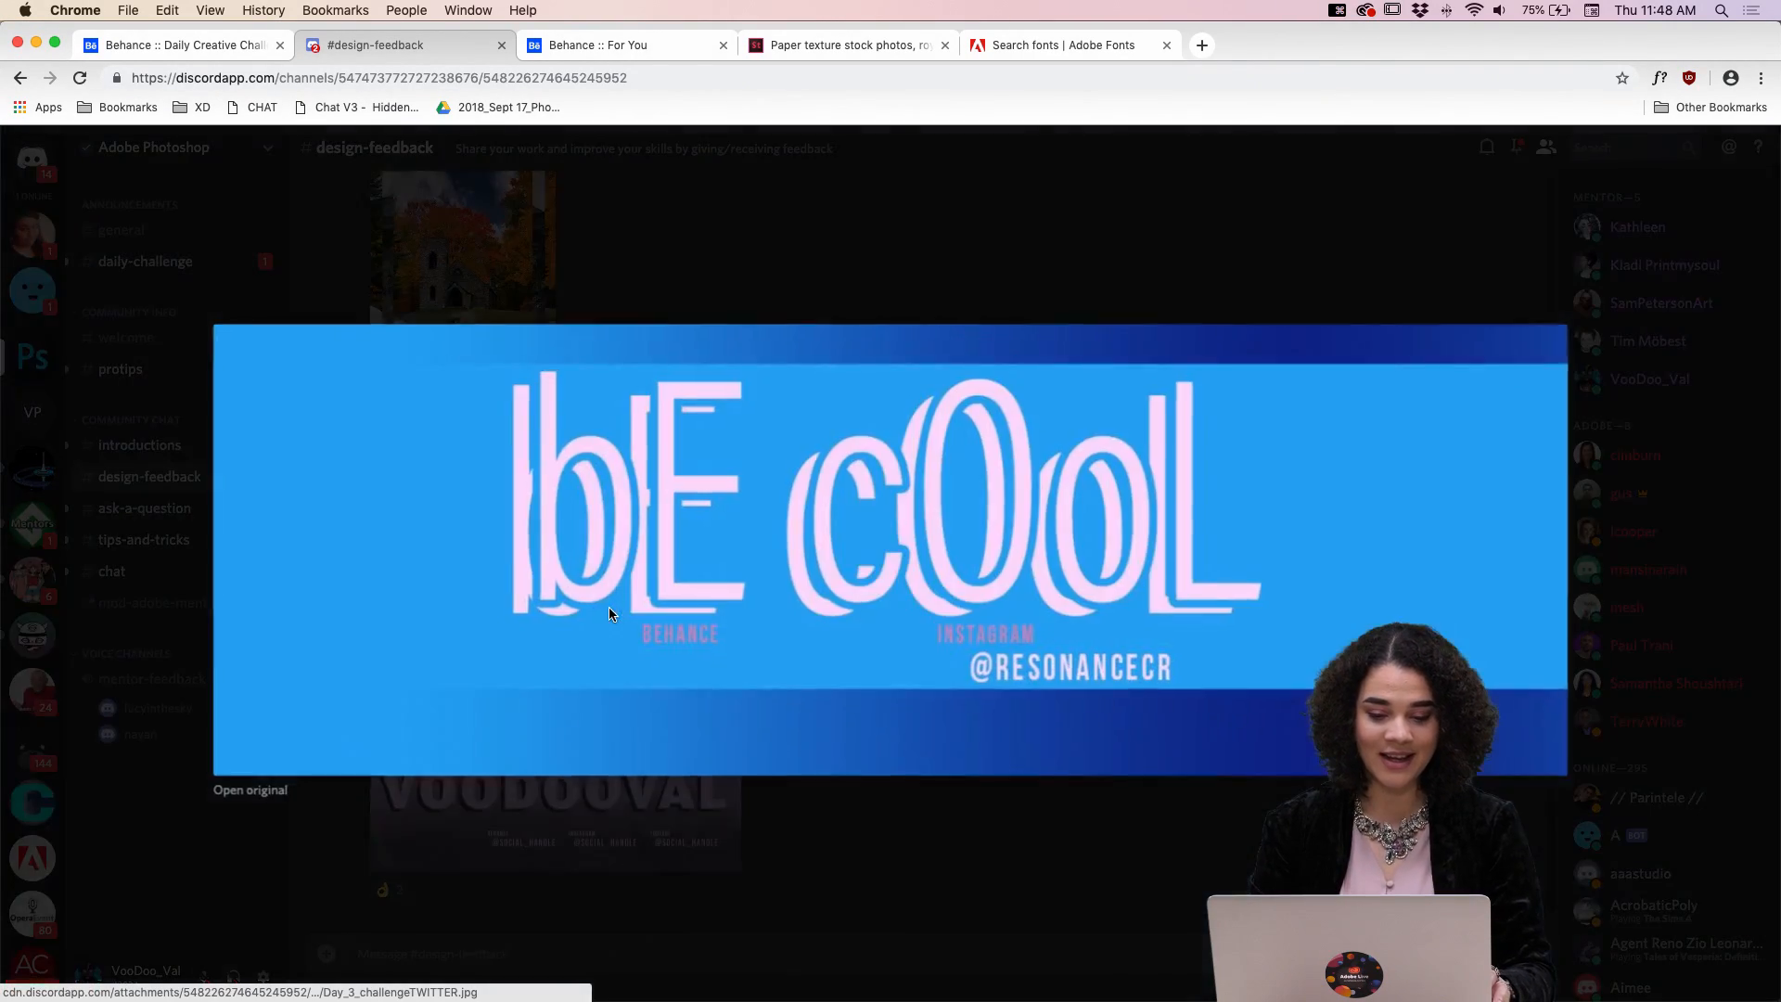
pyautogui.click(609, 613)
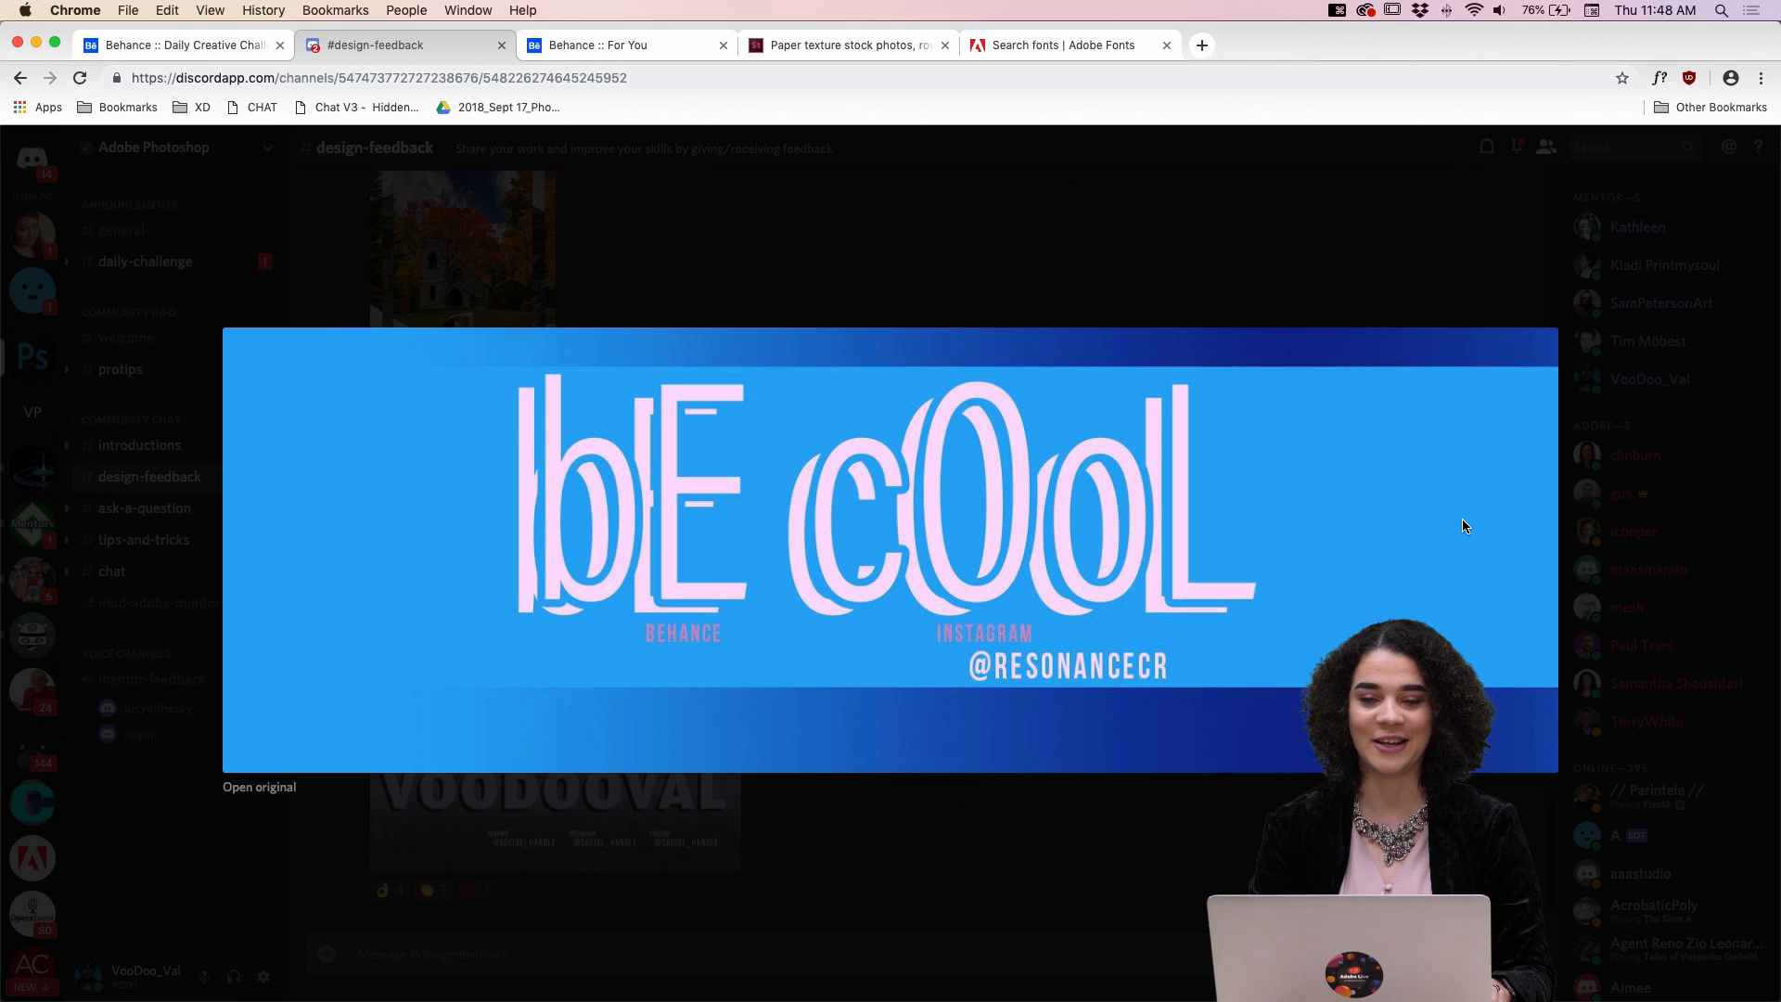
pyautogui.click(1249, 825)
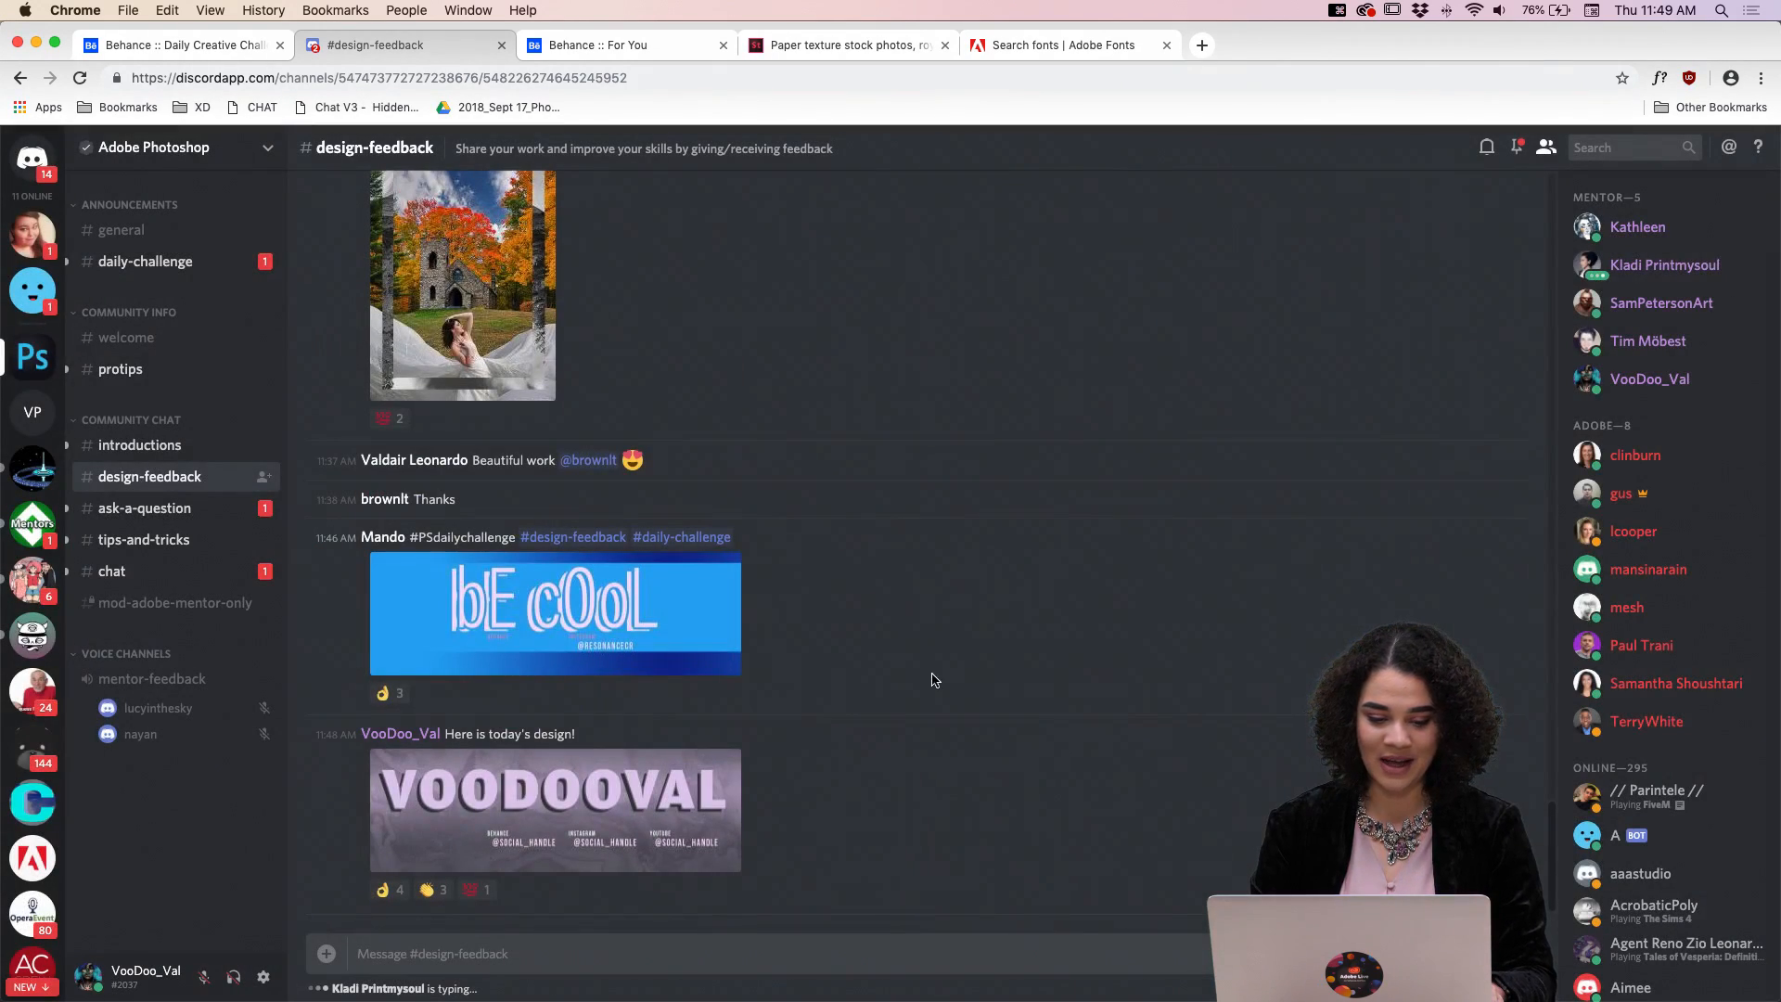
# Switch back to Photoshop and select the lower voodooval text layer that forms the dark shadow.
pyautogui.moveTo(612, 997)
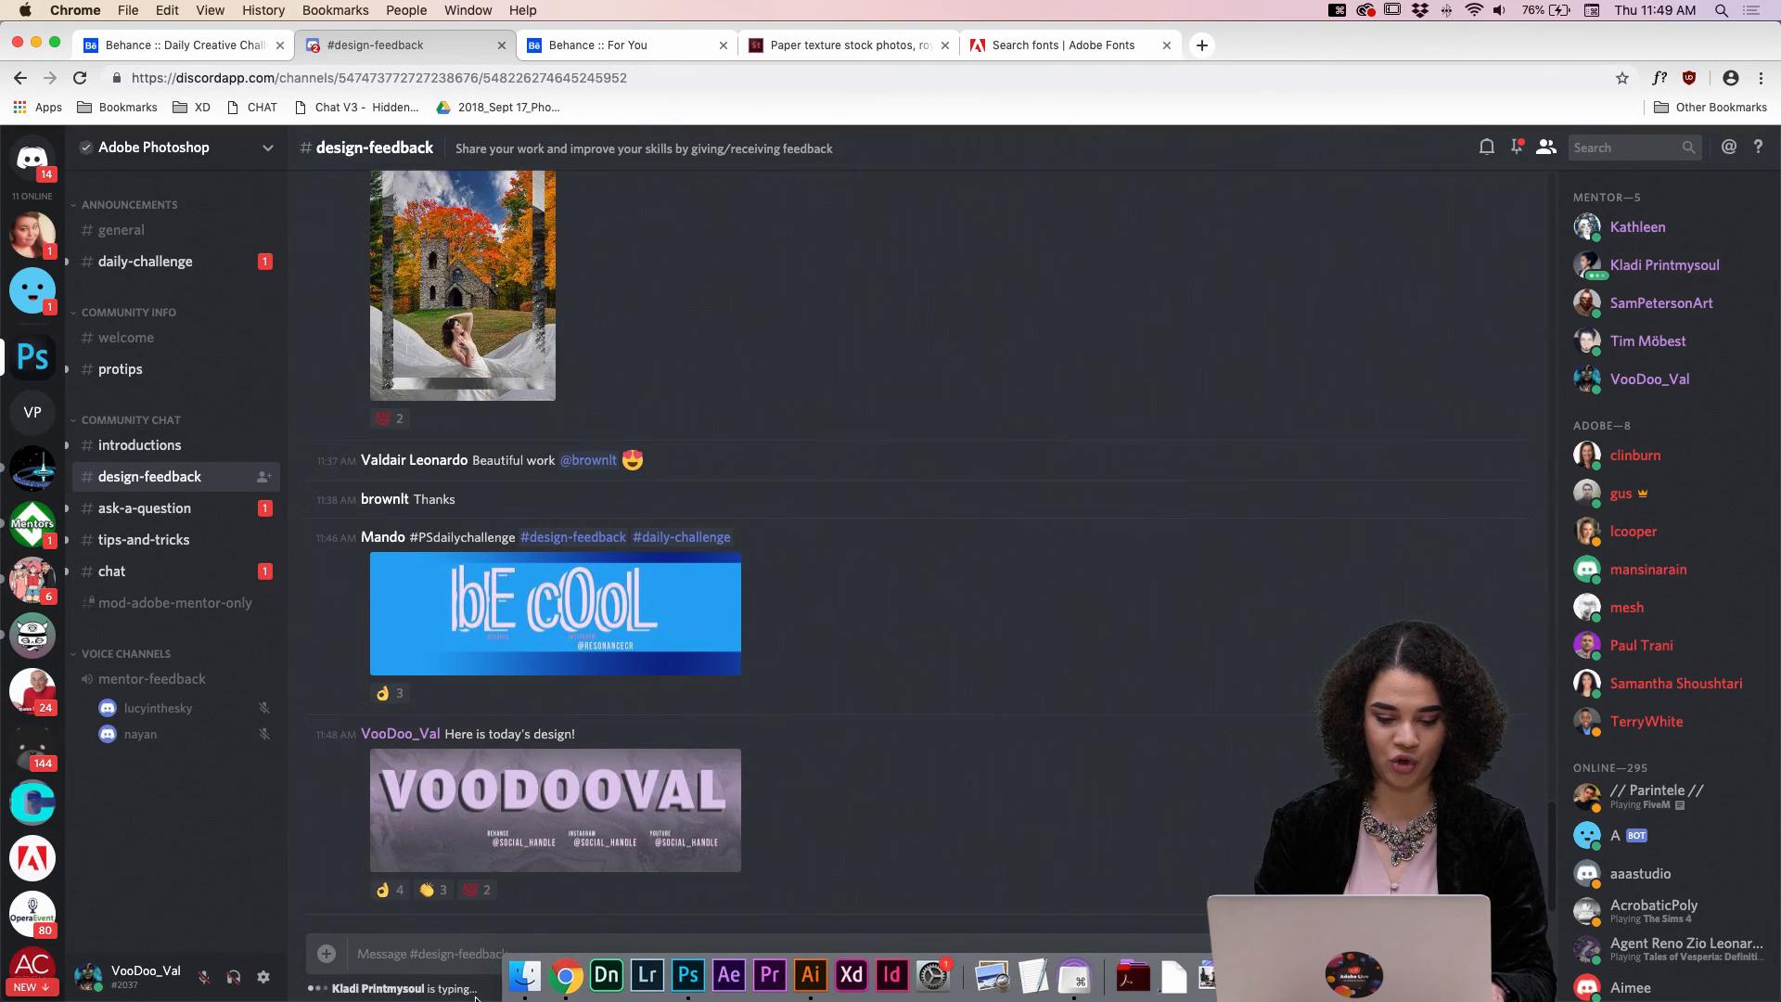
pyautogui.click(692, 984)
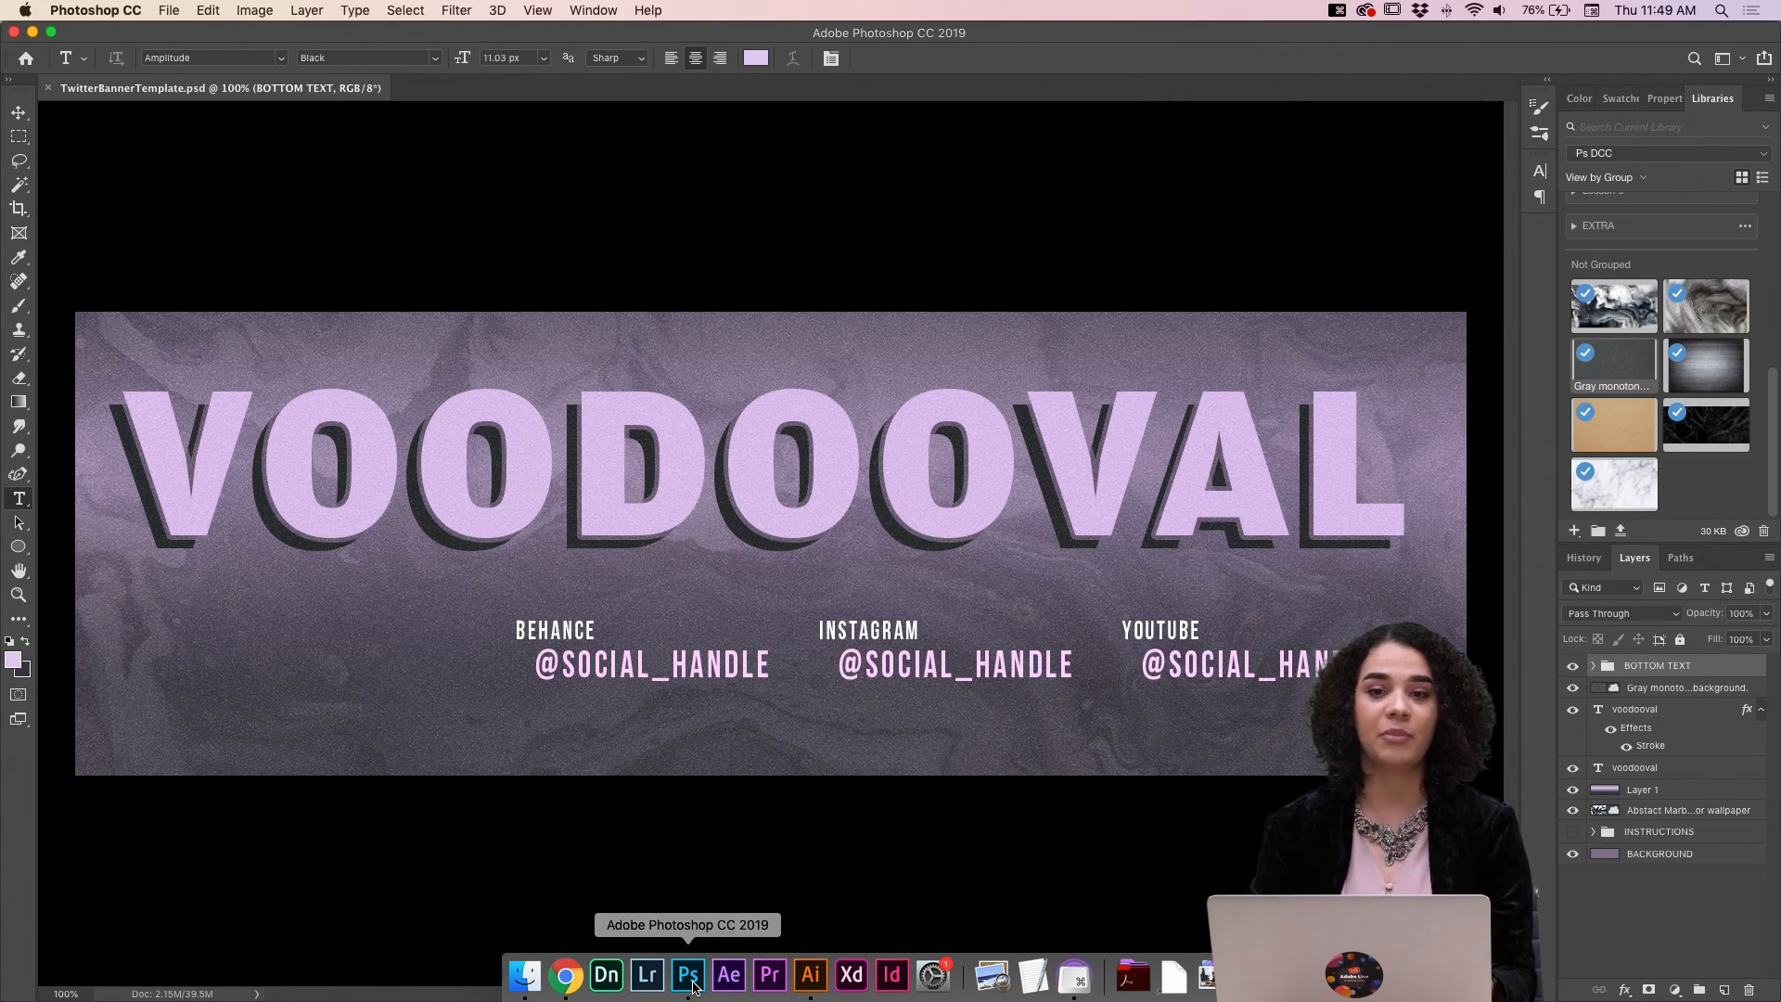
pyautogui.click(1674, 769)
# Try offsetting the dark shadow text about 18 px farther left and 5 px down with Free Transform, checking the letter edges.
pyautogui.hotkey('ctrl', 't')
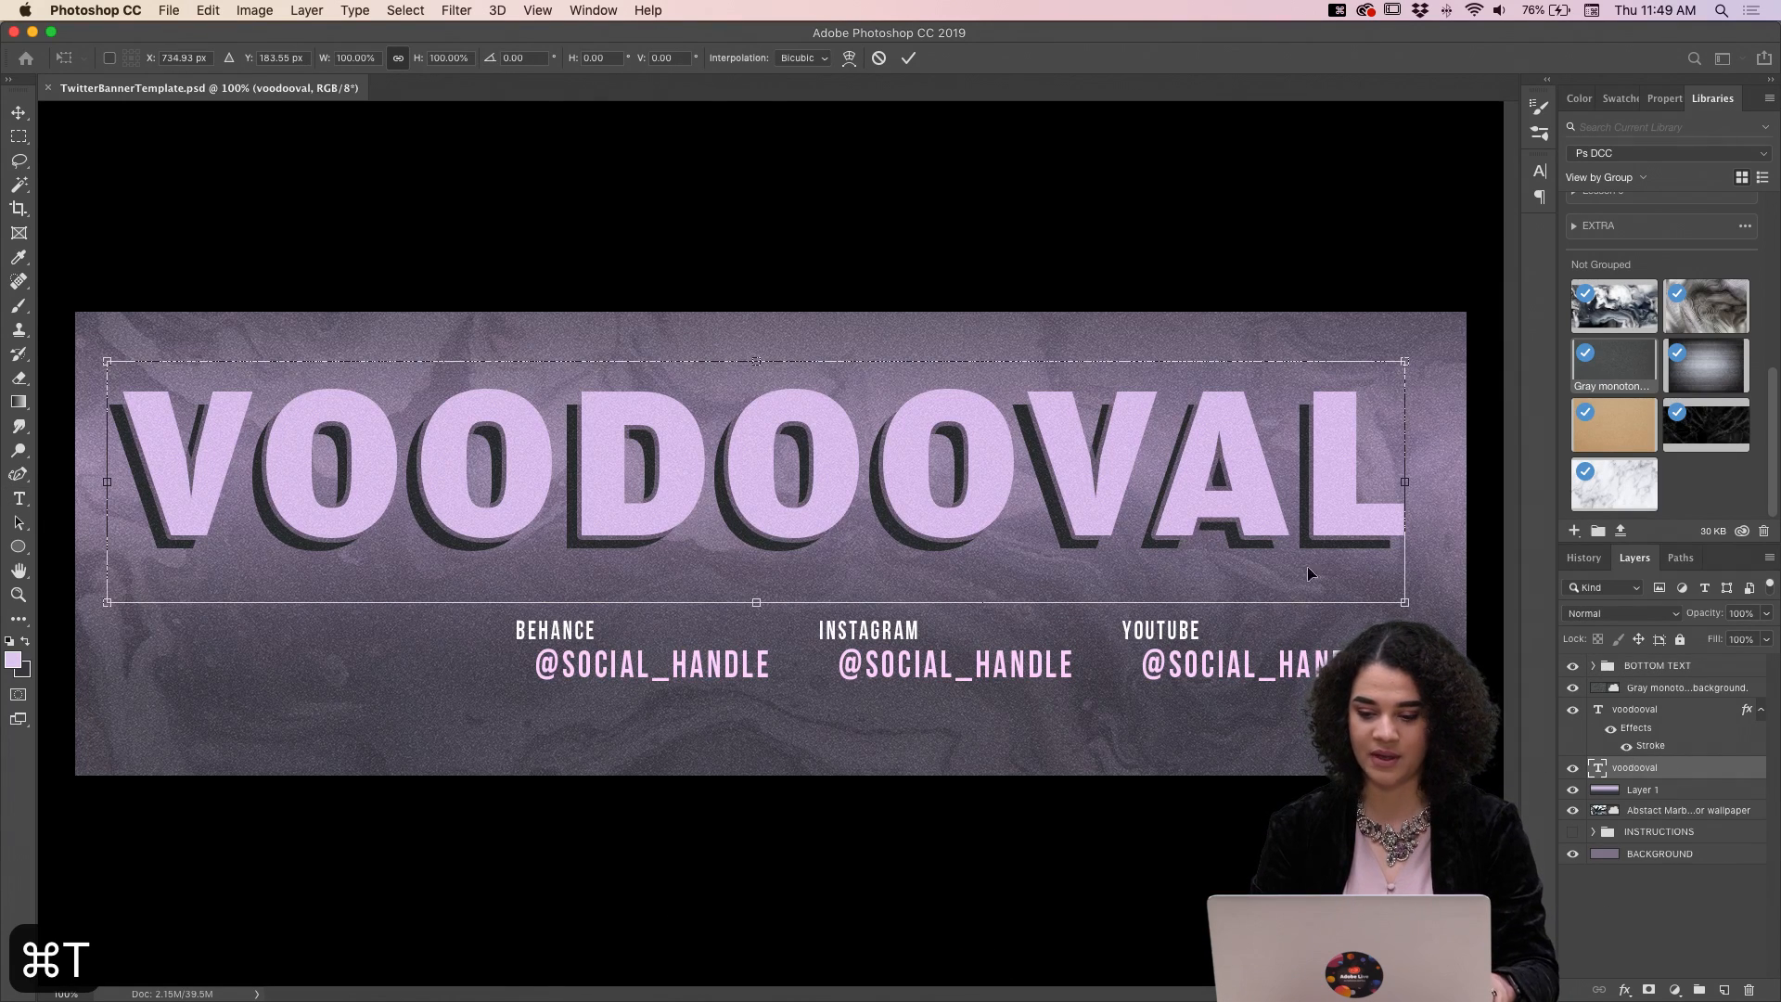
pyautogui.moveTo(1317, 554); pyautogui.dragTo(1299, 556)
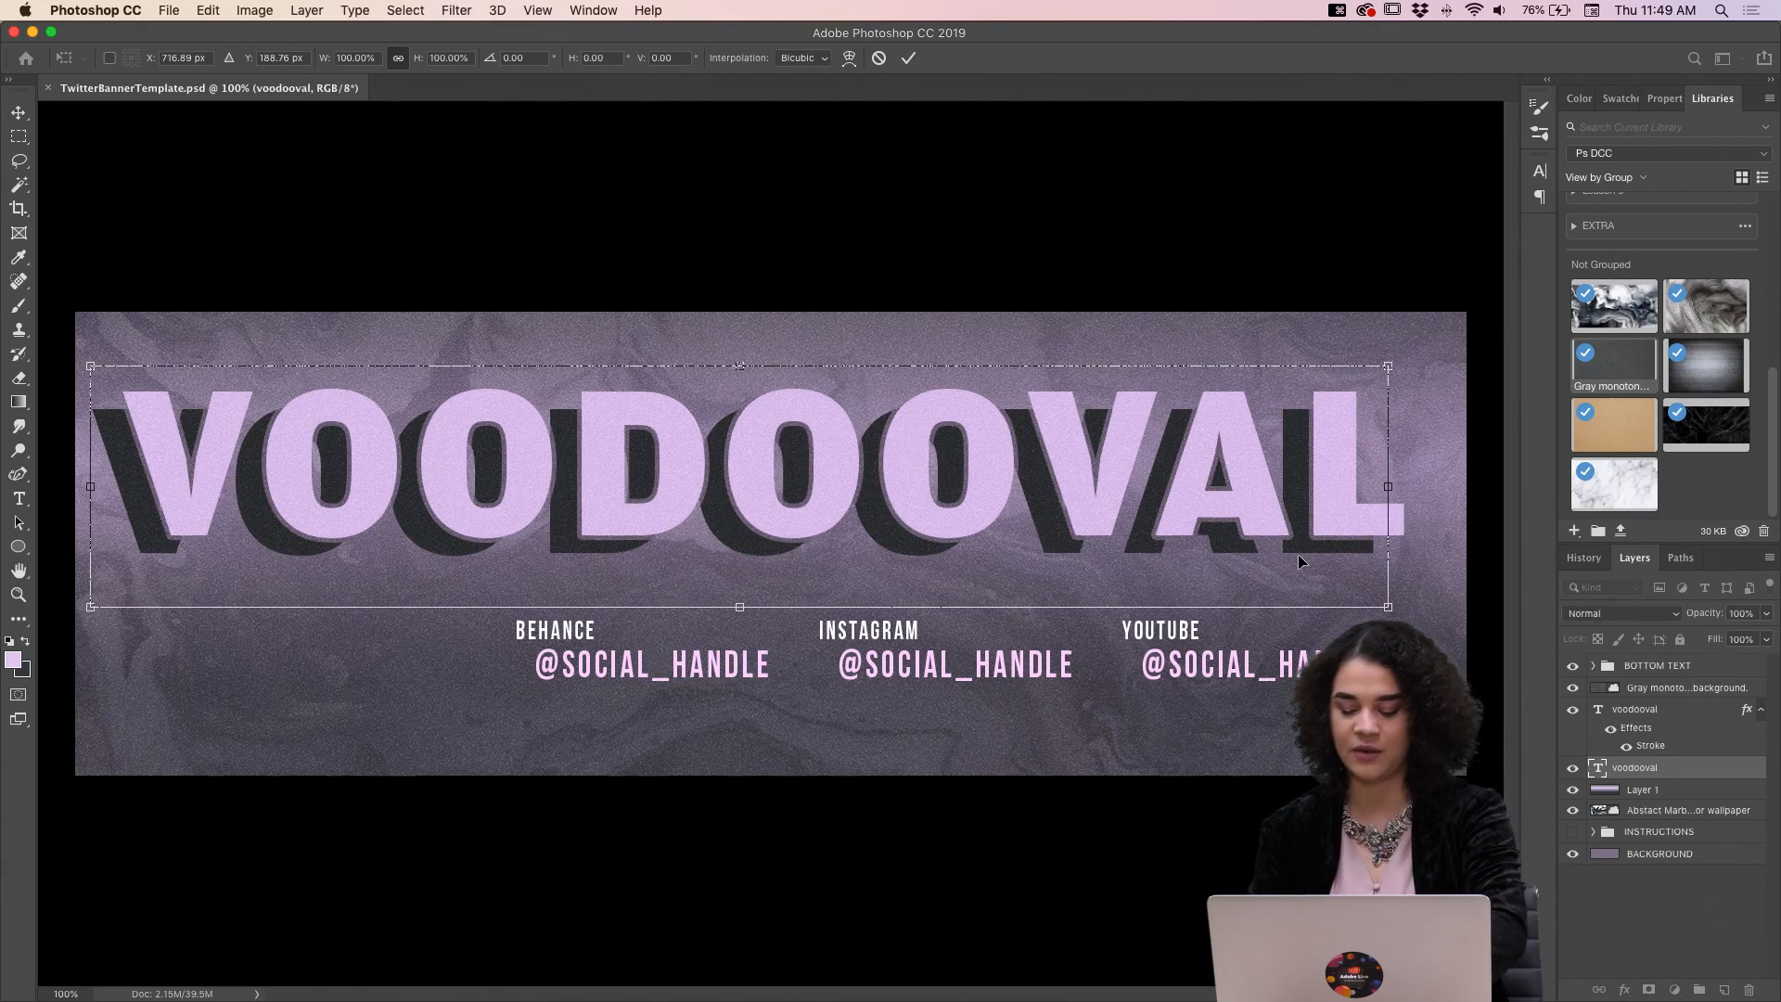
pyautogui.hotkey('ctrl', '=')
pyautogui.hotkey('ctrl', '=')
pyautogui.hotkey('ctrl', '=')
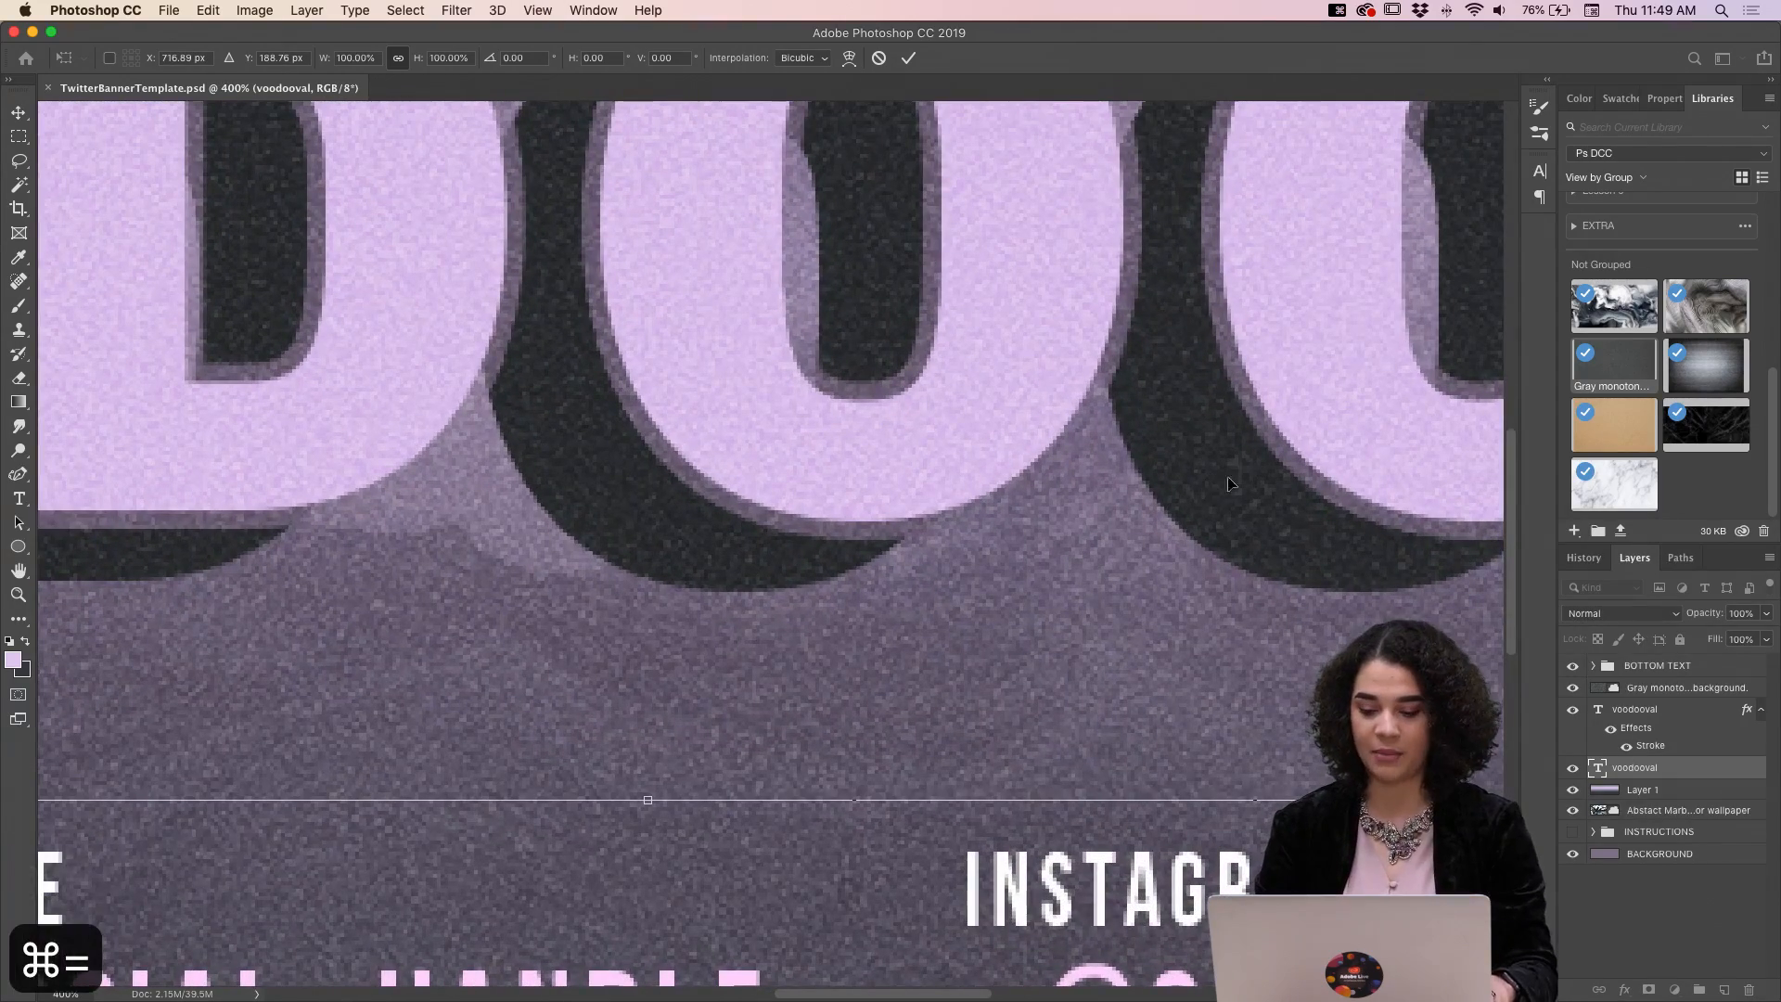
pyautogui.moveTo(1159, 492); pyautogui.dragTo(1168, 671)
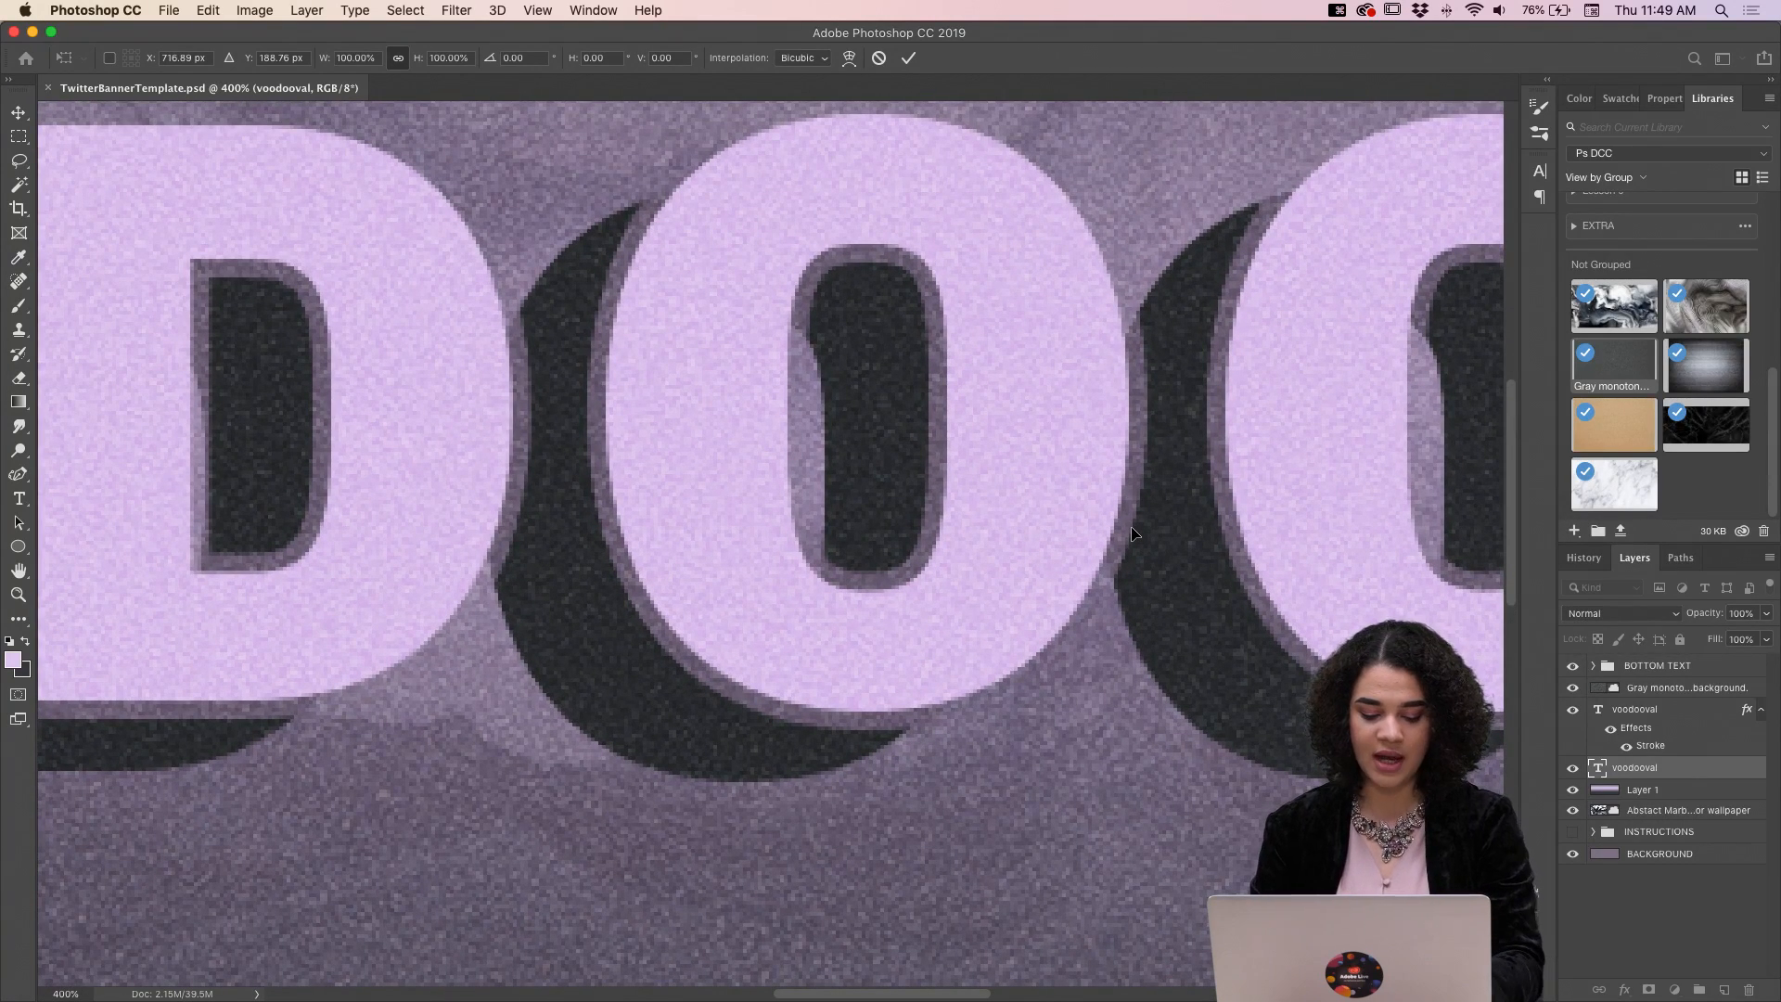
pyautogui.hotkey('ctrl', 'c')
pyautogui.hotkey('ctrl', 'z')
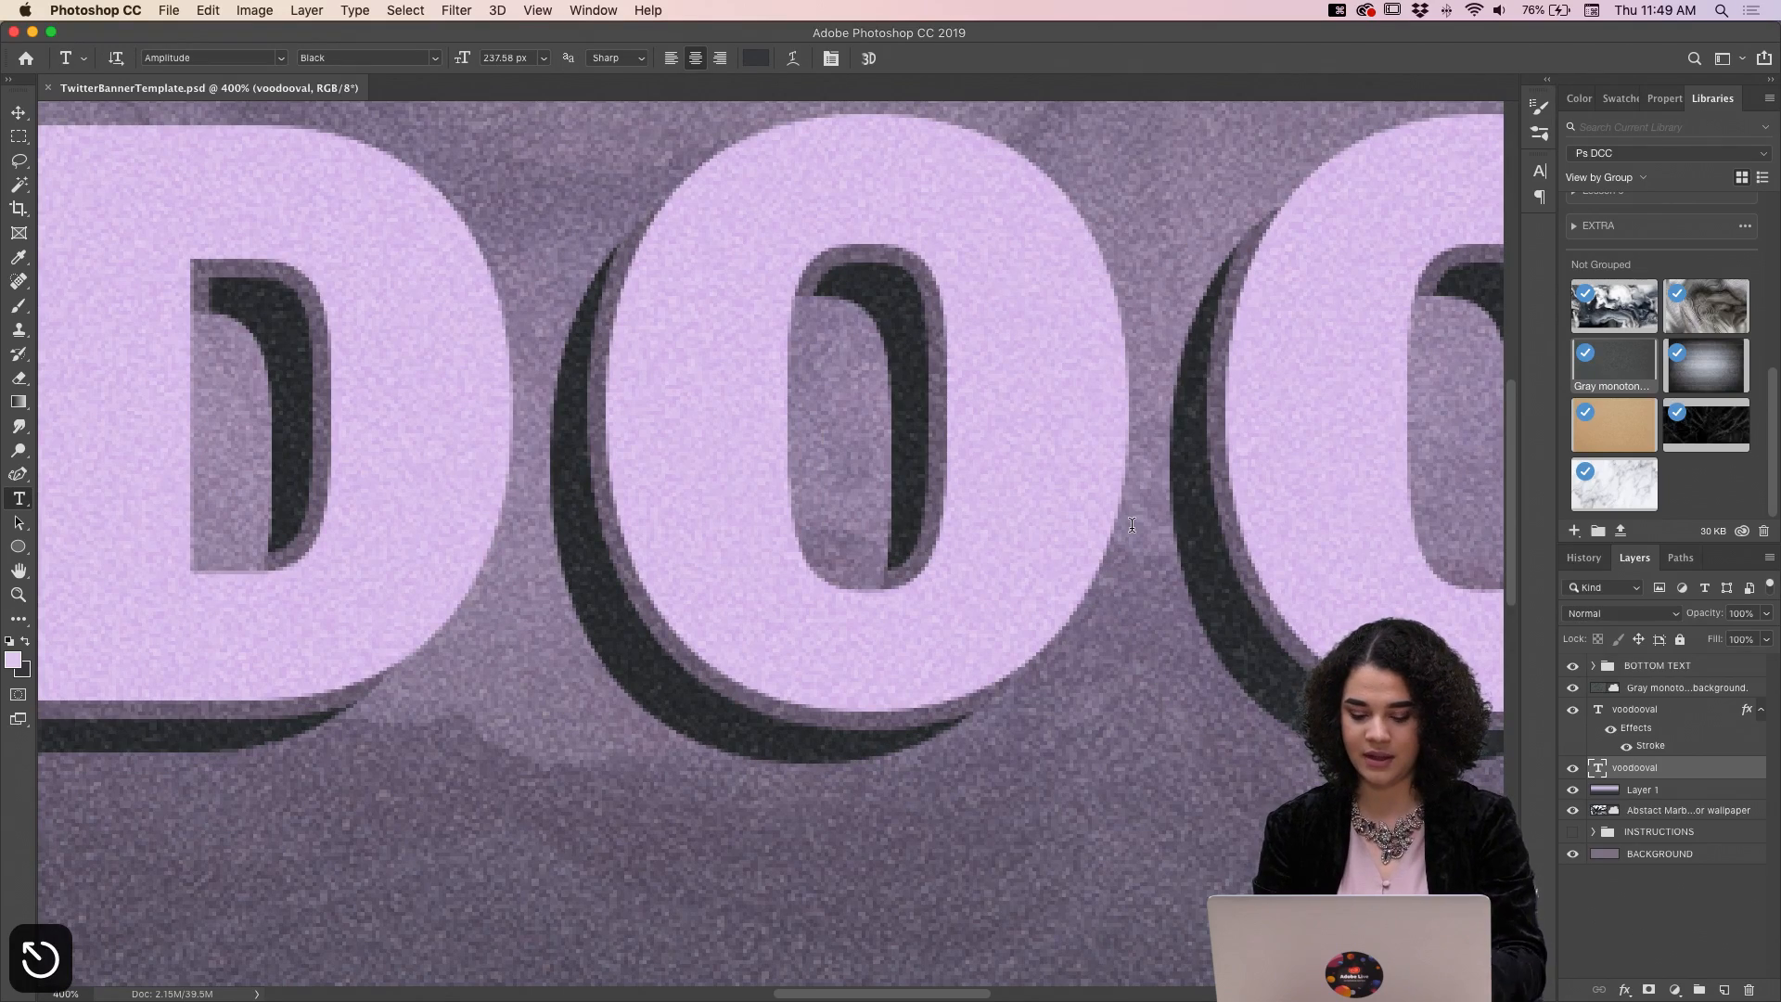
# Try setting the letter tracking of the dark voodooval shadow text to 200 and check it against the full banner.
pyautogui.hotkey('ctrl', '-')
pyautogui.hotkey('ctrl', '-')
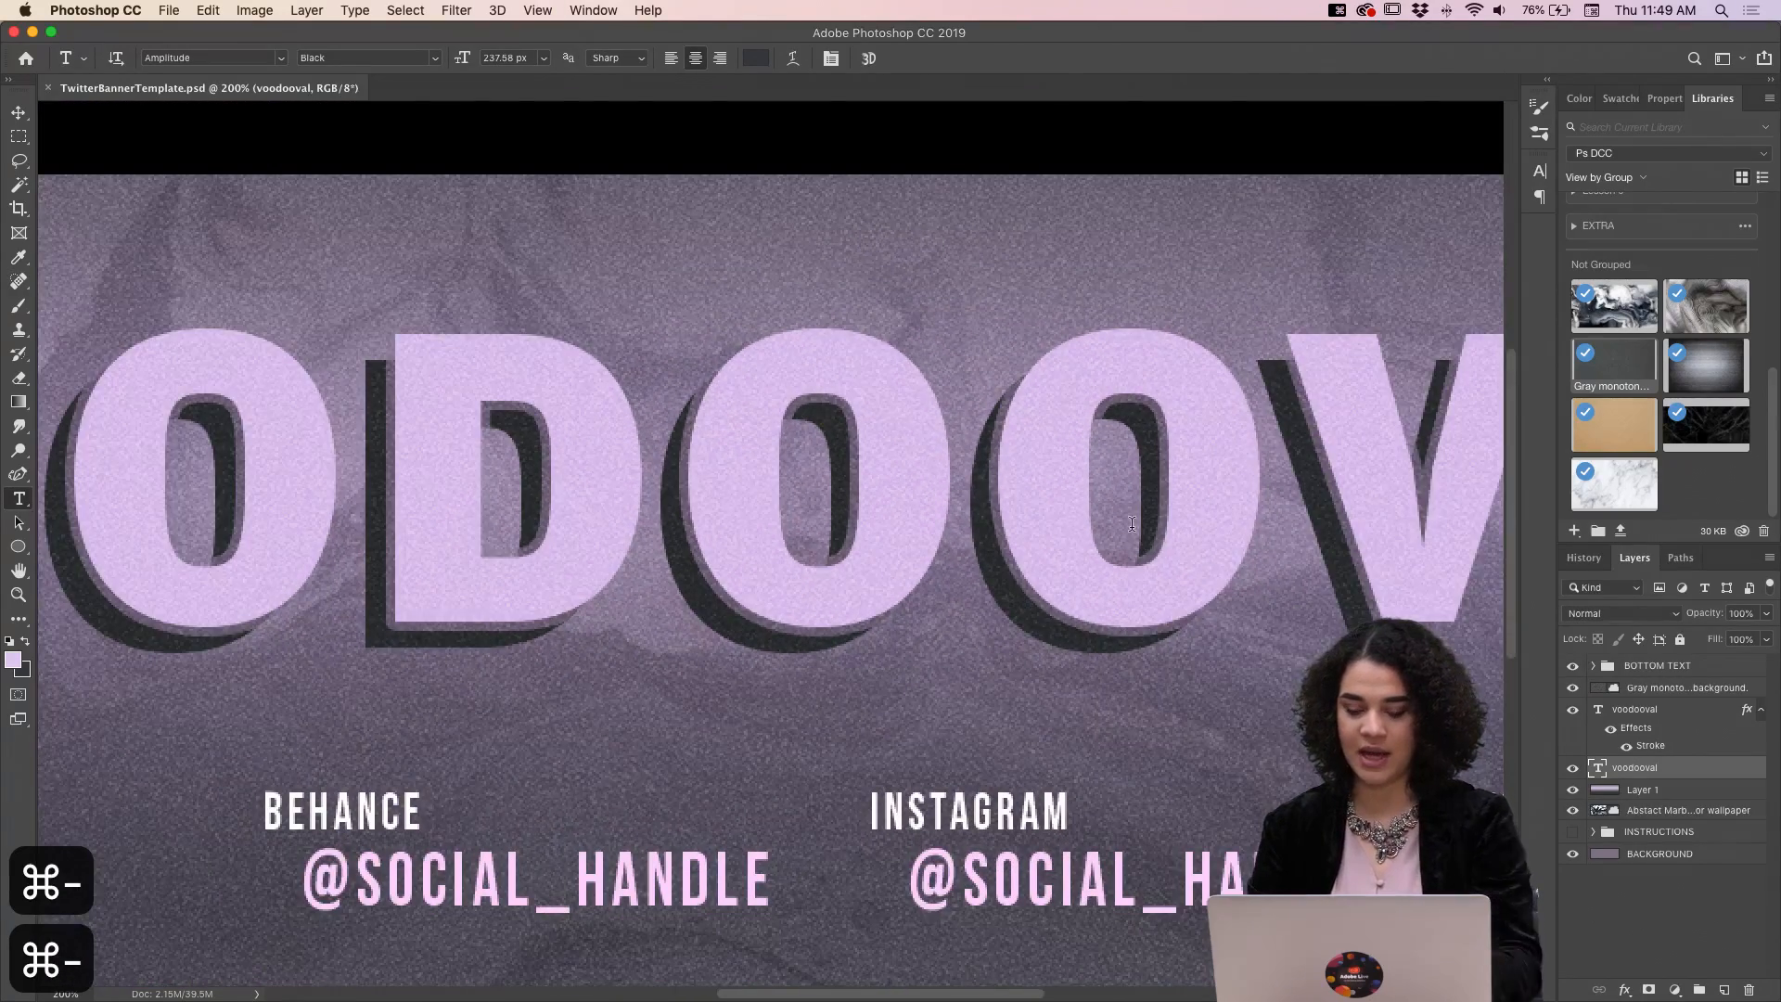
pyautogui.doubleClick(1067, 536)
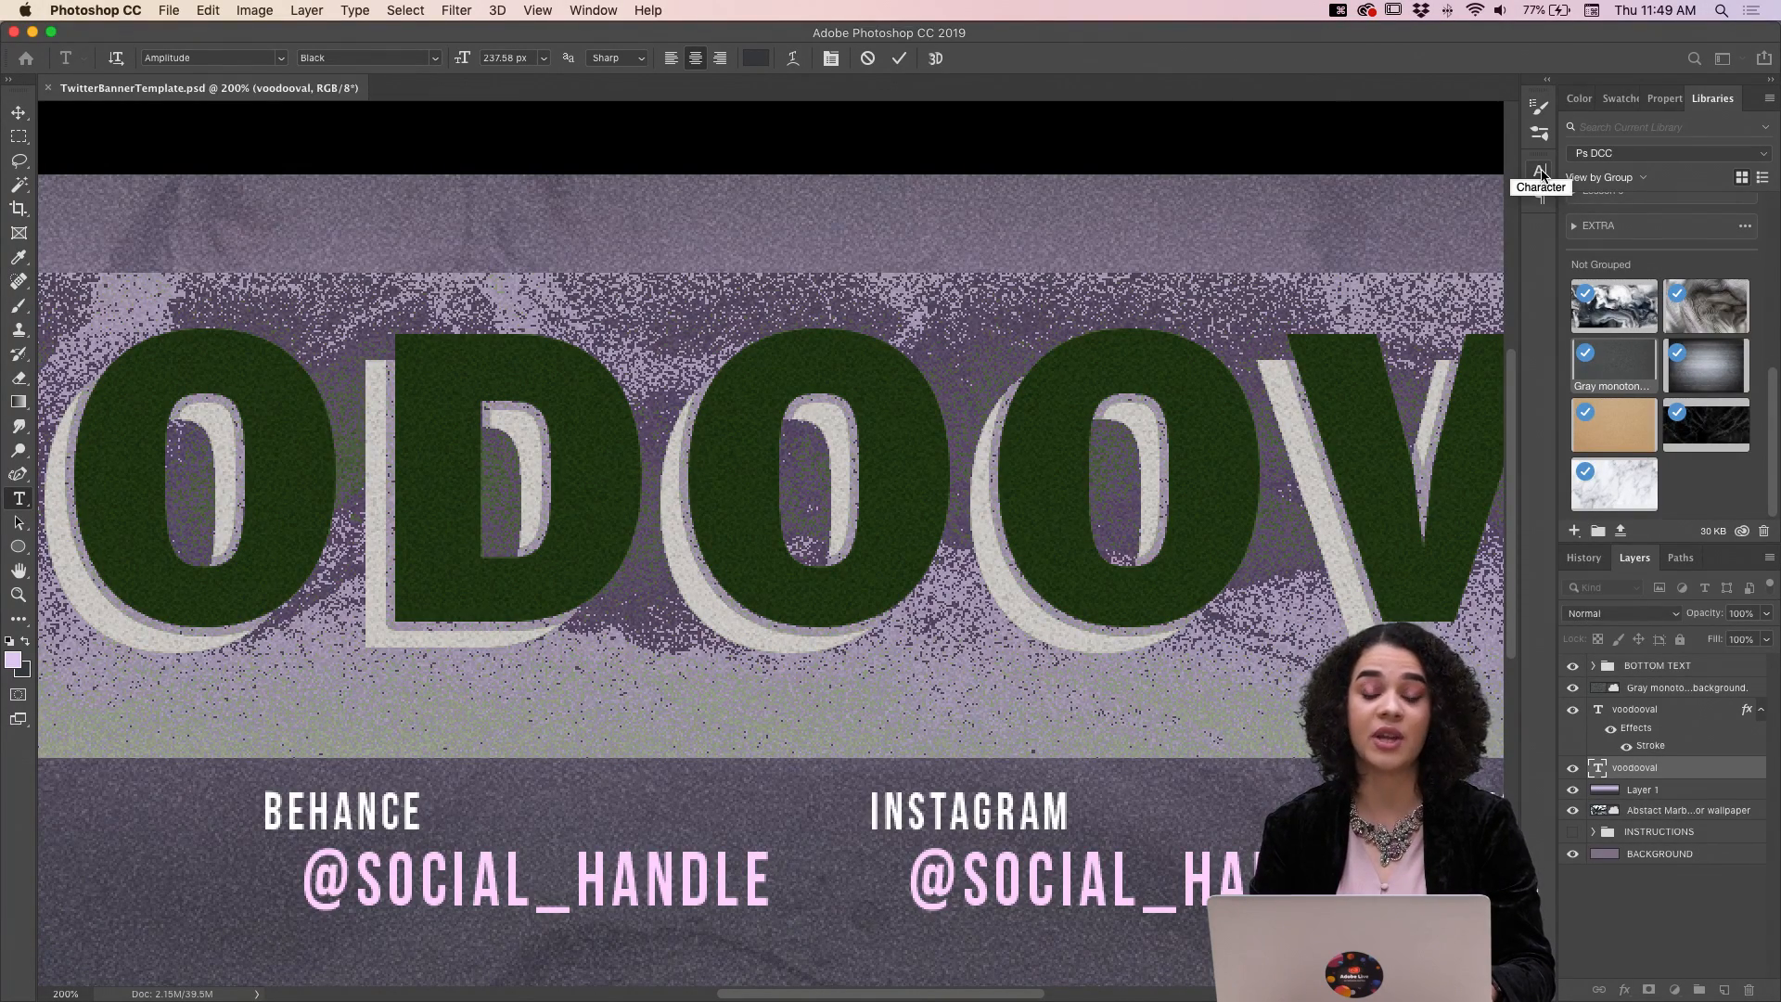
pyautogui.click(595, 12)
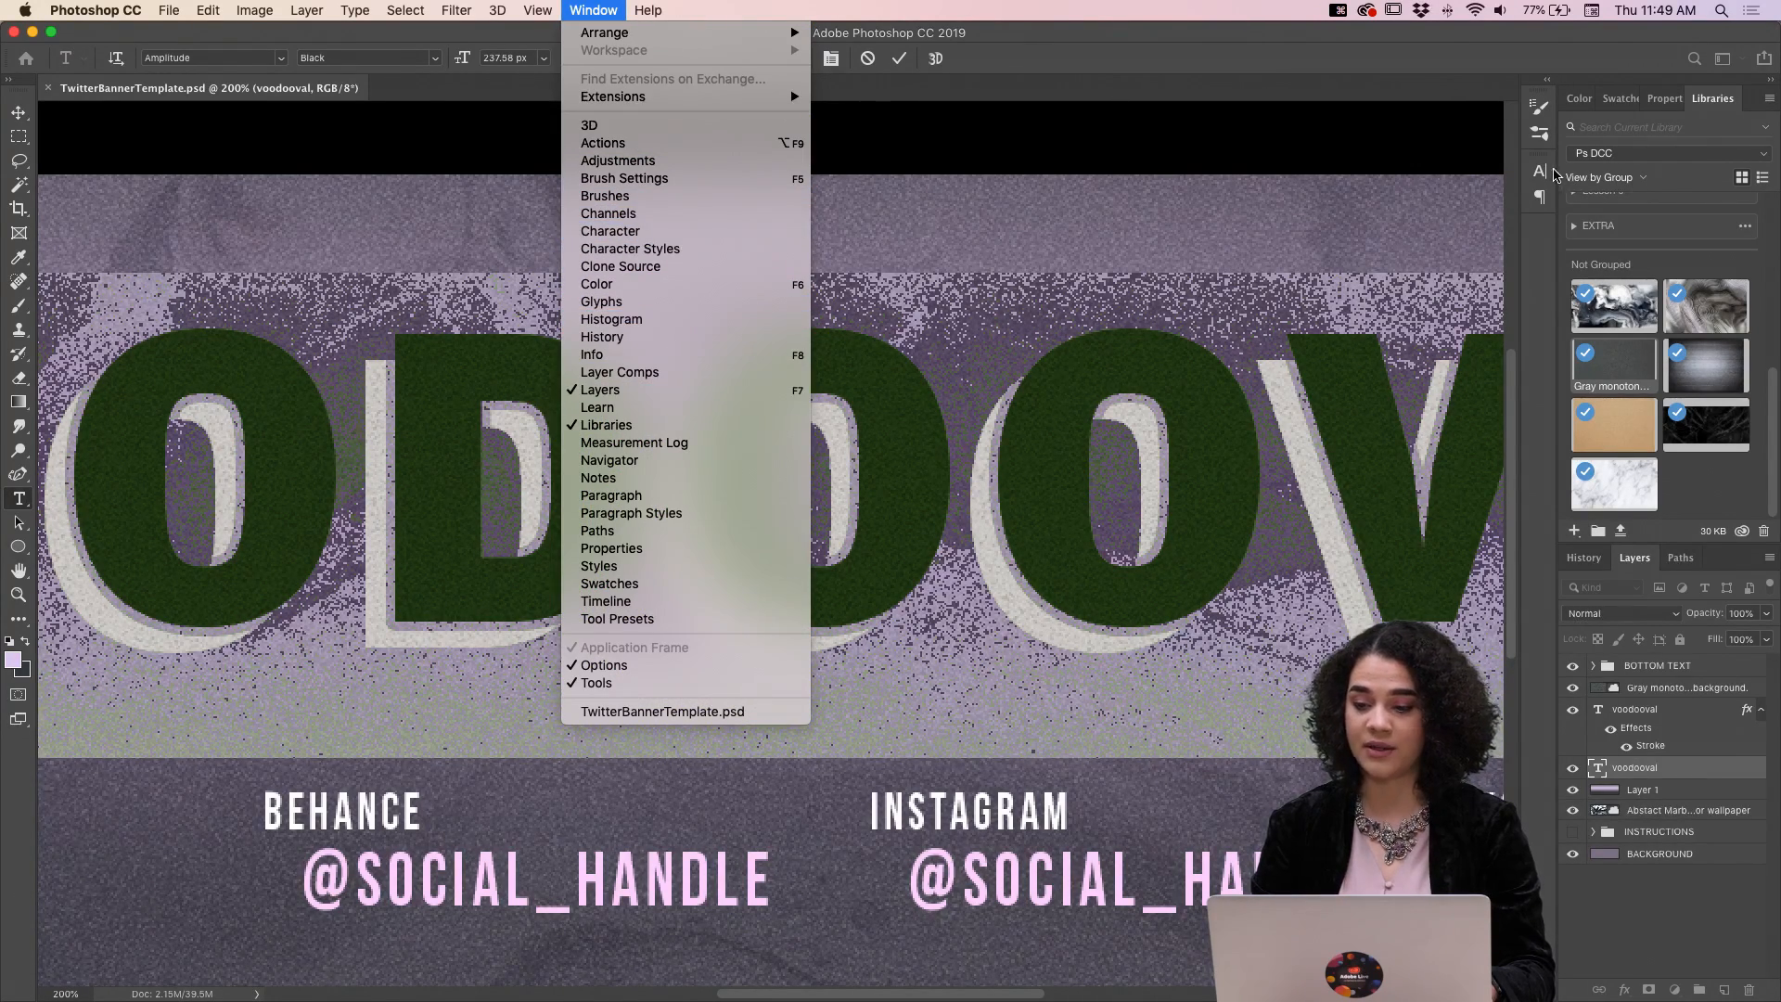
pyautogui.click(1546, 173)
pyautogui.click(1542, 172)
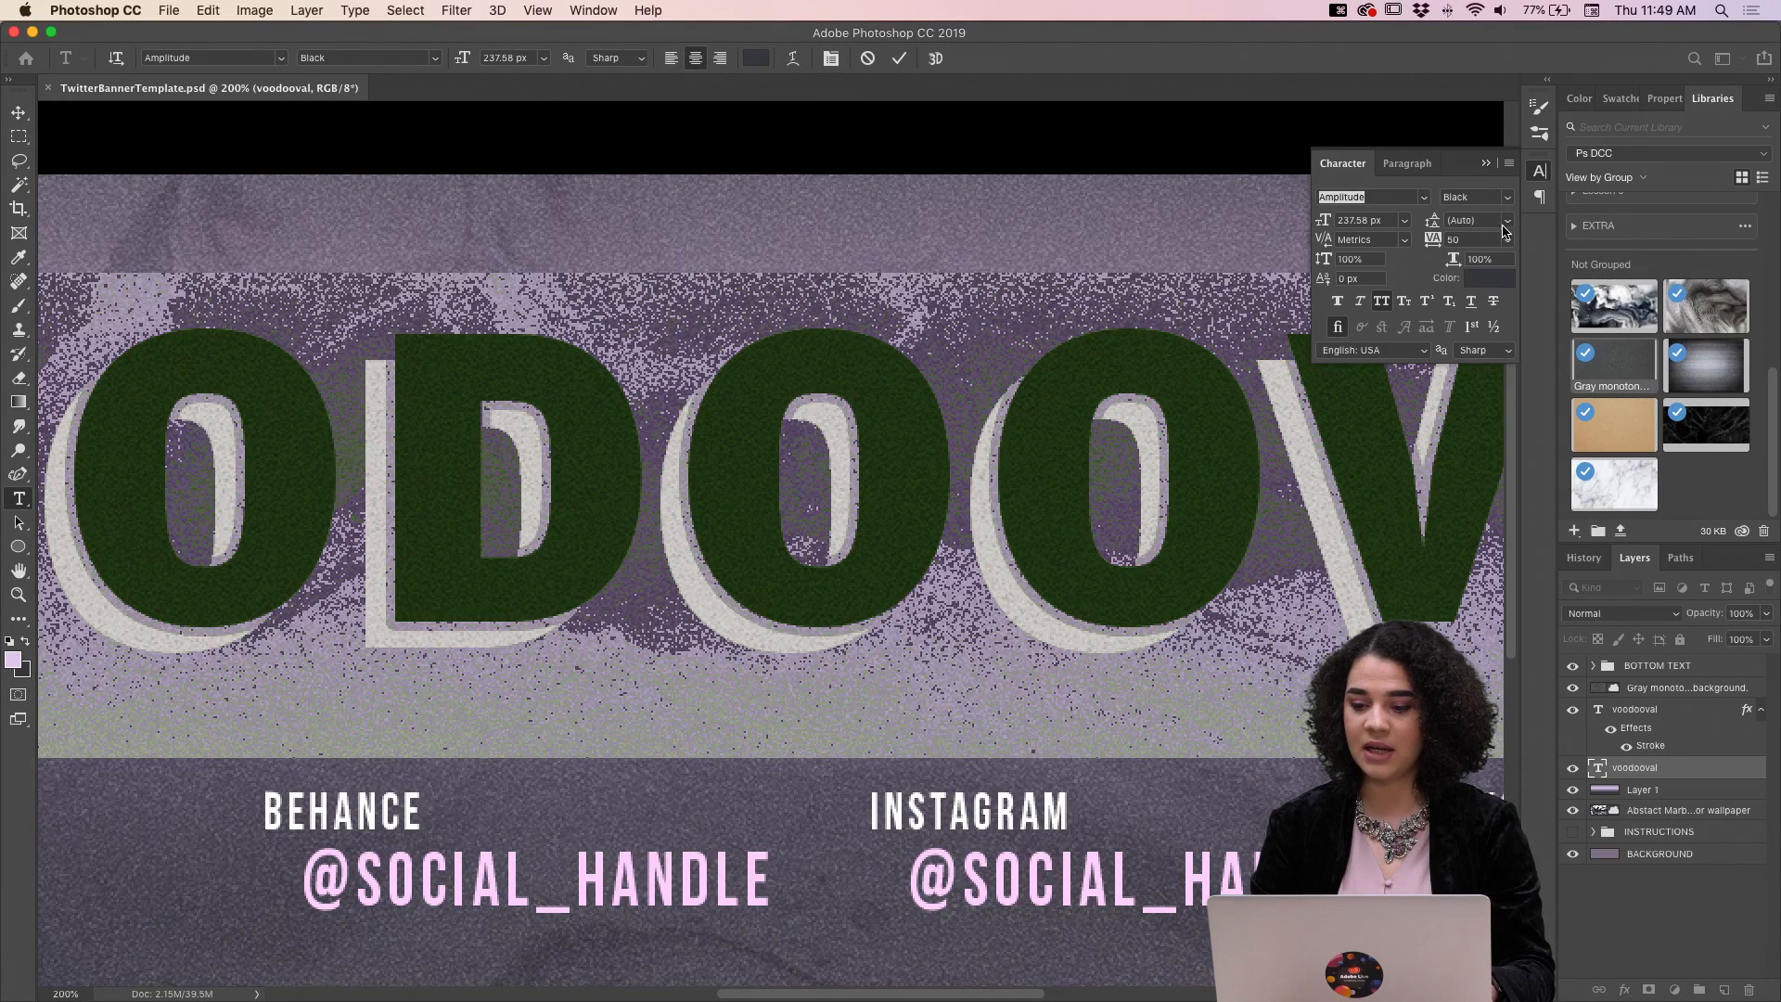
pyautogui.click(1508, 242)
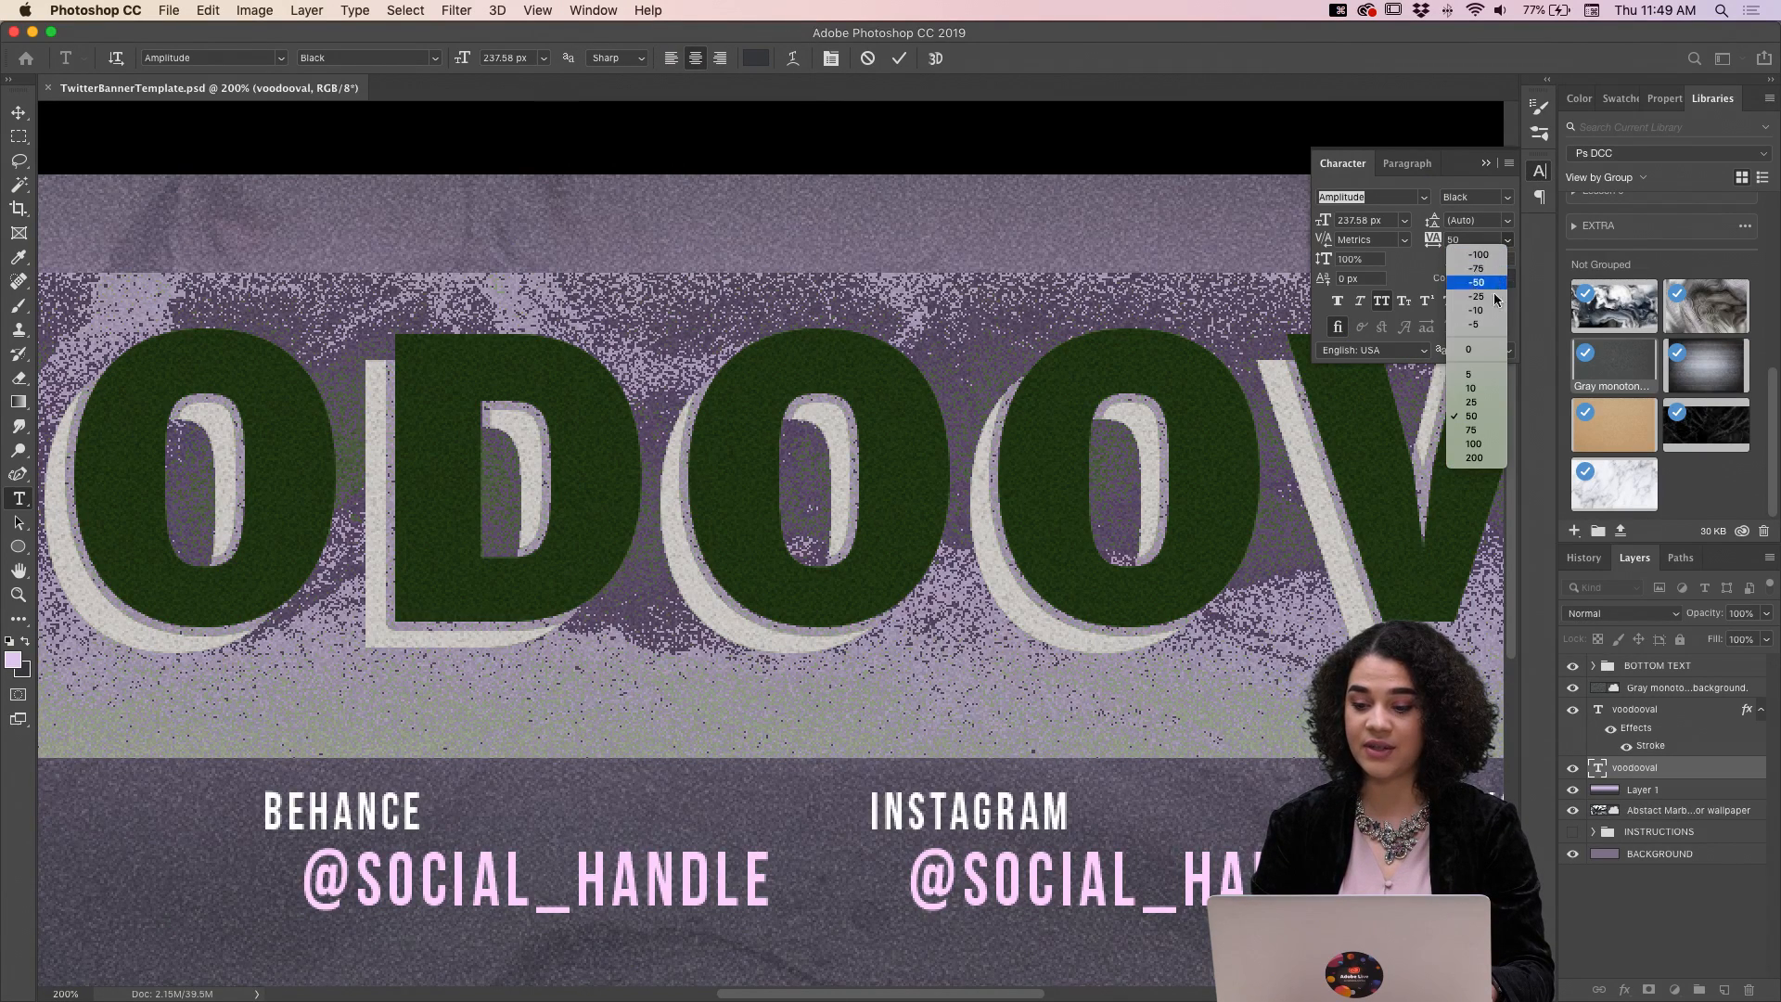
pyautogui.click(1495, 458)
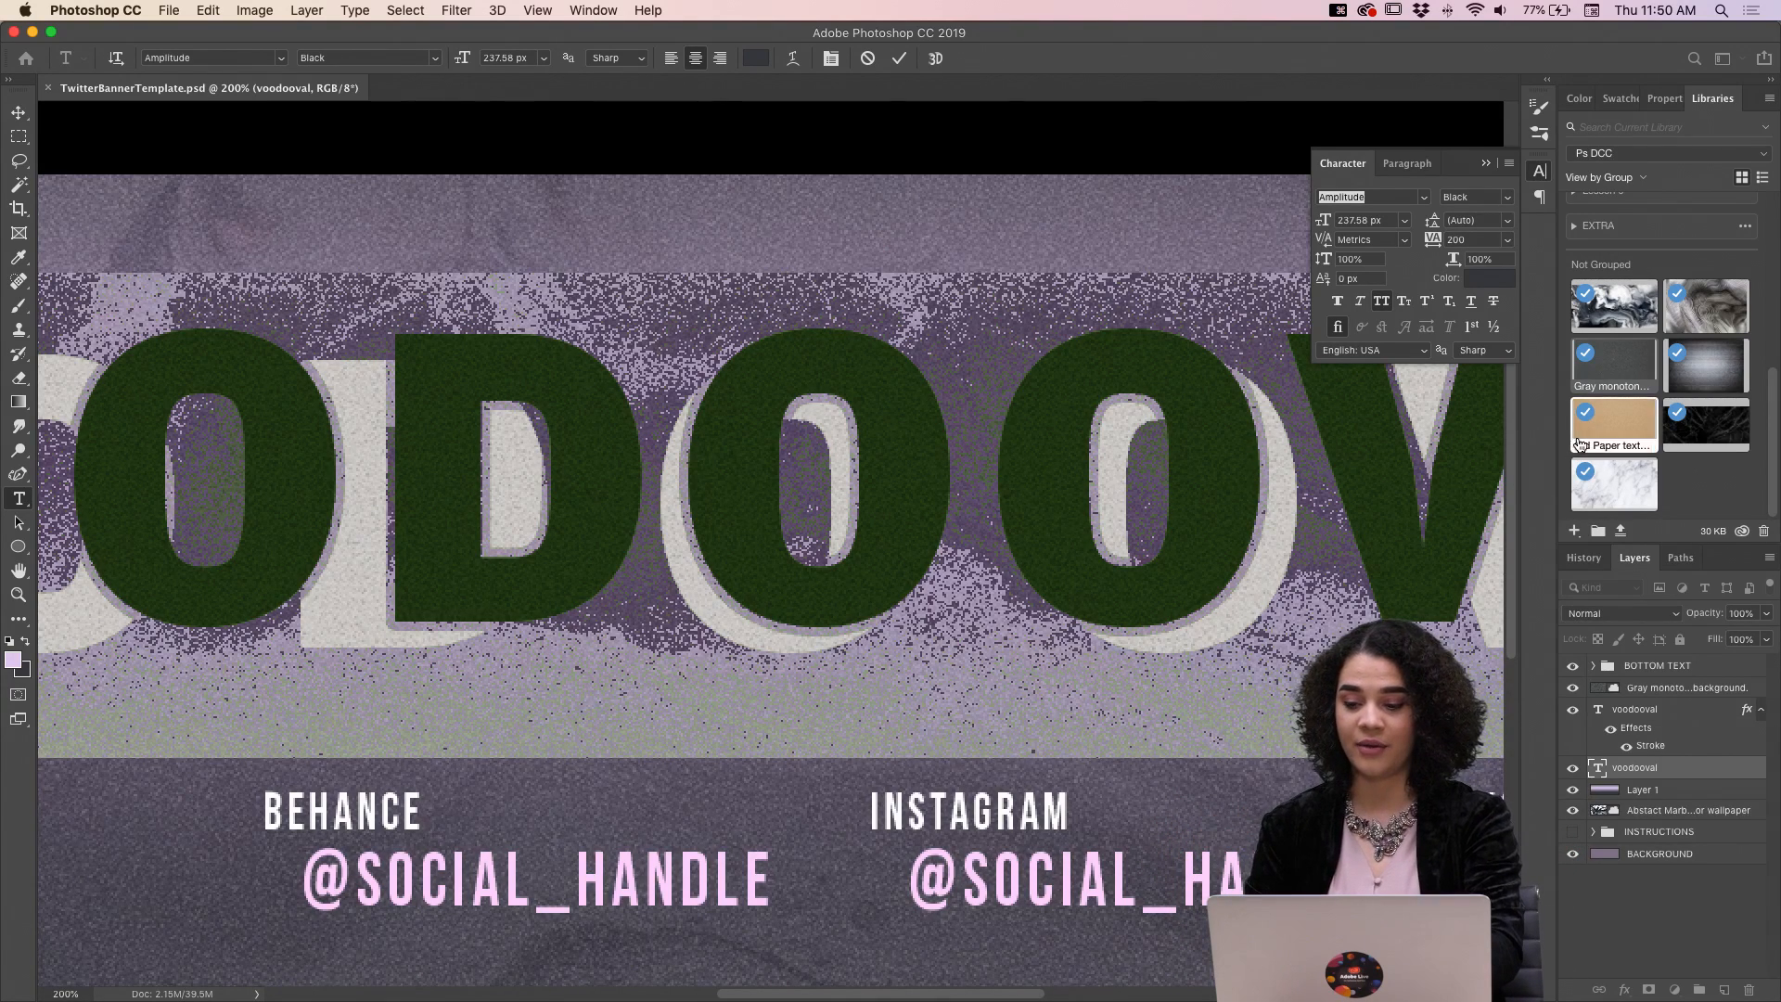
pyautogui.click(1543, 170)
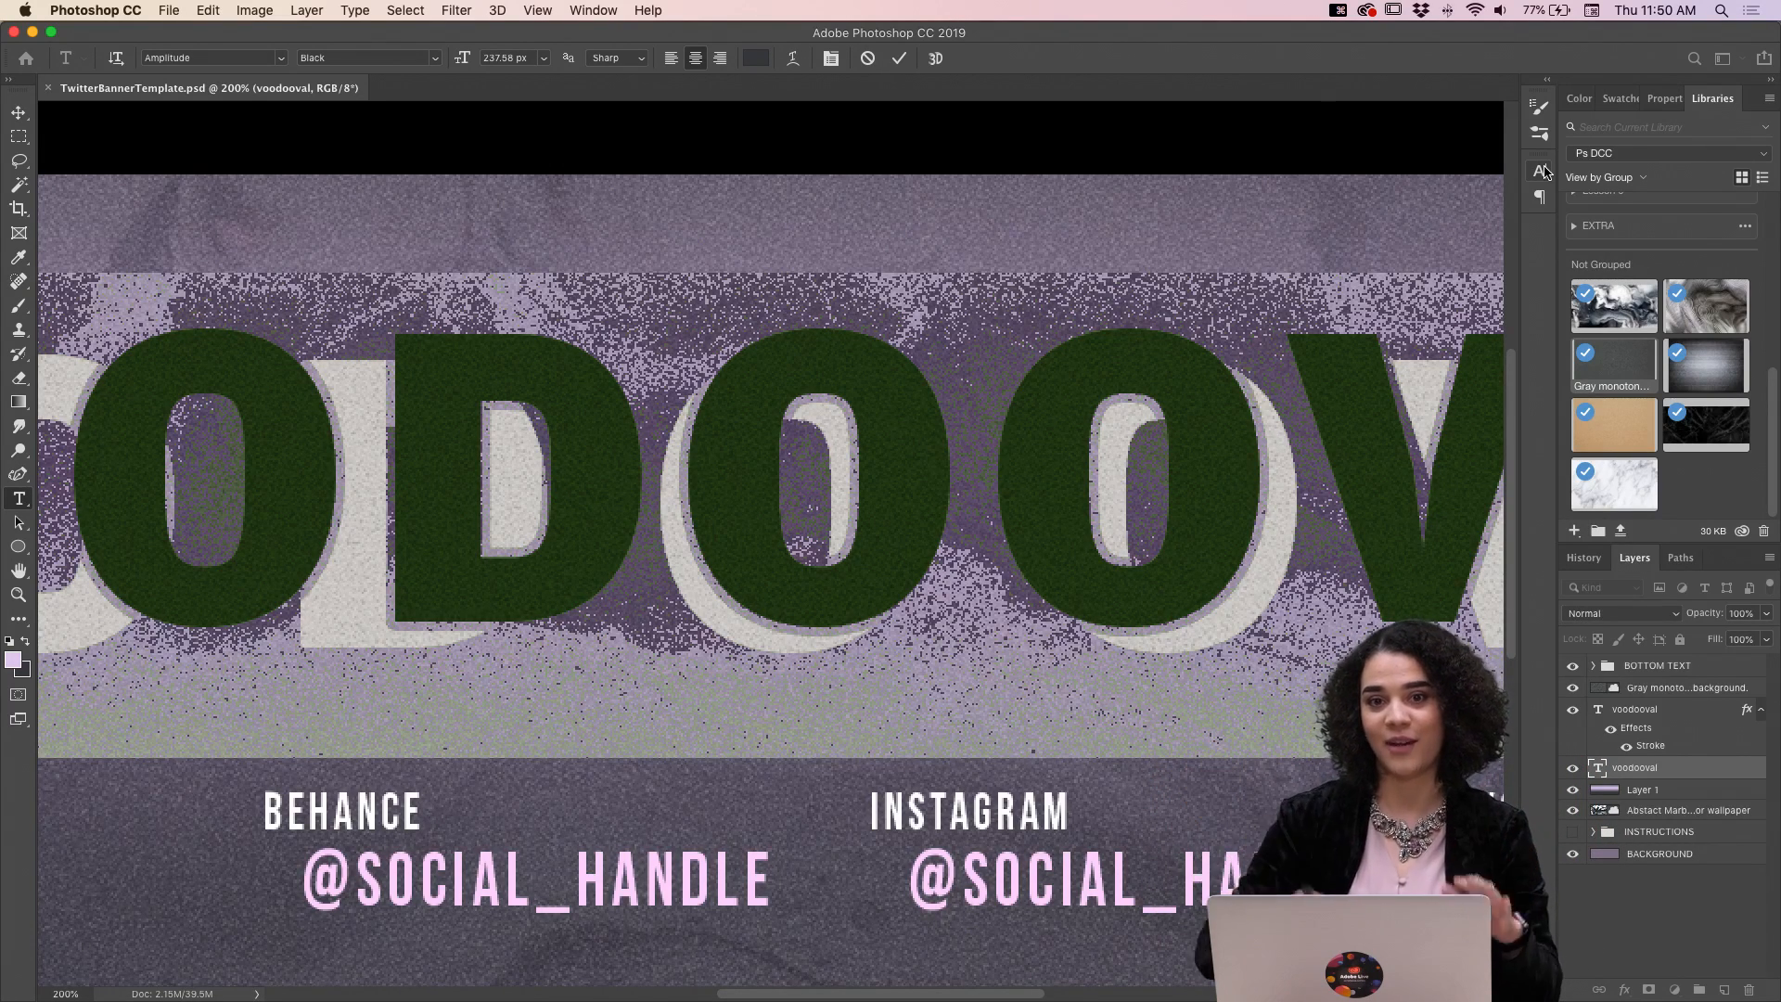
pyautogui.click(1713, 763)
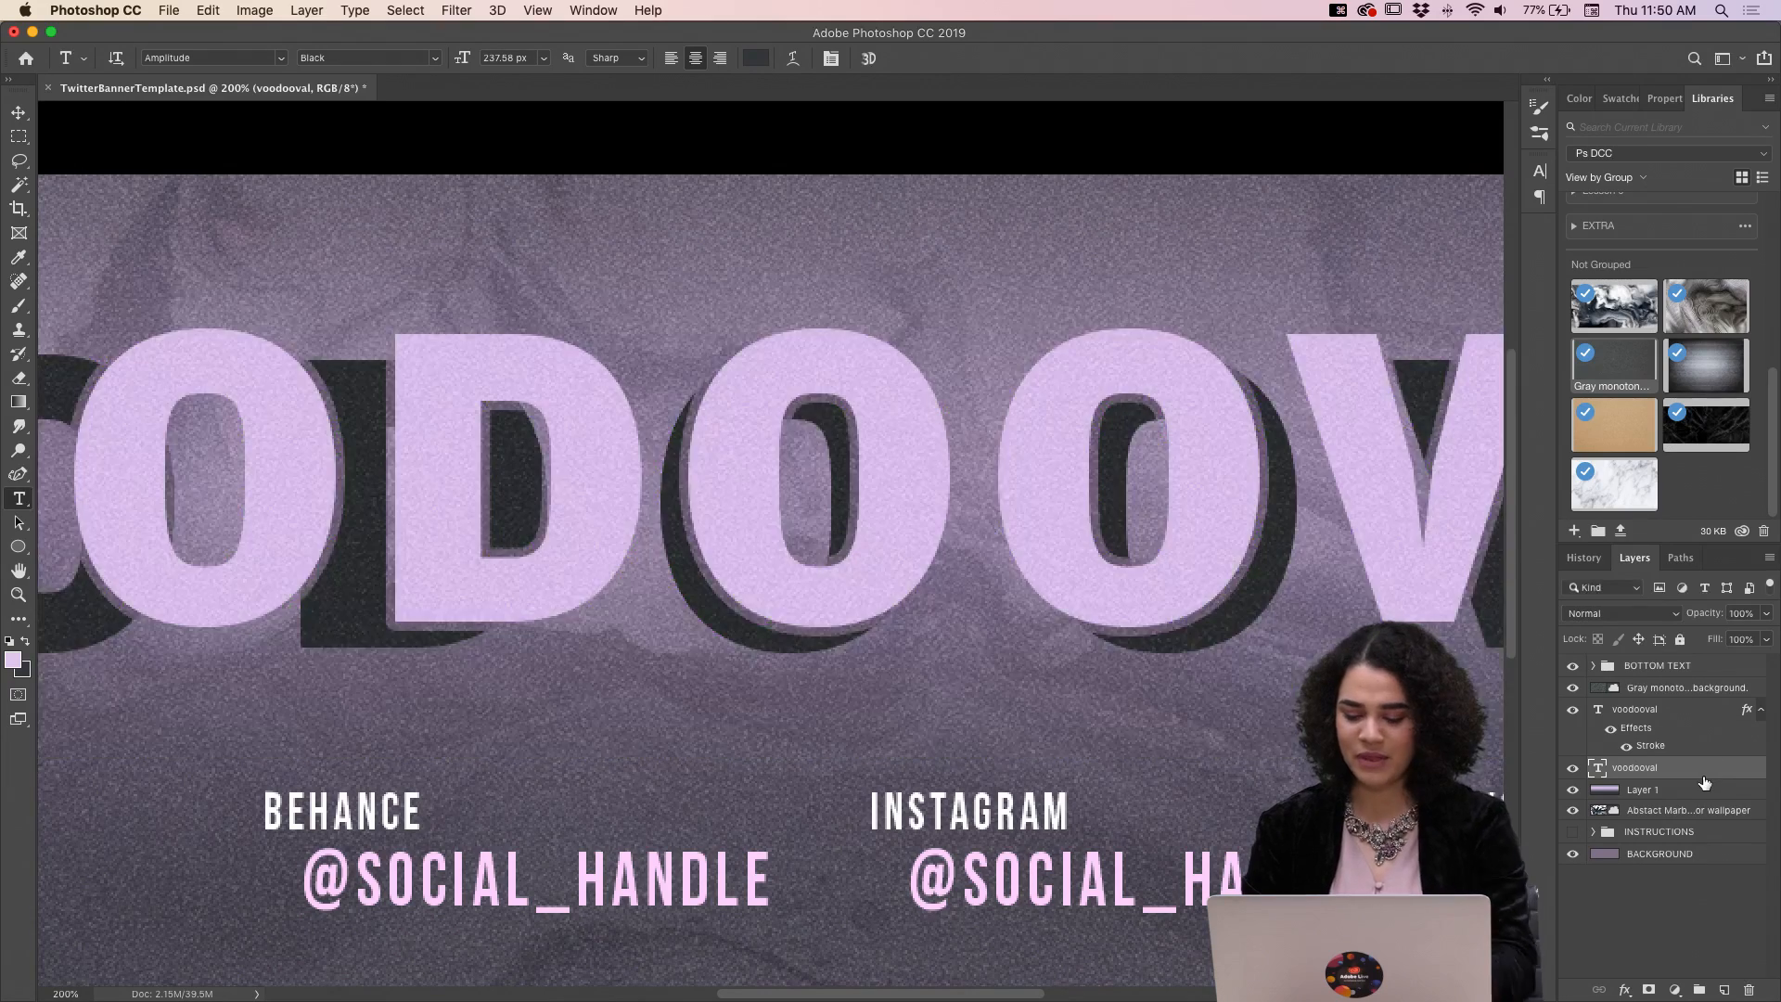
pyautogui.press('super+minus')
pyautogui.press('super+minus')
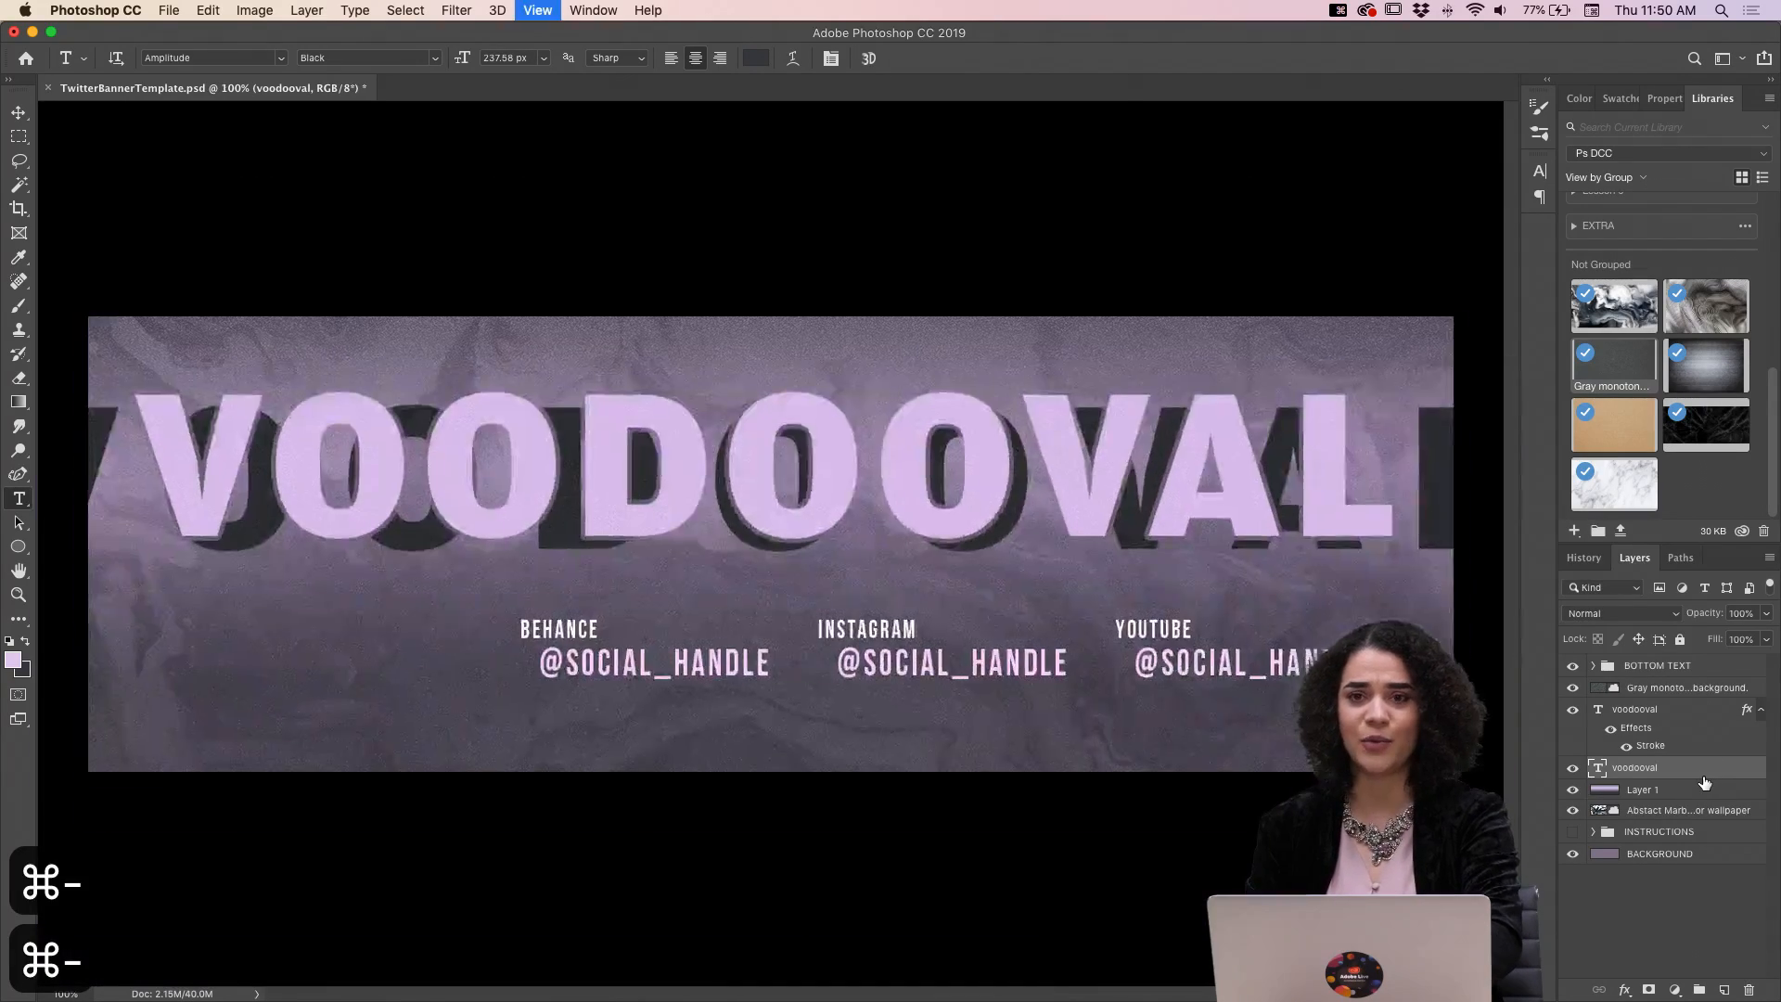
# Undo the whole-canvas selection and the tracking change on the dark shadow text.
pyautogui.press('super+a')
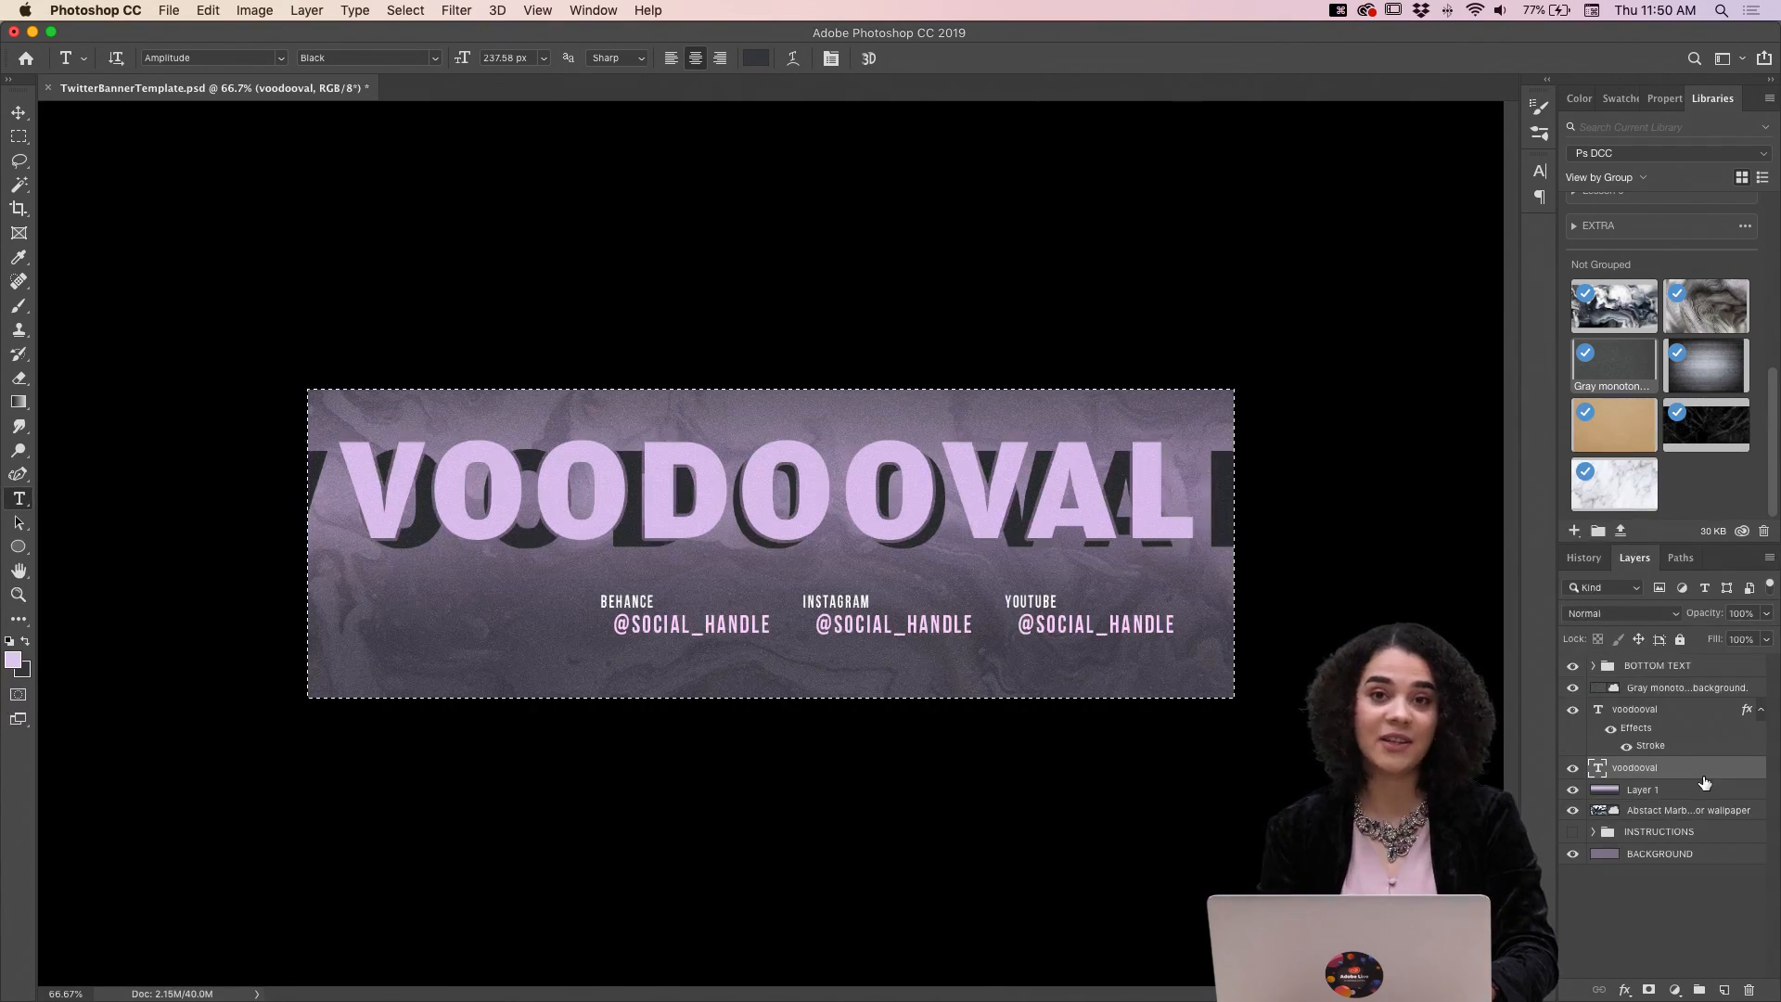
pyautogui.press('super+z')
pyautogui.press('super+z')
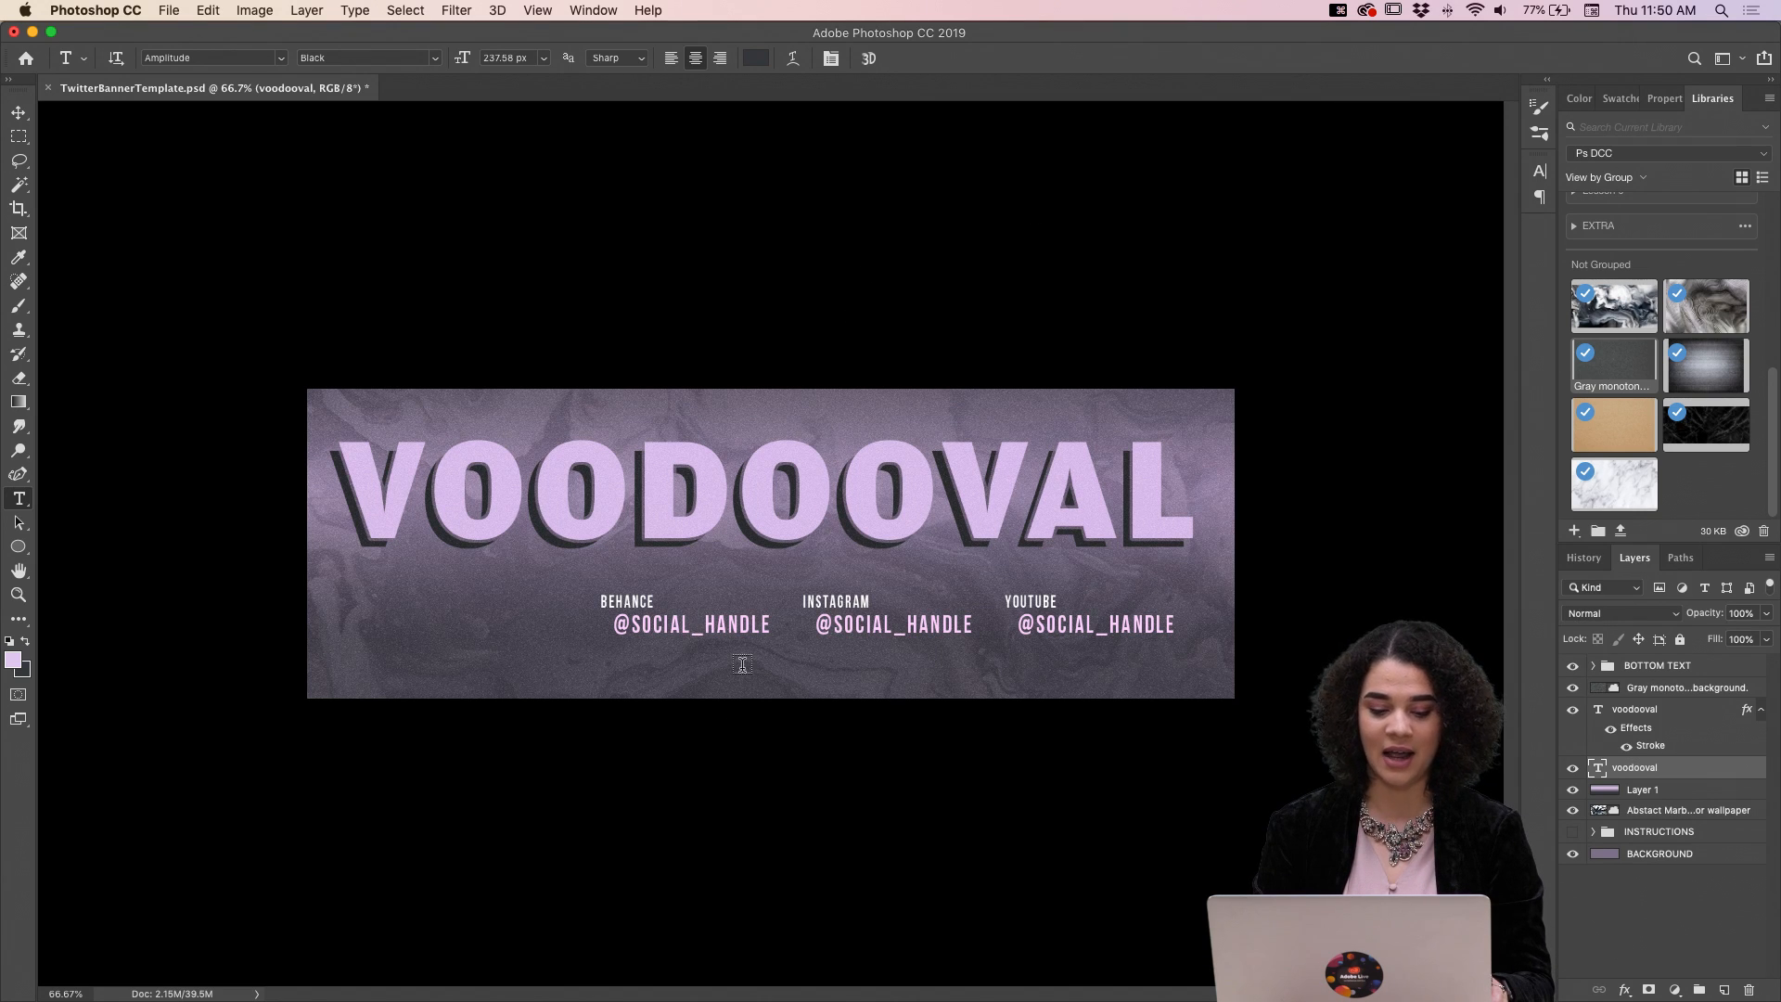
pyautogui.moveTo(662, 999)
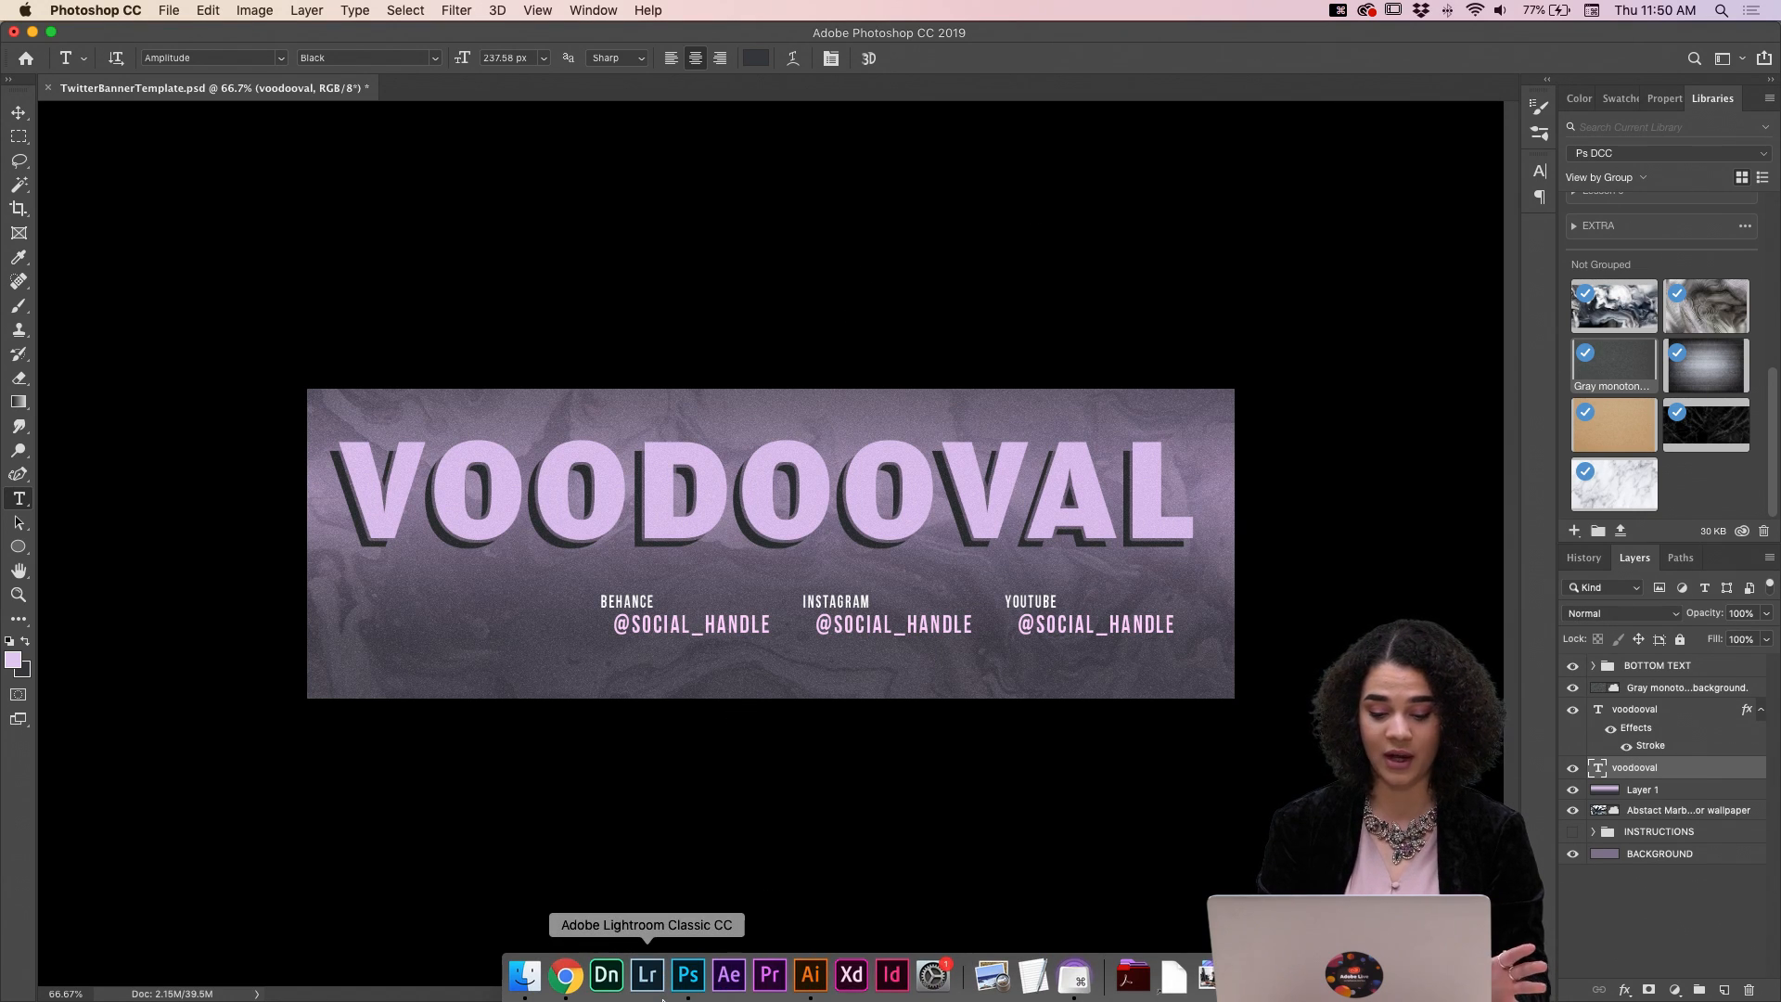